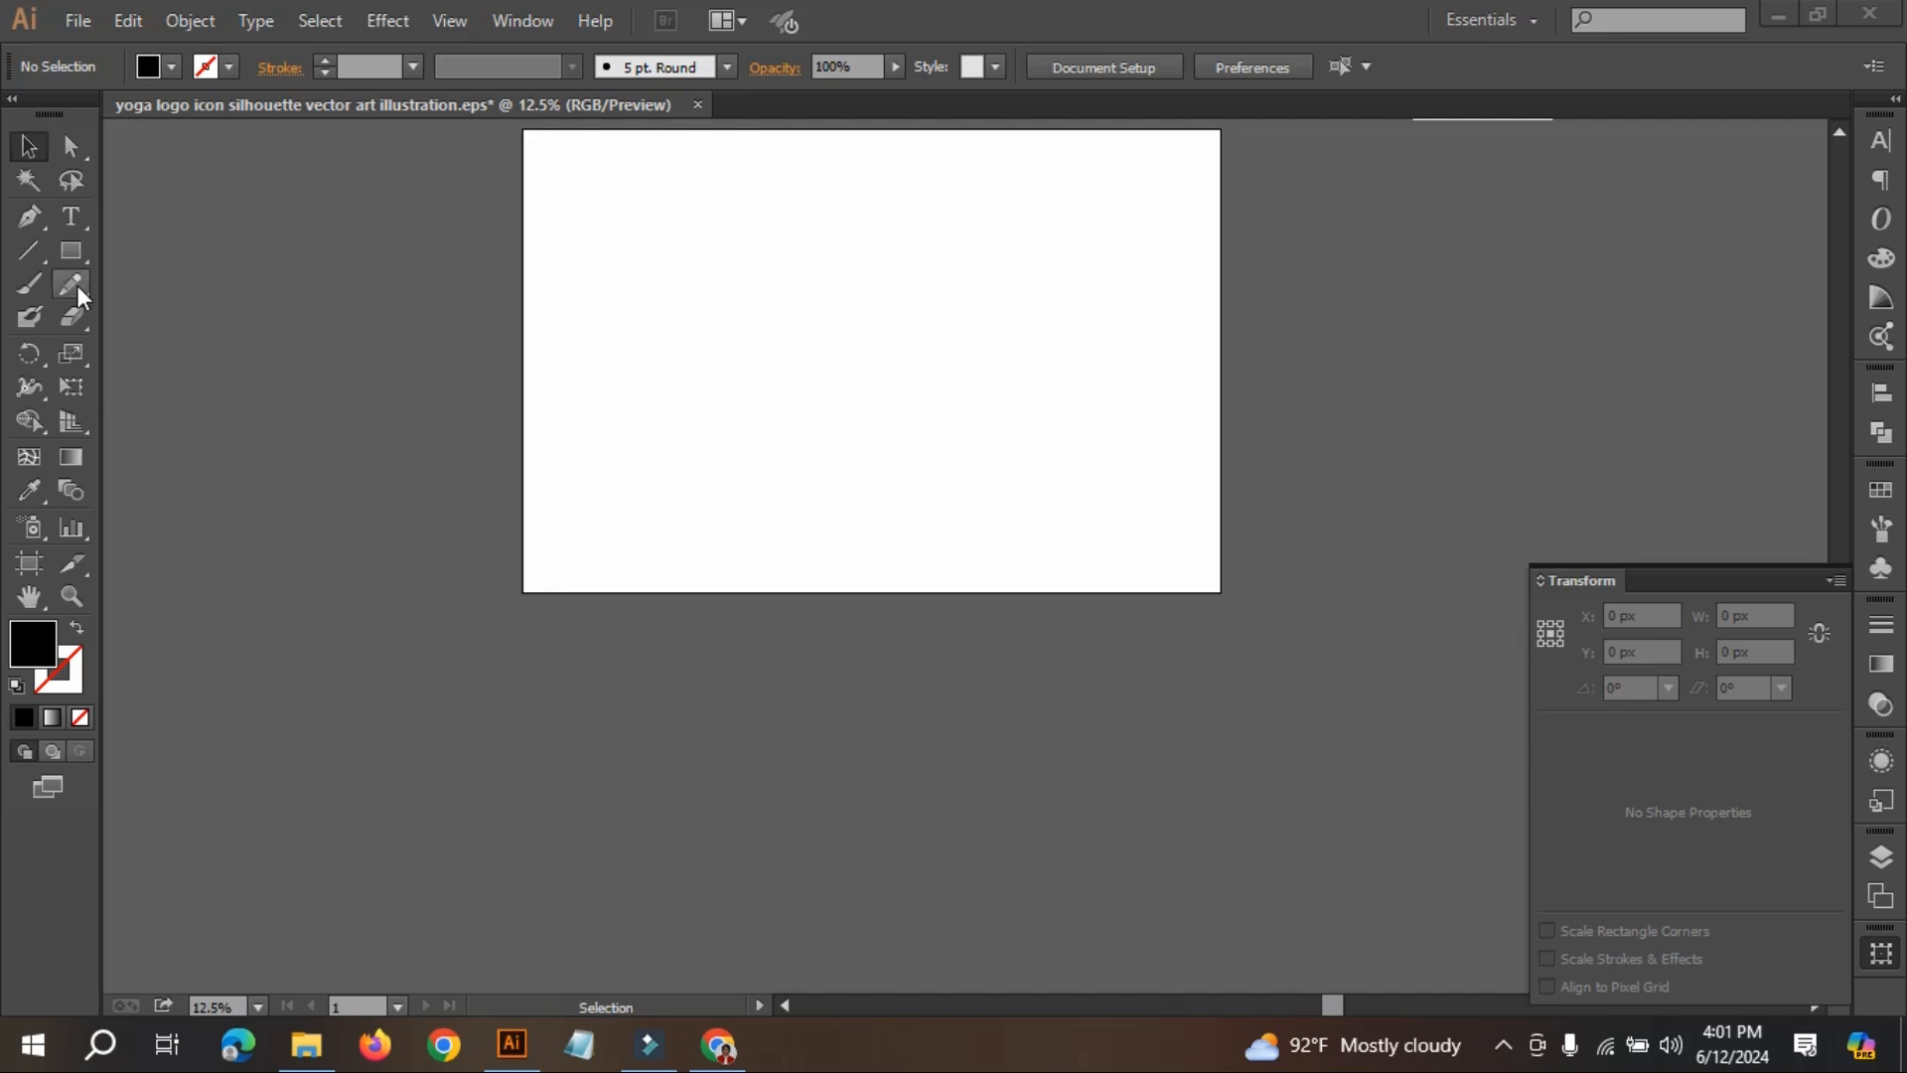
click(80, 254)
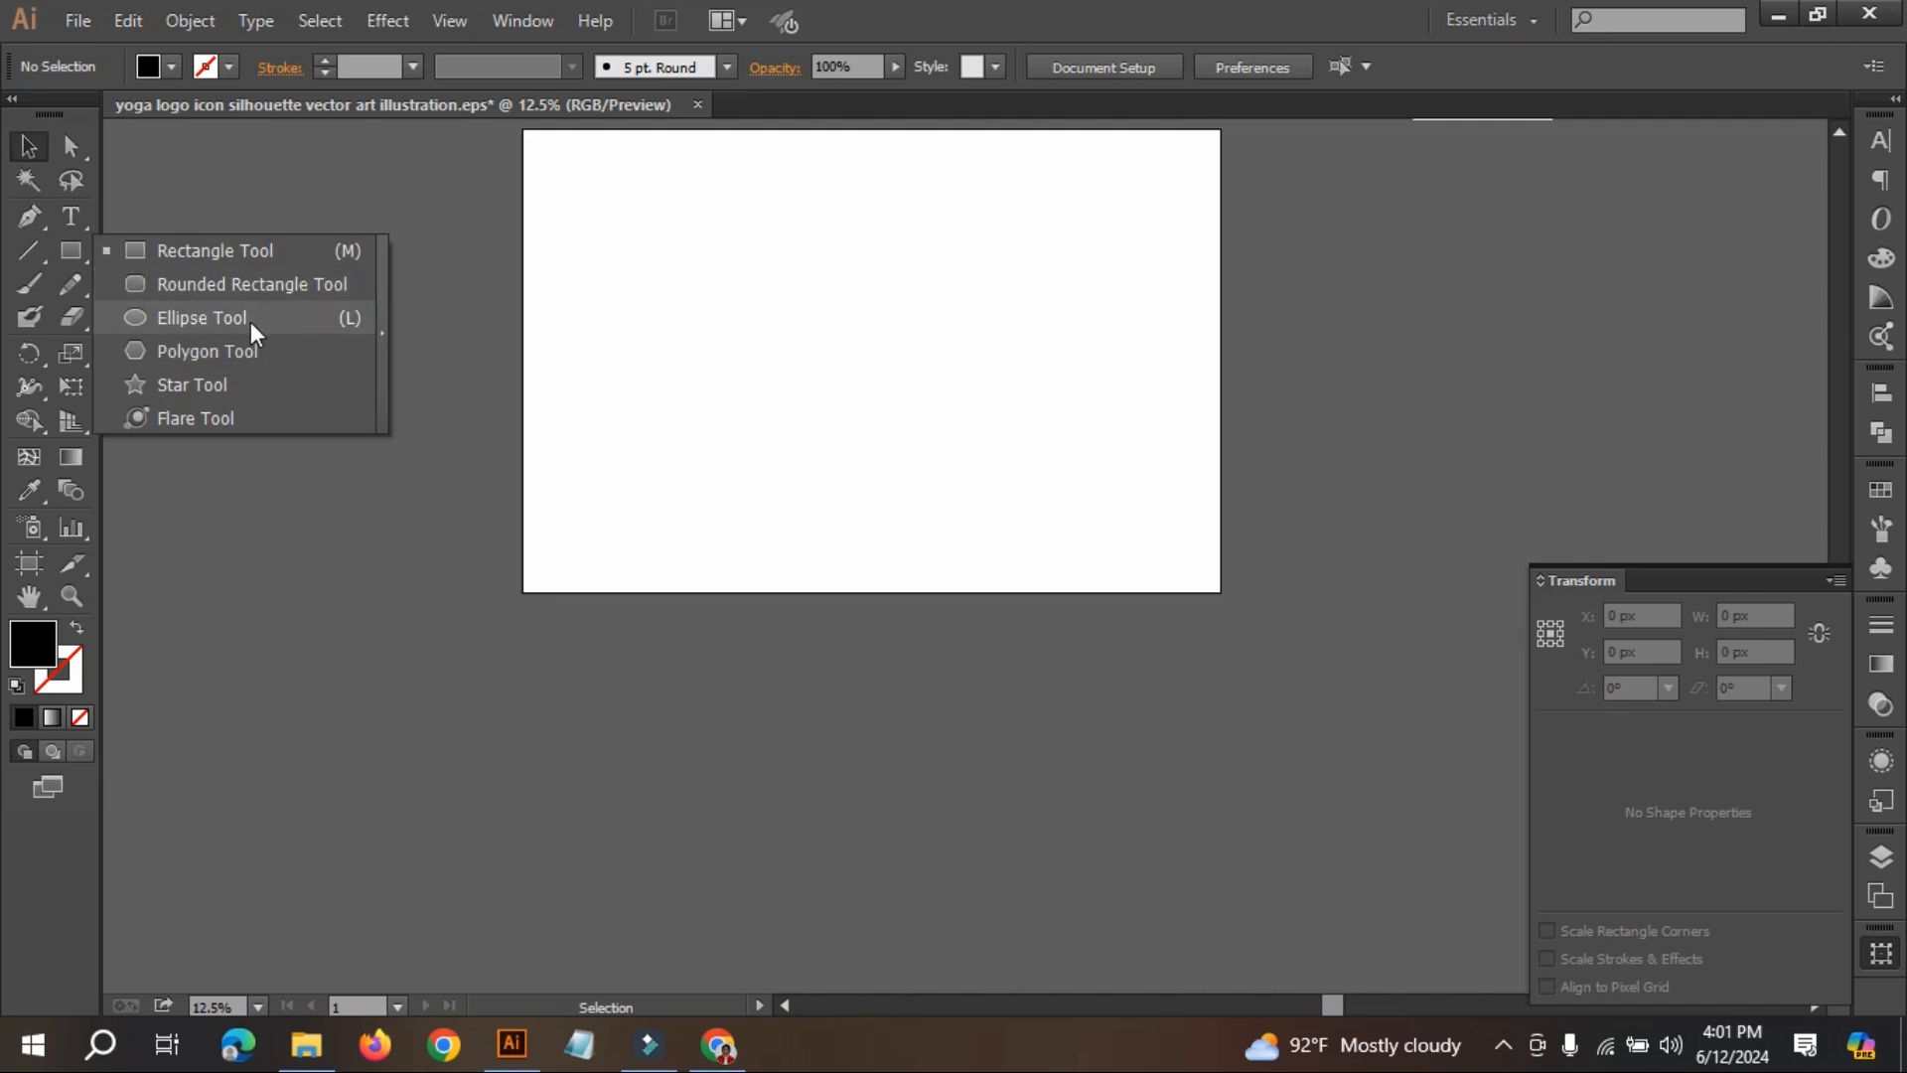
click(29, 154)
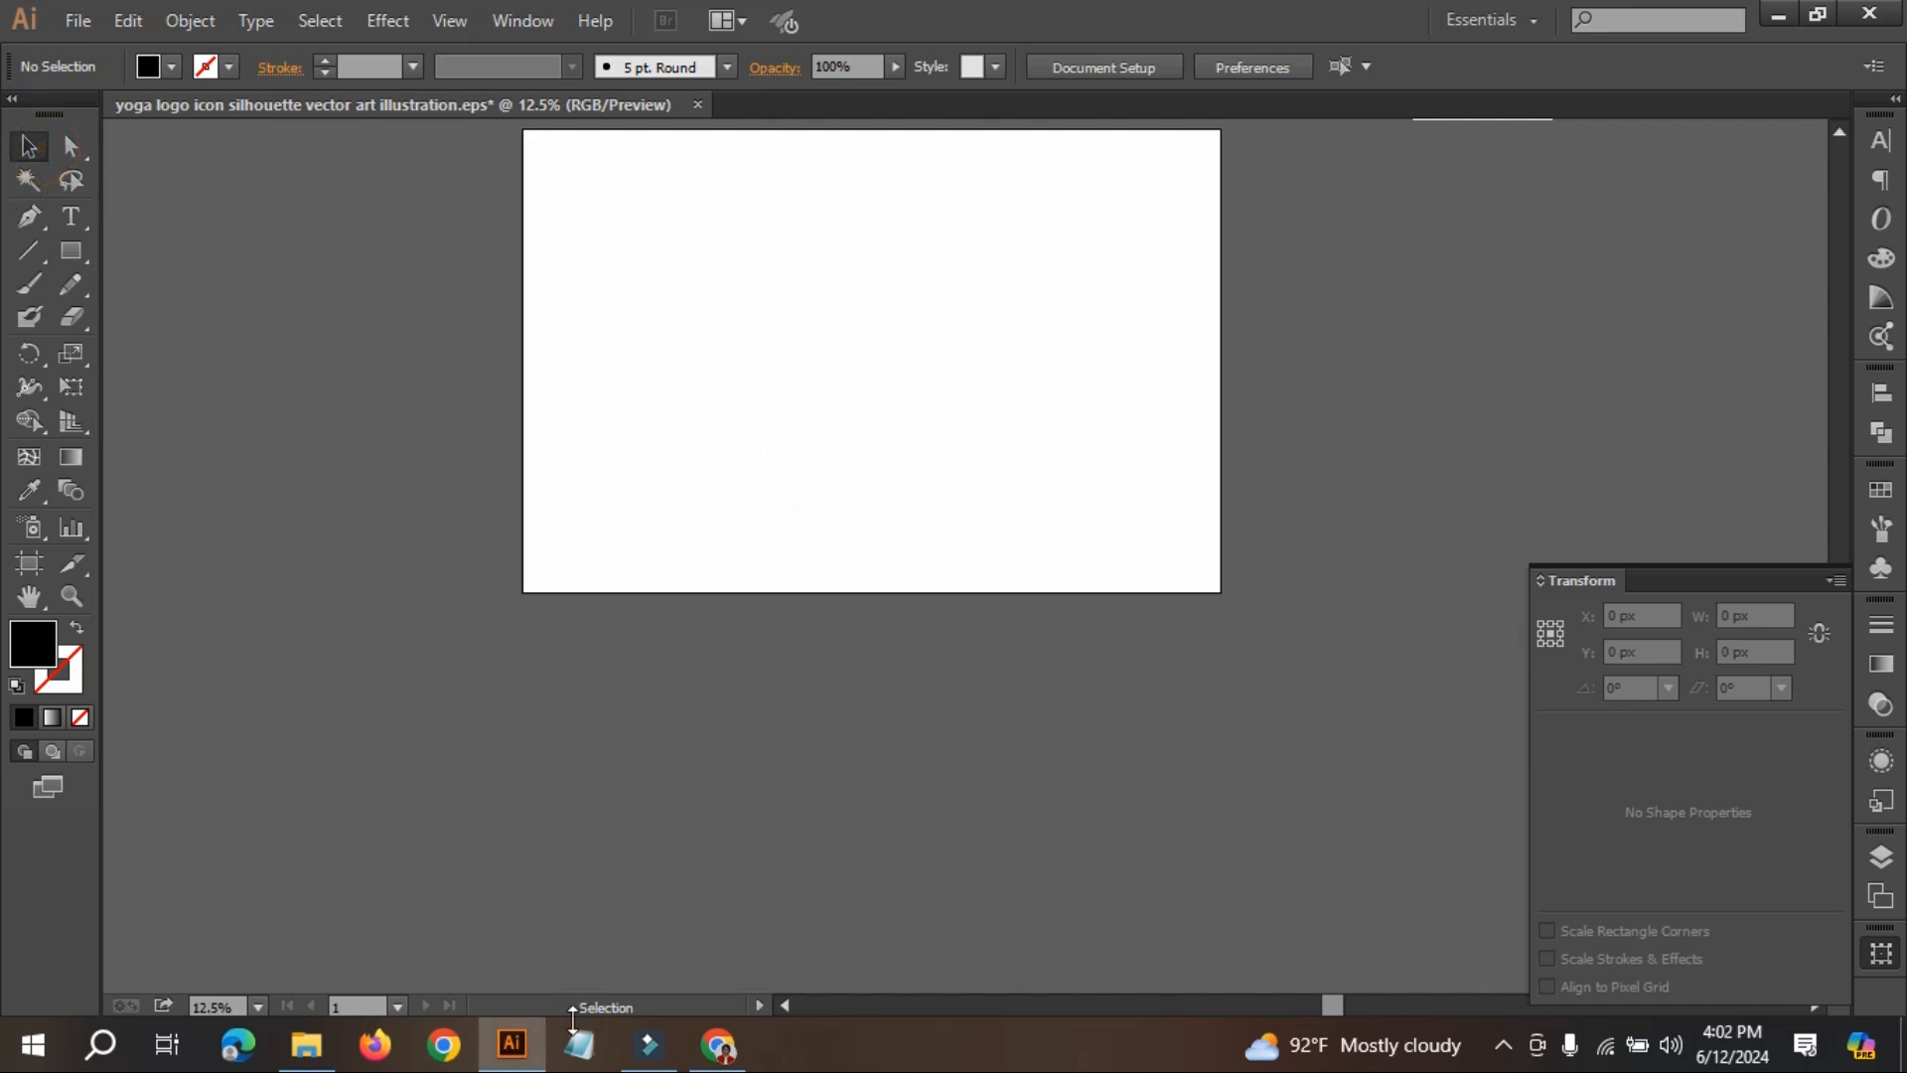
- Switch to Chrome and look through the golden ratio logo image results for examples of circle-based logo construction
click(718, 1045)
scroll(731, 559, up, 5)
scroll(731, 559, up, 3)
scroll(1086, 646, down, 3)
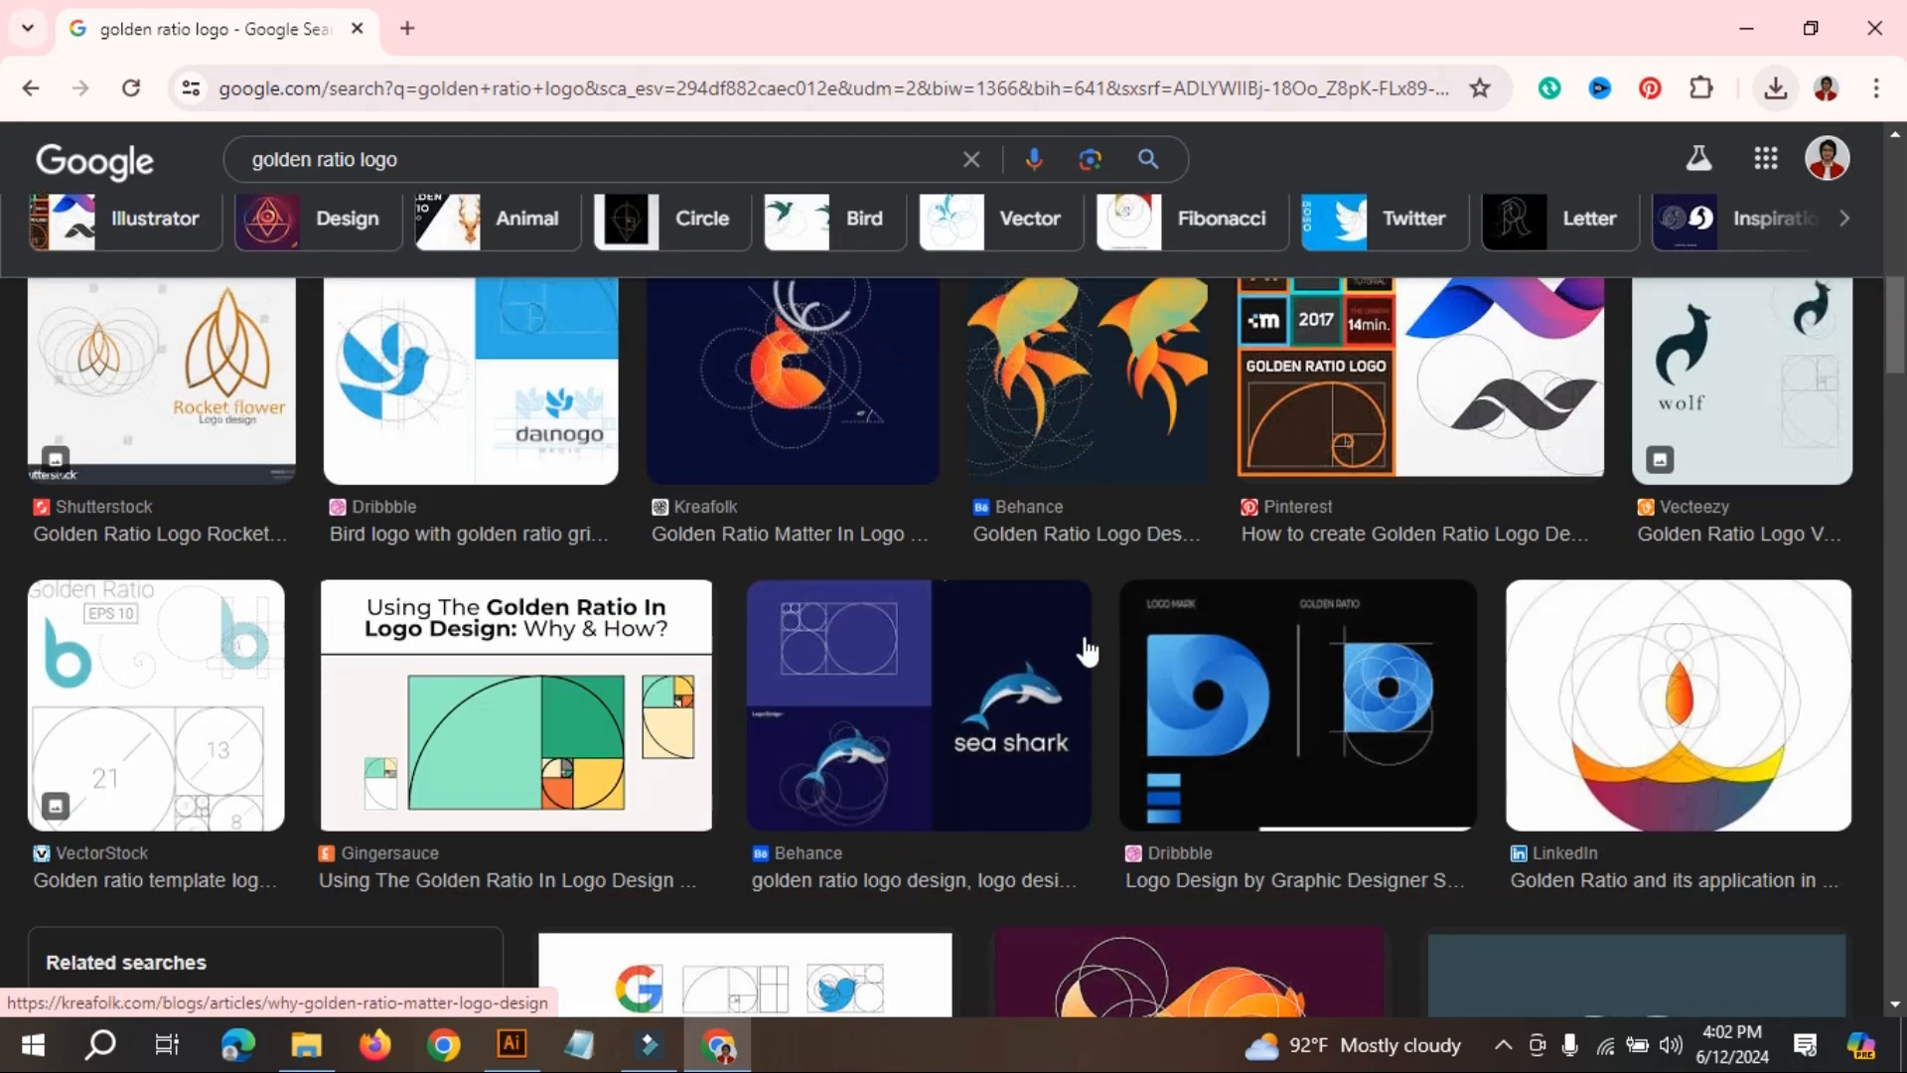
scroll(885, 724, down, 5)
scroll(1093, 685, down, 9)
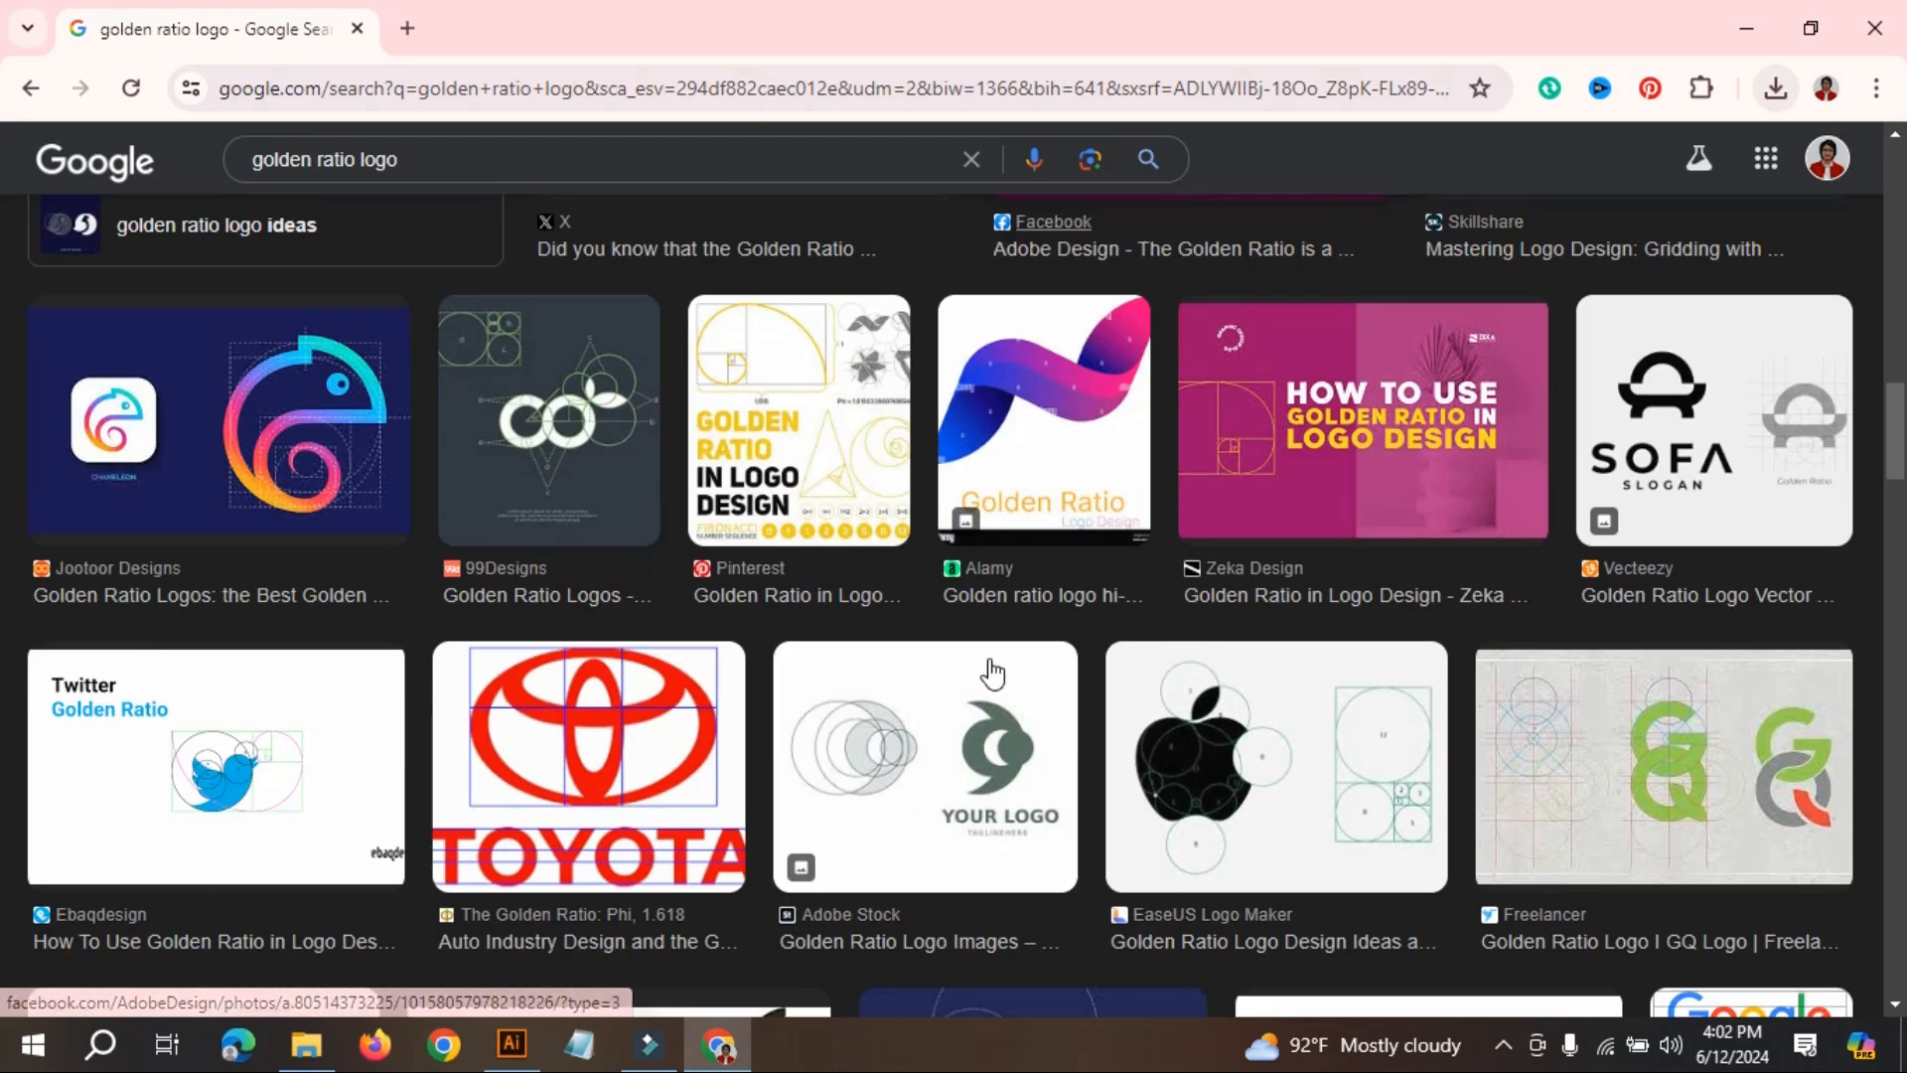
scroll(1137, 502, down, 2)
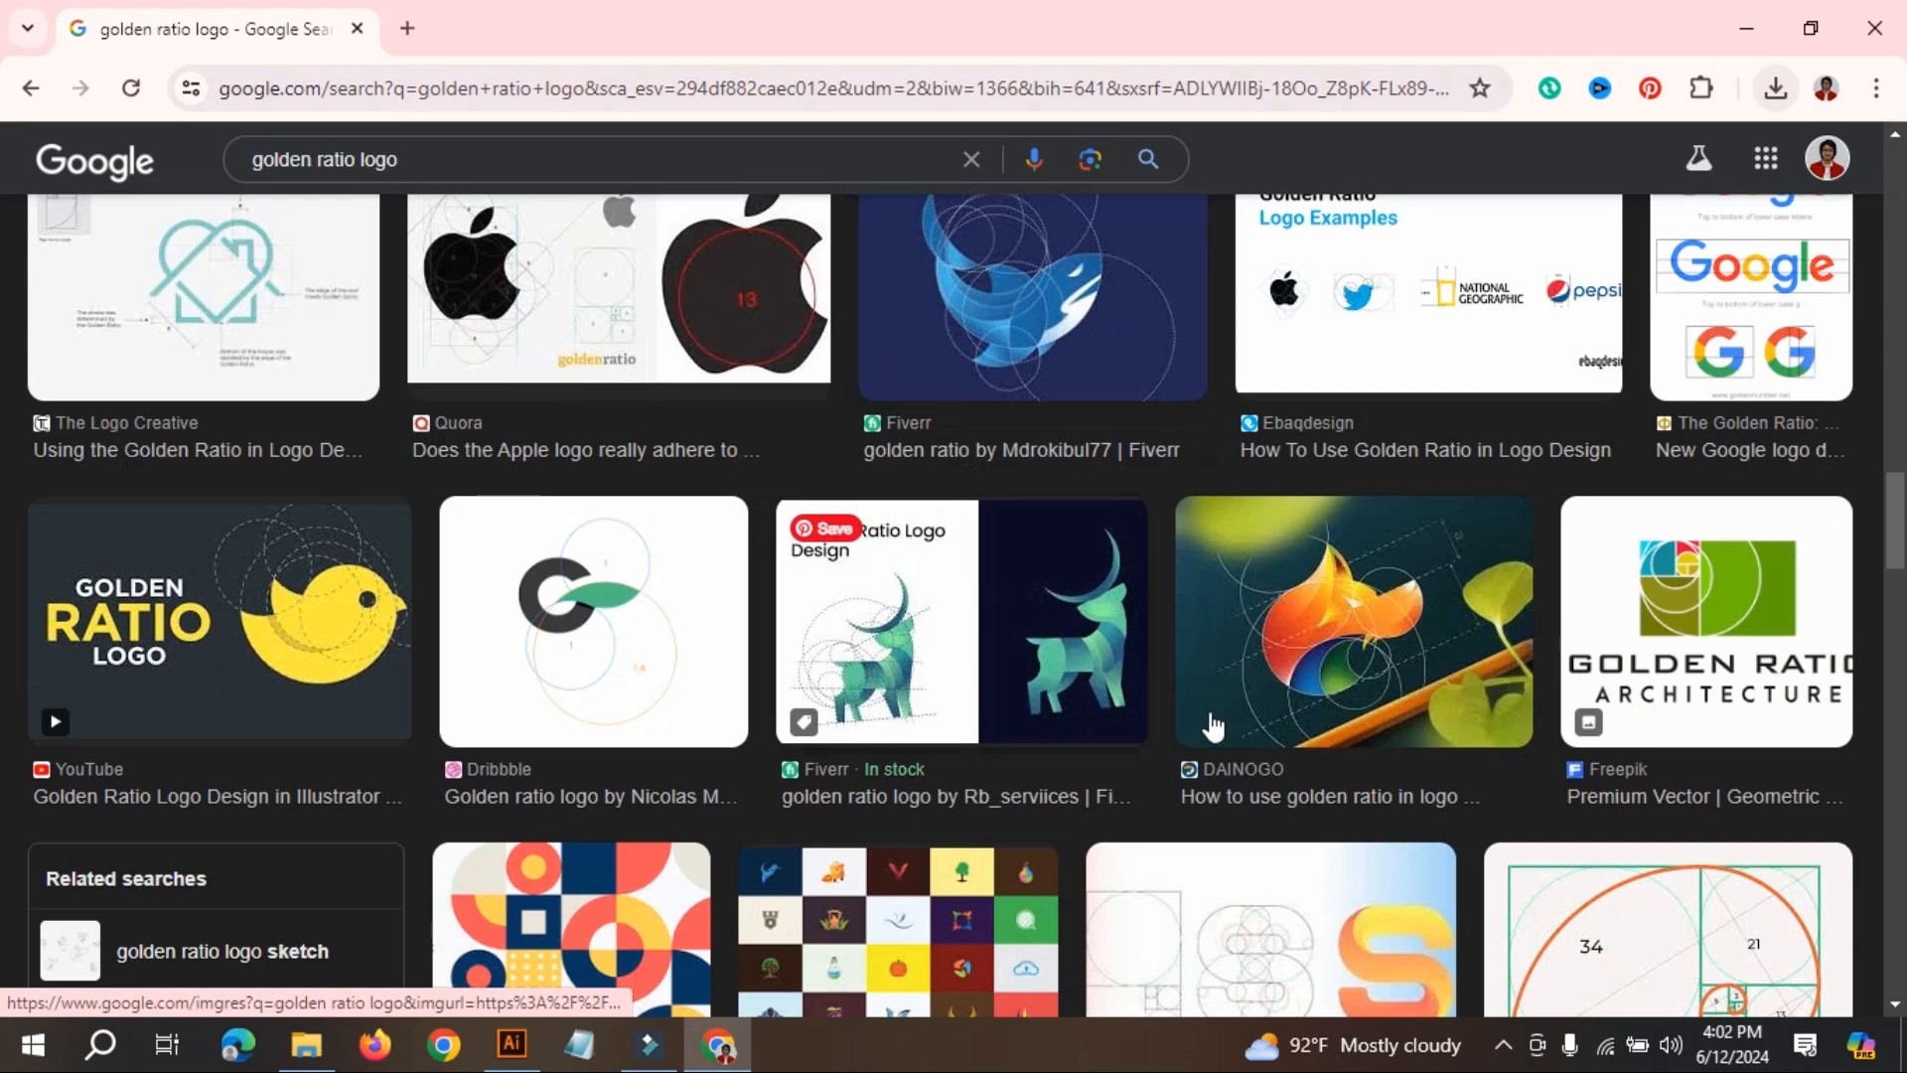
scroll(1119, 791, down, 5)
scroll(1157, 695, down, 5)
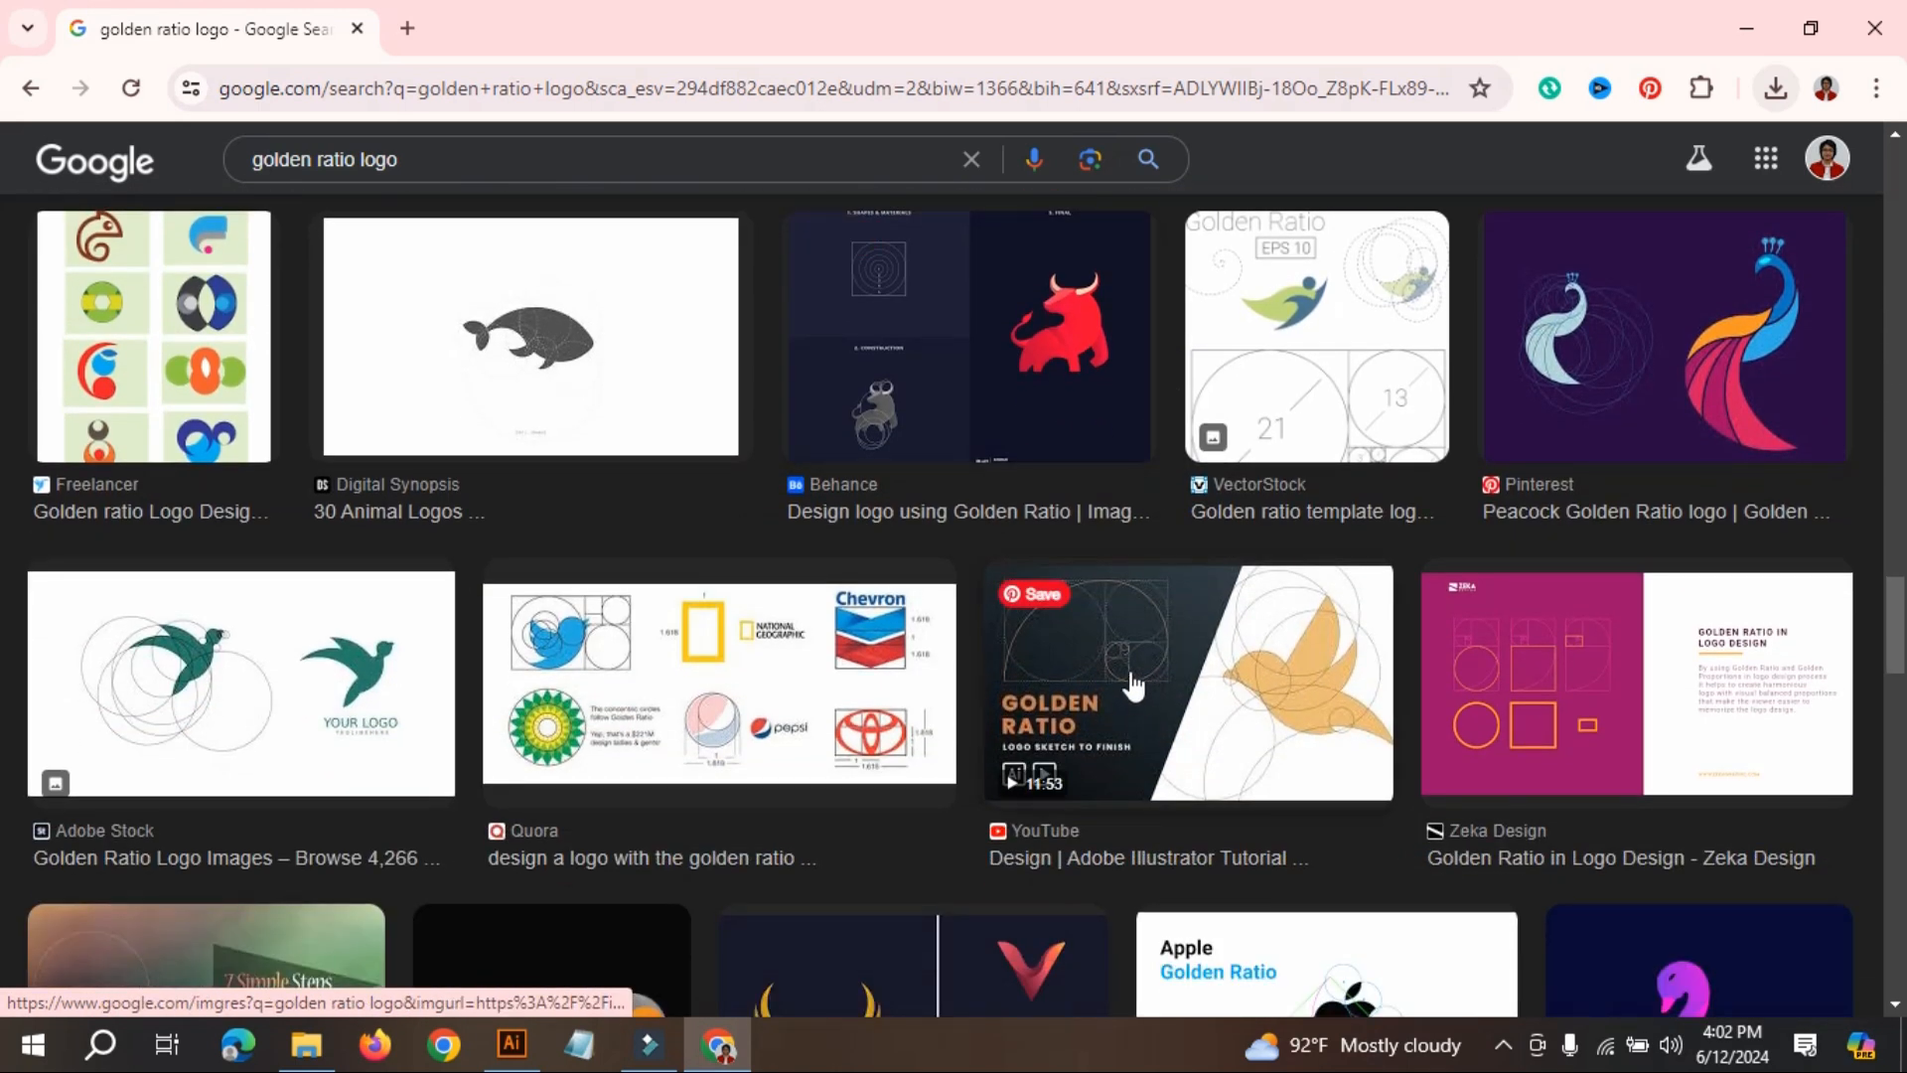
scroll(1143, 685, down, 1)
scroll(1135, 682, down, 3)
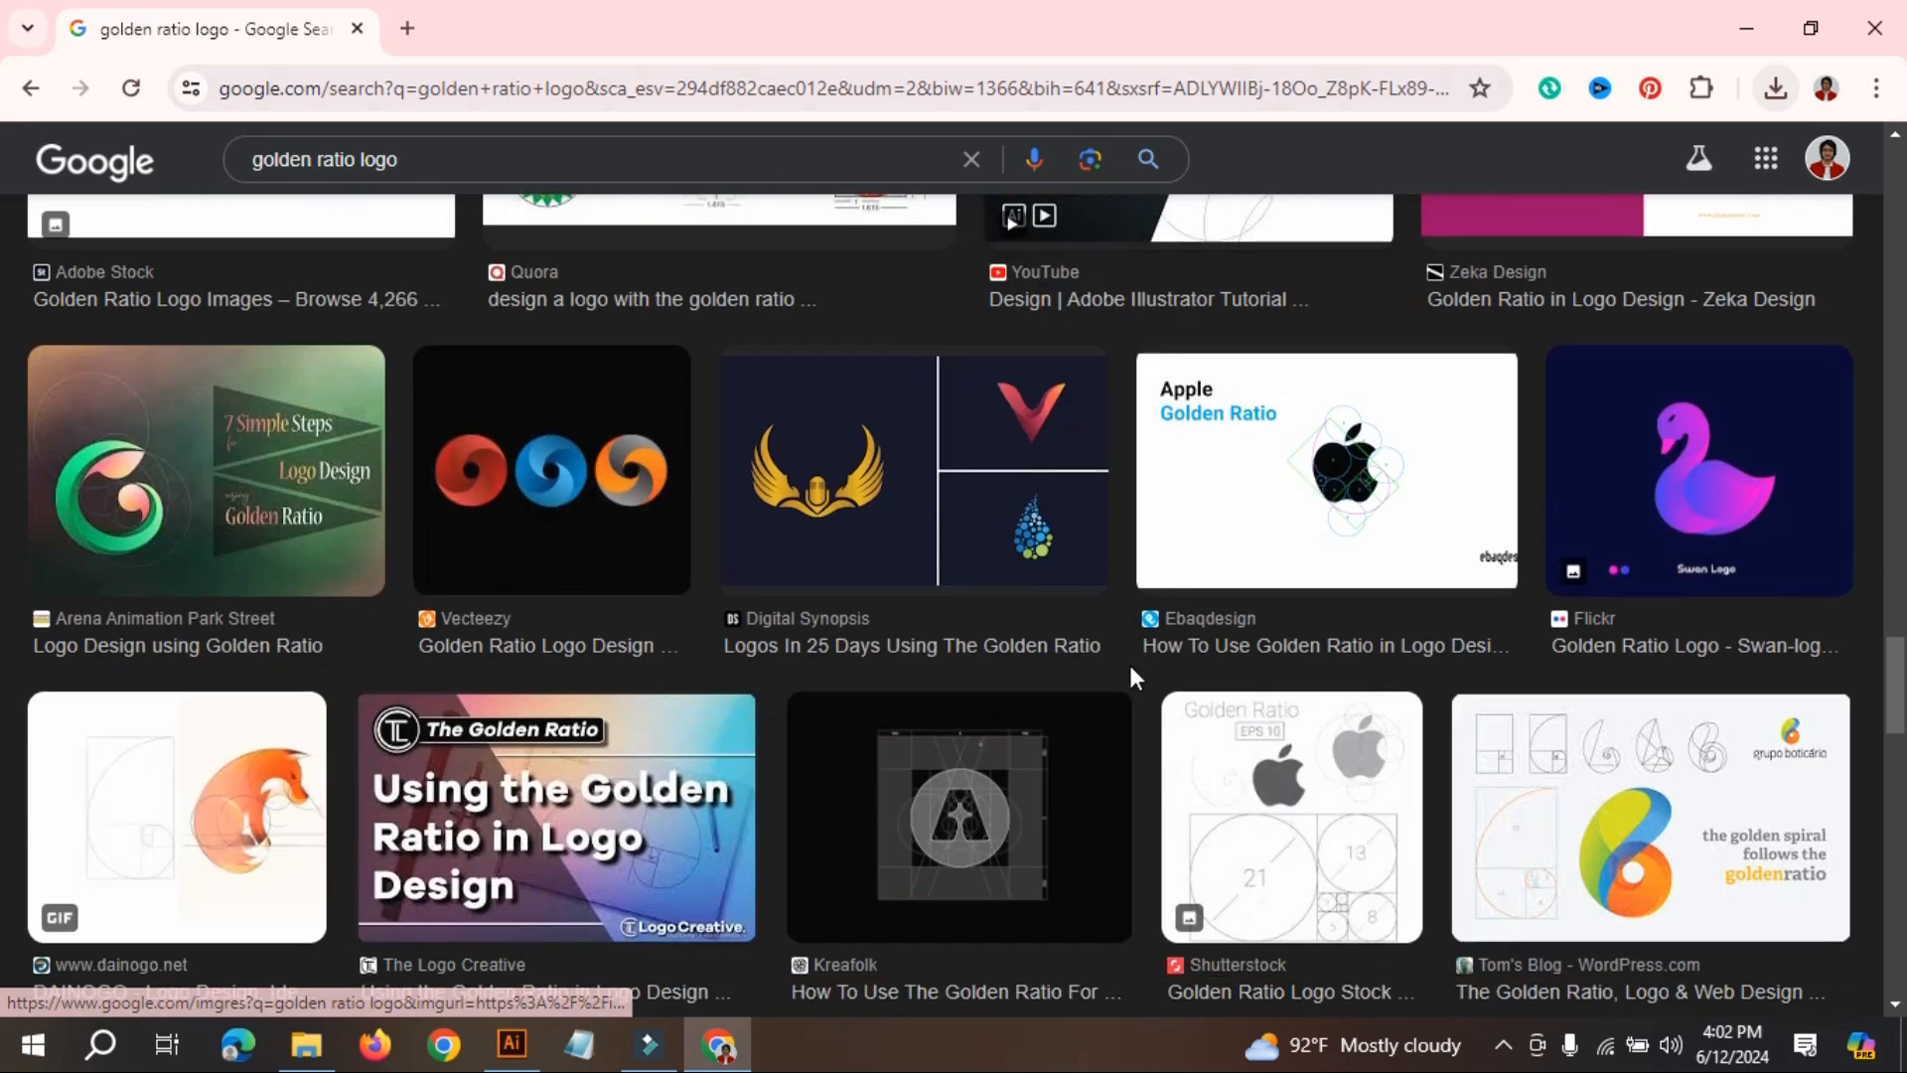
scroll(1132, 682, down, 3)
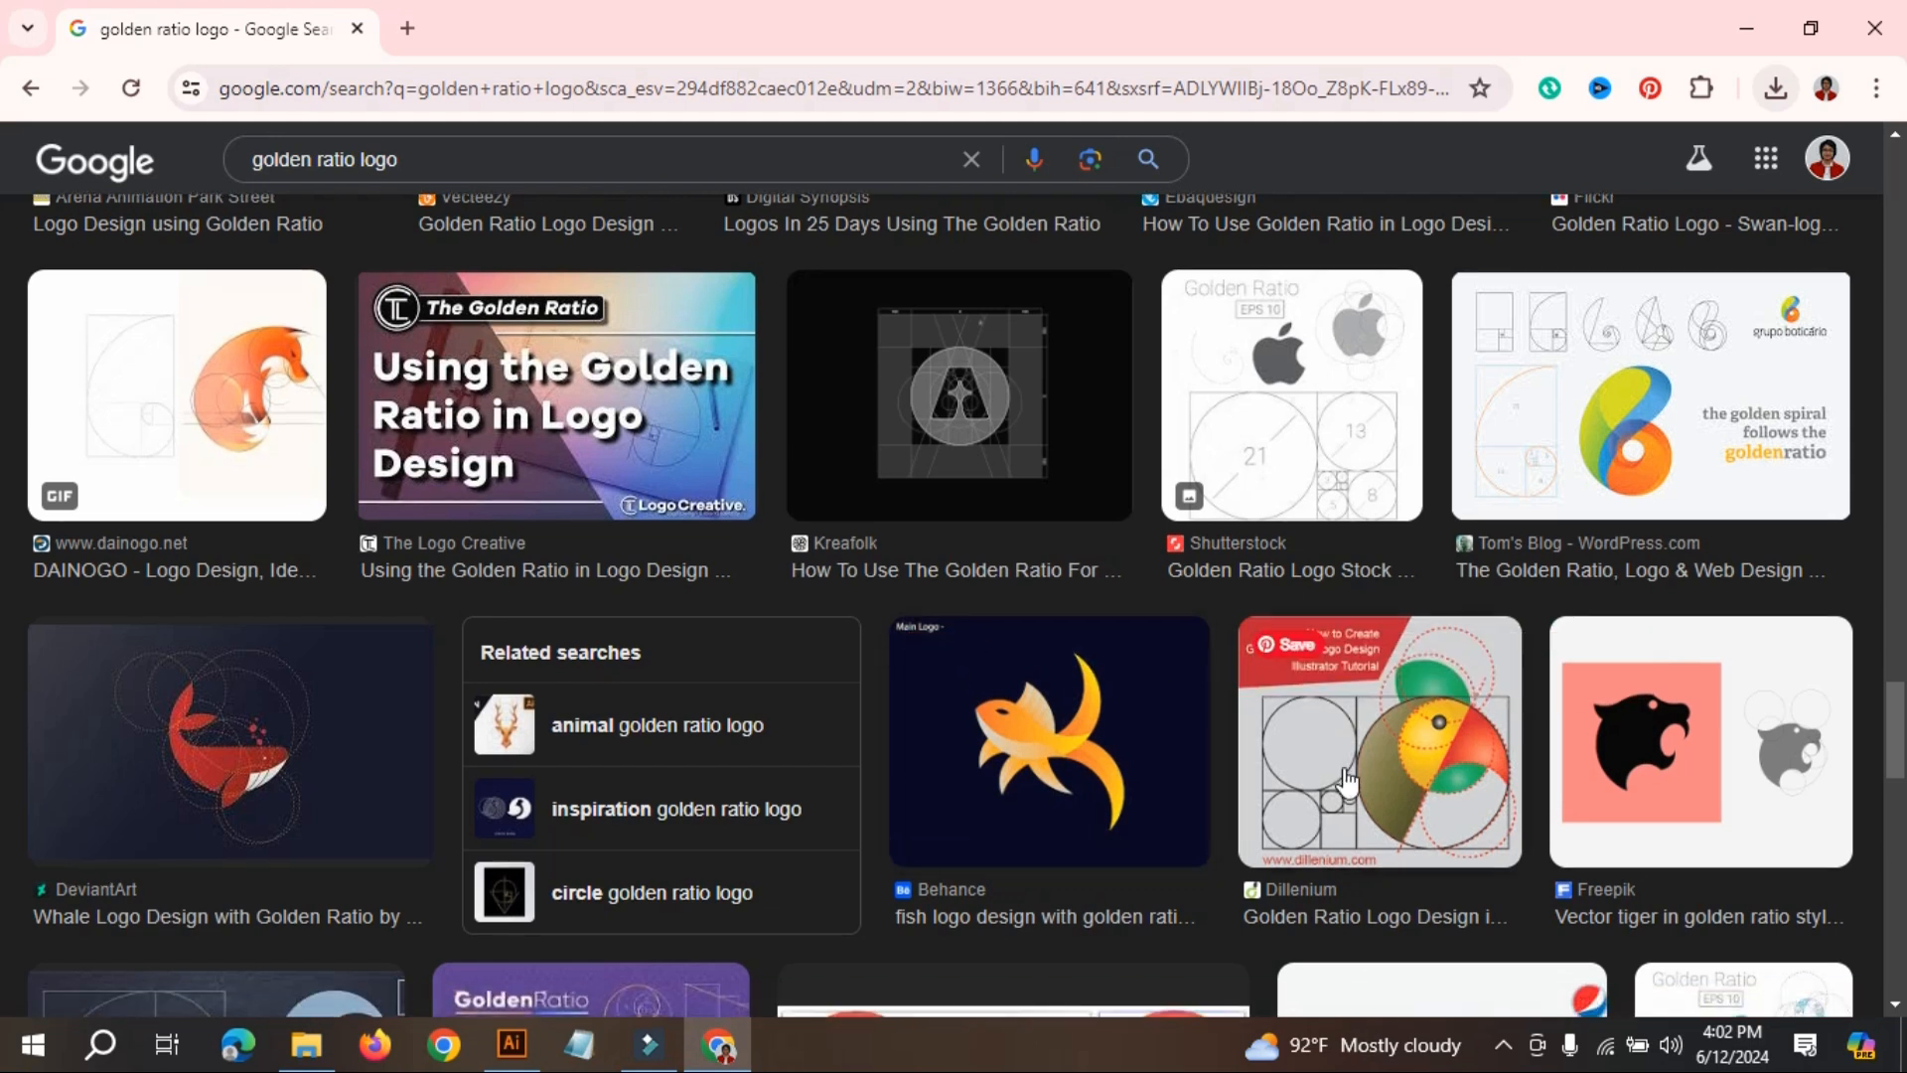
scroll(1347, 782, down, 3)
scroll(1347, 781, down, 4)
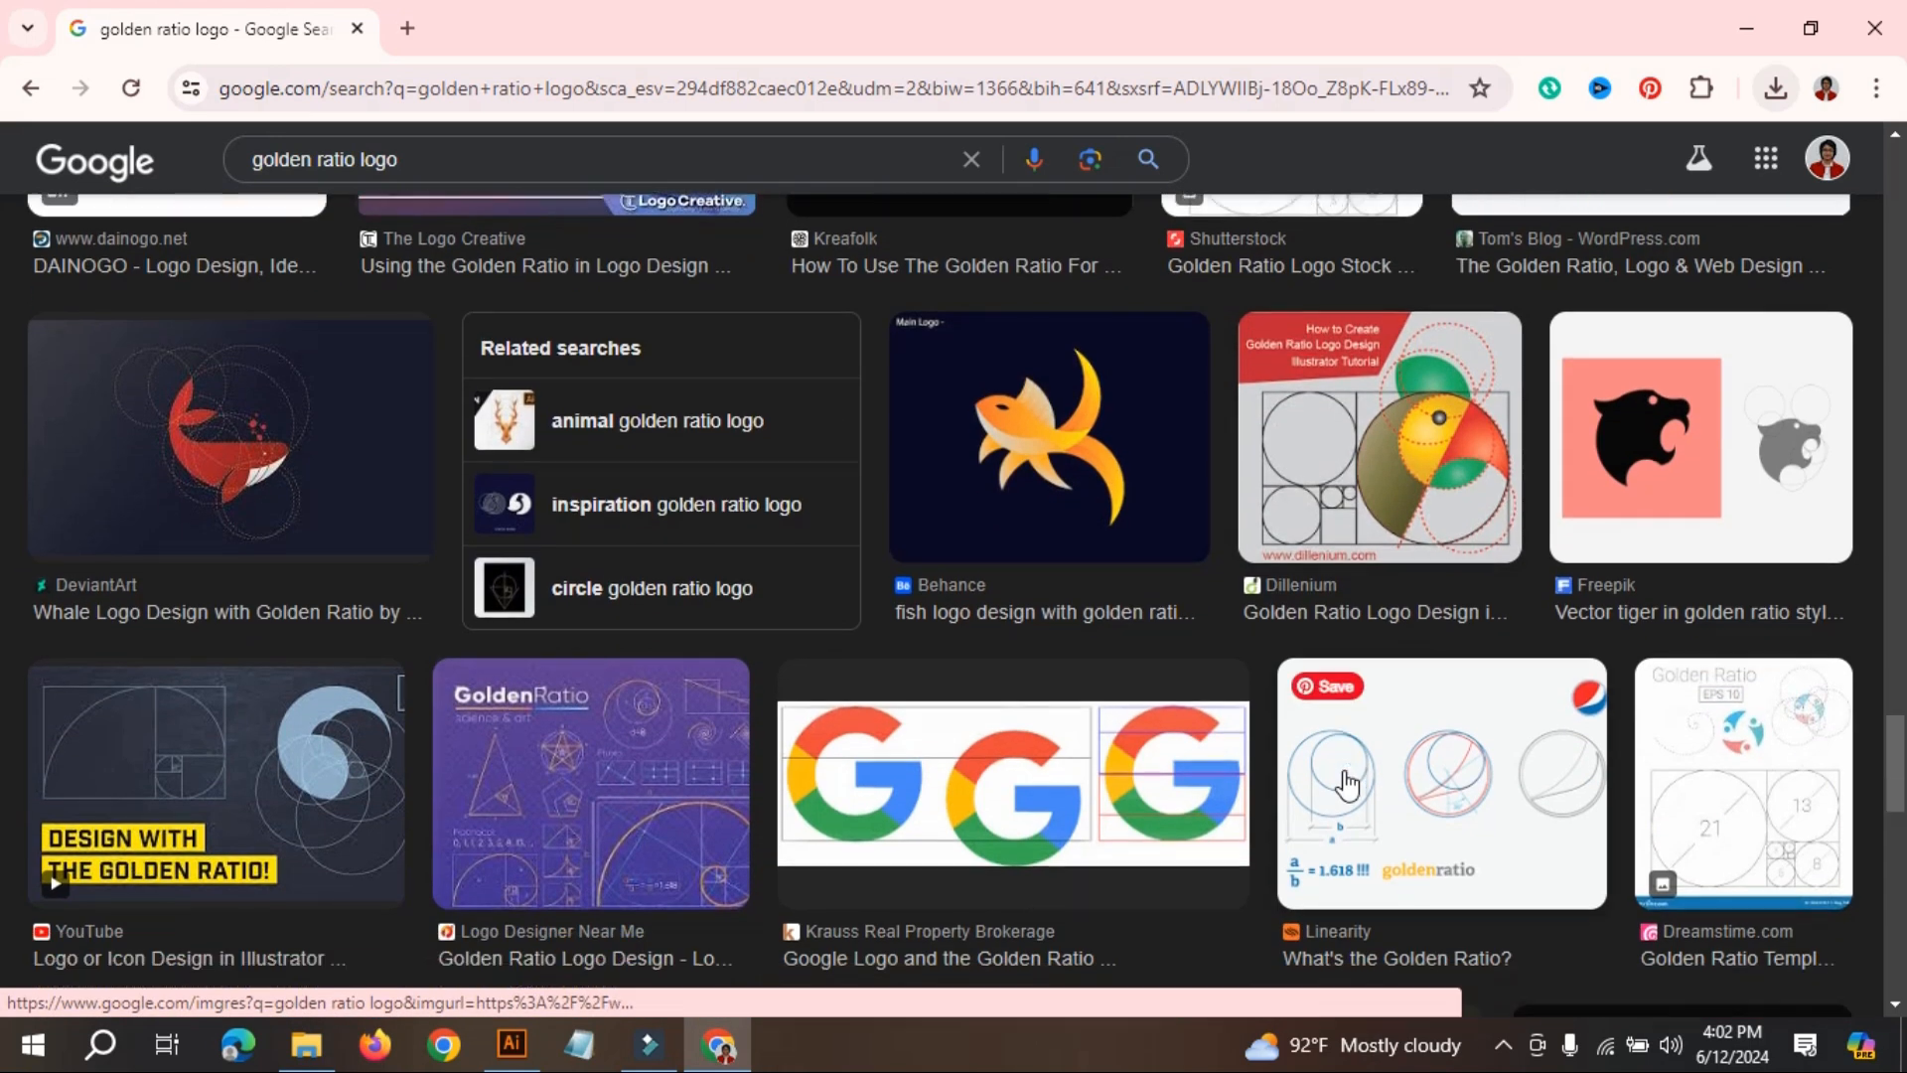
scroll(1438, 823, down, 4)
scroll(1437, 822, up, 10)
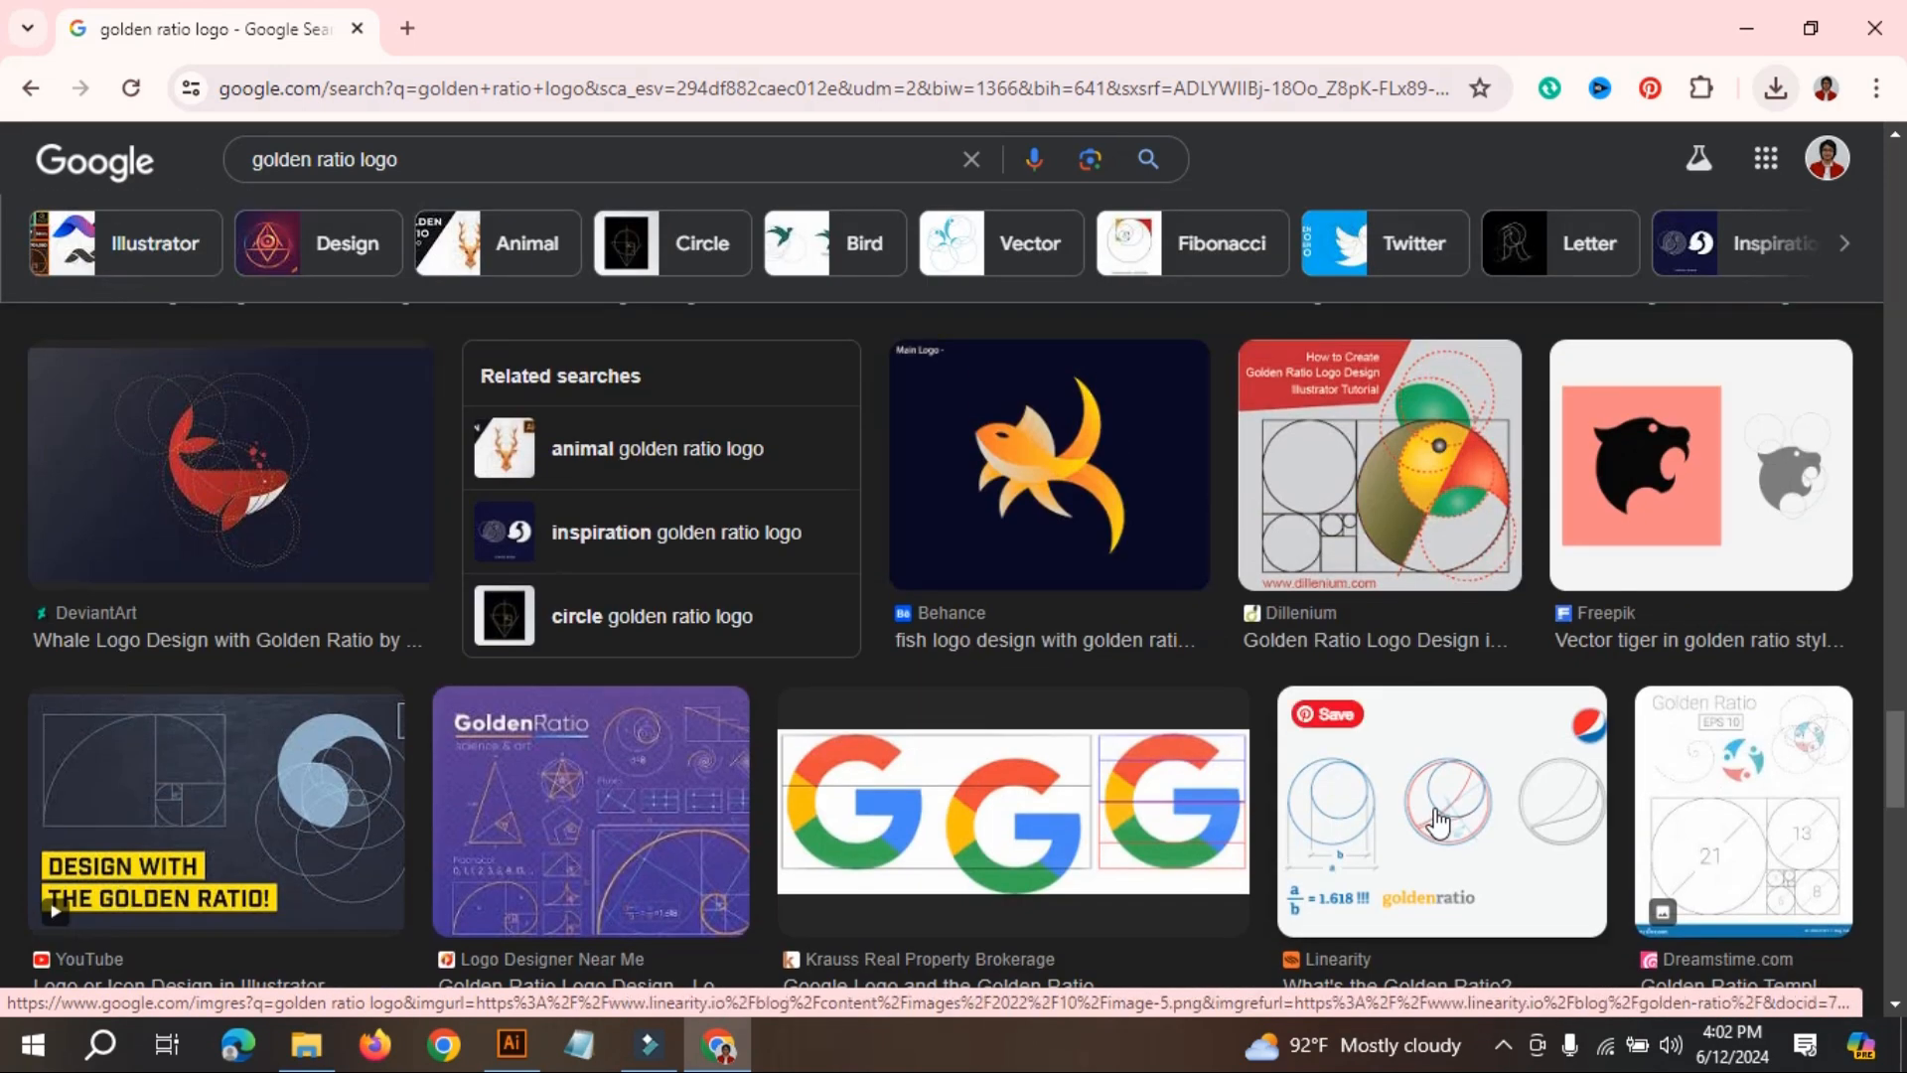
scroll(1437, 822, up, 15)
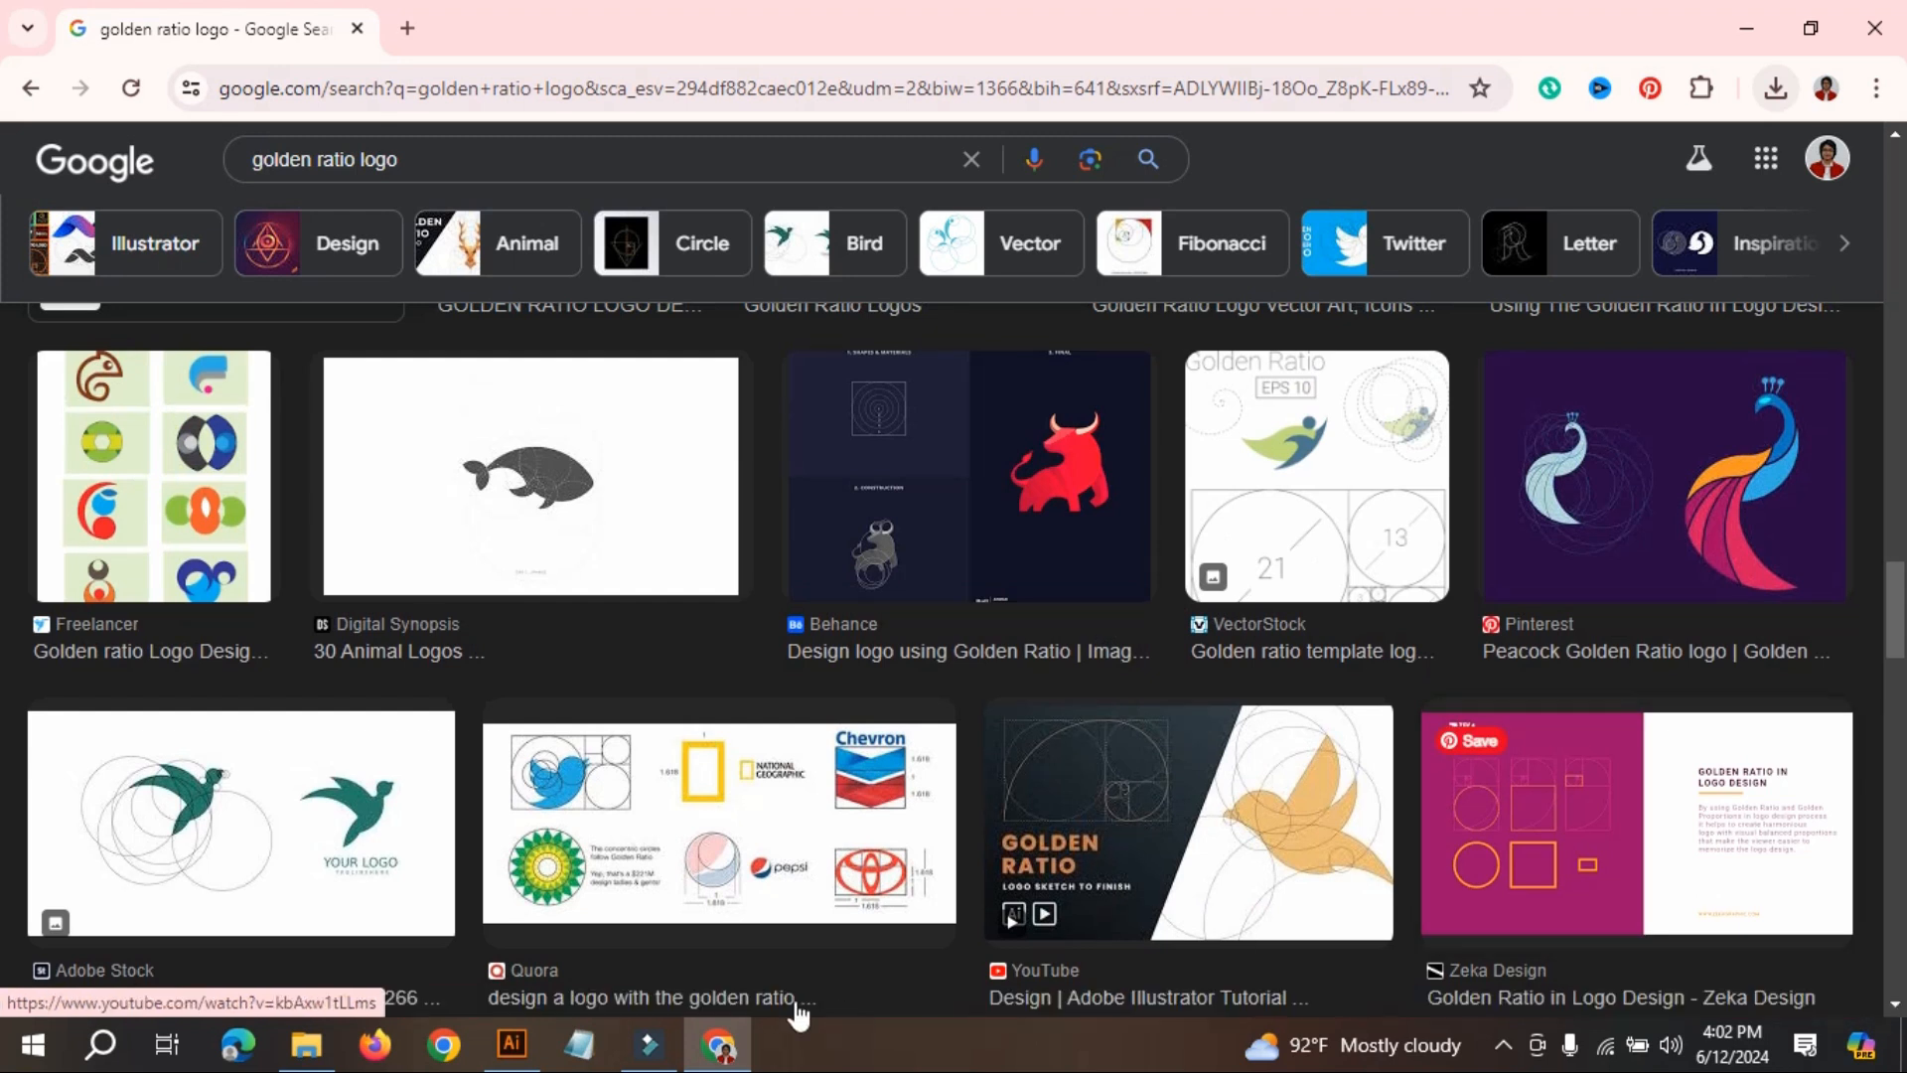
- Switch back to Illustrator, enlarge the bird reference image to about 4192 × 2604 px and place it beside the artboard
click(537, 1055)
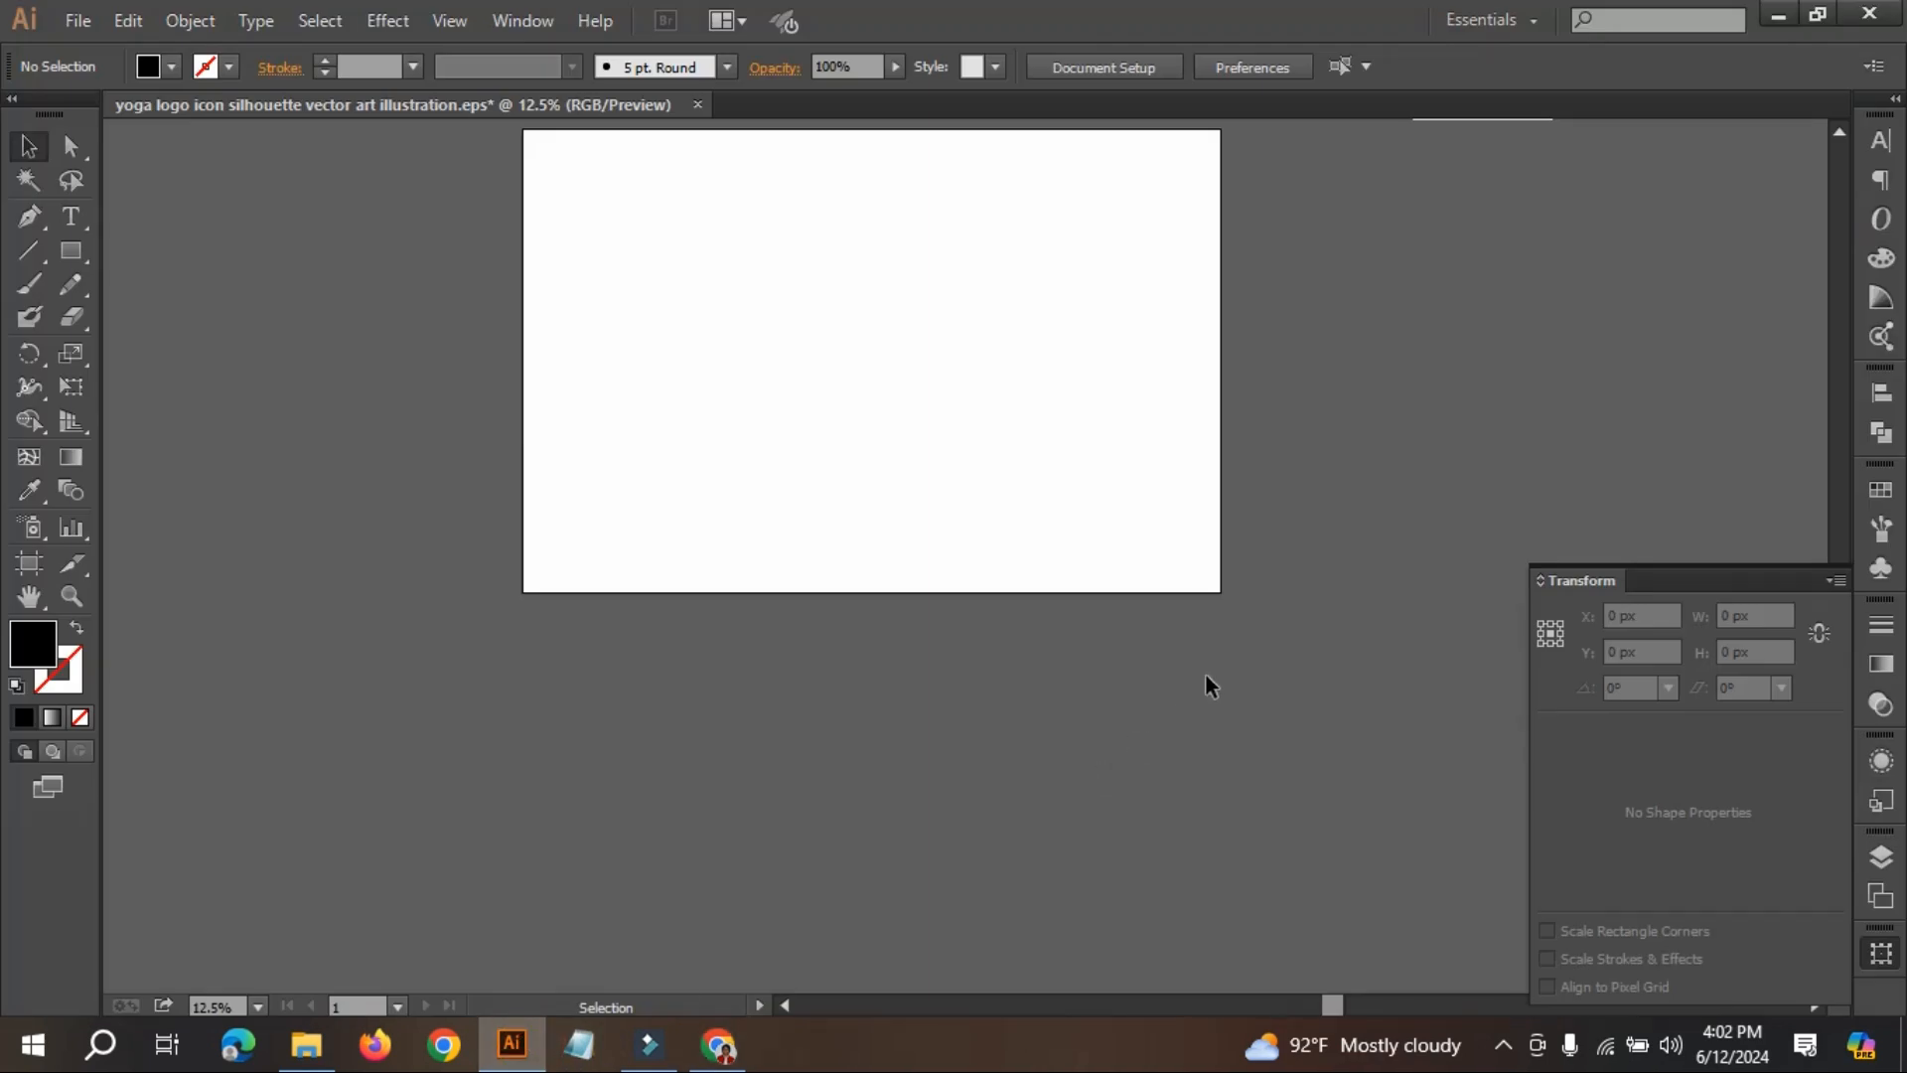
scroll(1206, 671, up, 3)
drag(1480, 169, 596, 444)
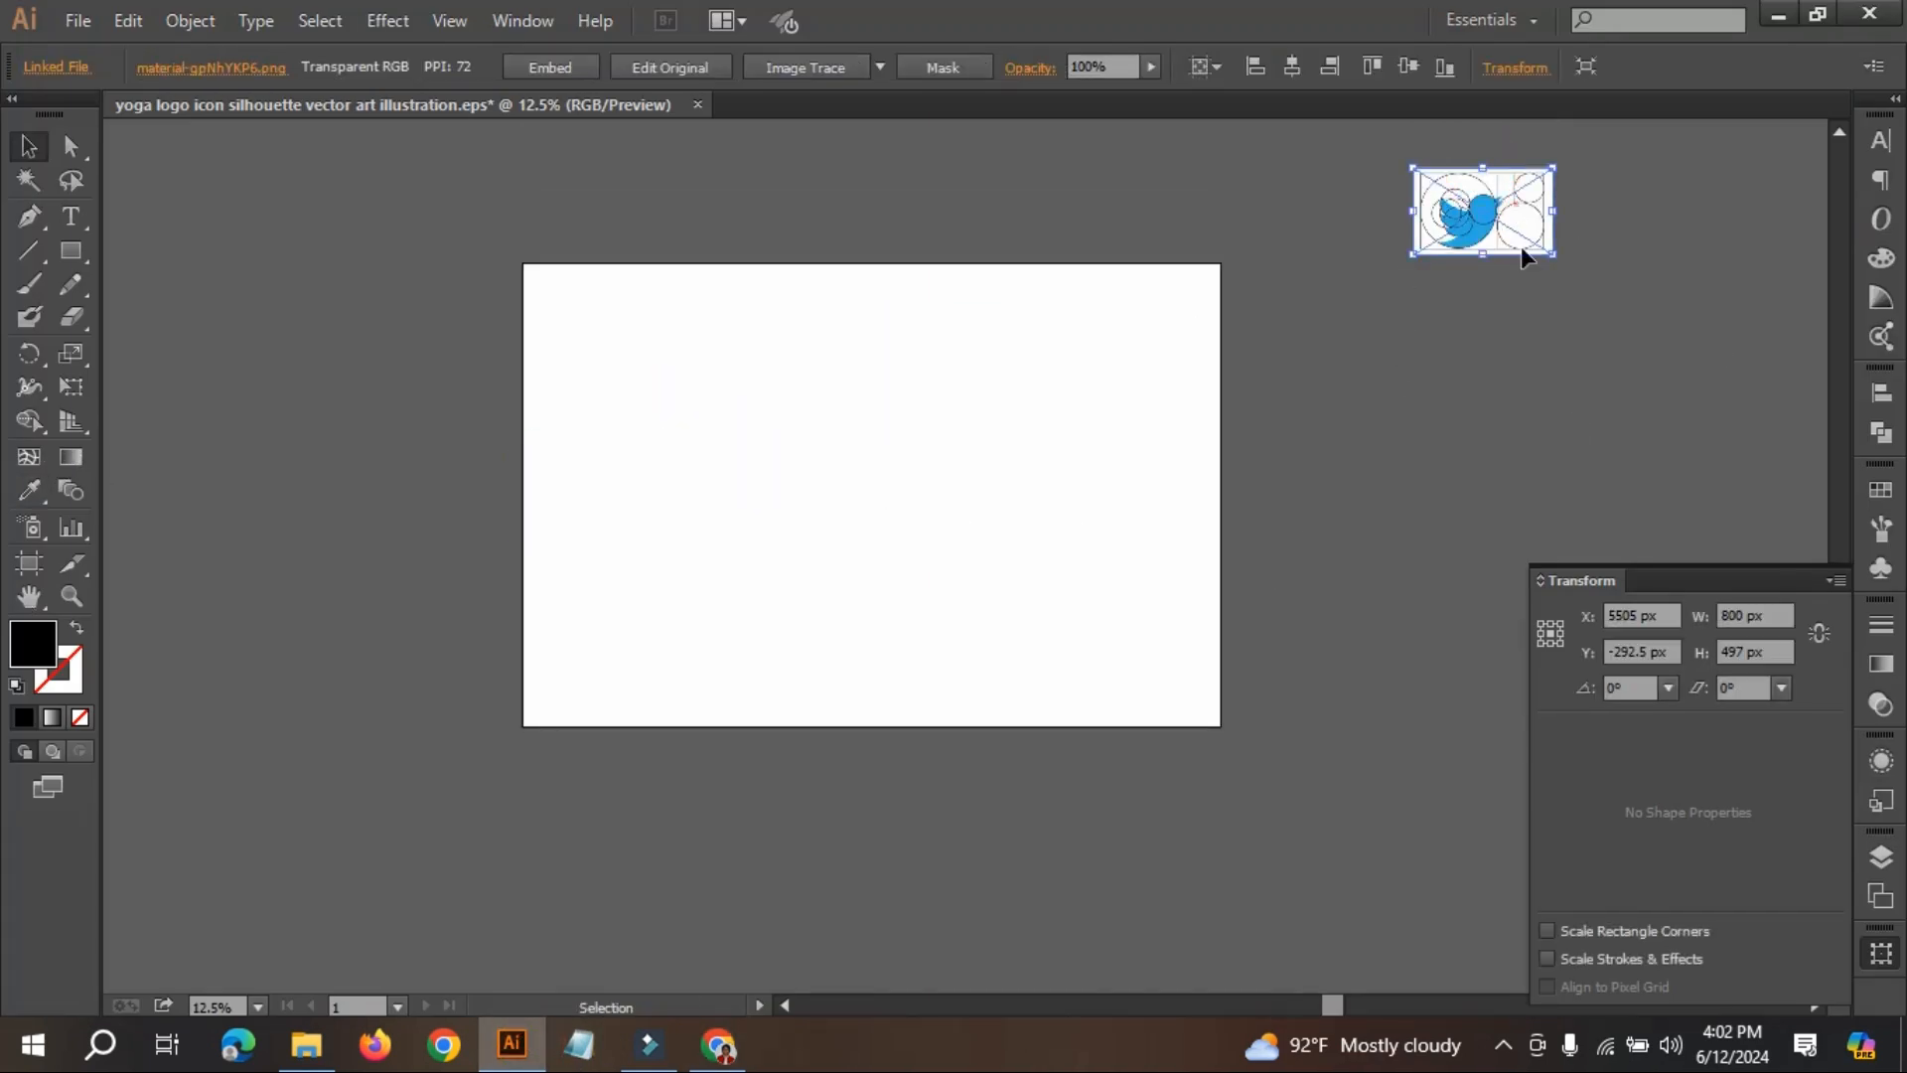
drag(1522, 248, 1472, 428)
key(space)
drag(1417, 506, 983, 569)
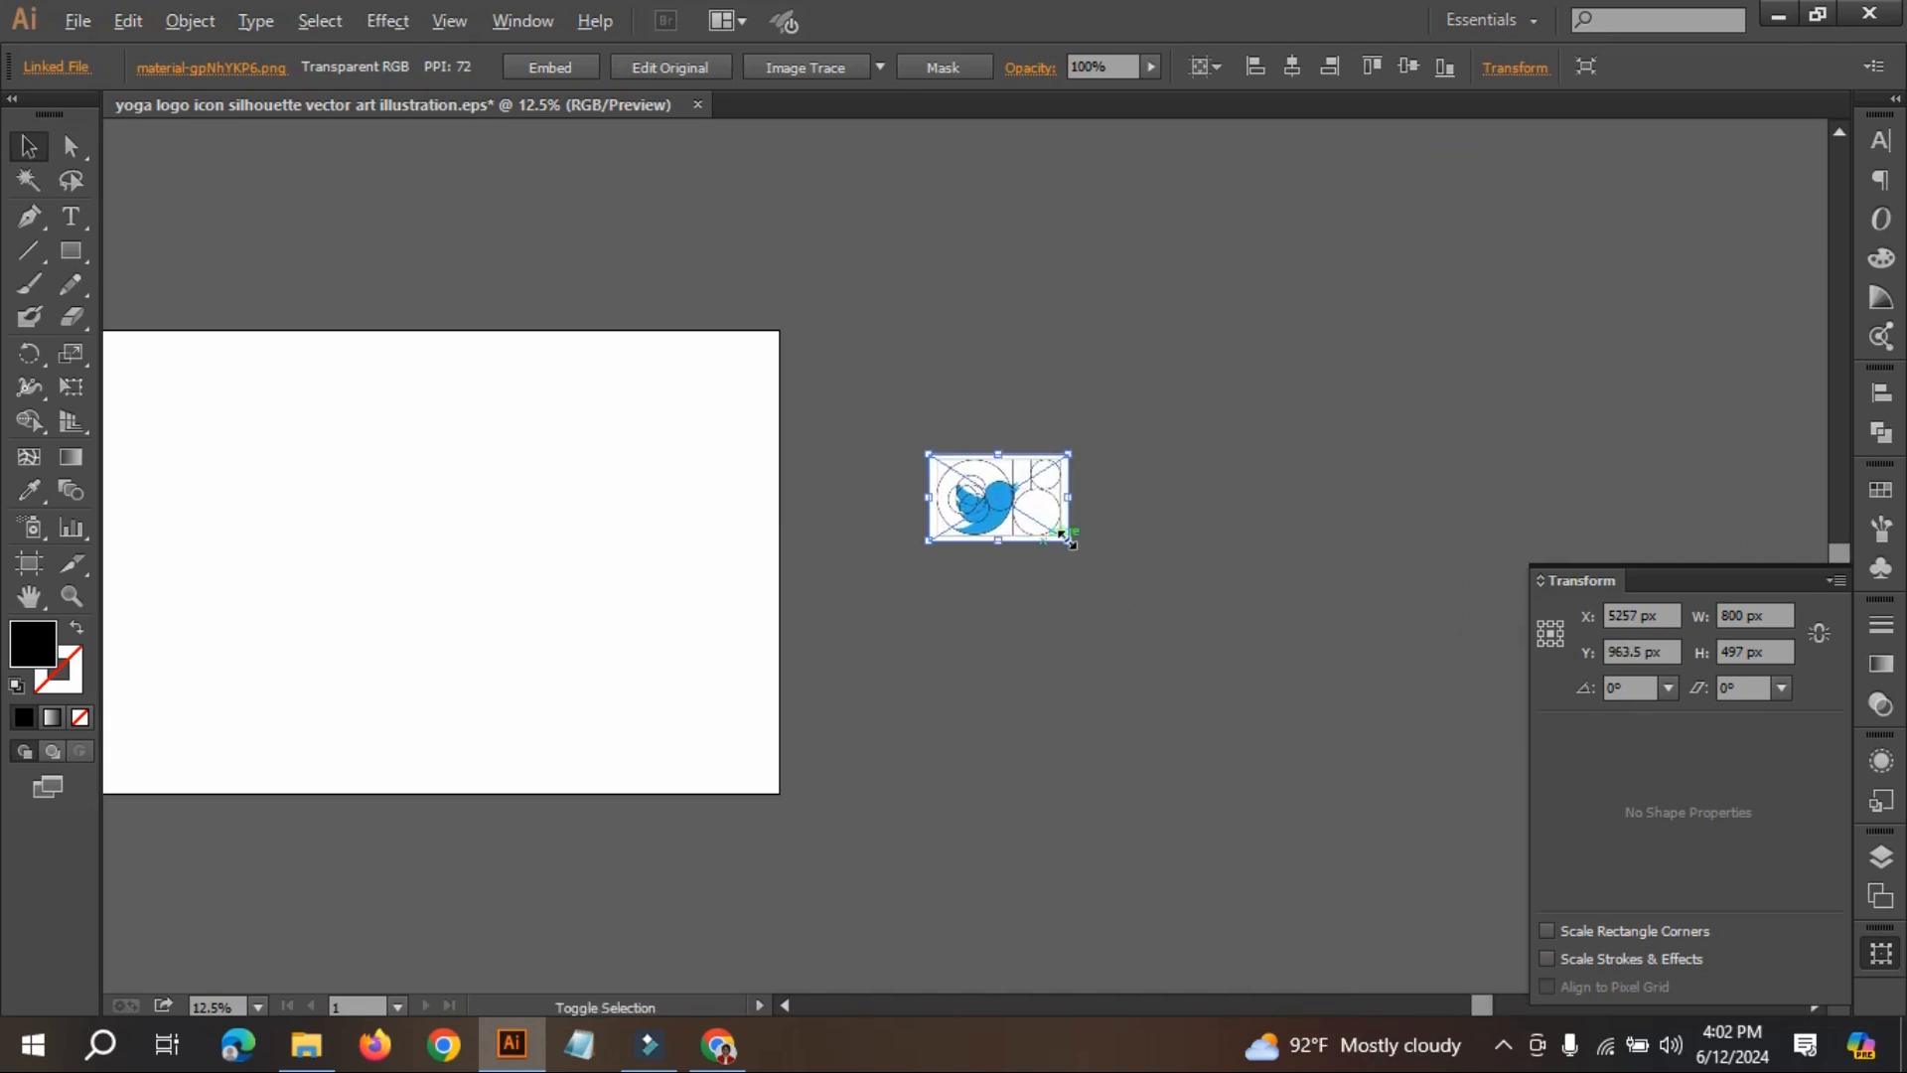
drag(1071, 541, 1299, 694)
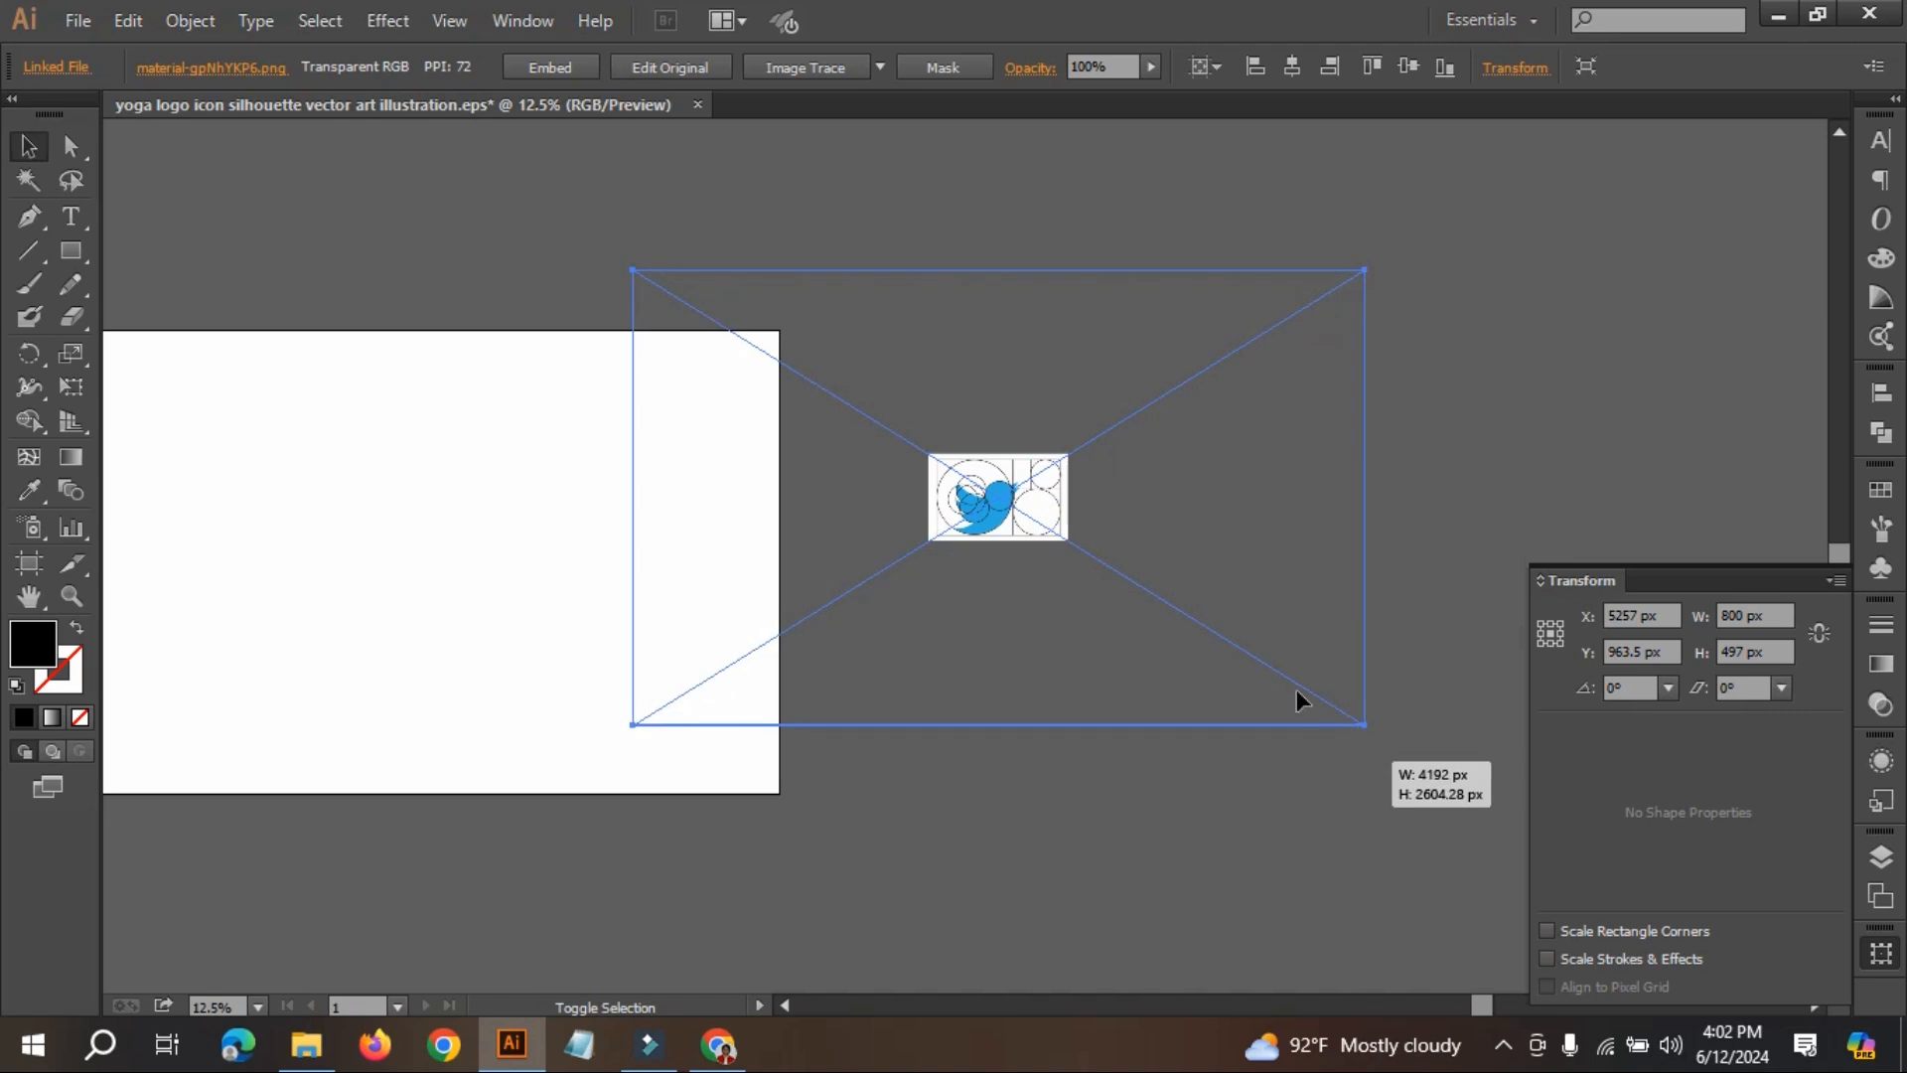
drag(1085, 563, 1307, 585)
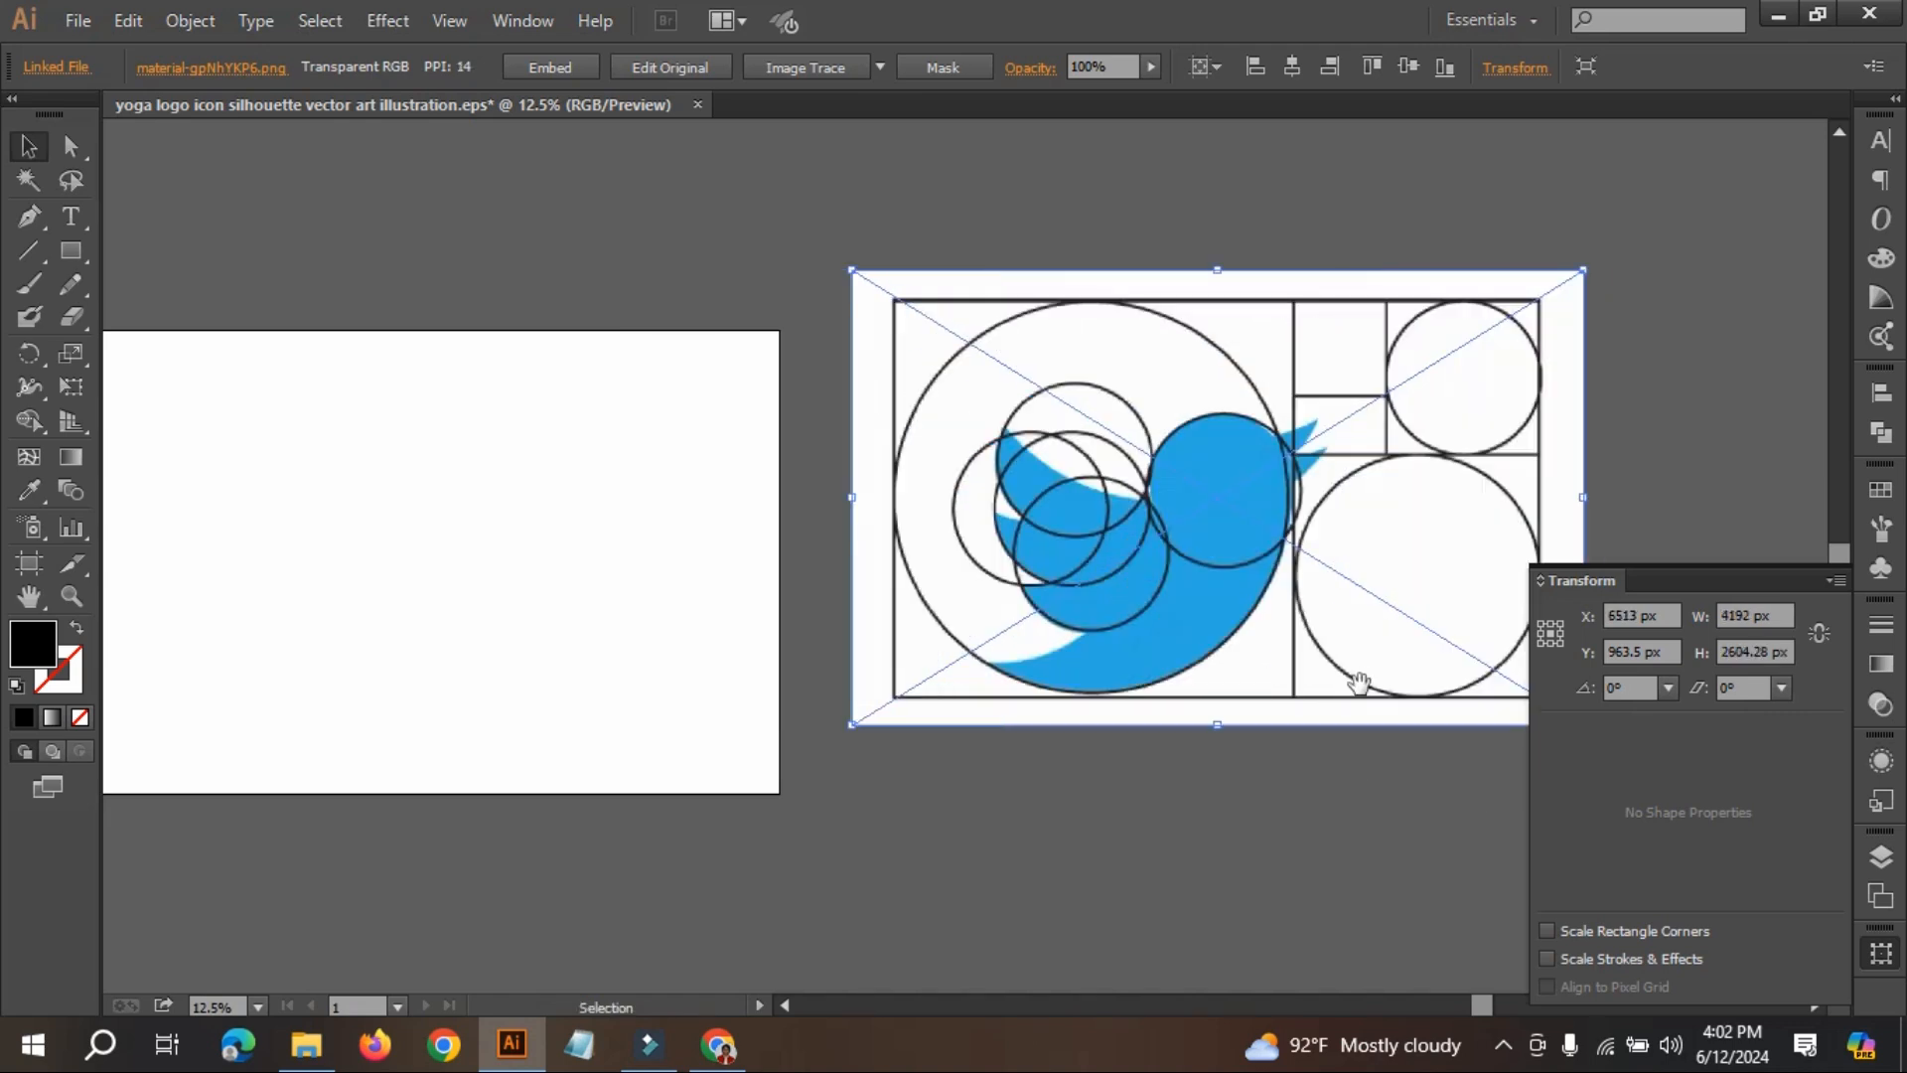
scroll(1094, 736, right, 6)
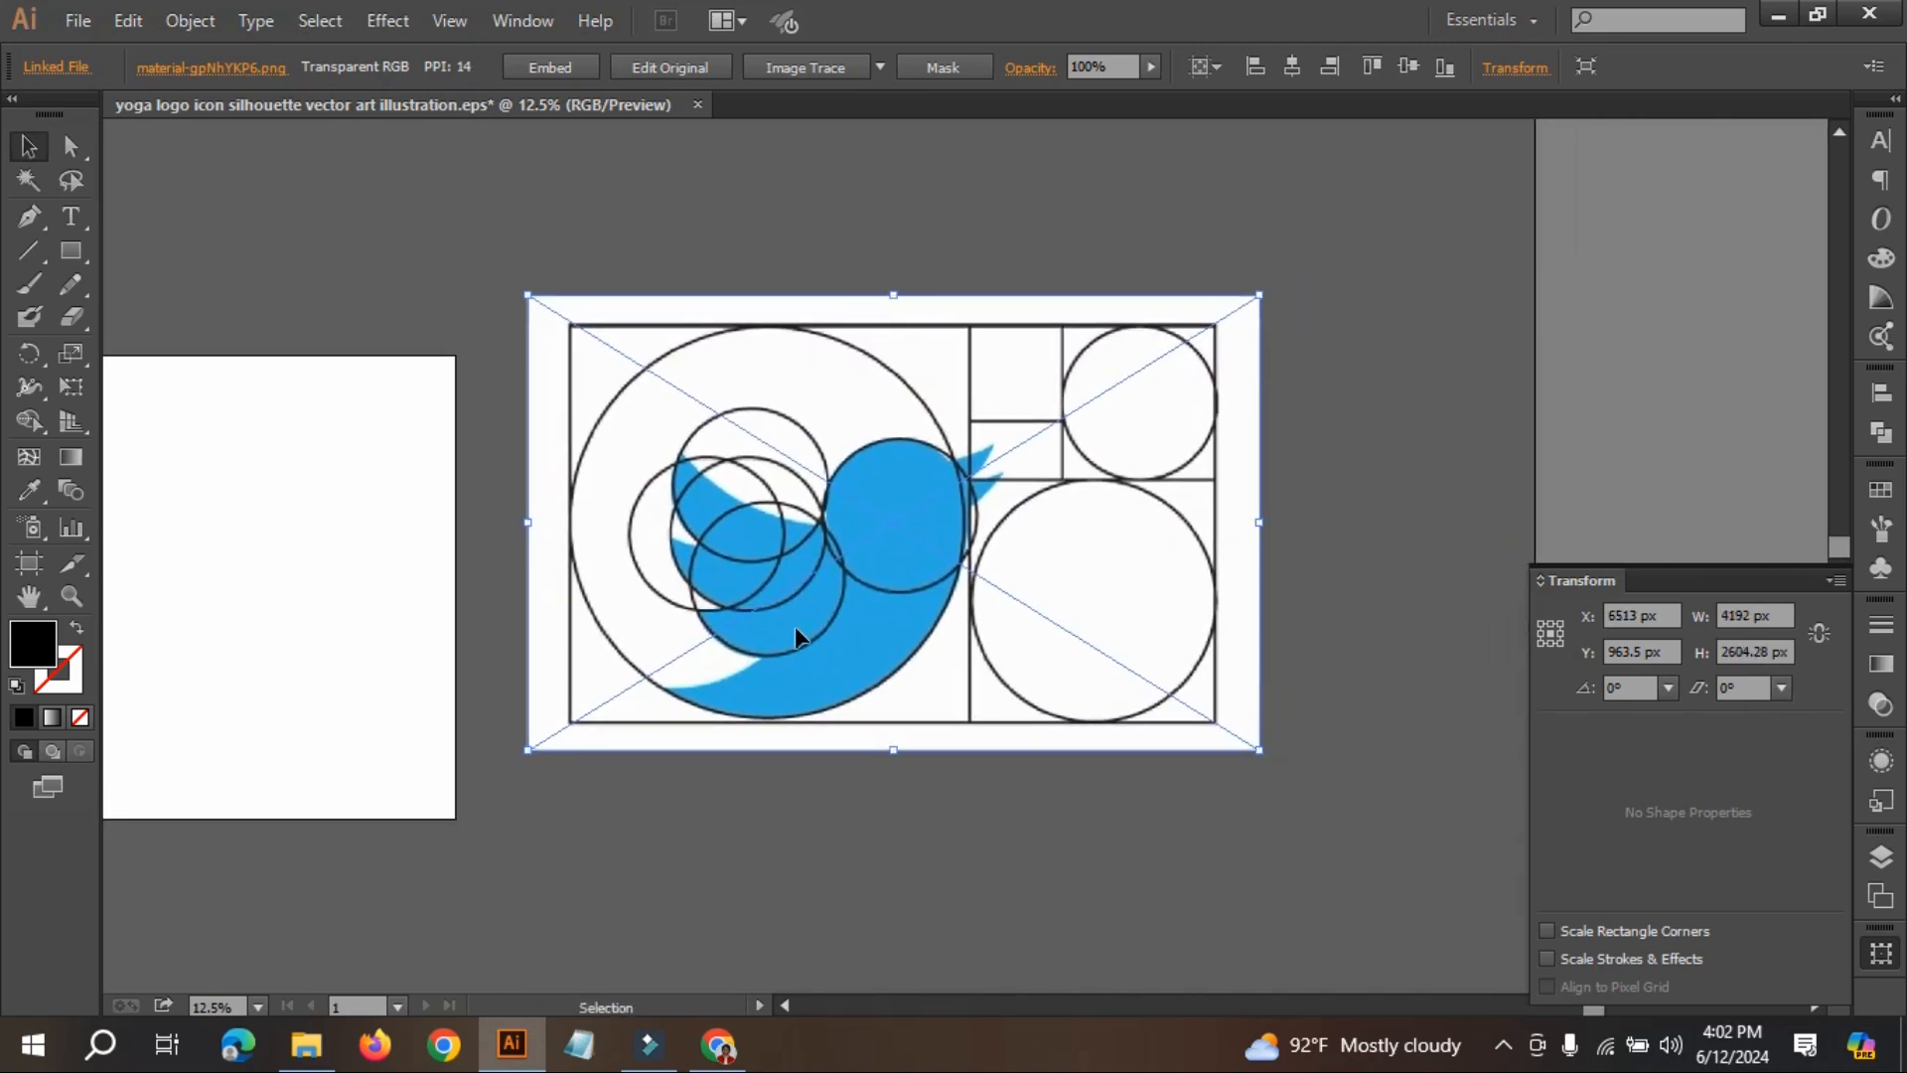
click(1349, 283)
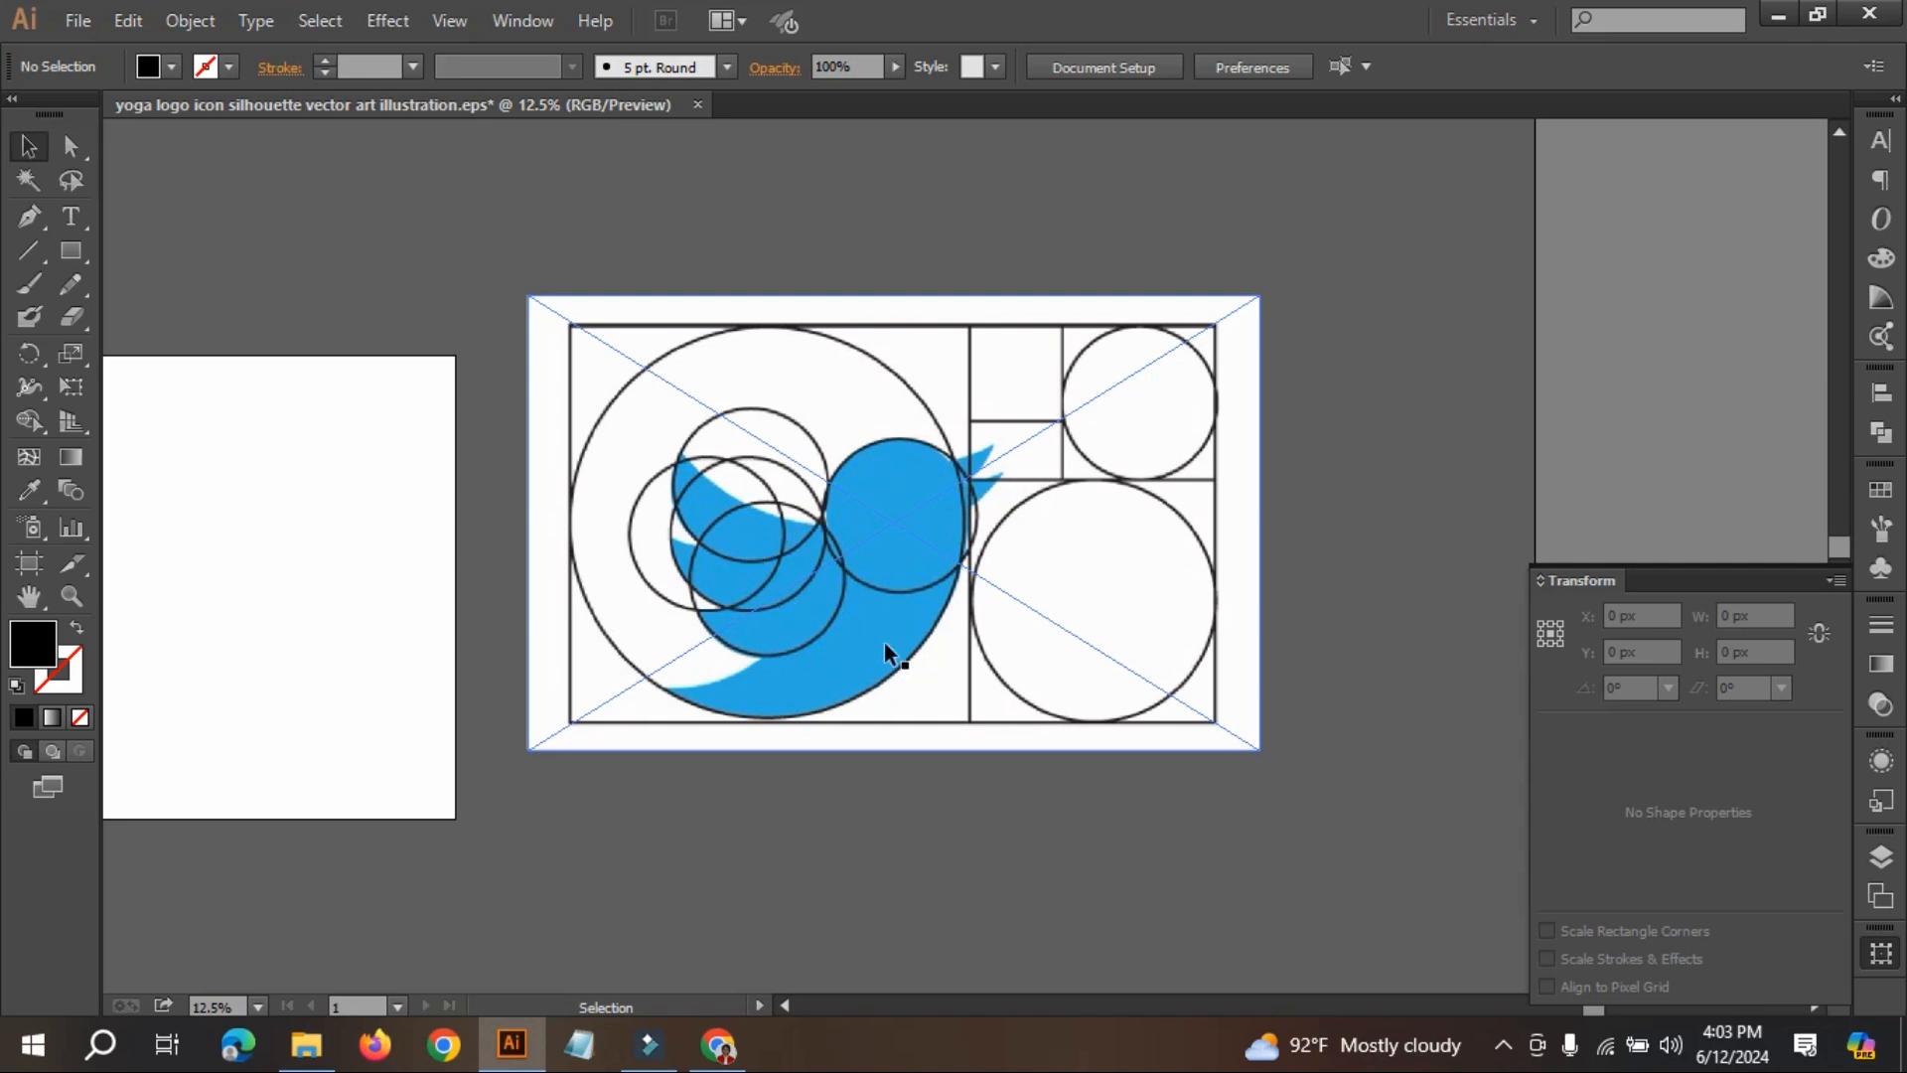
- Reposition the bird reference image on the canvas, centred at about X 6545 px, Y 945 px
drag(1025, 508, 1009, 566)
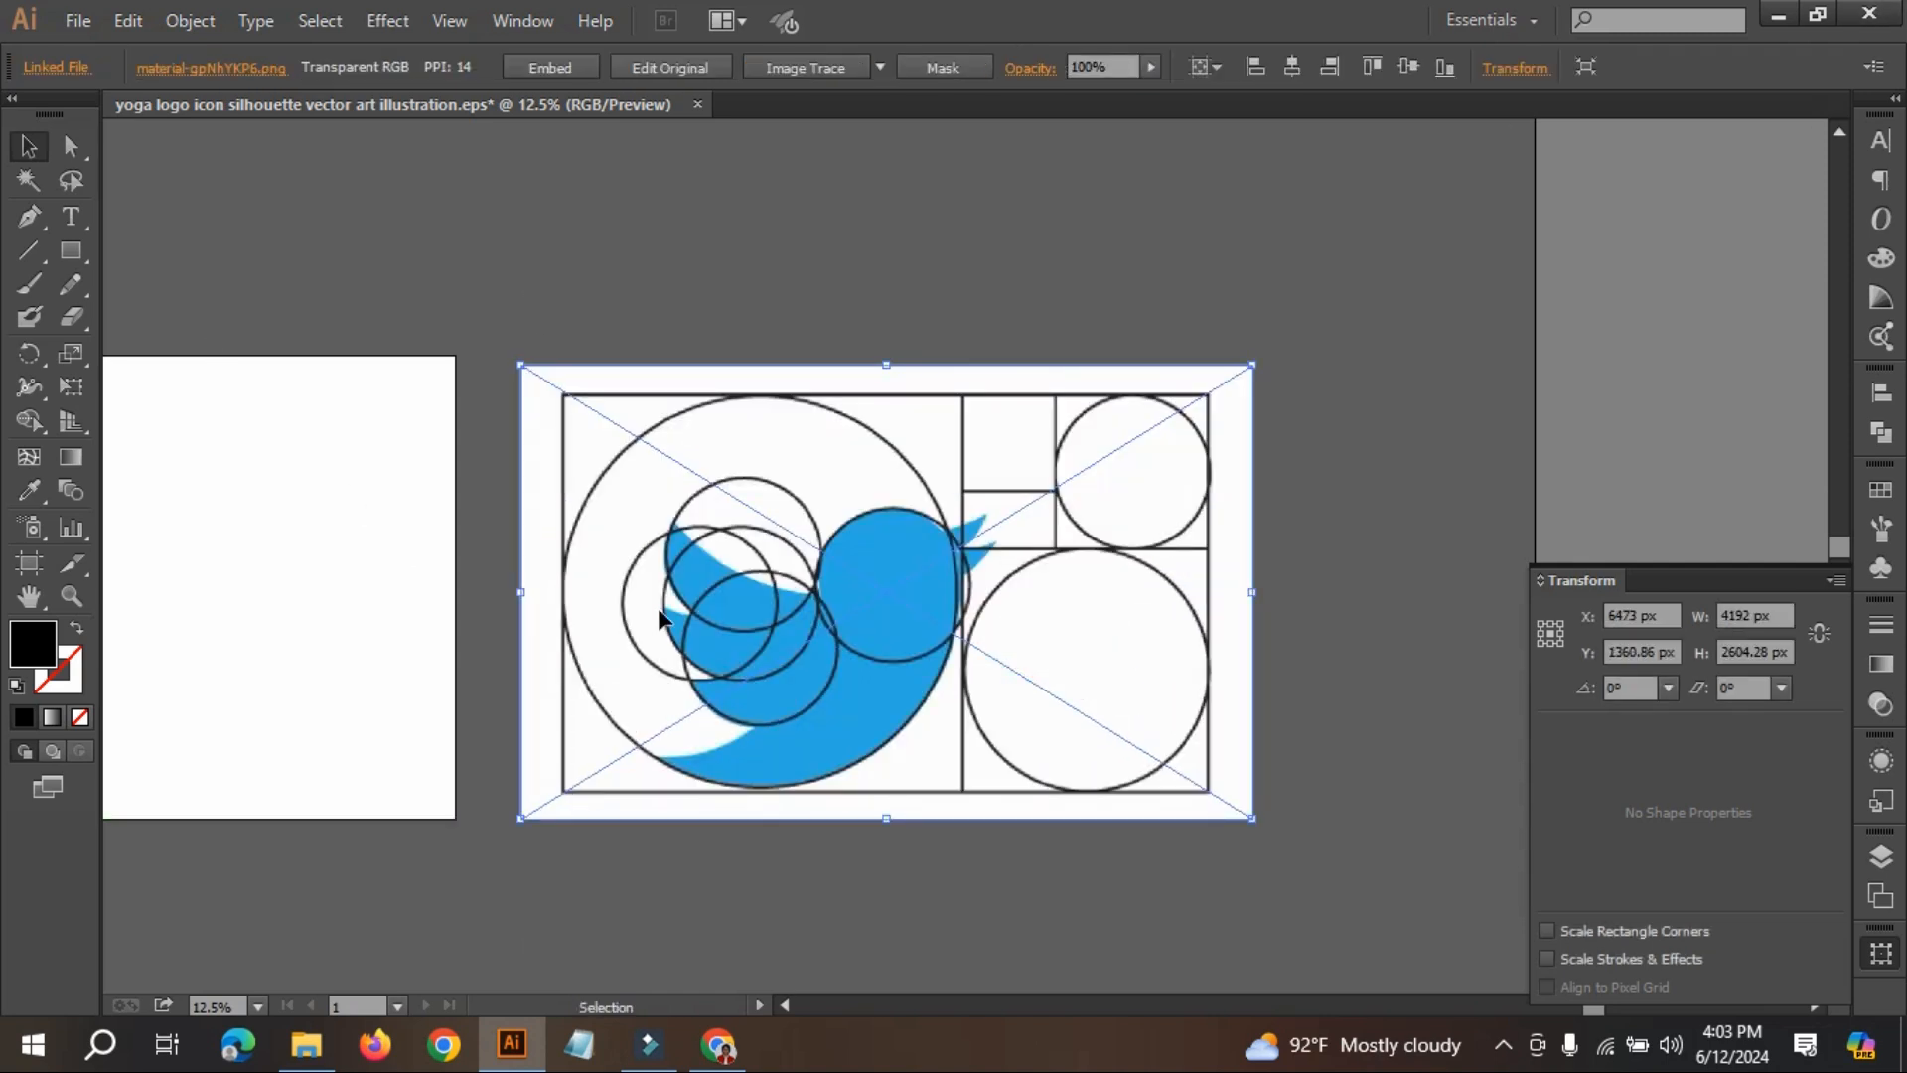
drag(728, 569, 797, 477)
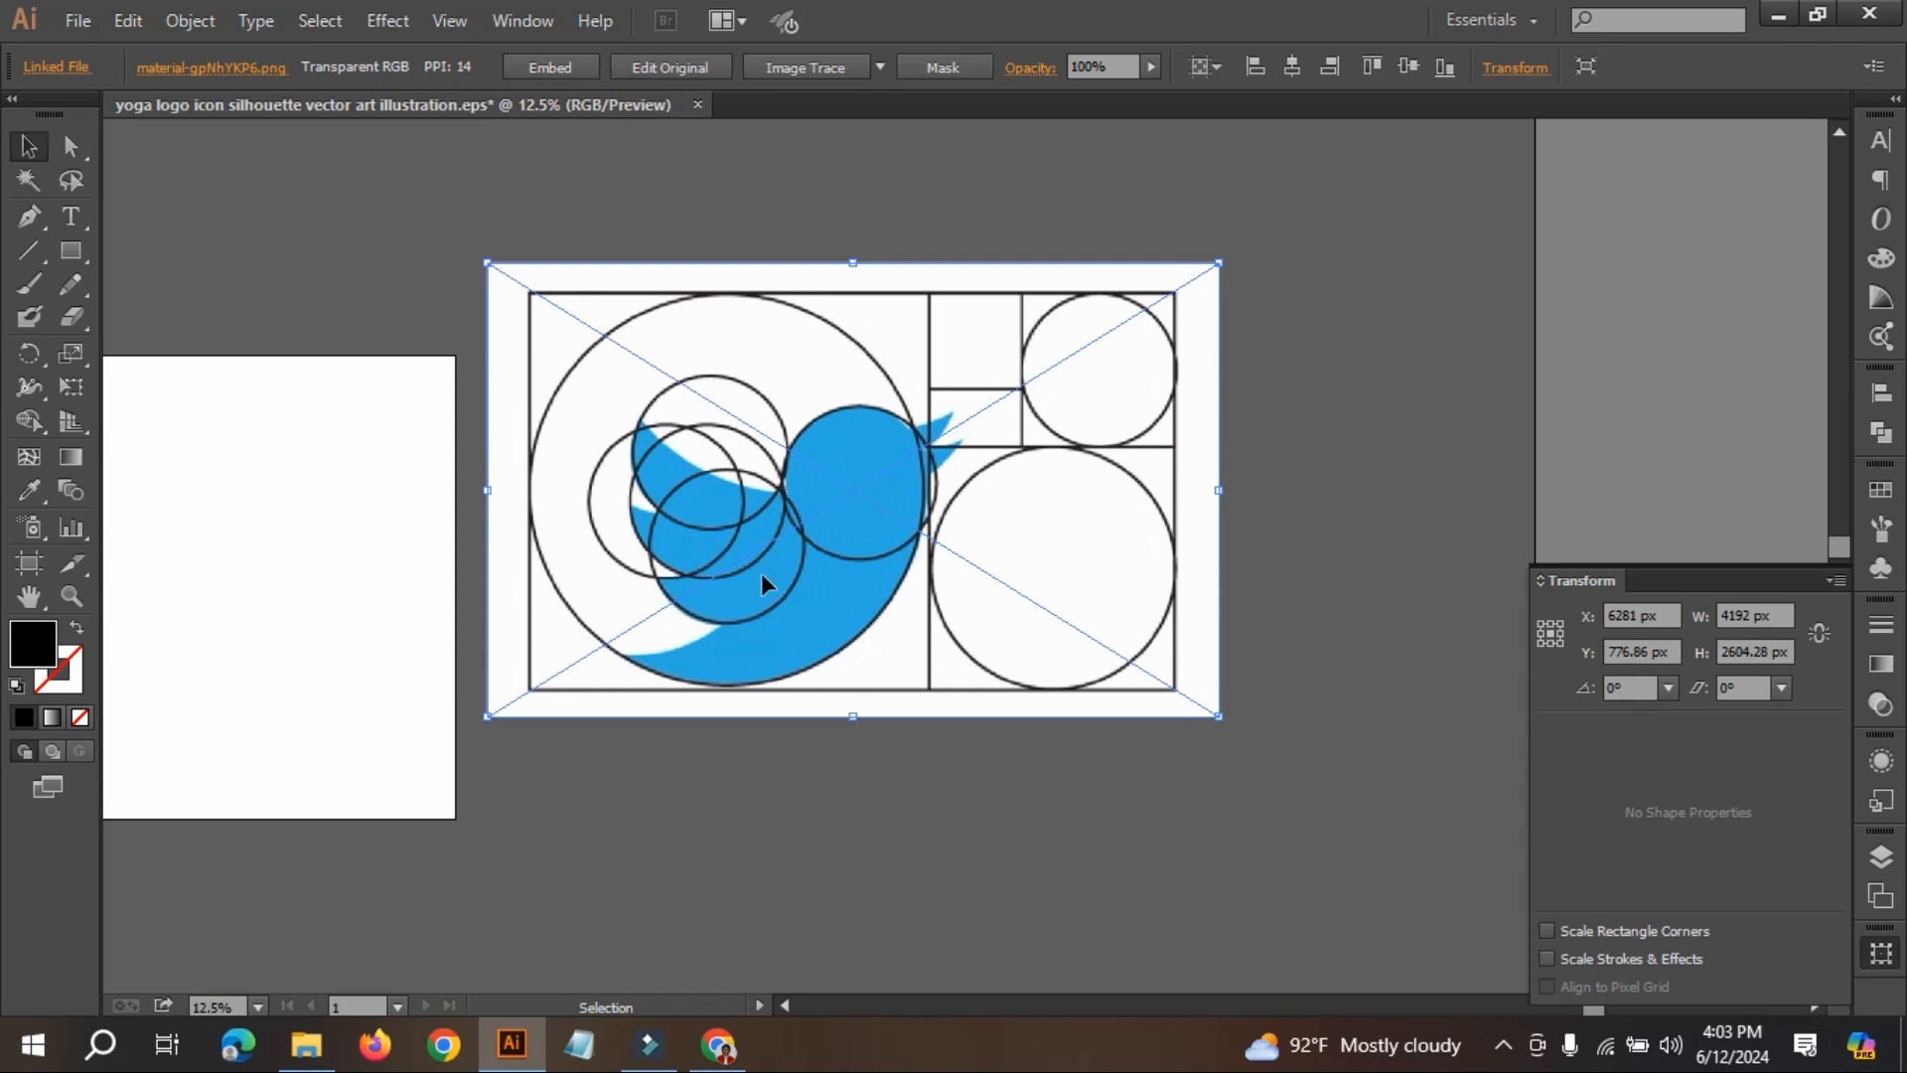
drag(993, 427, 1039, 460)
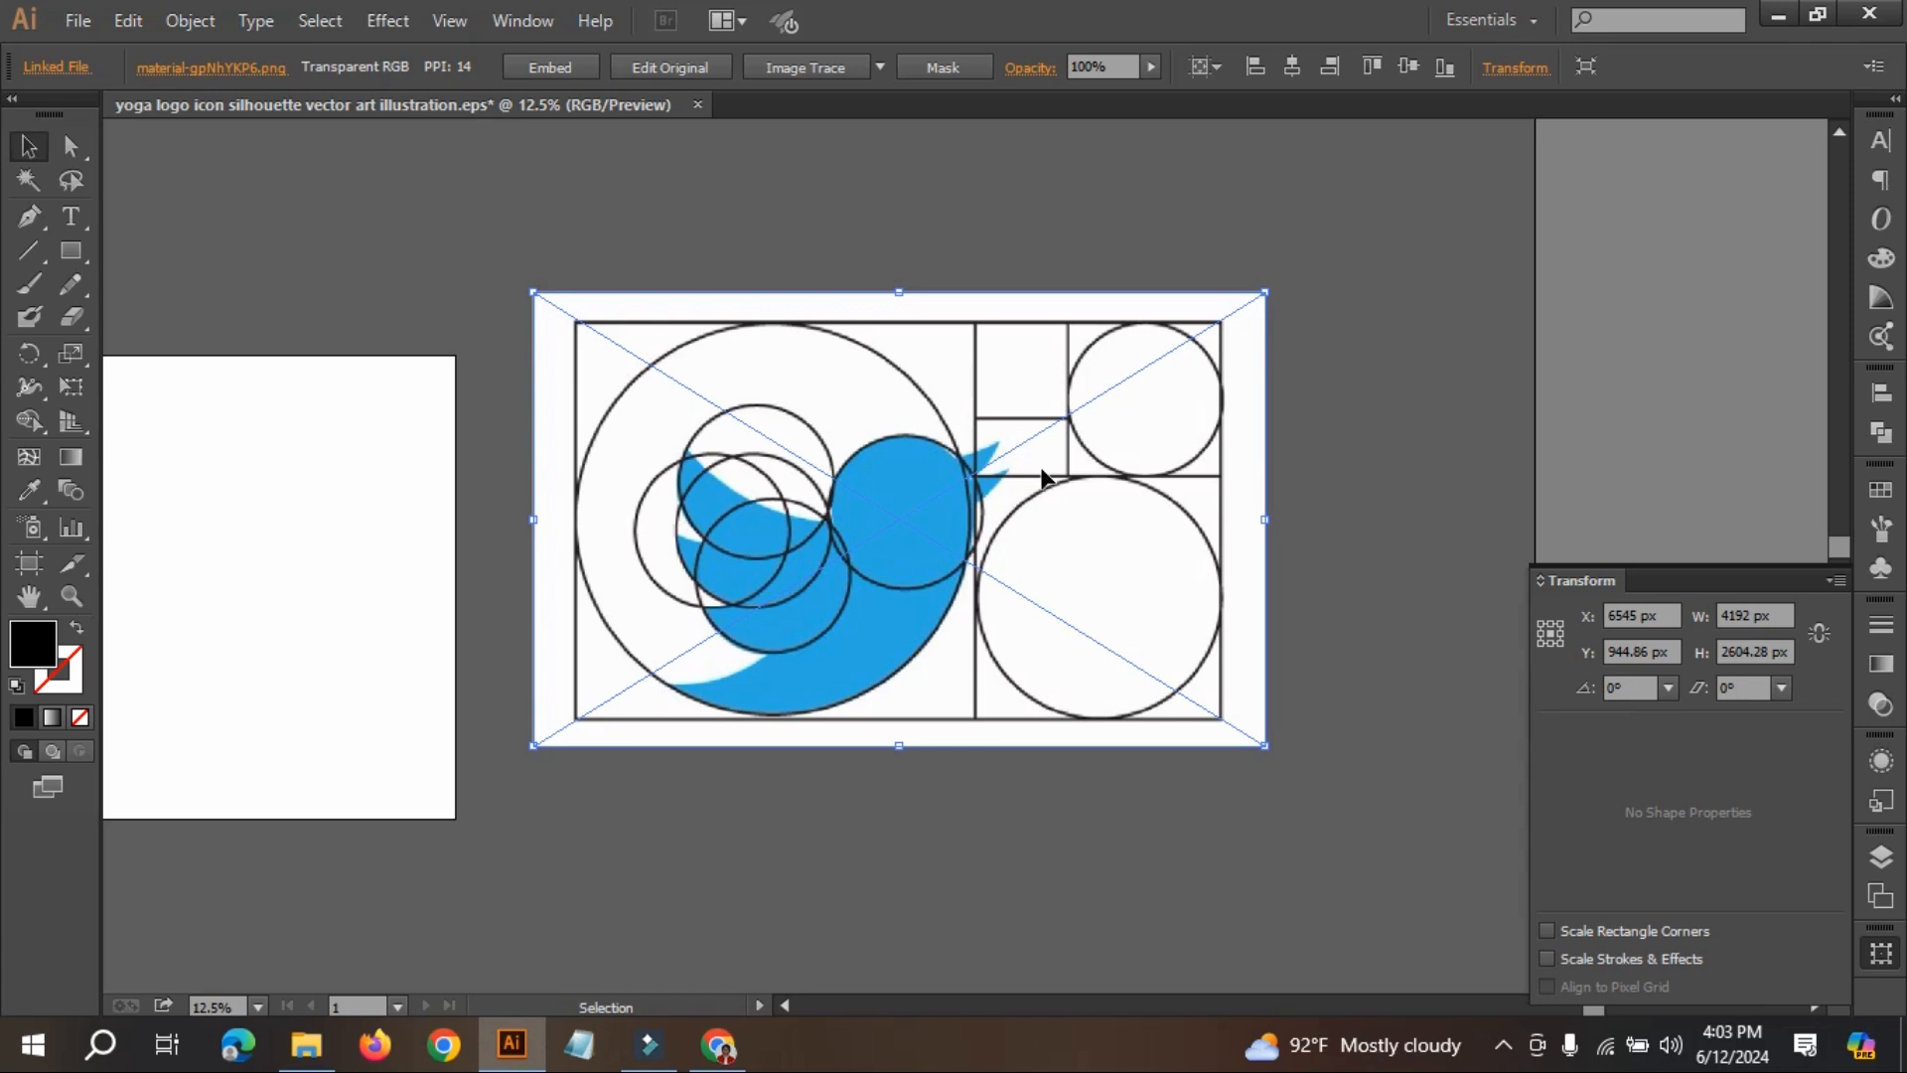
- Lock the bird reference image, unlock it again and clear the selection
key(a)
key(ctrl+2)
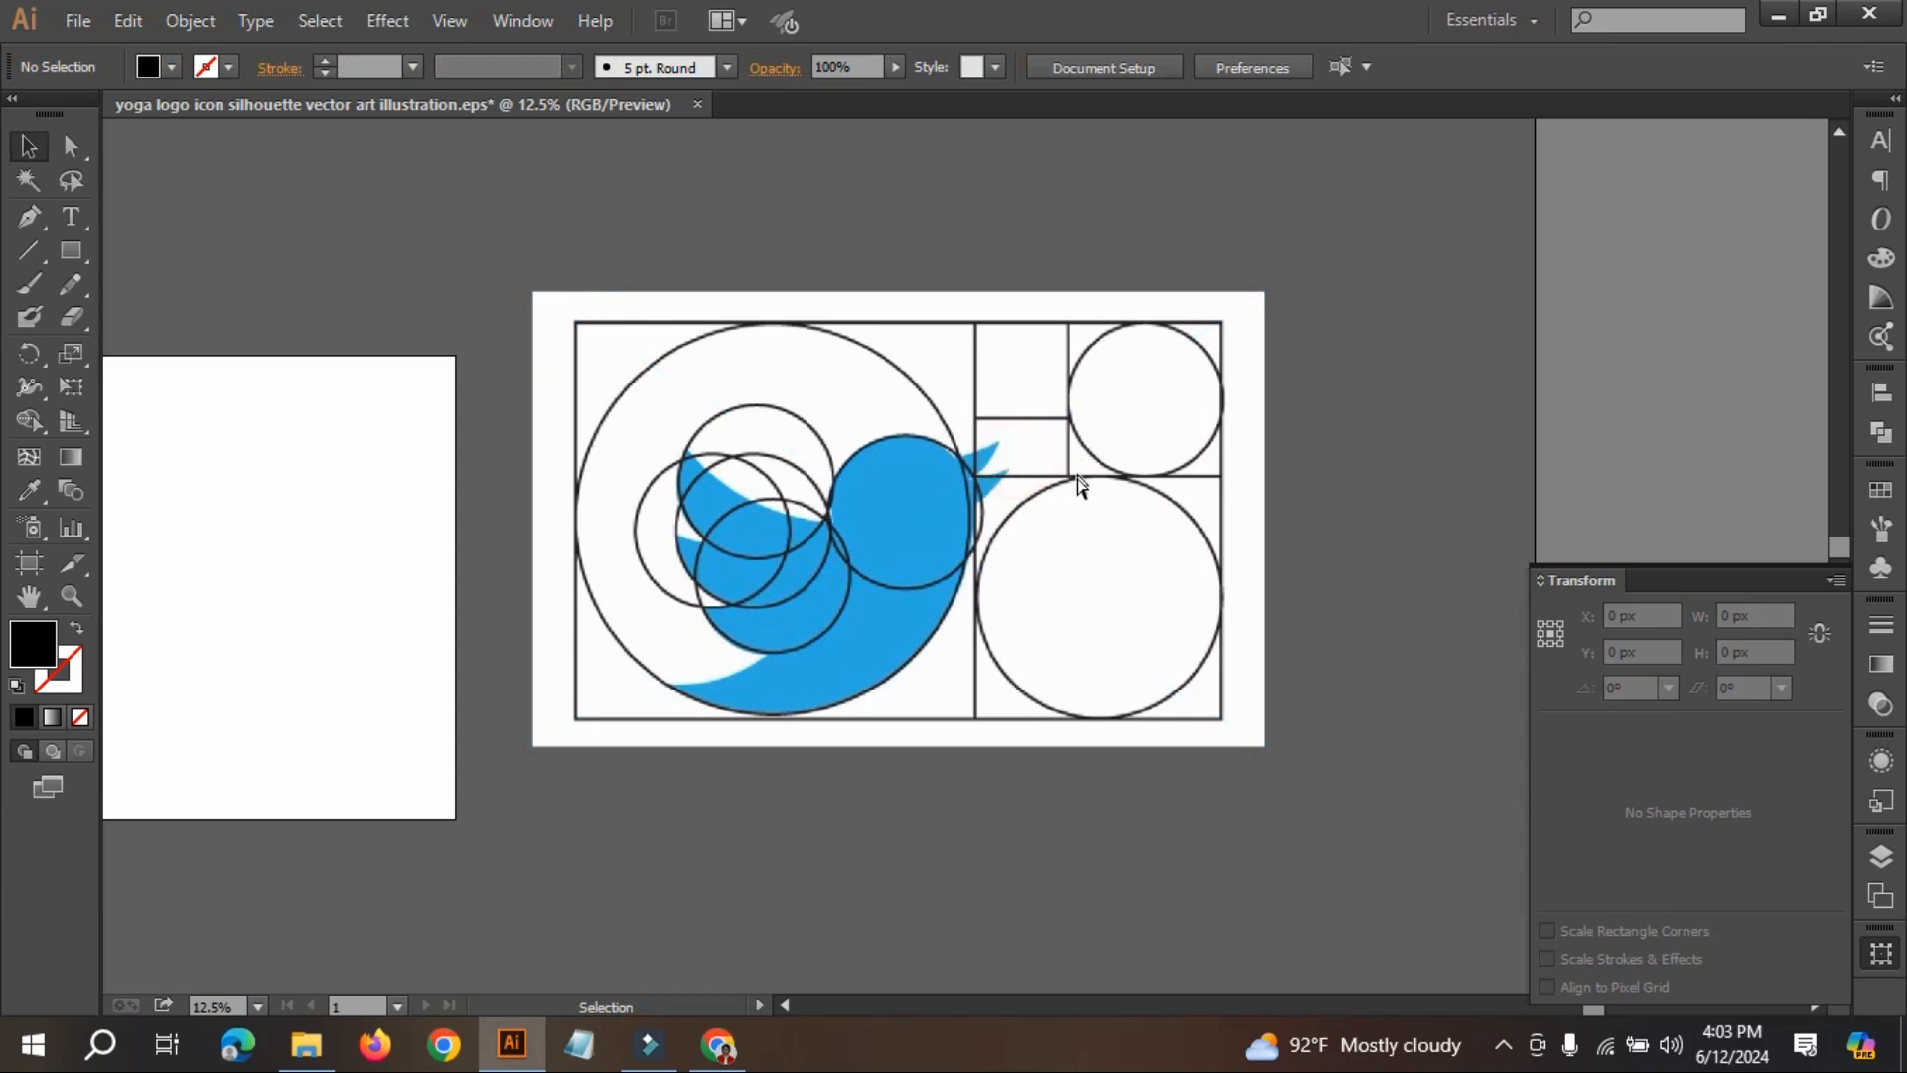
key(ctrl+alt+2)
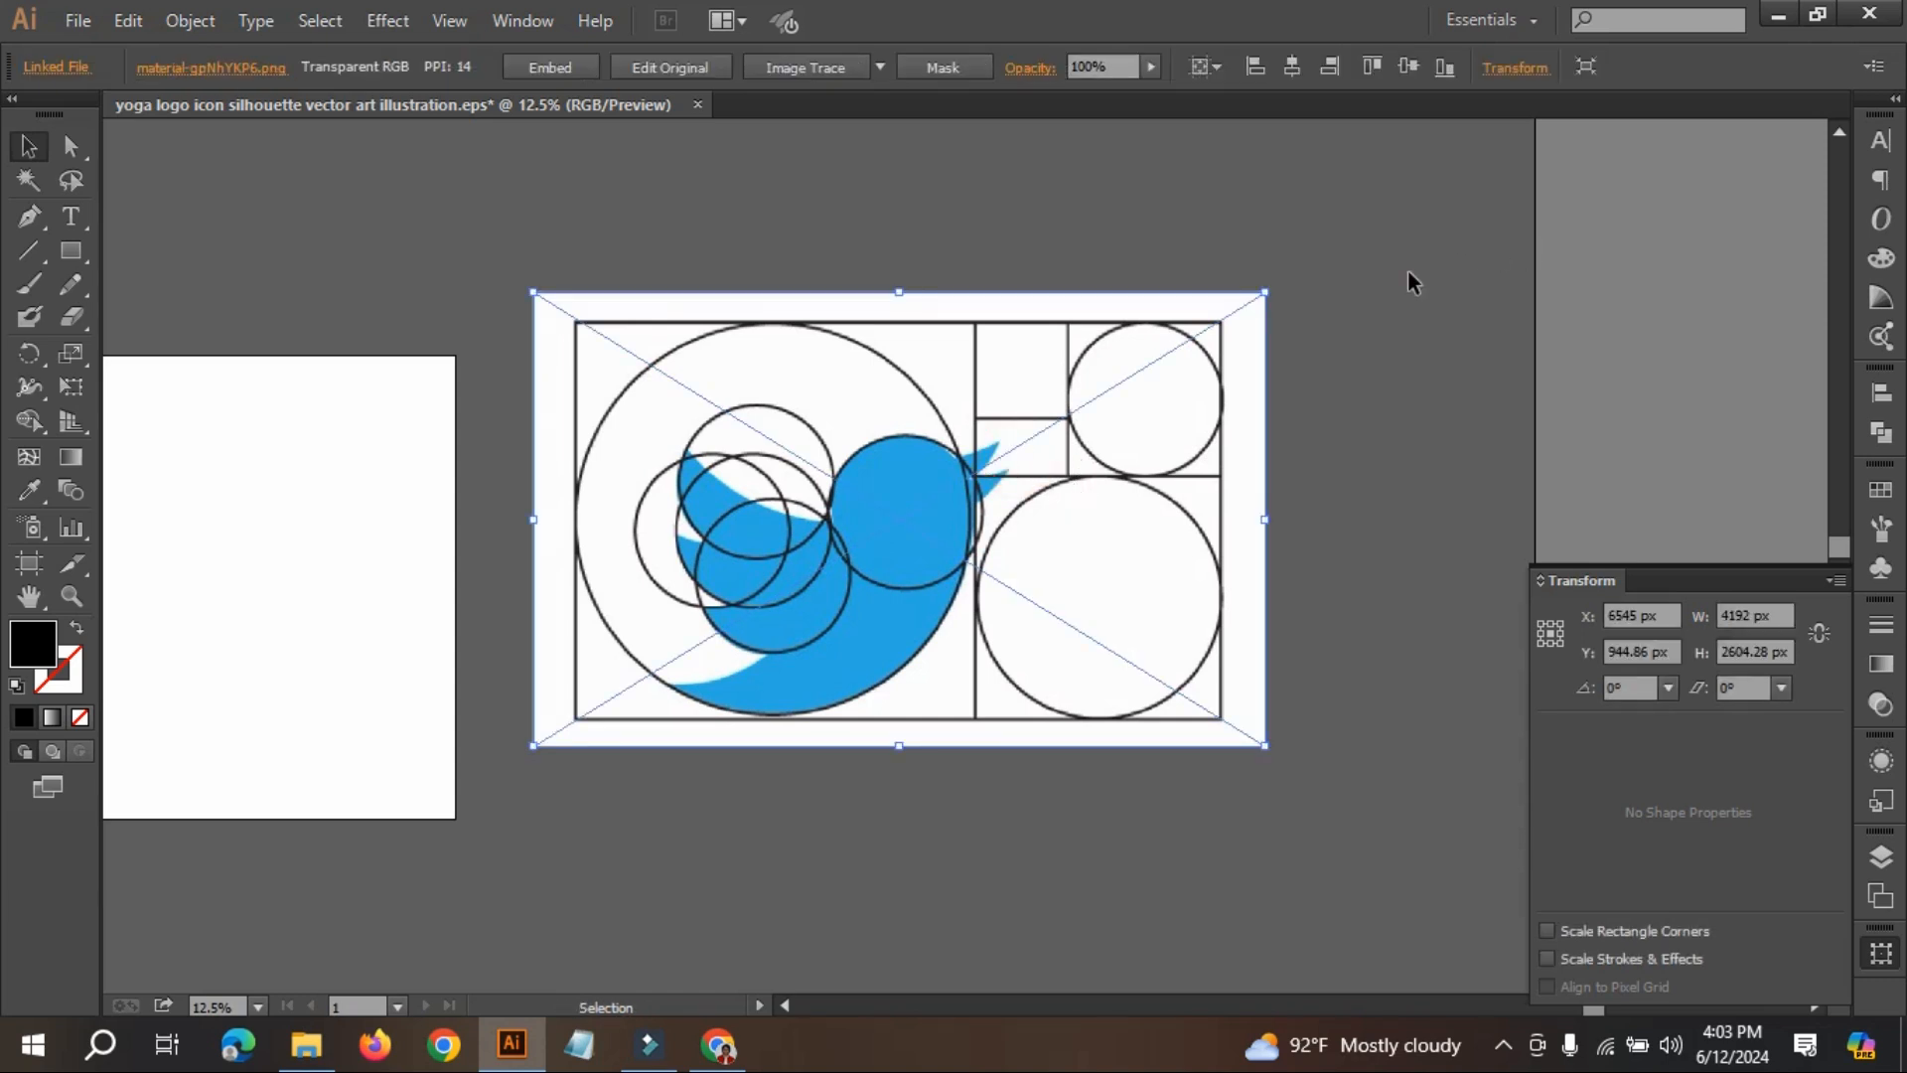
click(1408, 271)
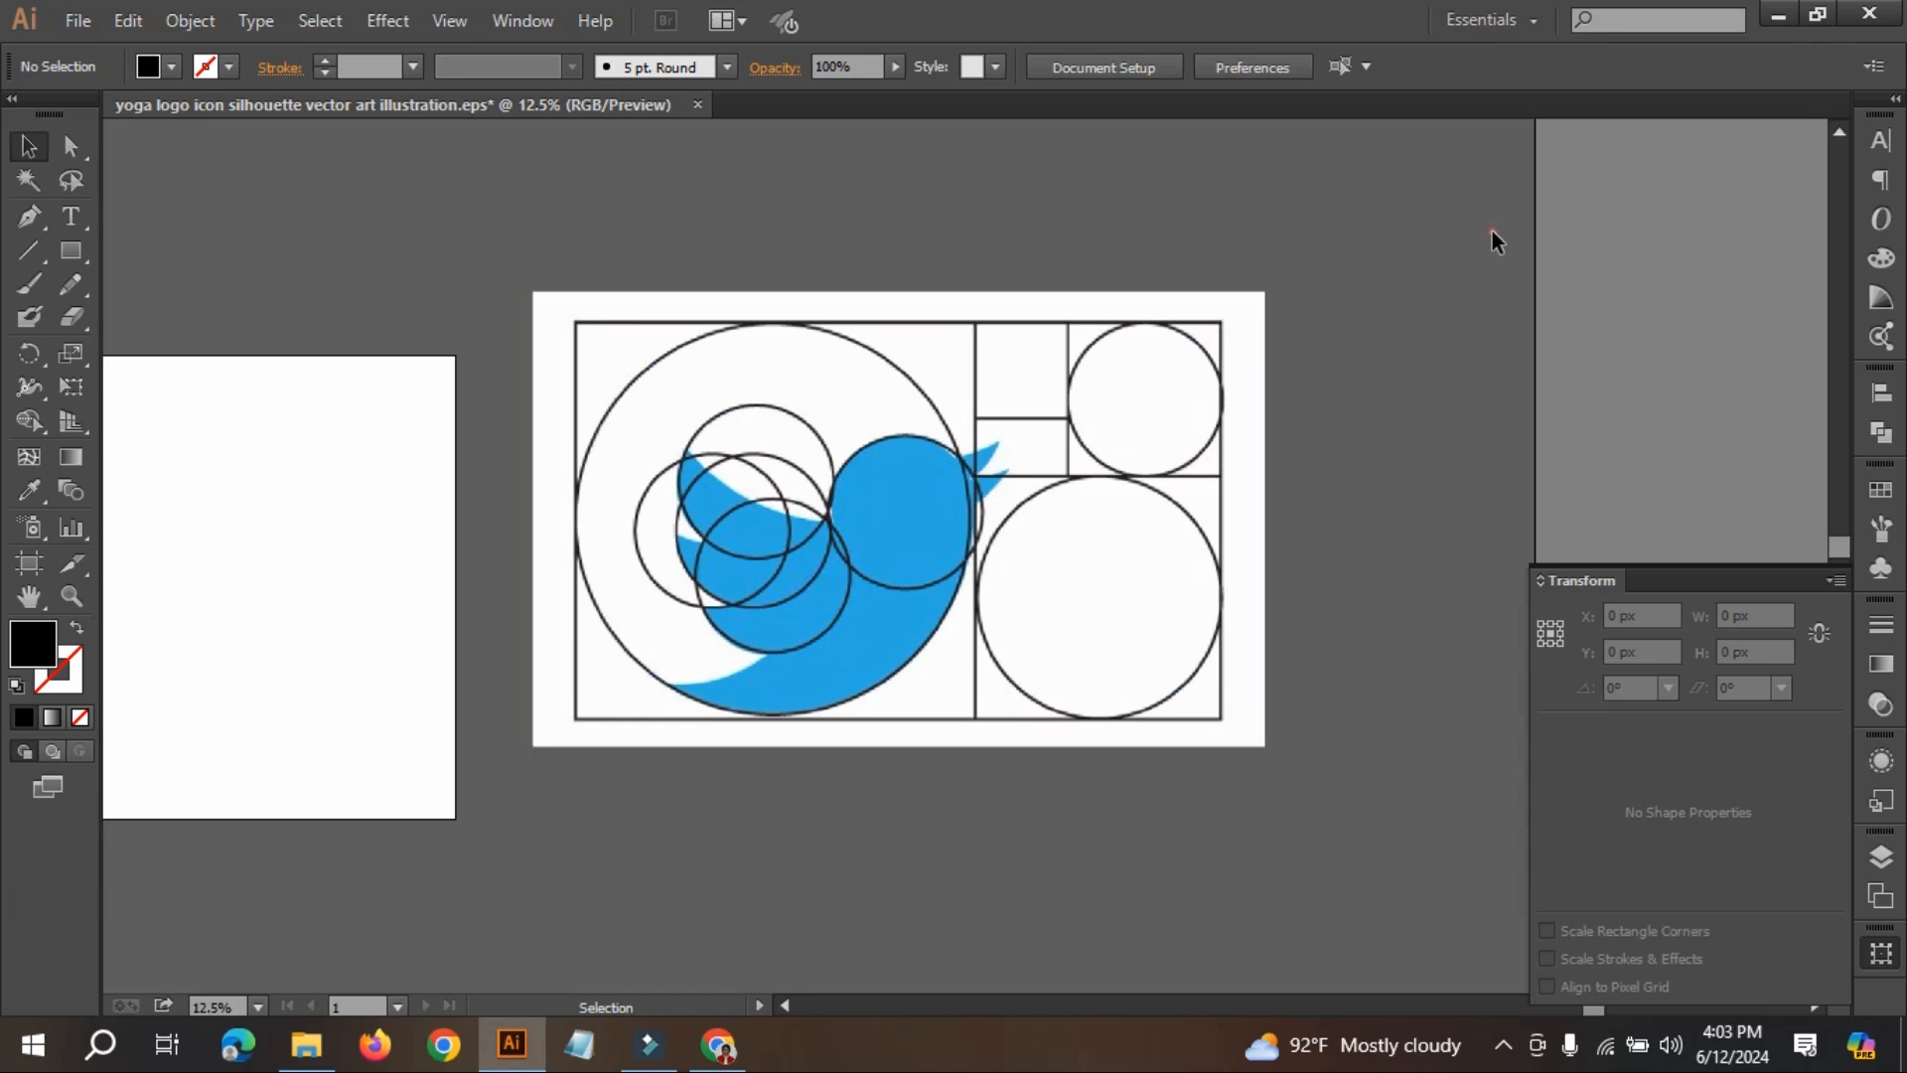
- Lock the bird reference image and check that it cannot be selected
click(1009, 588)
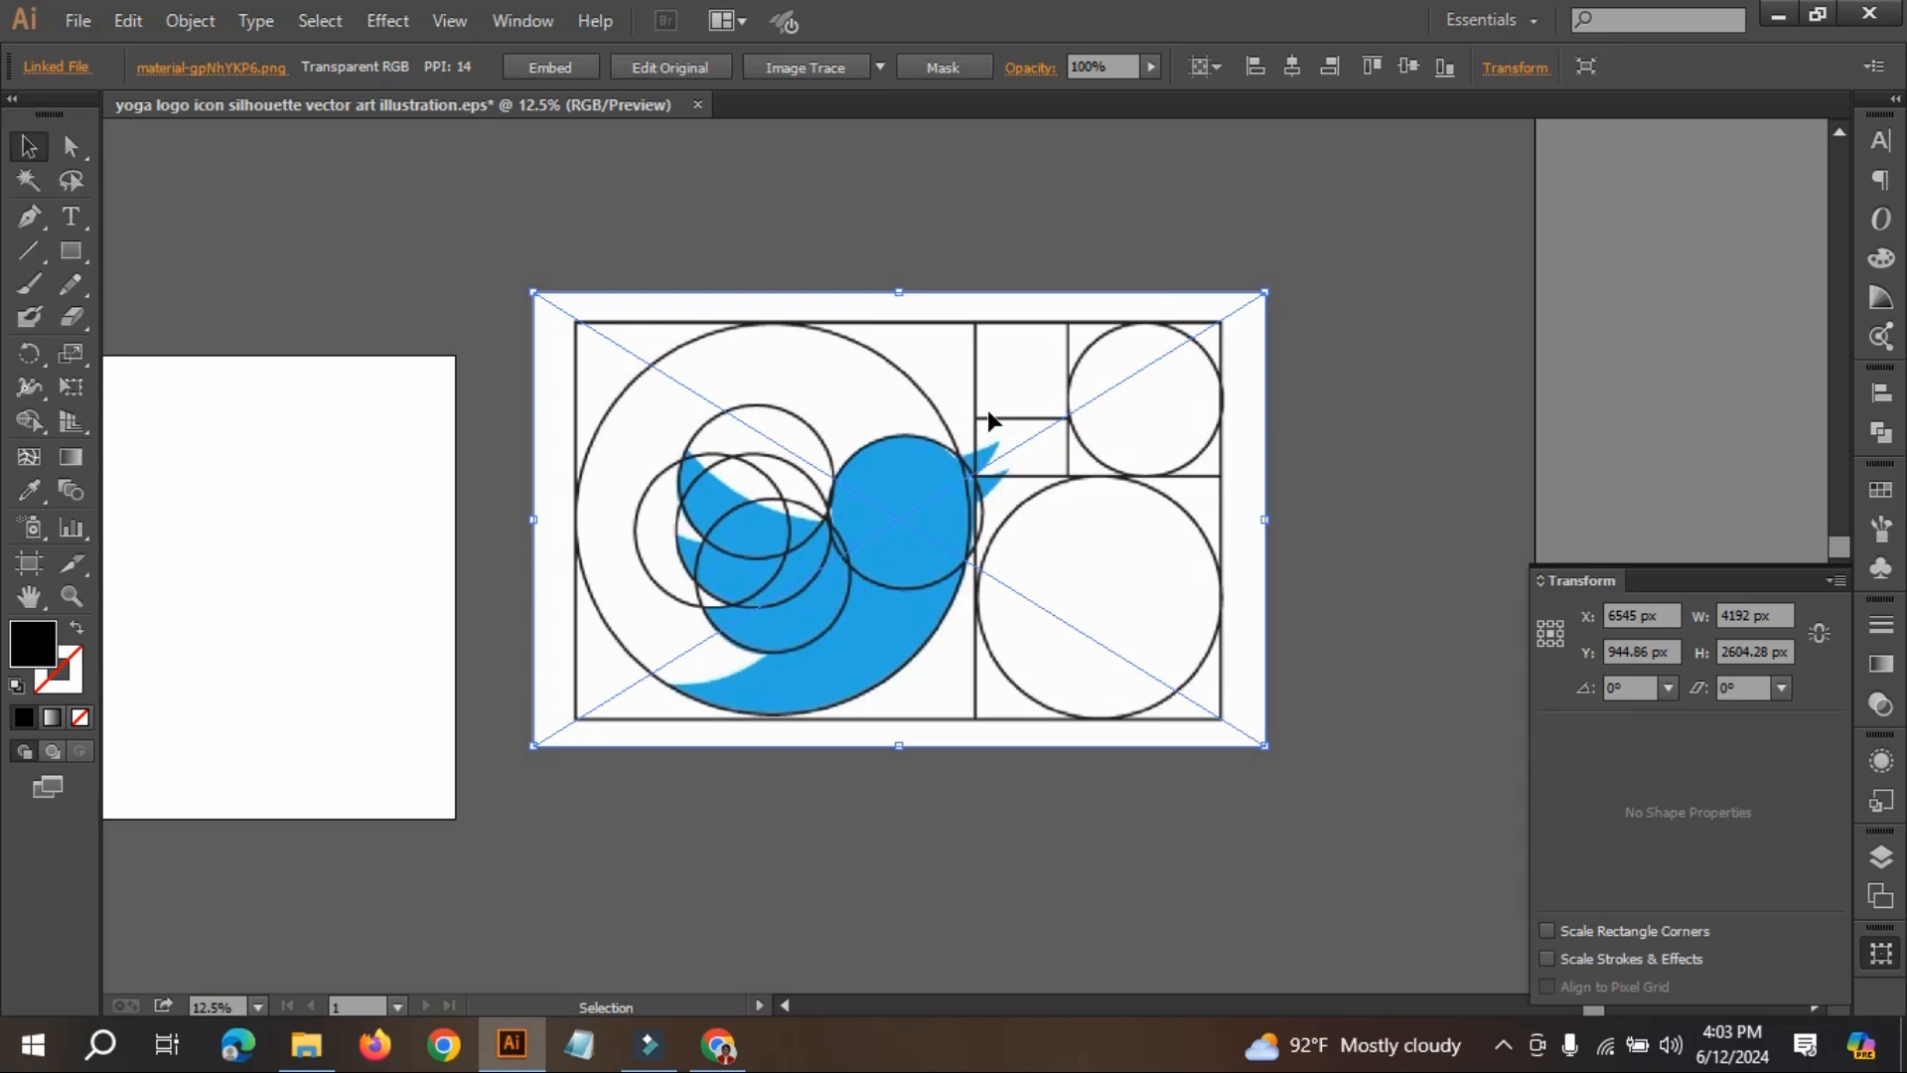
key(a)
key(ctrl+shift+a)
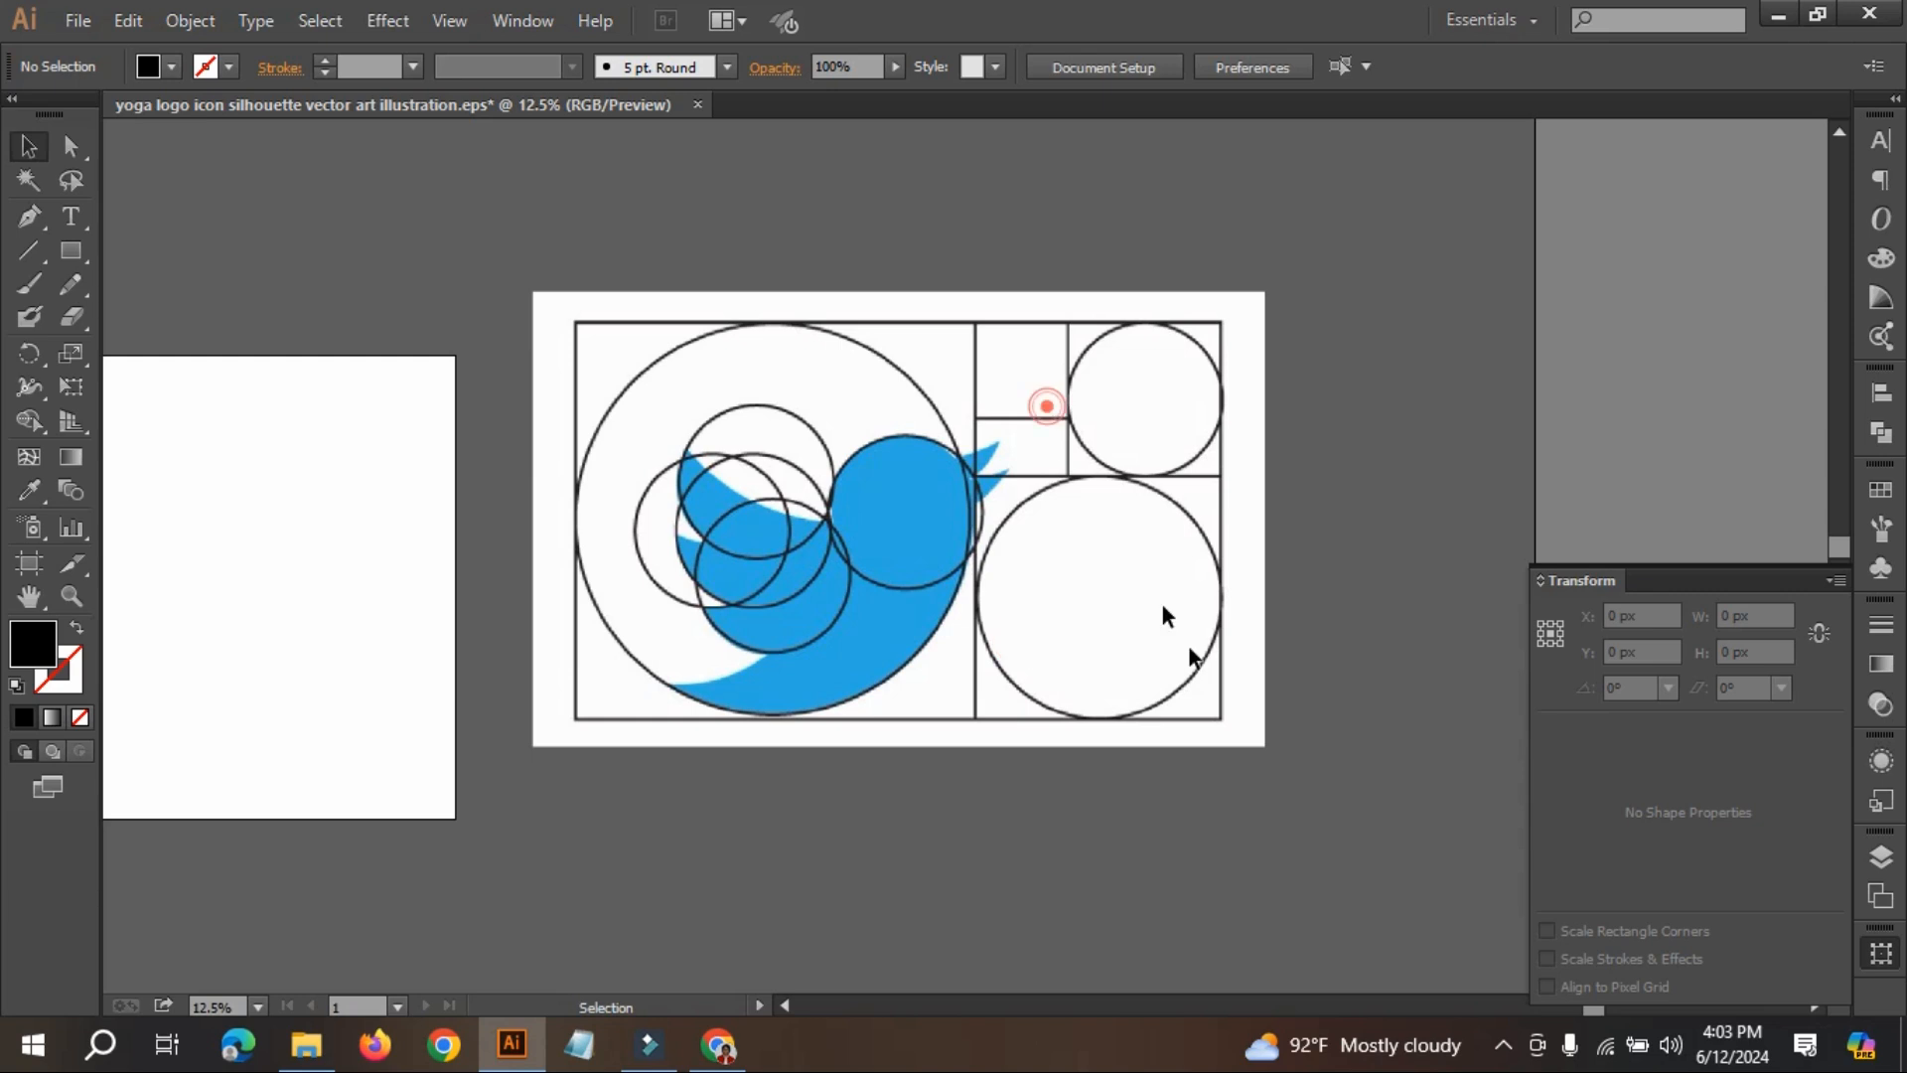
drag(506, 200, 1145, 906)
drag(1034, 647, 1432, 912)
- Draw a circle about 2264 px in diameter over the largest construction circle of the reference with the Ellipse tool
drag(85, 258, 175, 318)
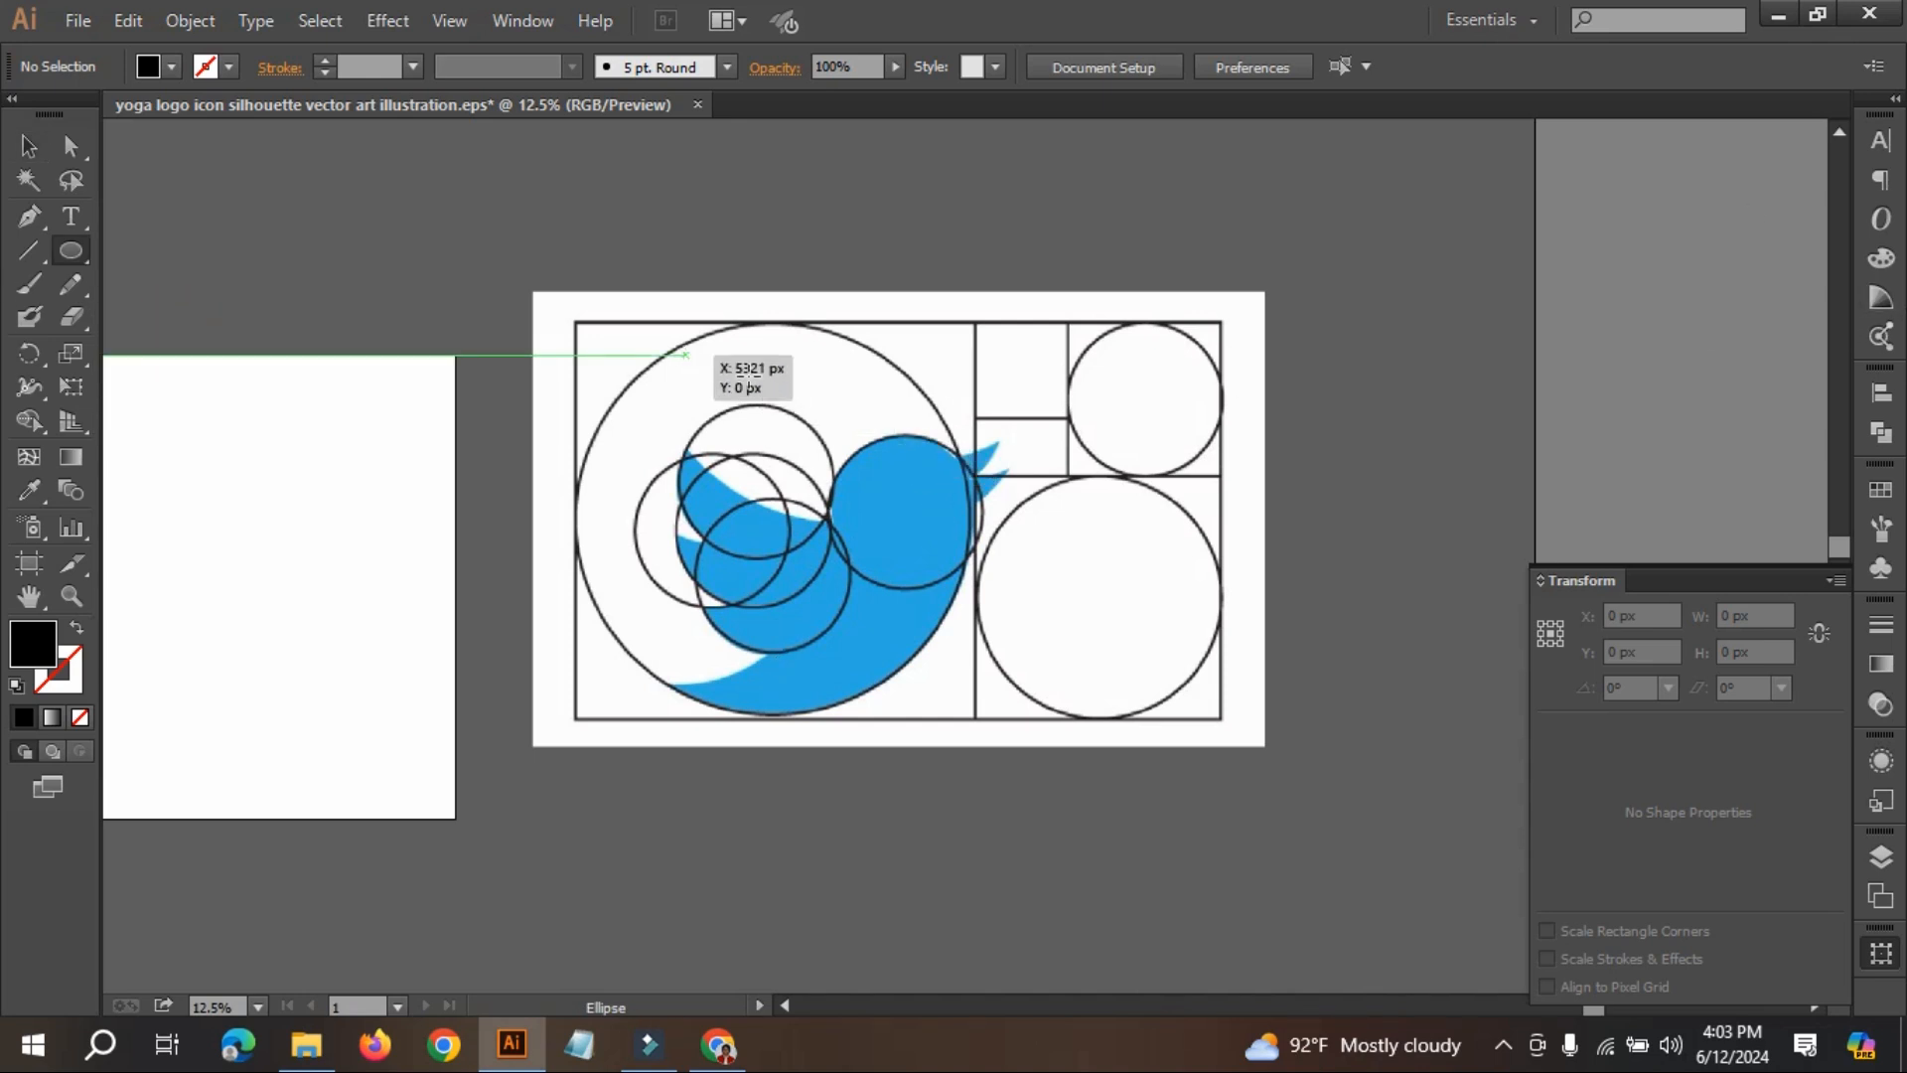
drag(627, 375, 960, 710)
drag(956, 712, 958, 717)
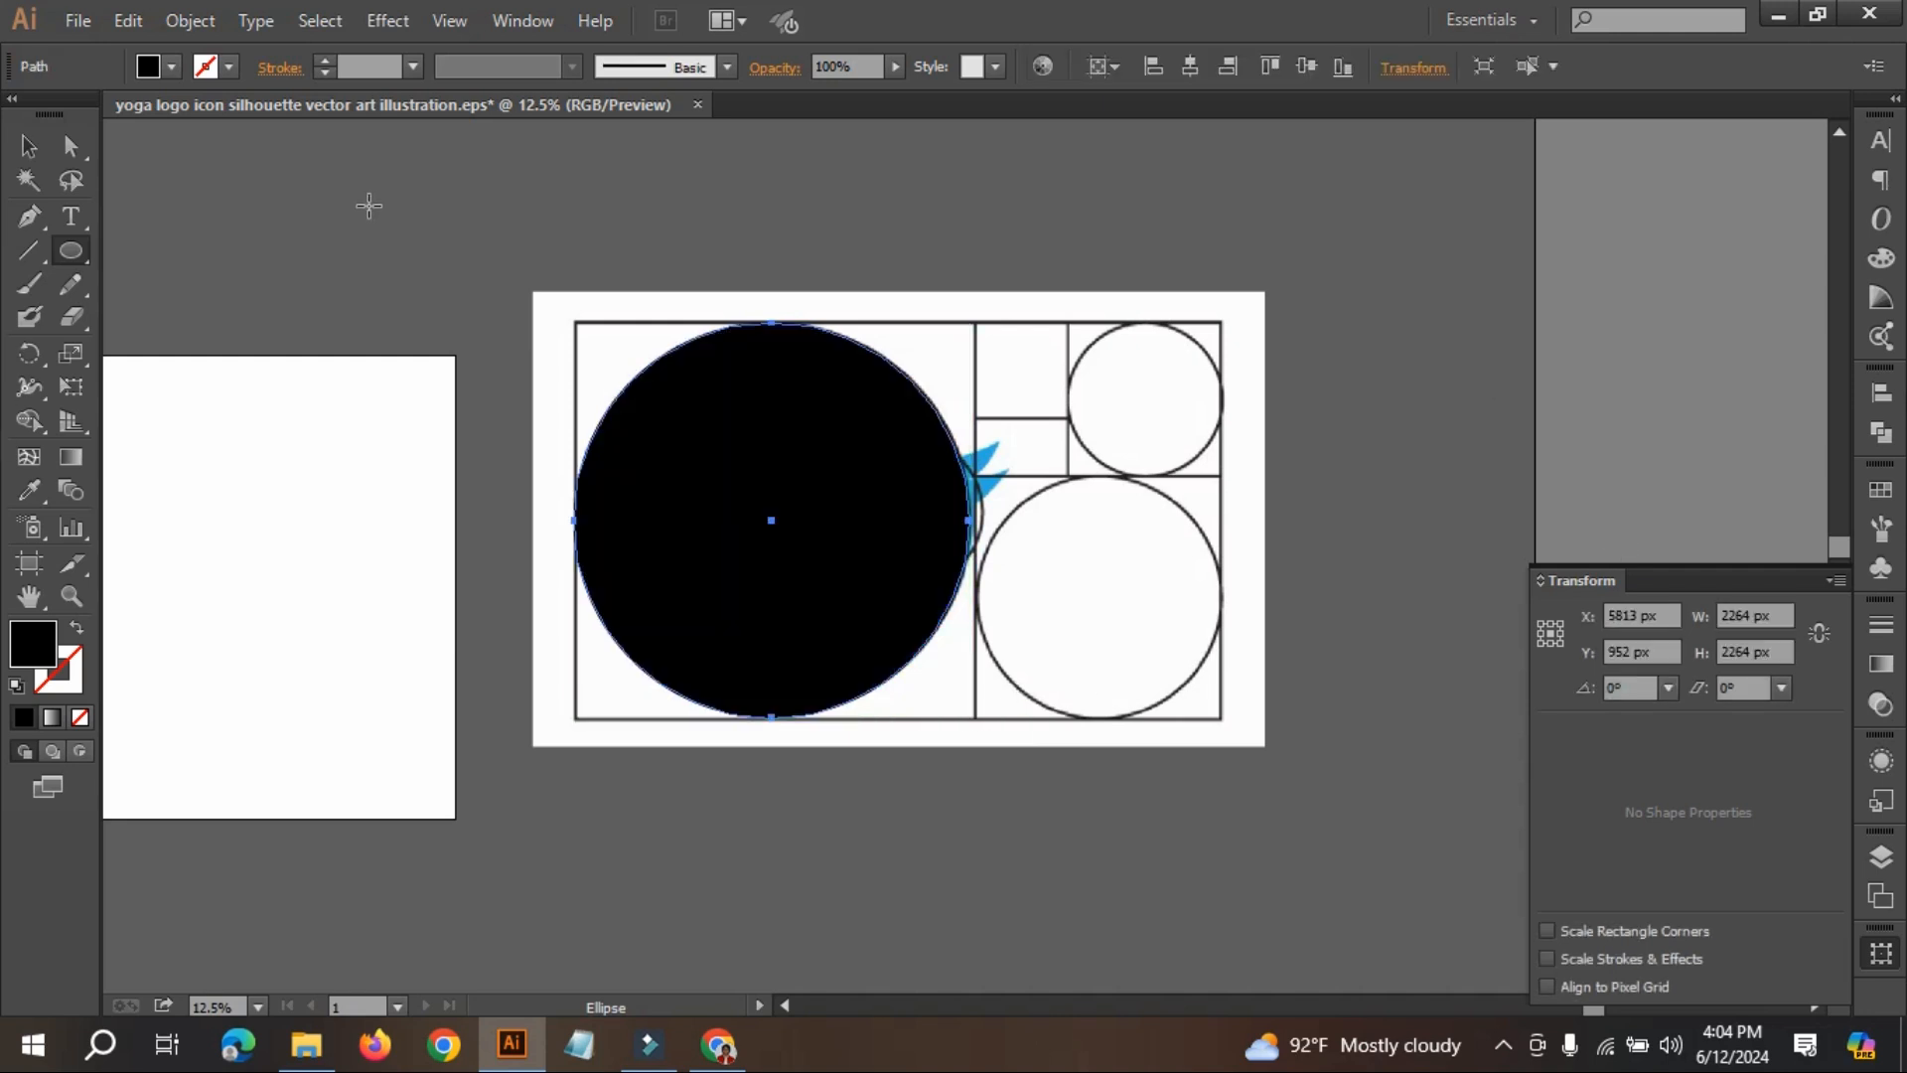
- Swap the circle's fill and stroke so it has no fill, and give it a 3 pt red stroke
click(76, 634)
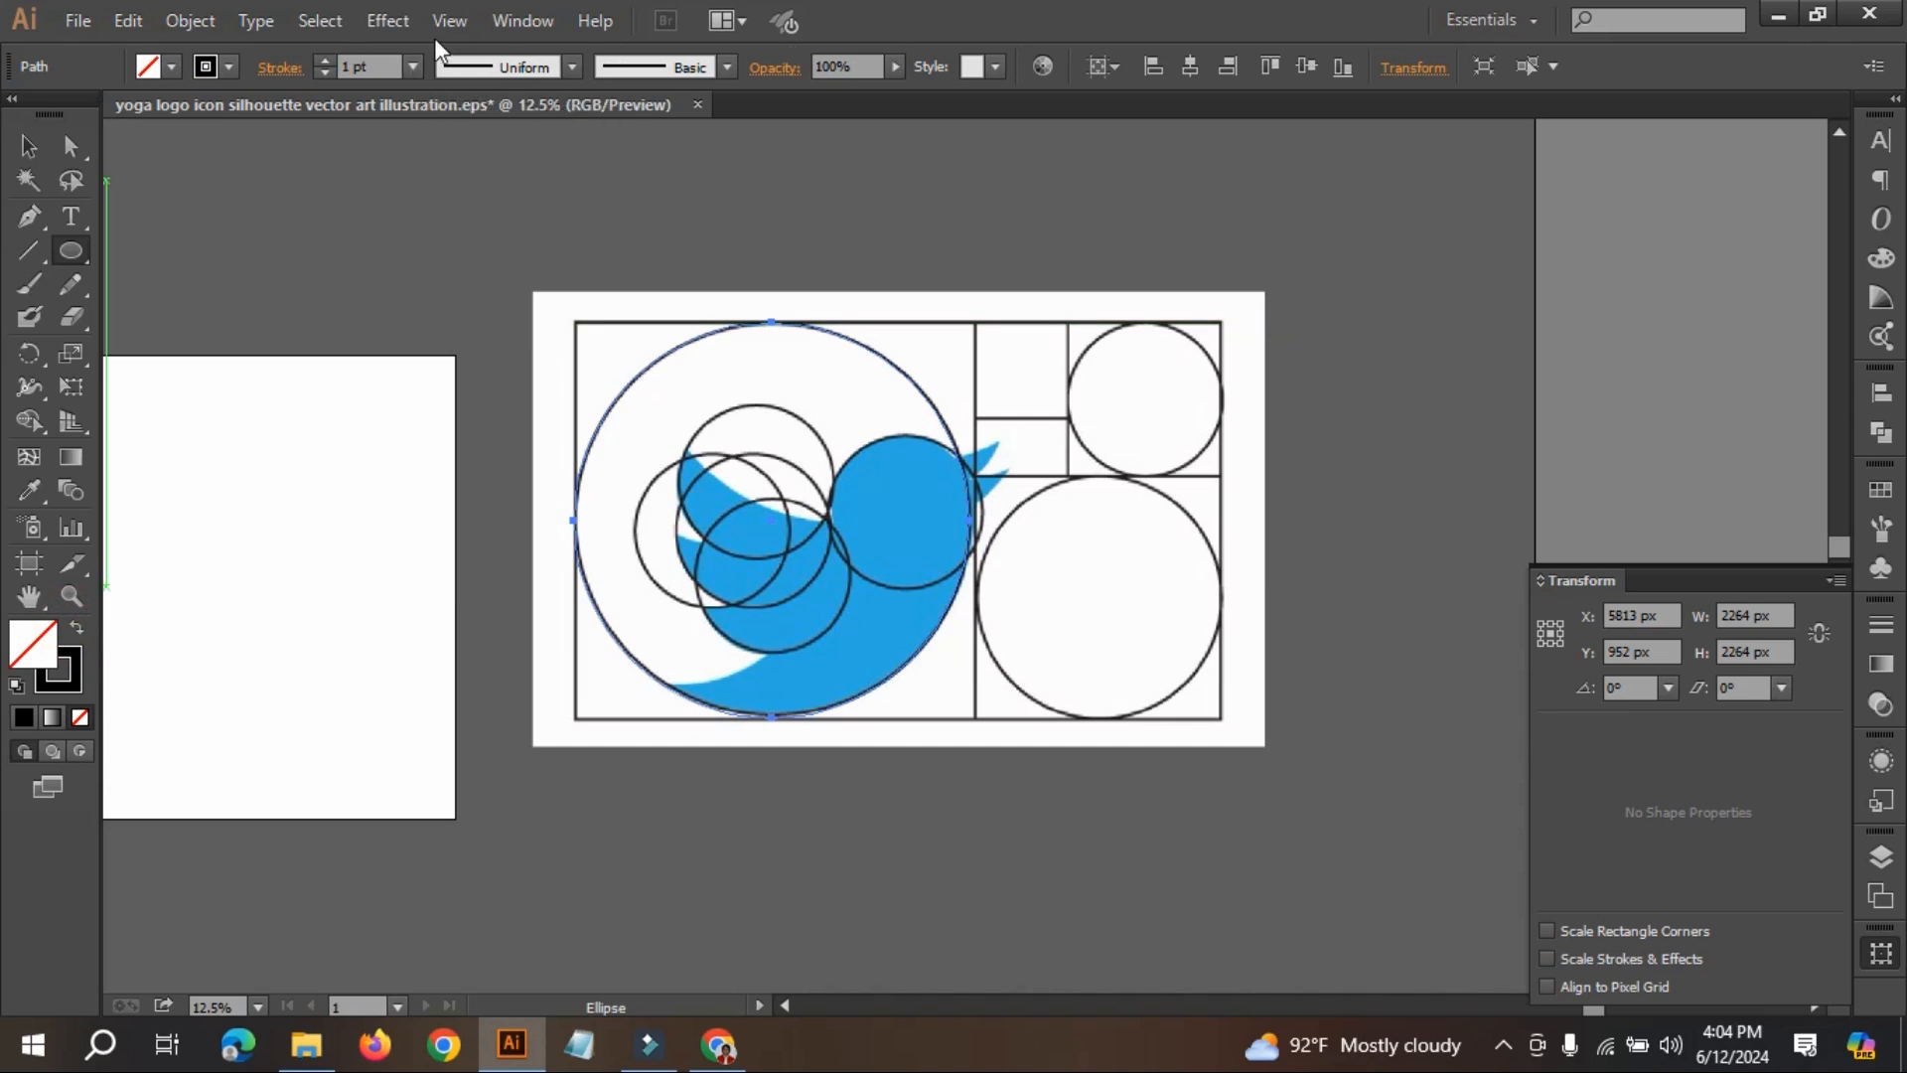
click(327, 60)
click(327, 60)
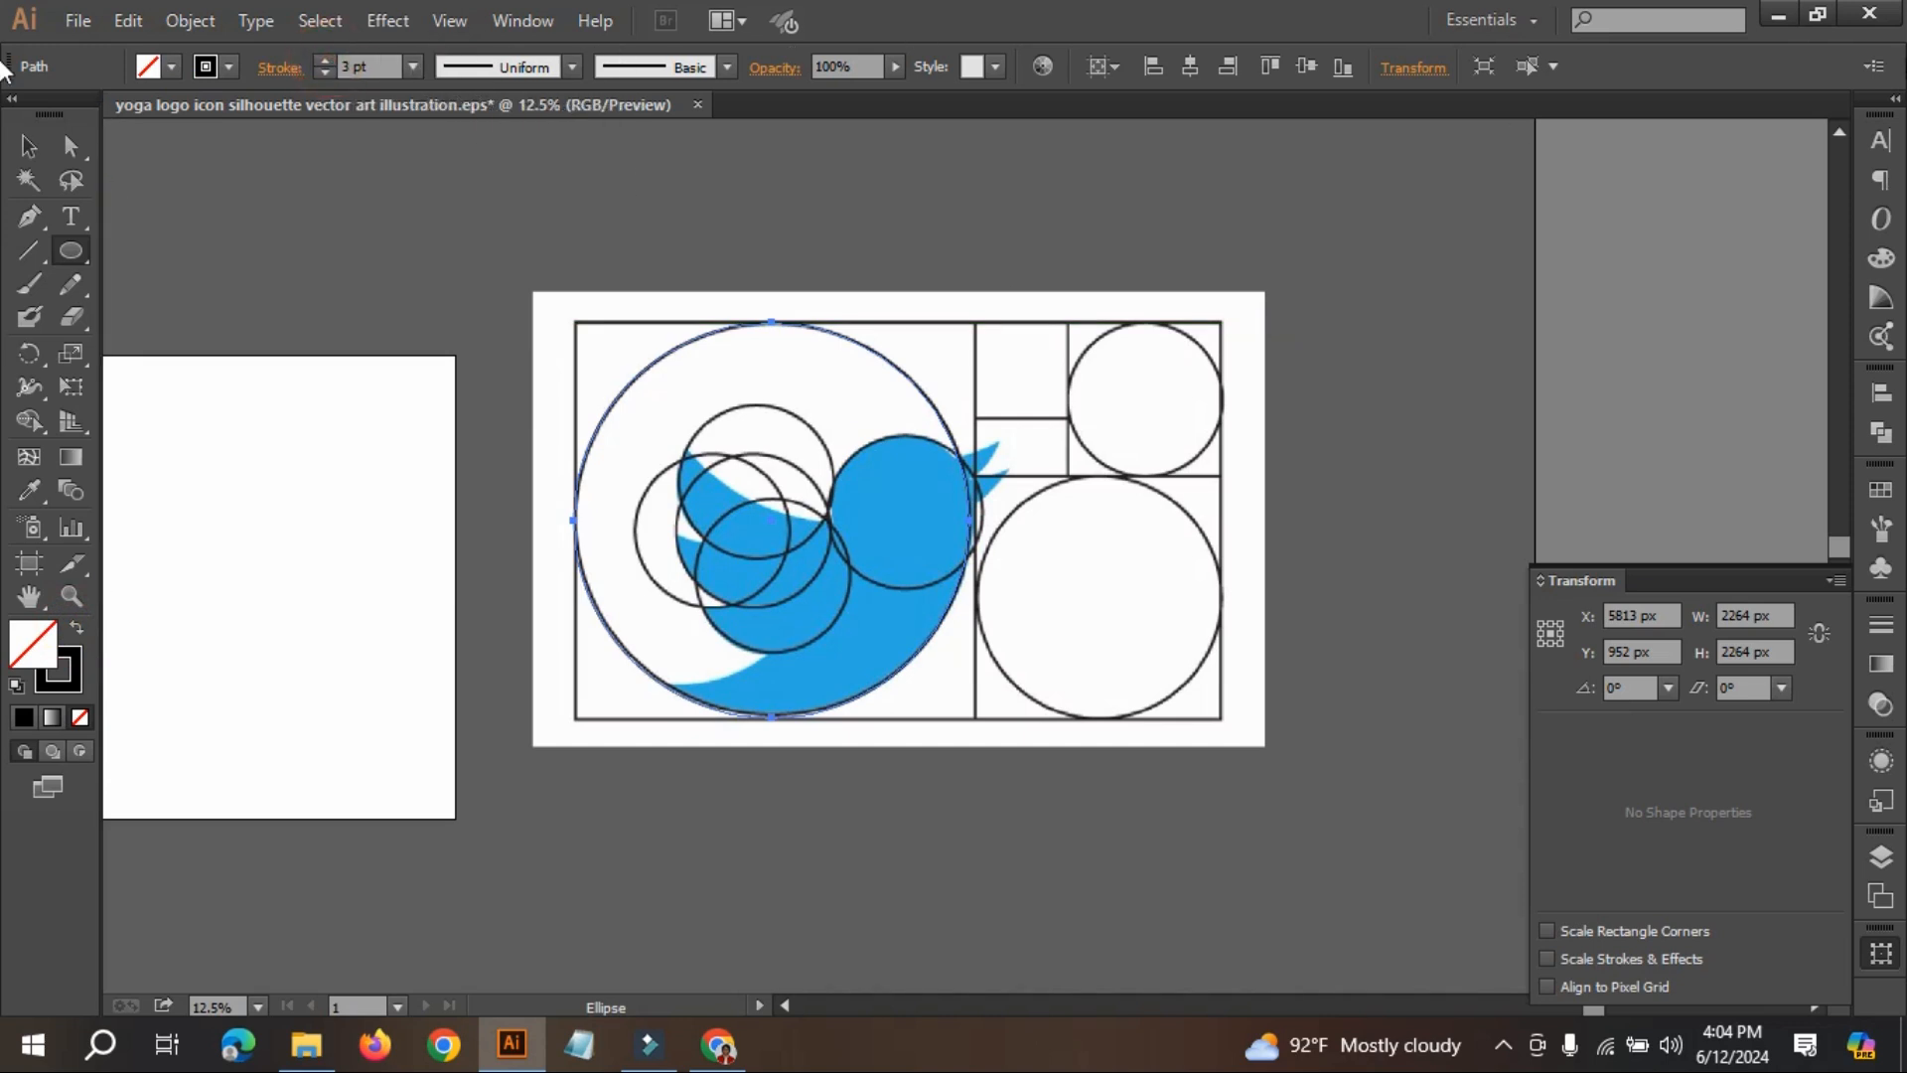
click(229, 66)
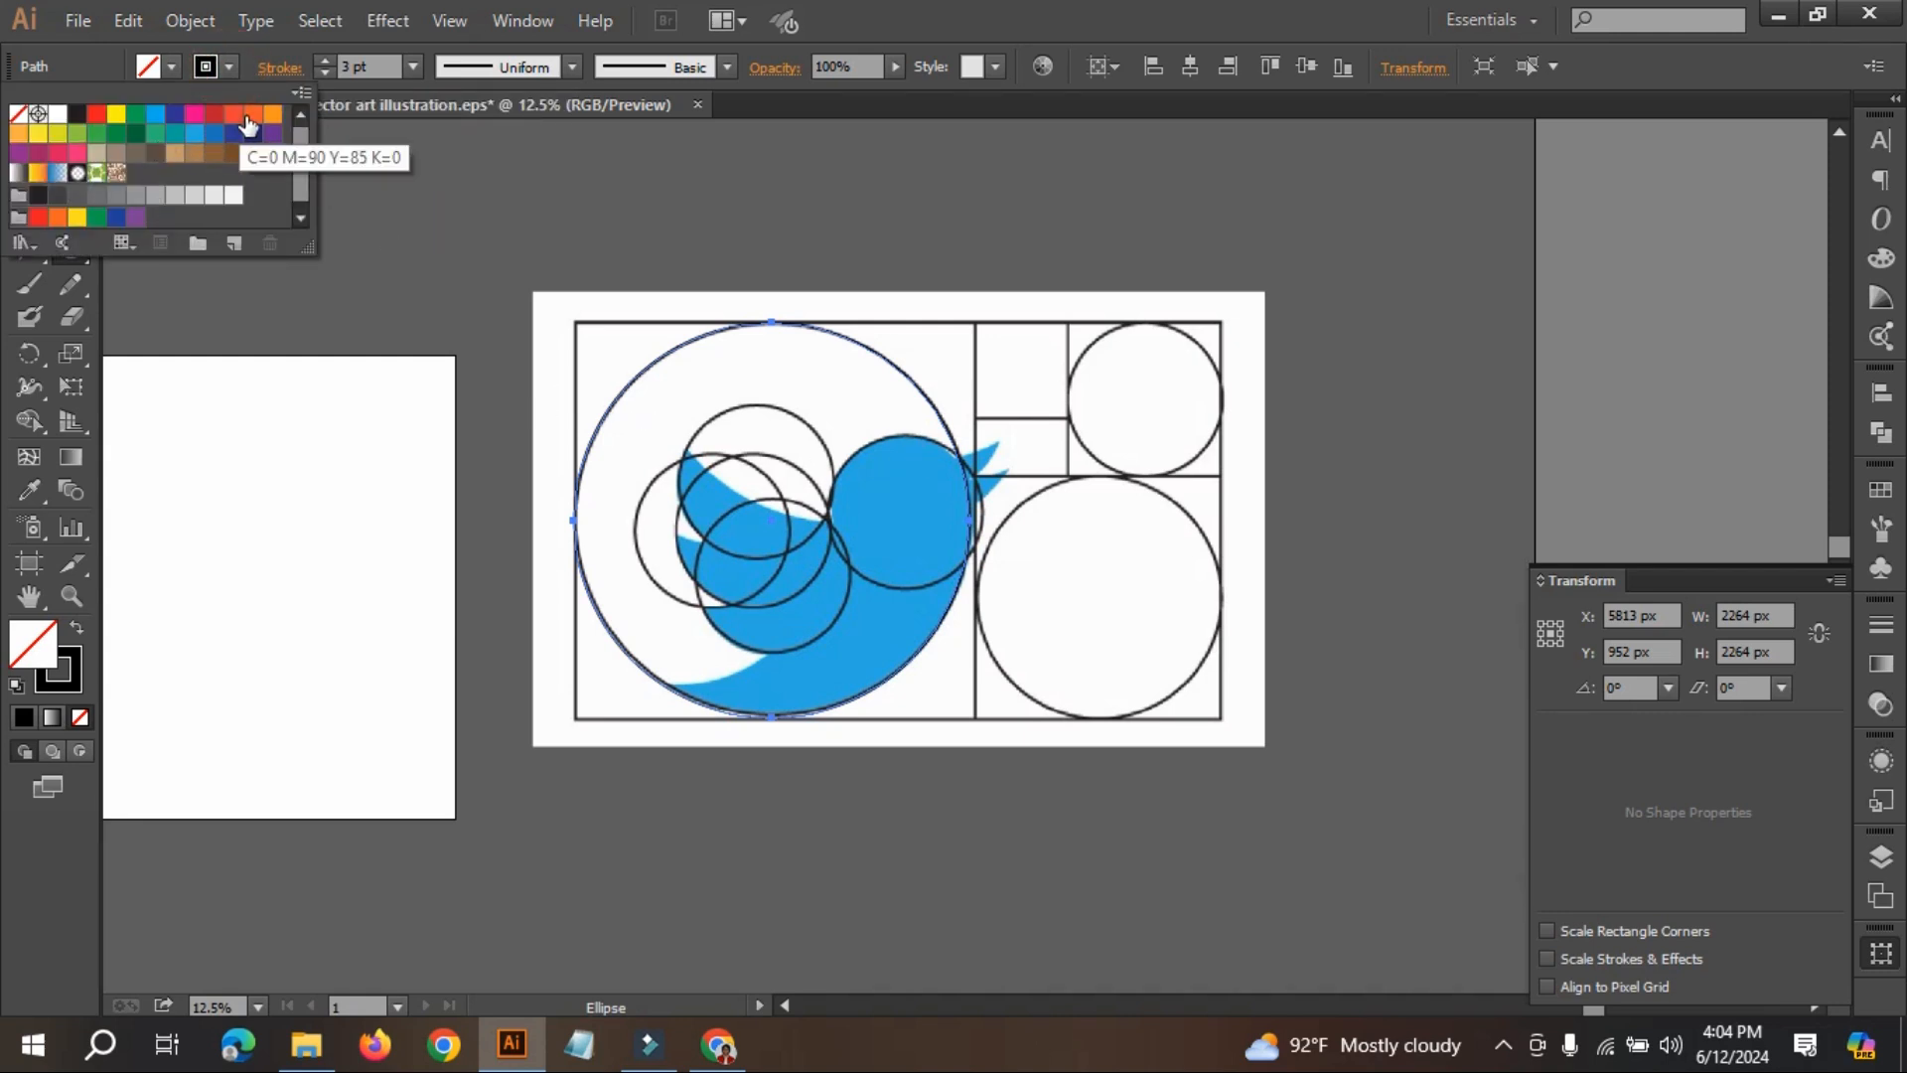
click(95, 116)
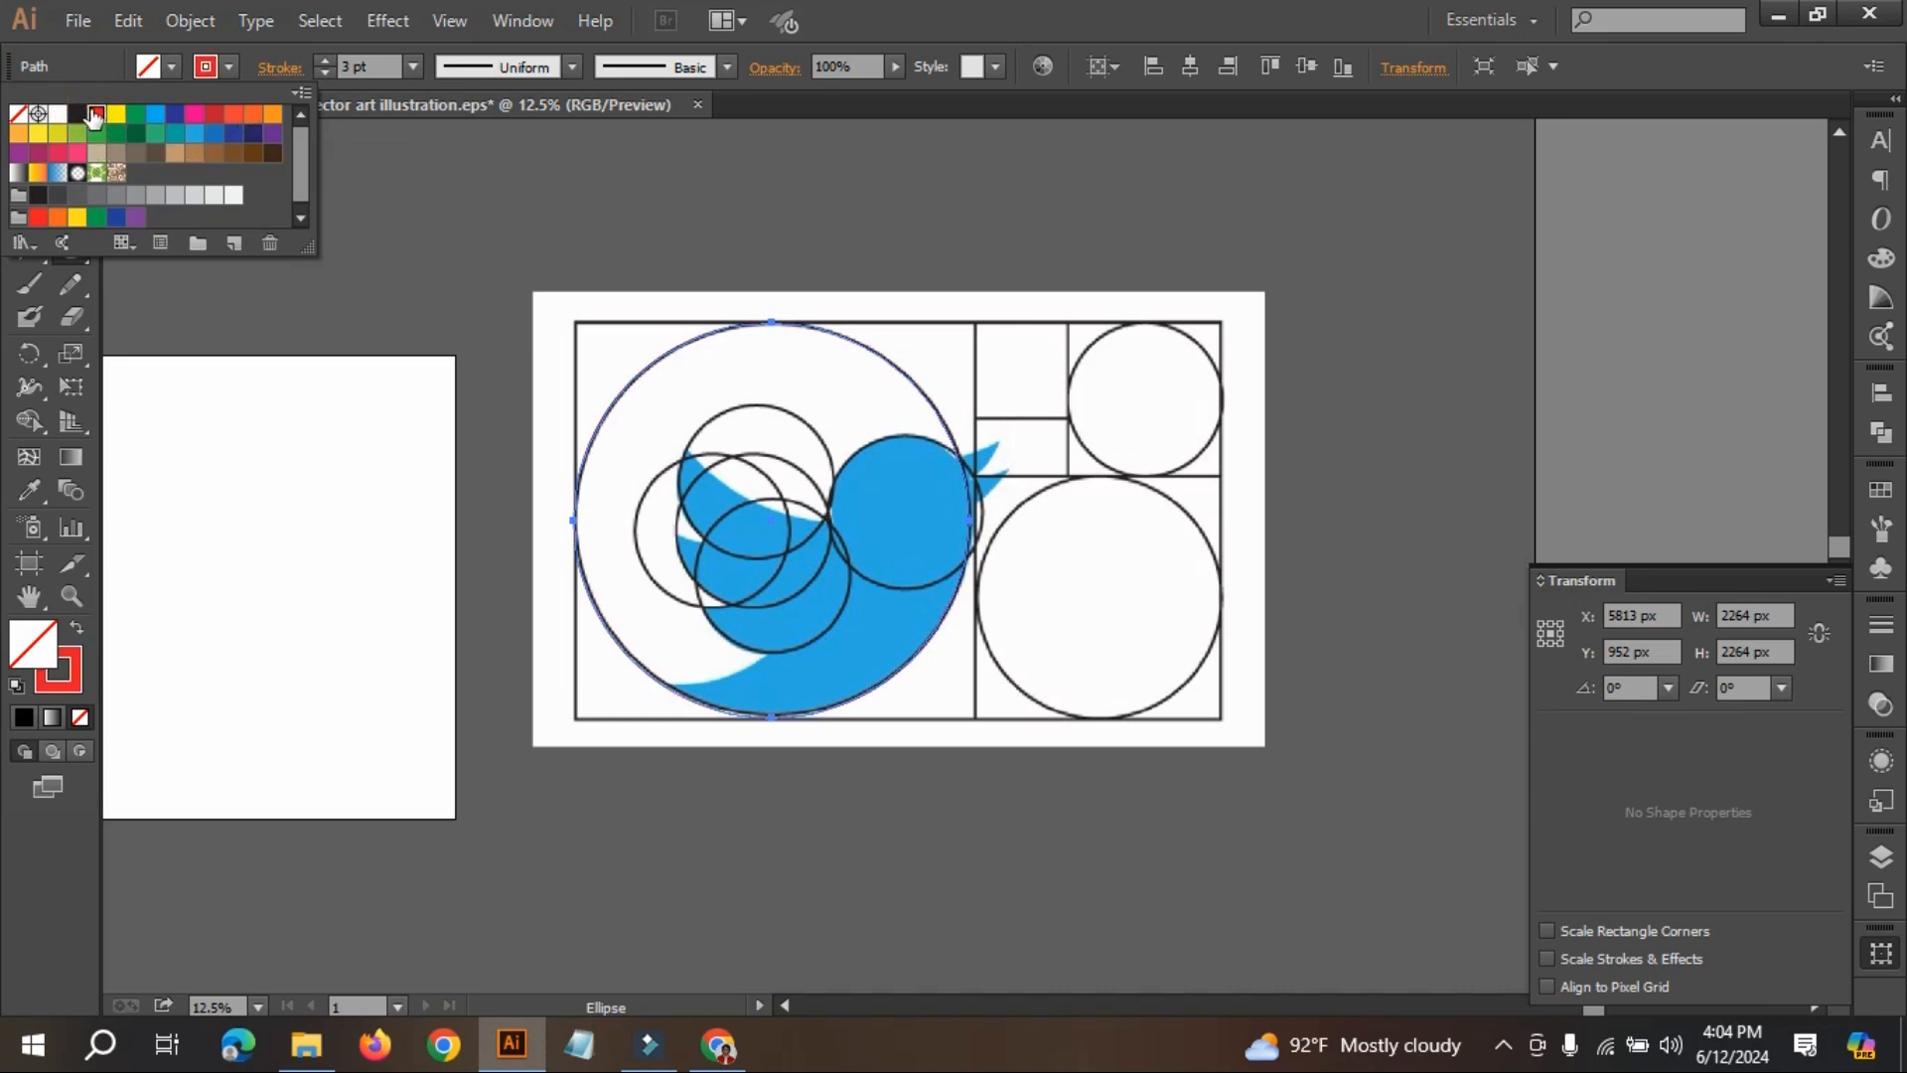
click(449, 183)
click(34, 149)
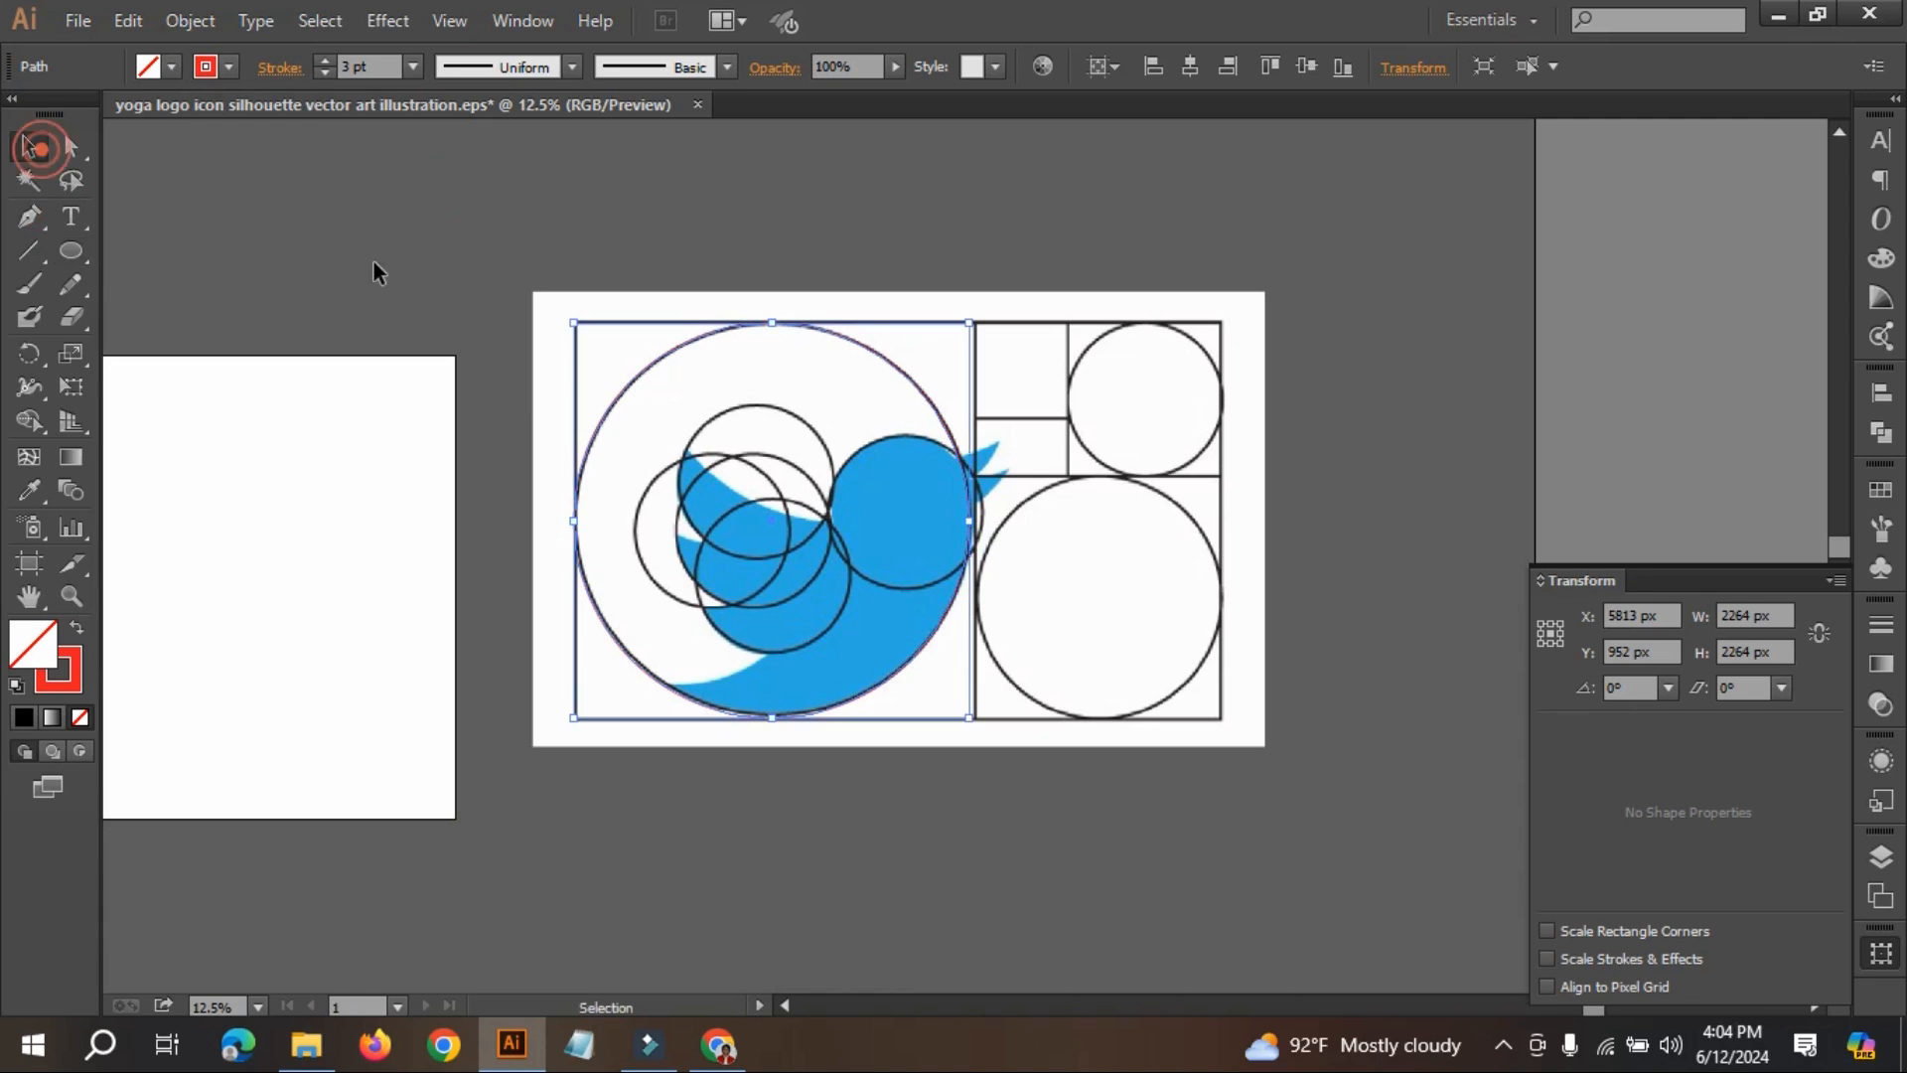
- Set the large red circle's stroke weight to 13 pt and deselect it
click(1015, 409)
click(867, 348)
click(324, 58)
click(326, 56)
click(325, 57)
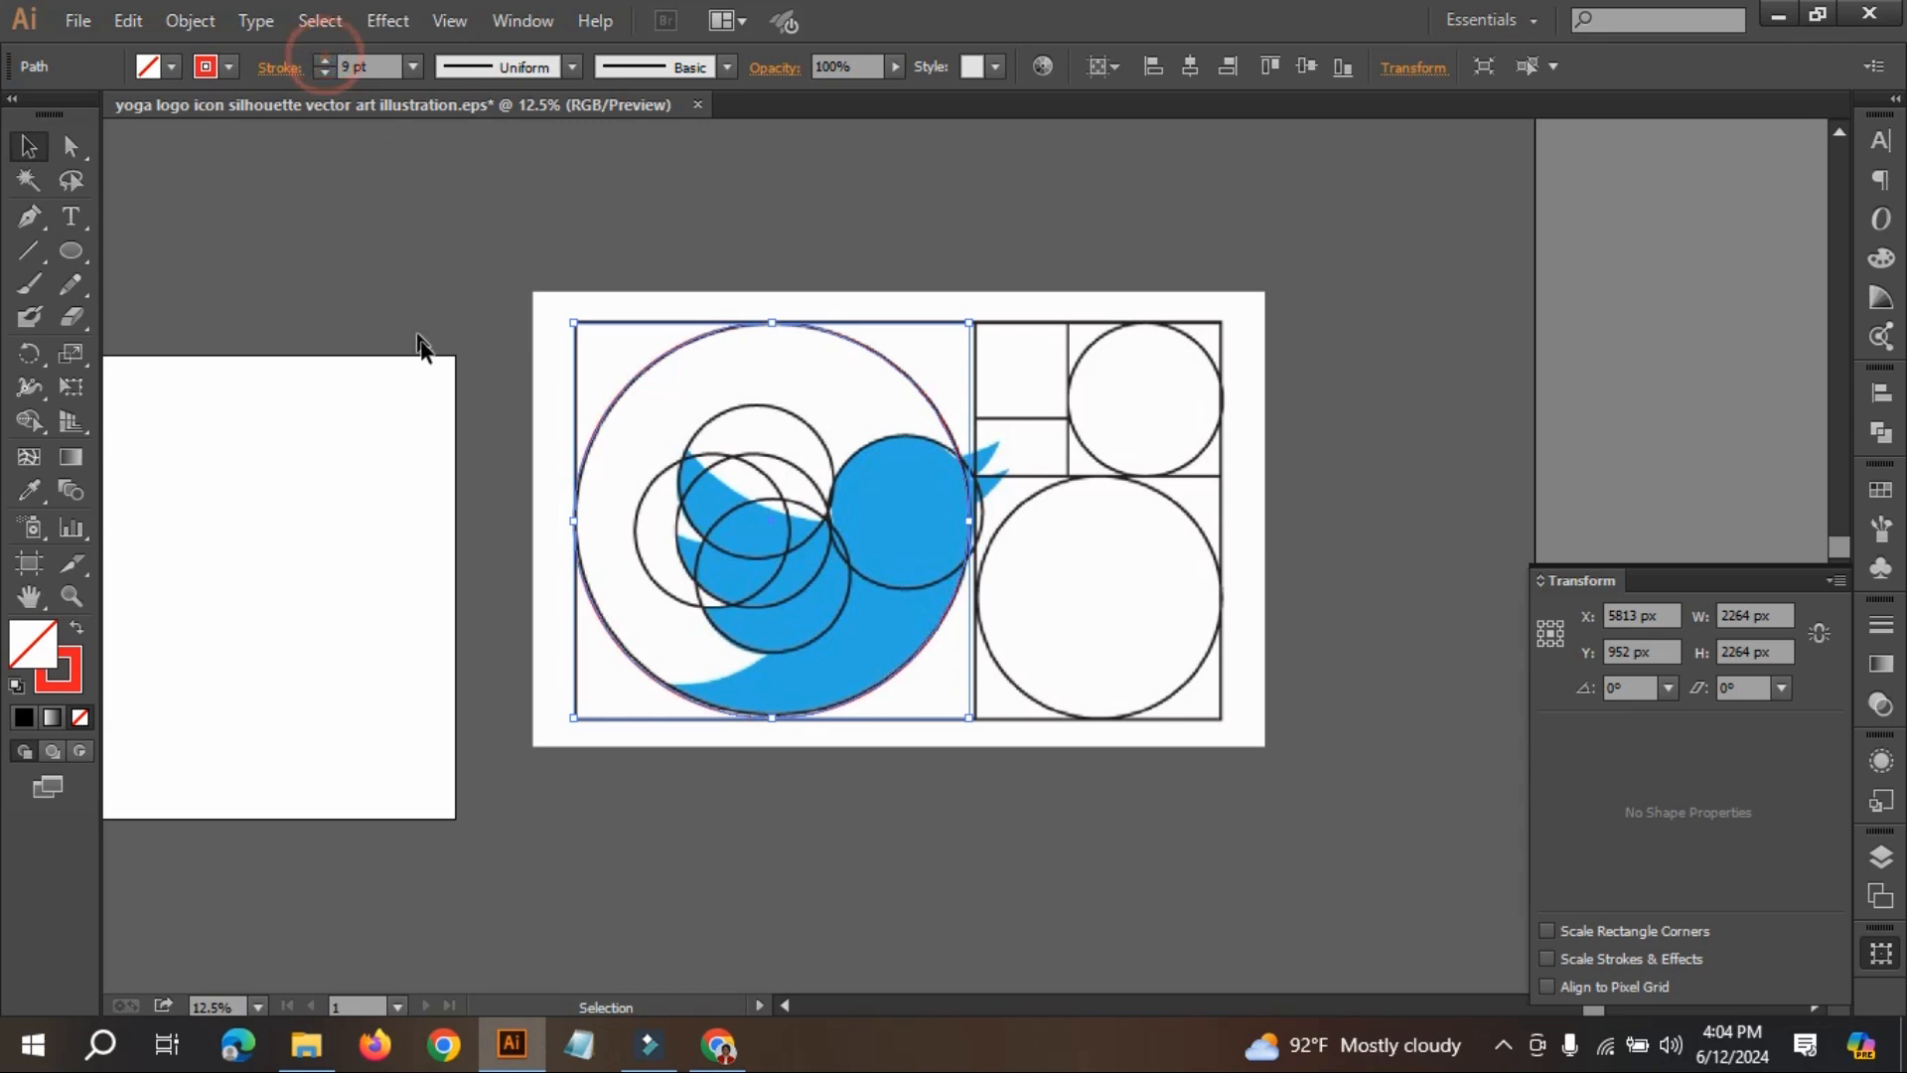
click(326, 57)
click(326, 57)
click(403, 236)
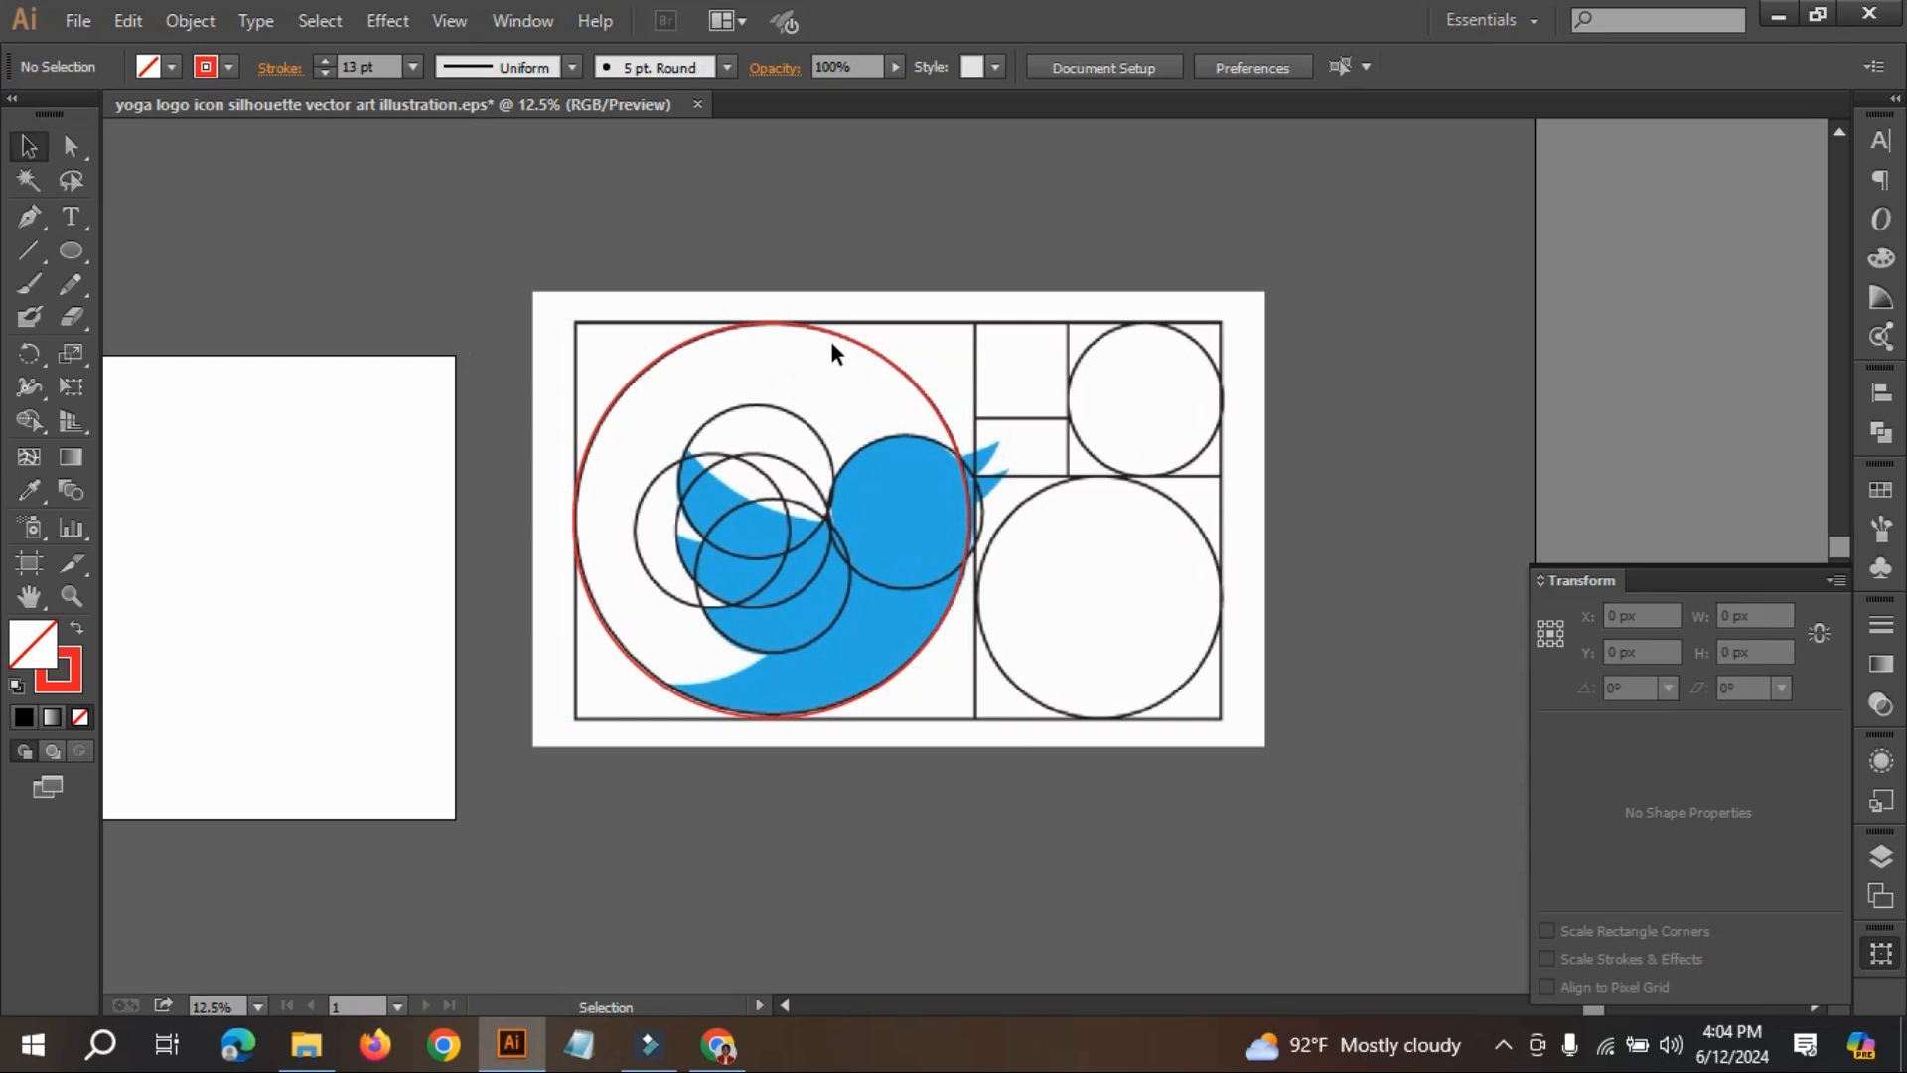
drag(831, 341, 894, 224)
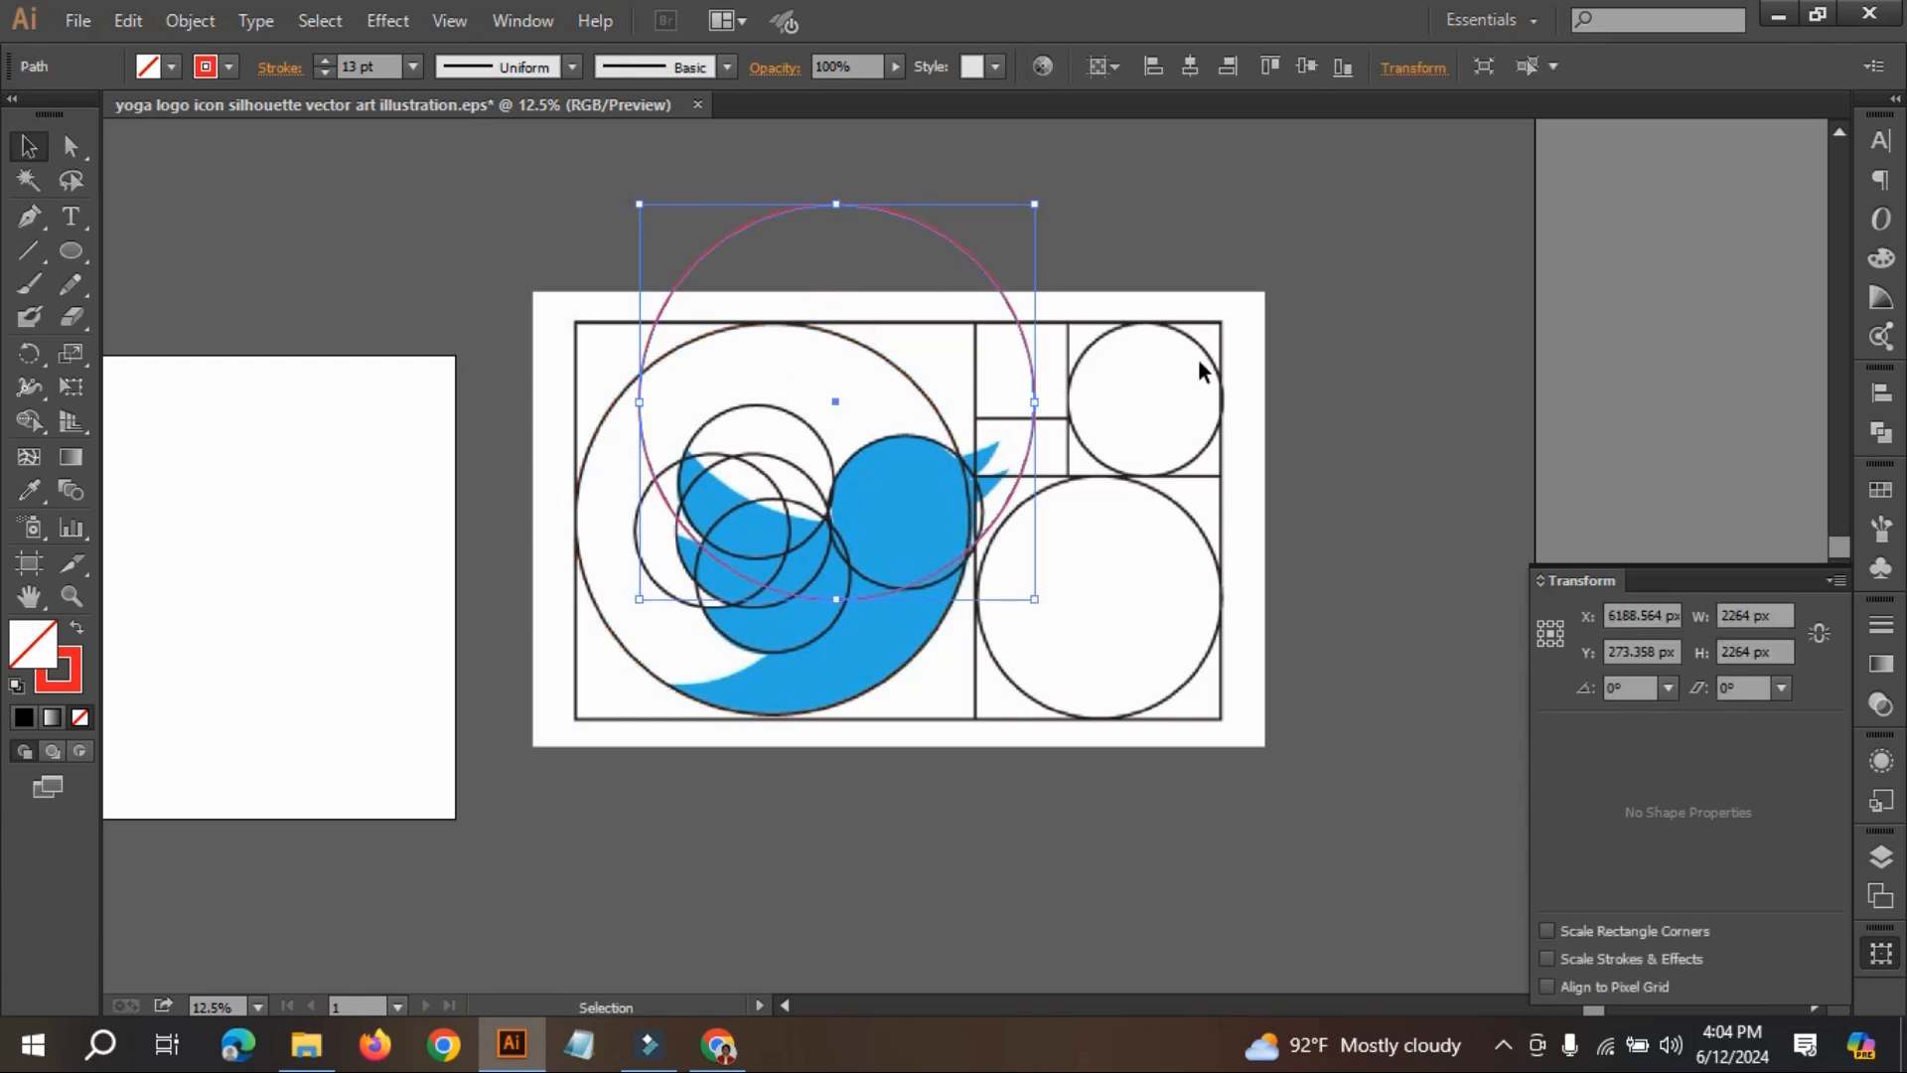
key(ctrl+z)
click(1301, 342)
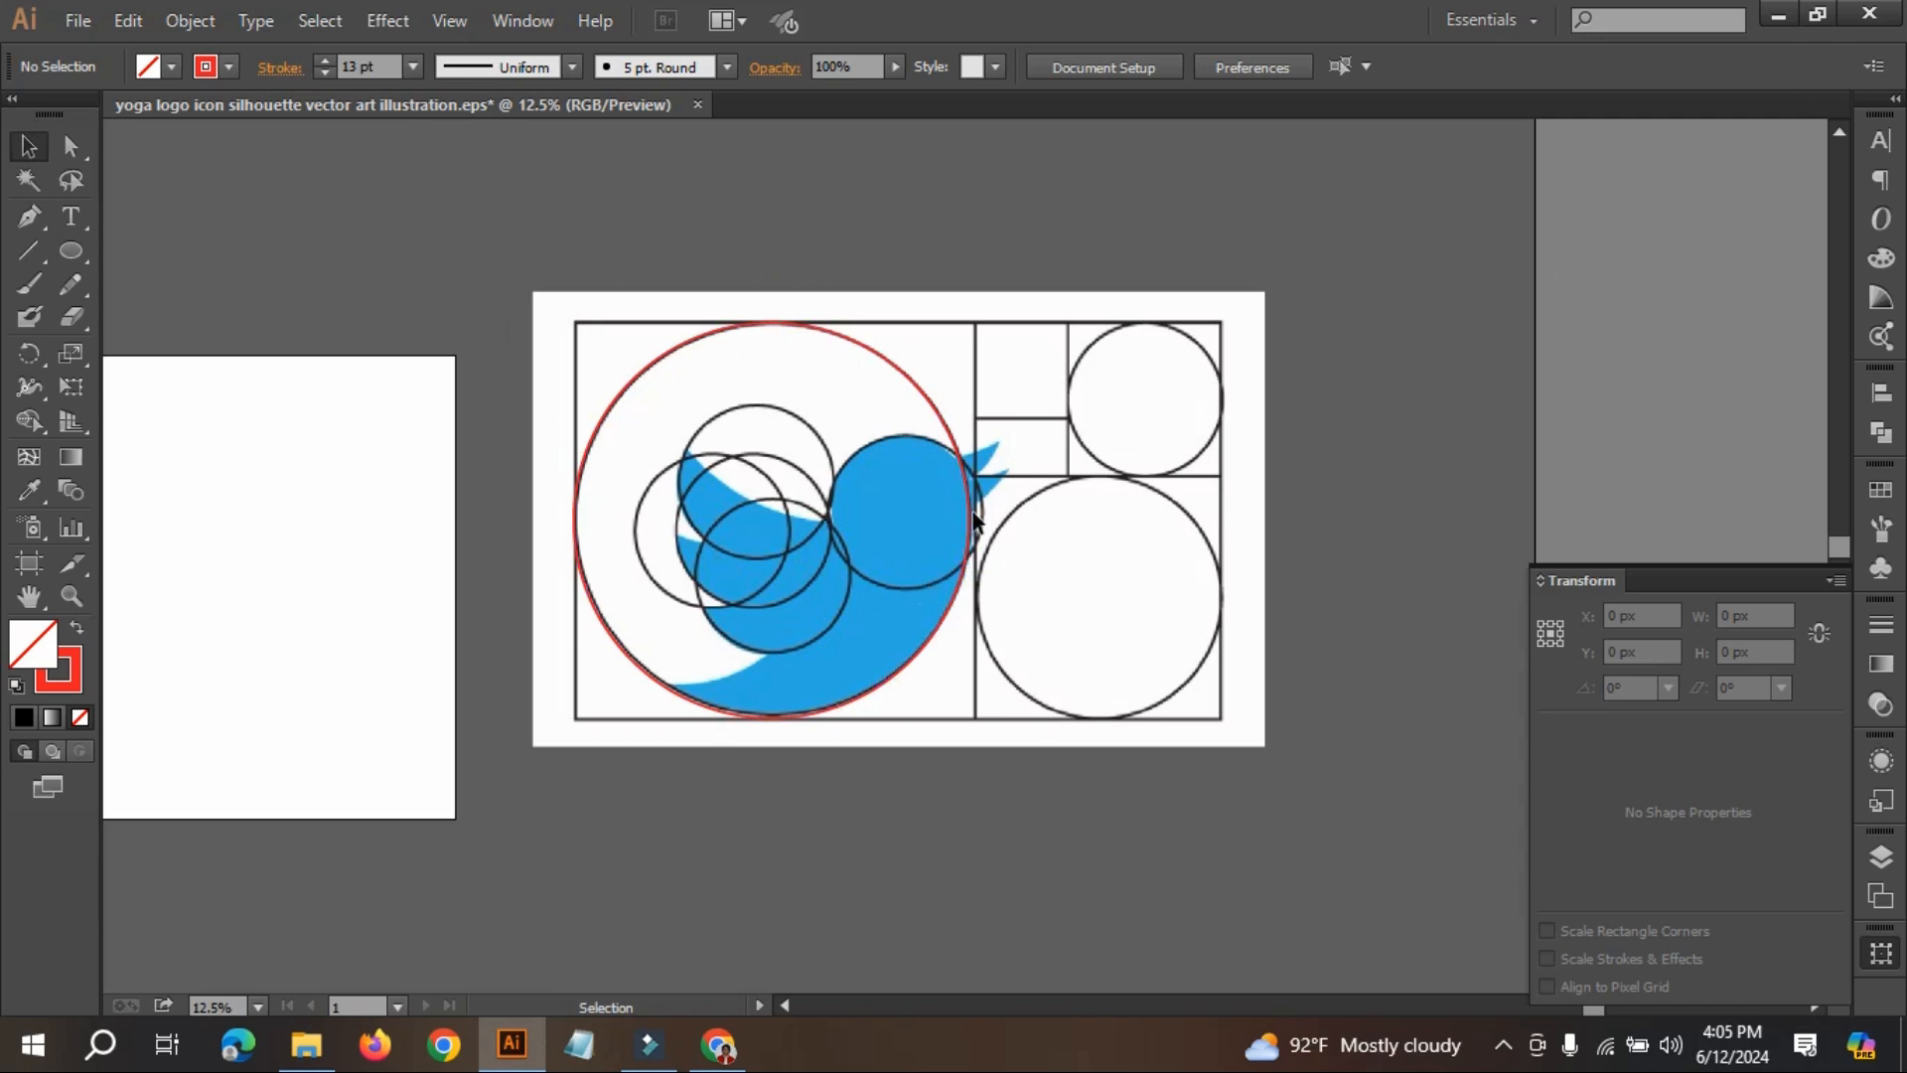
- Draw a circle about 880 px in diameter over the bird's head construction circle with the Ellipse tool
click(72, 252)
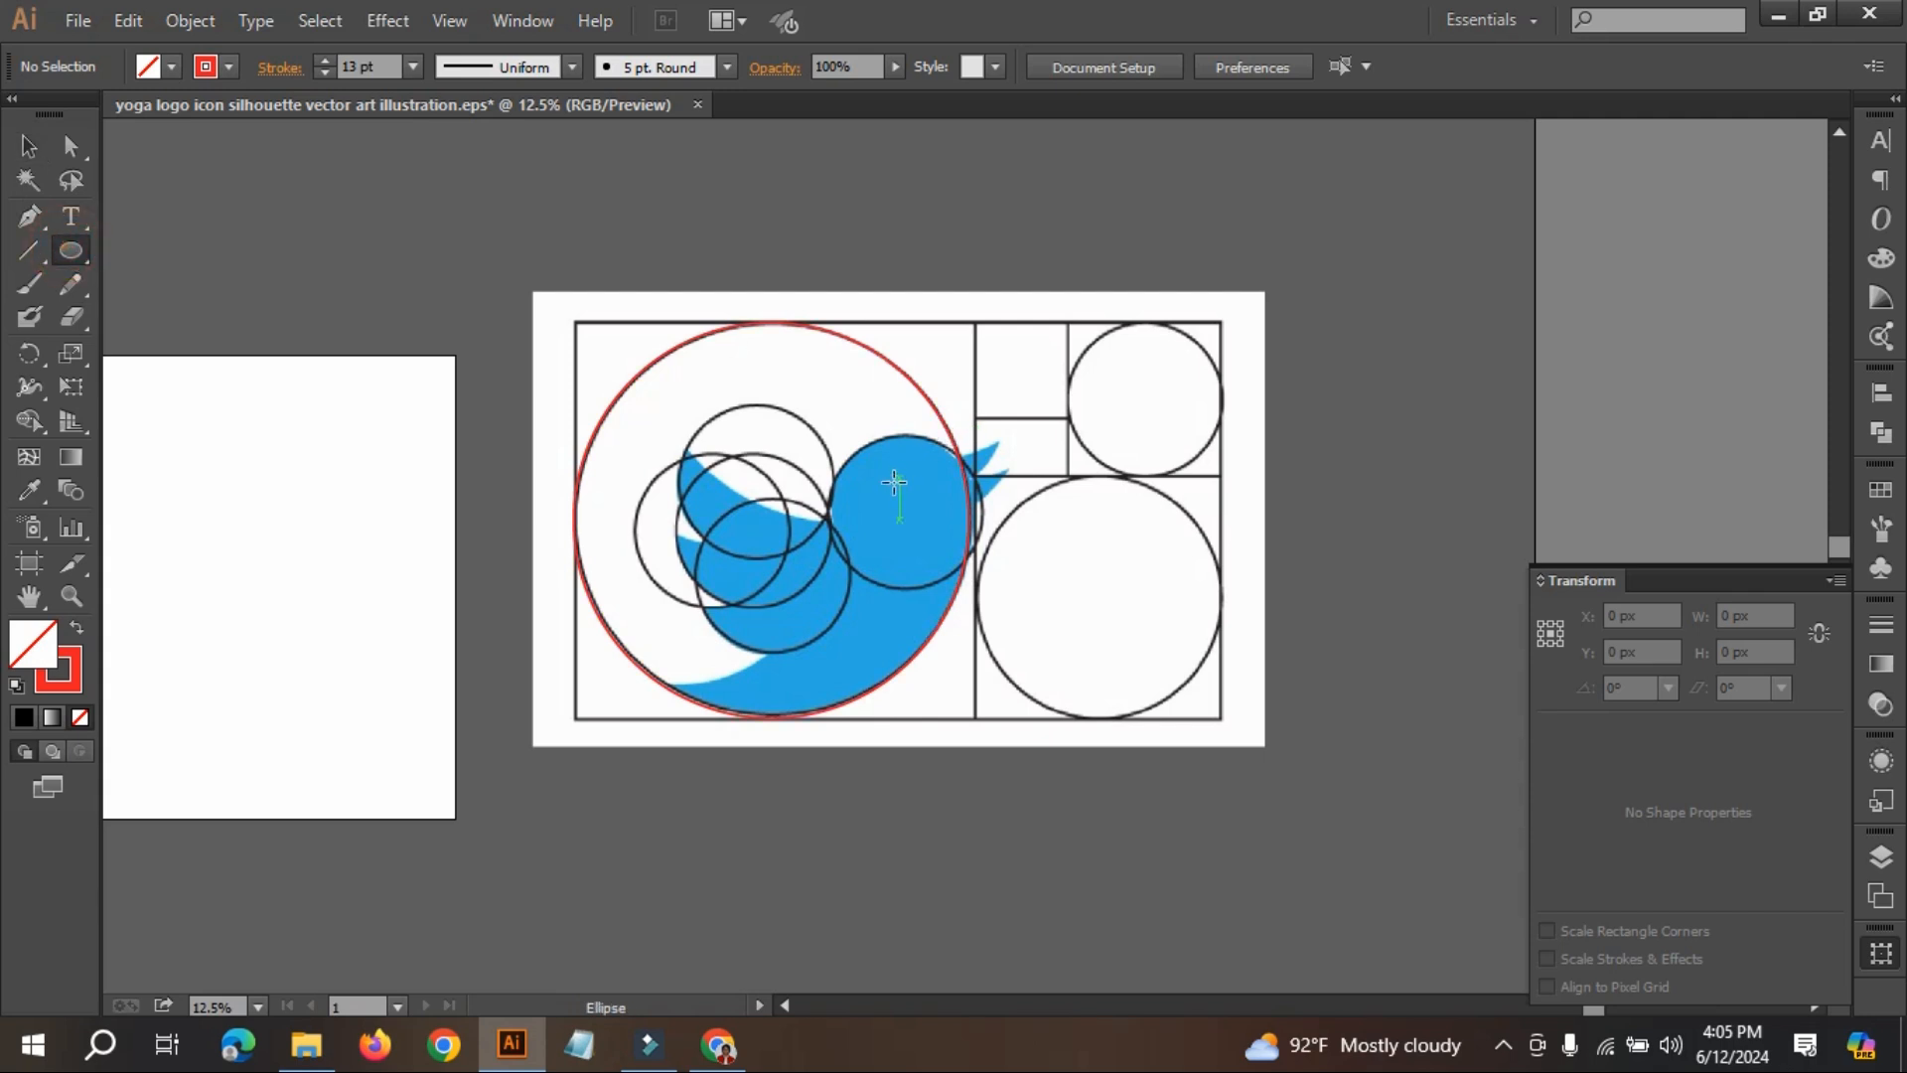
drag(850, 453, 965, 590)
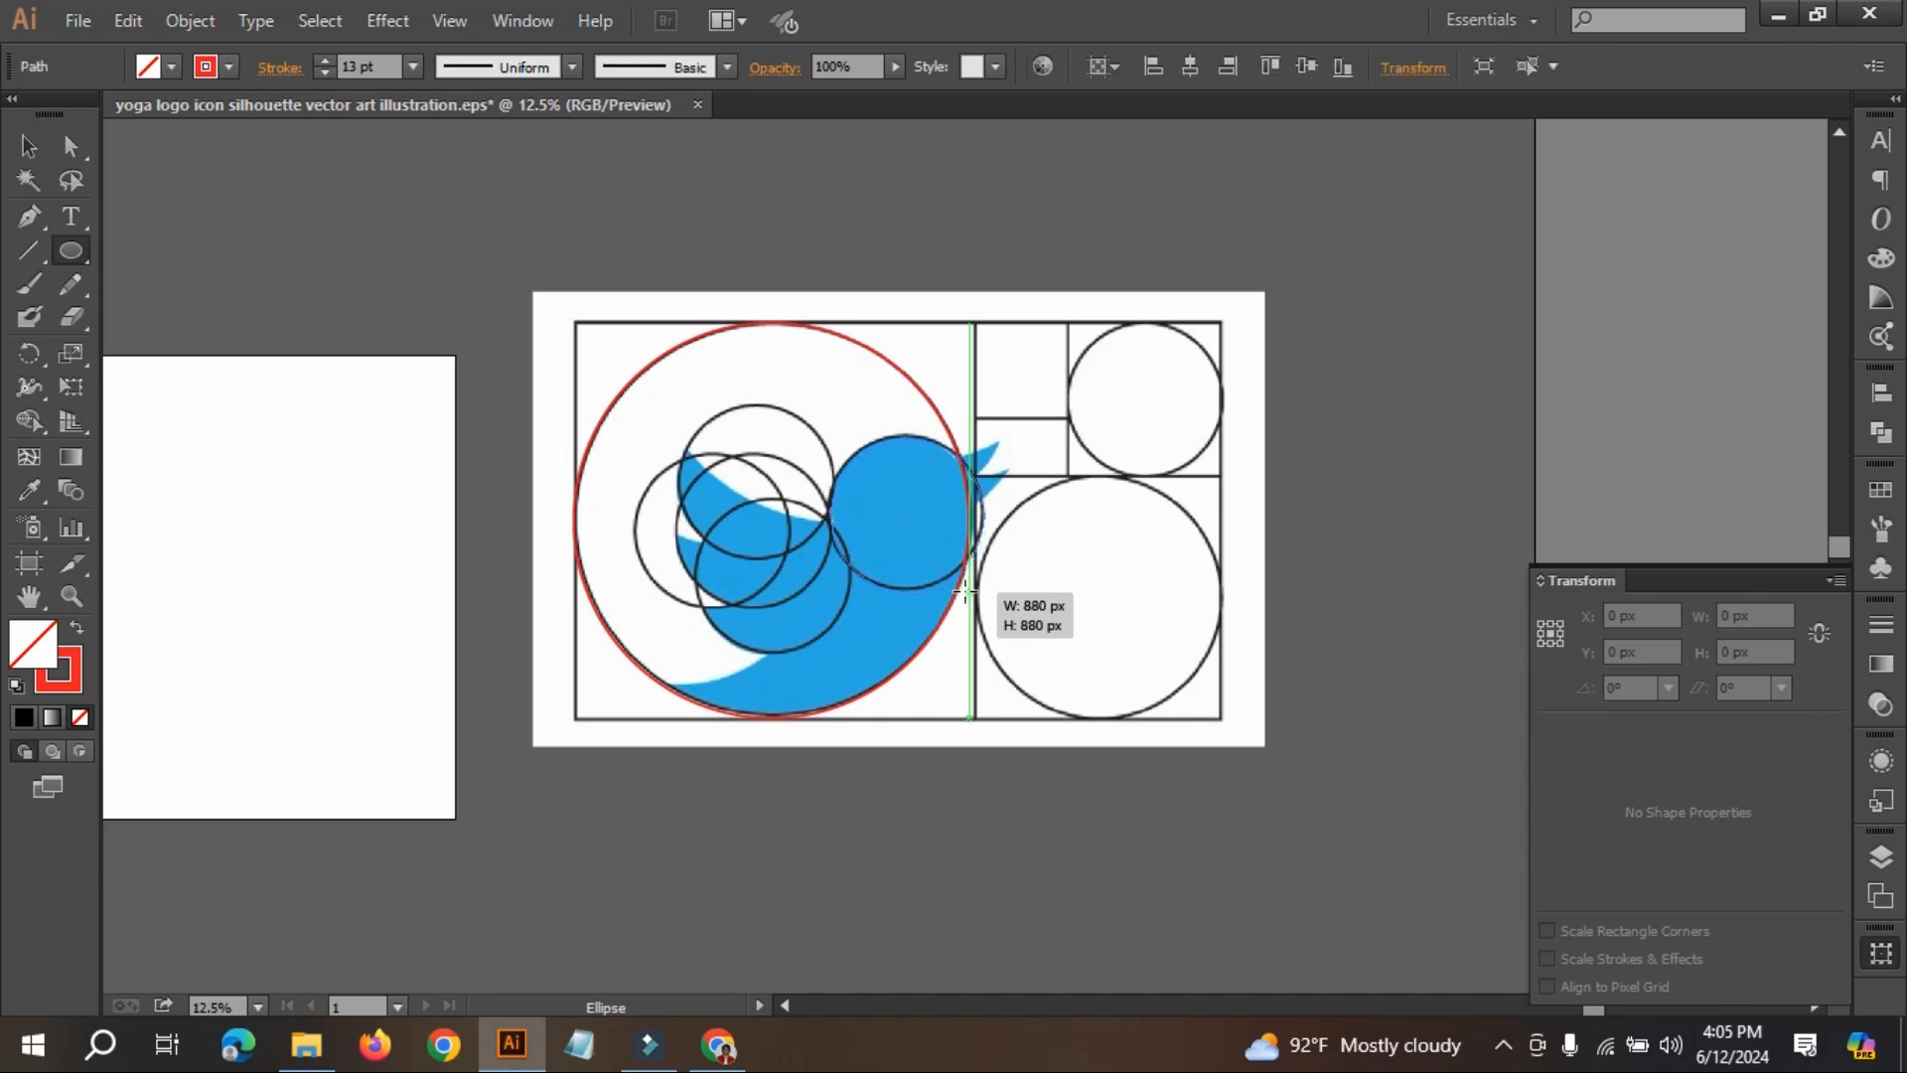
click(28, 147)
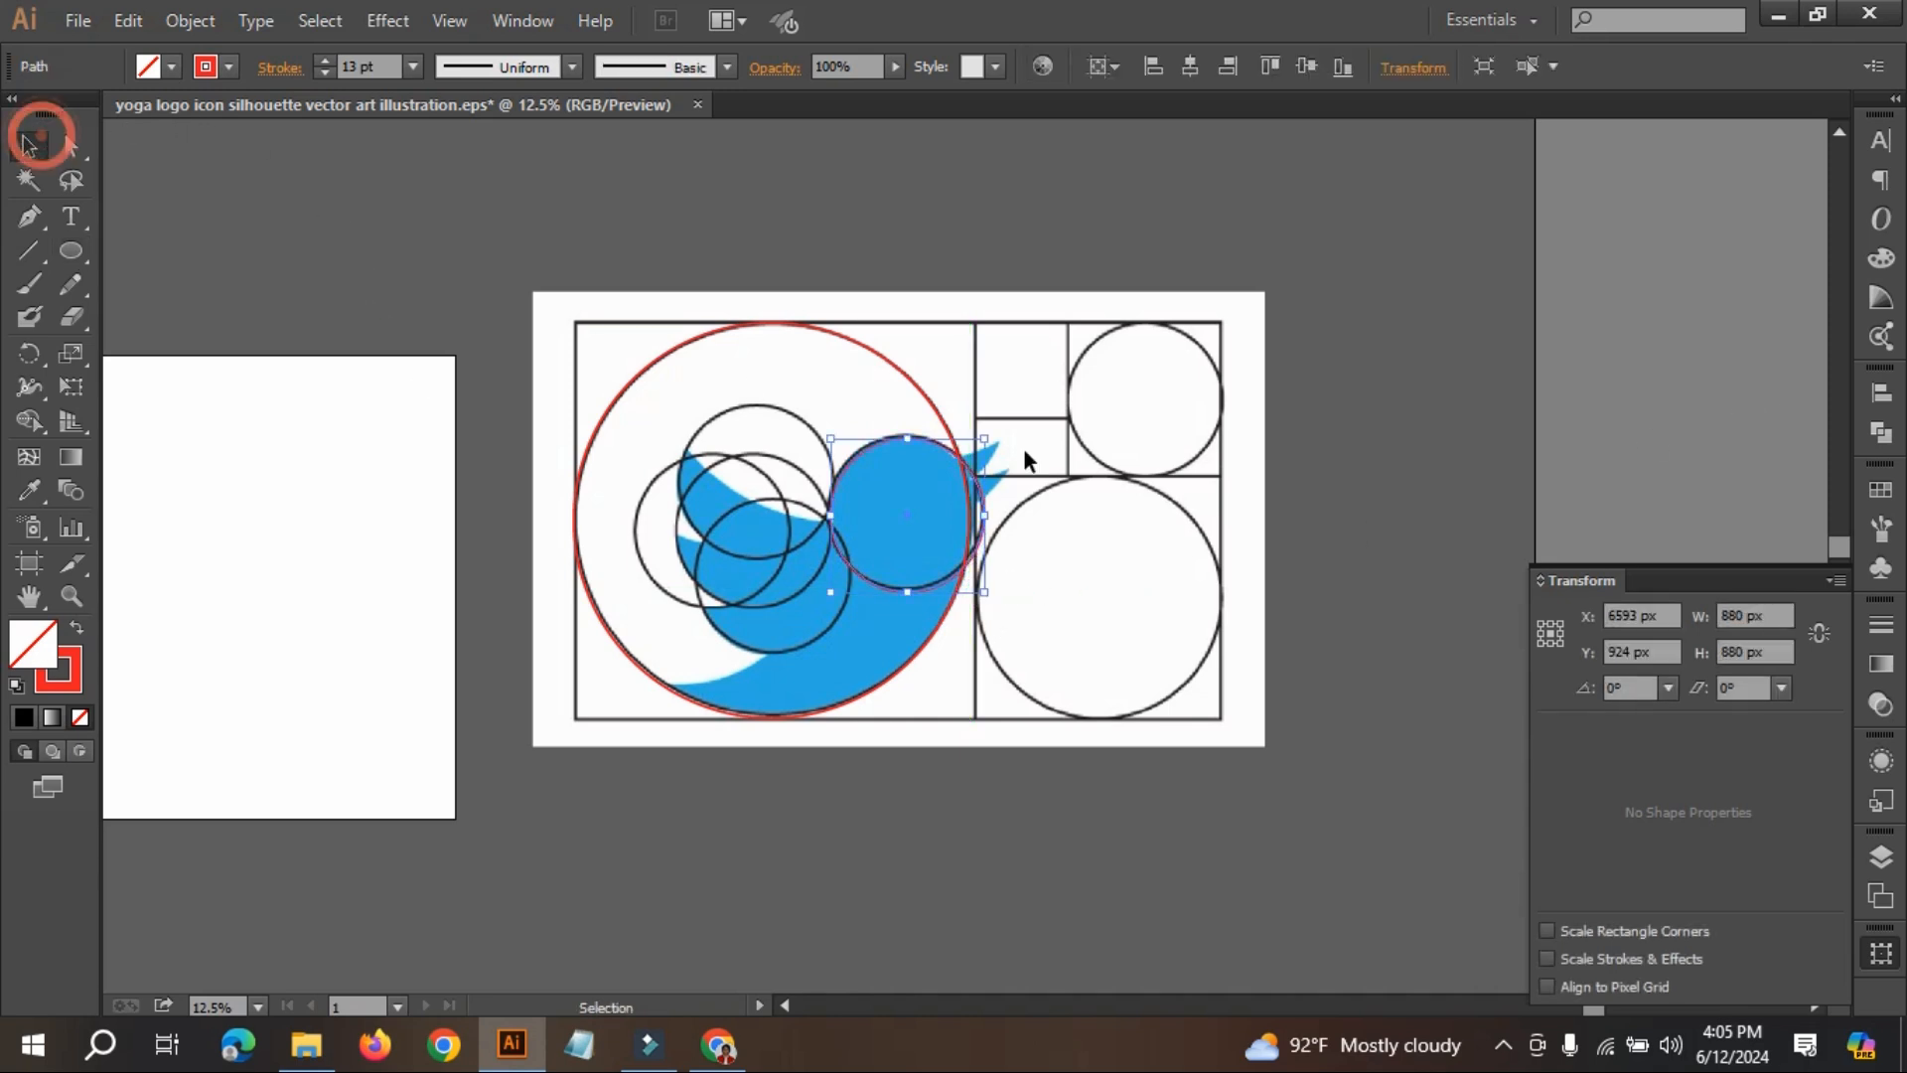
- Nudge the head circle up and left to X 6589 px, Y 906 px so it matches the reference
key(ctrl+plus)
key(ctrl+plus)
key(ctrl+plus)
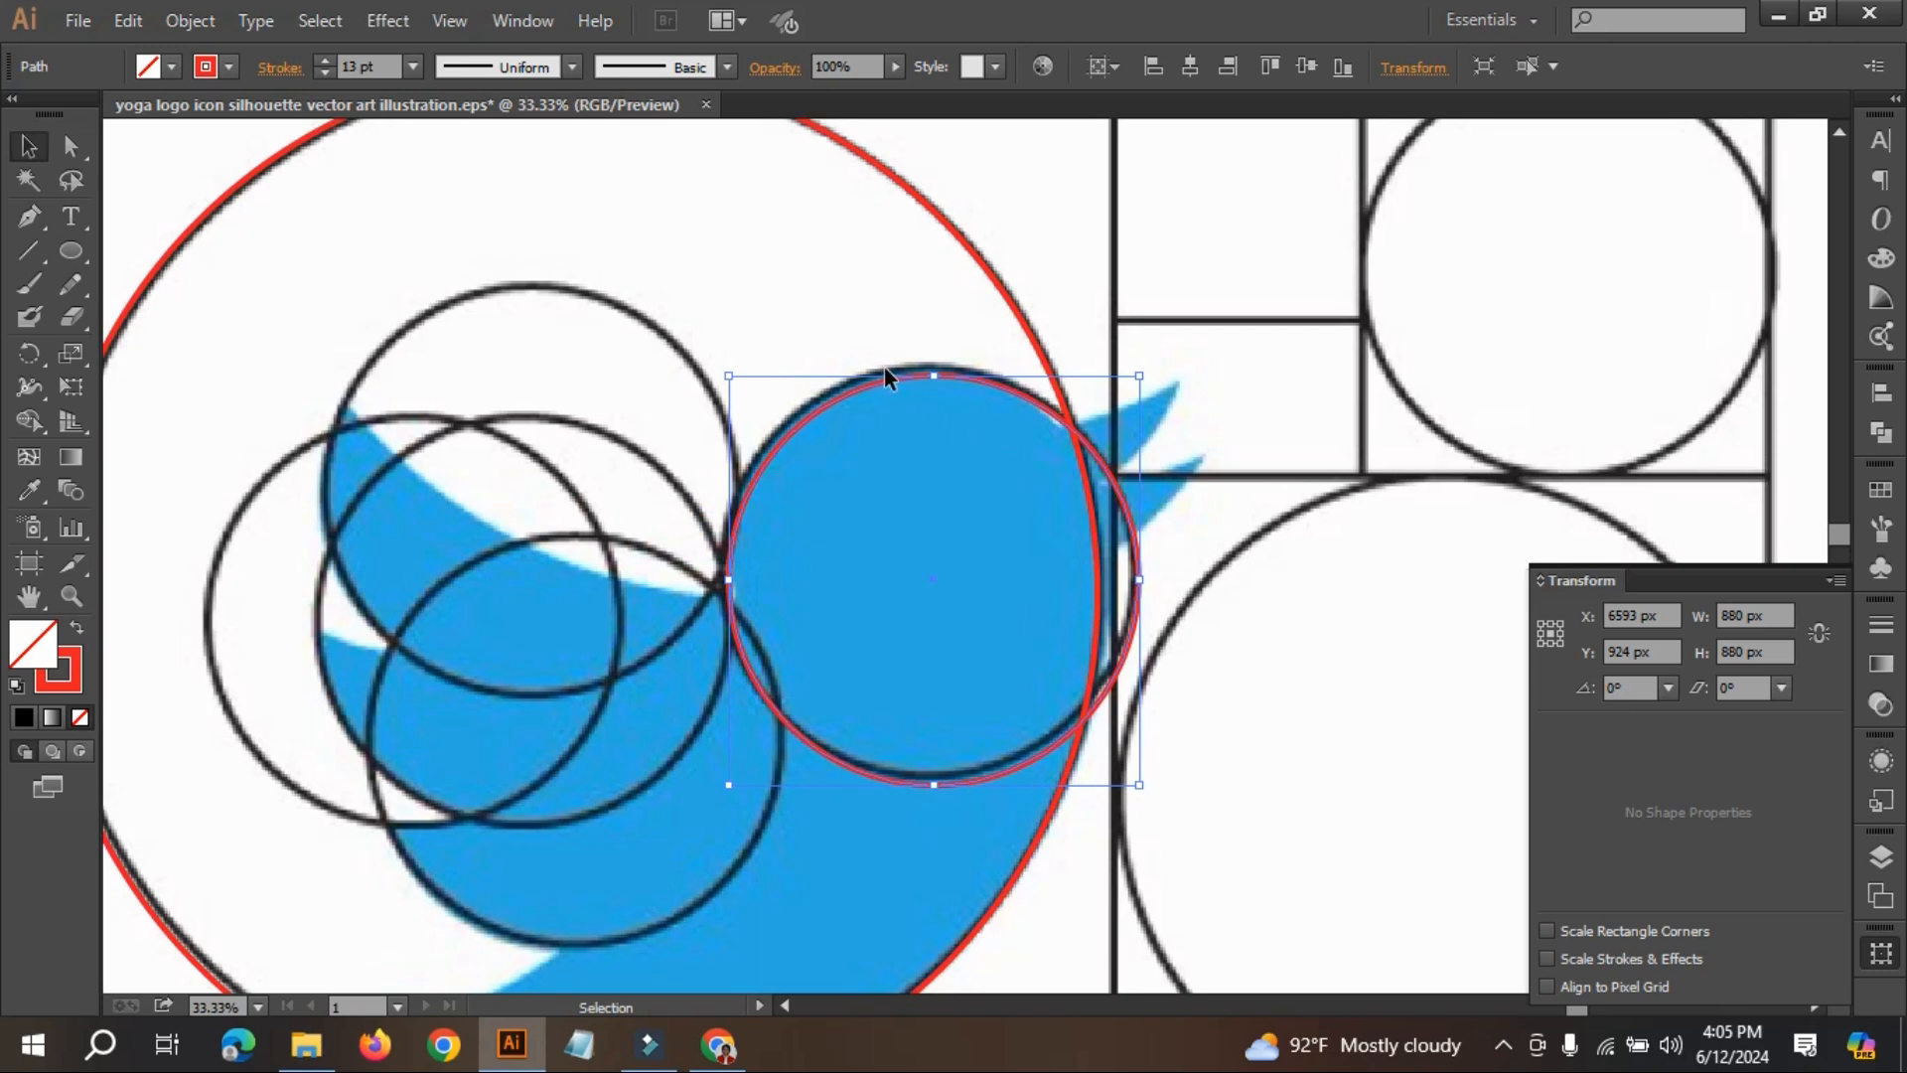
key(Up)
key(Up)
key(Up)
key(Up)
key(Up)
key(Up)
key(Up)
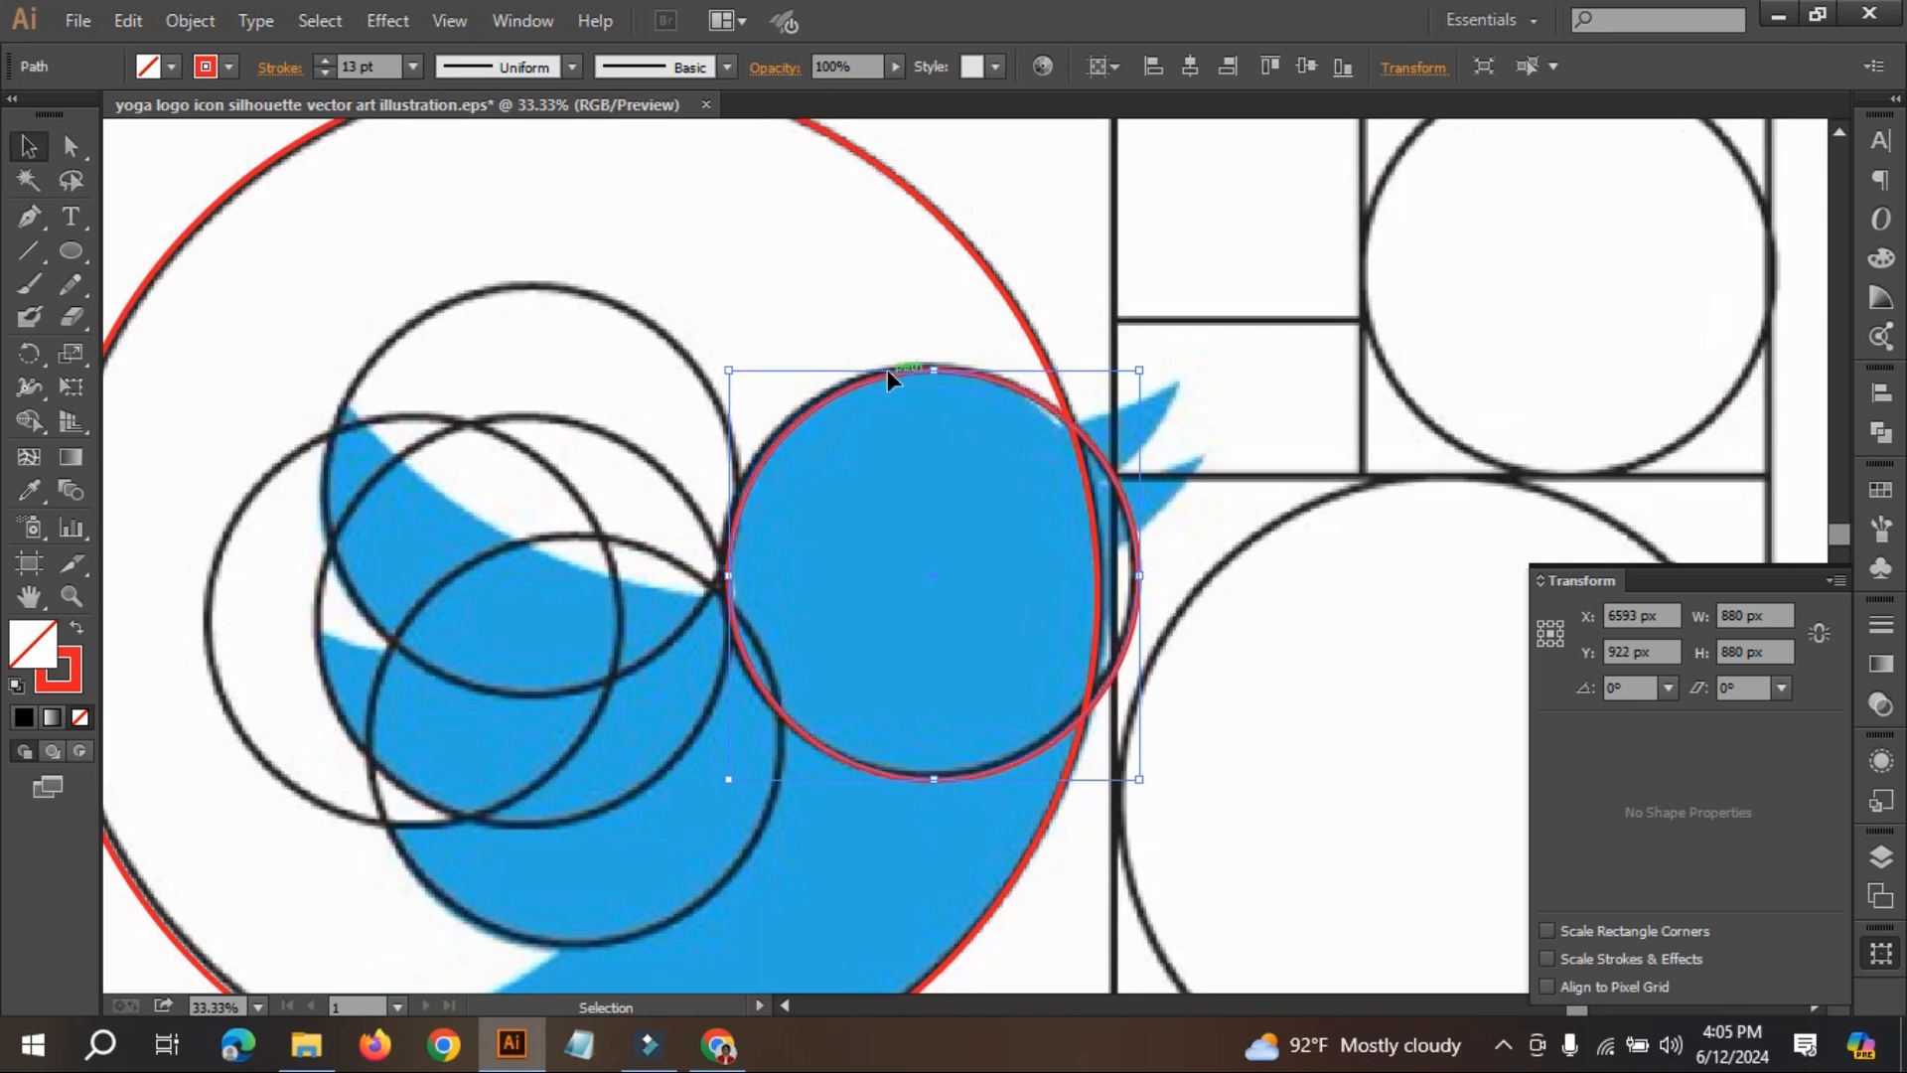
key(Up)
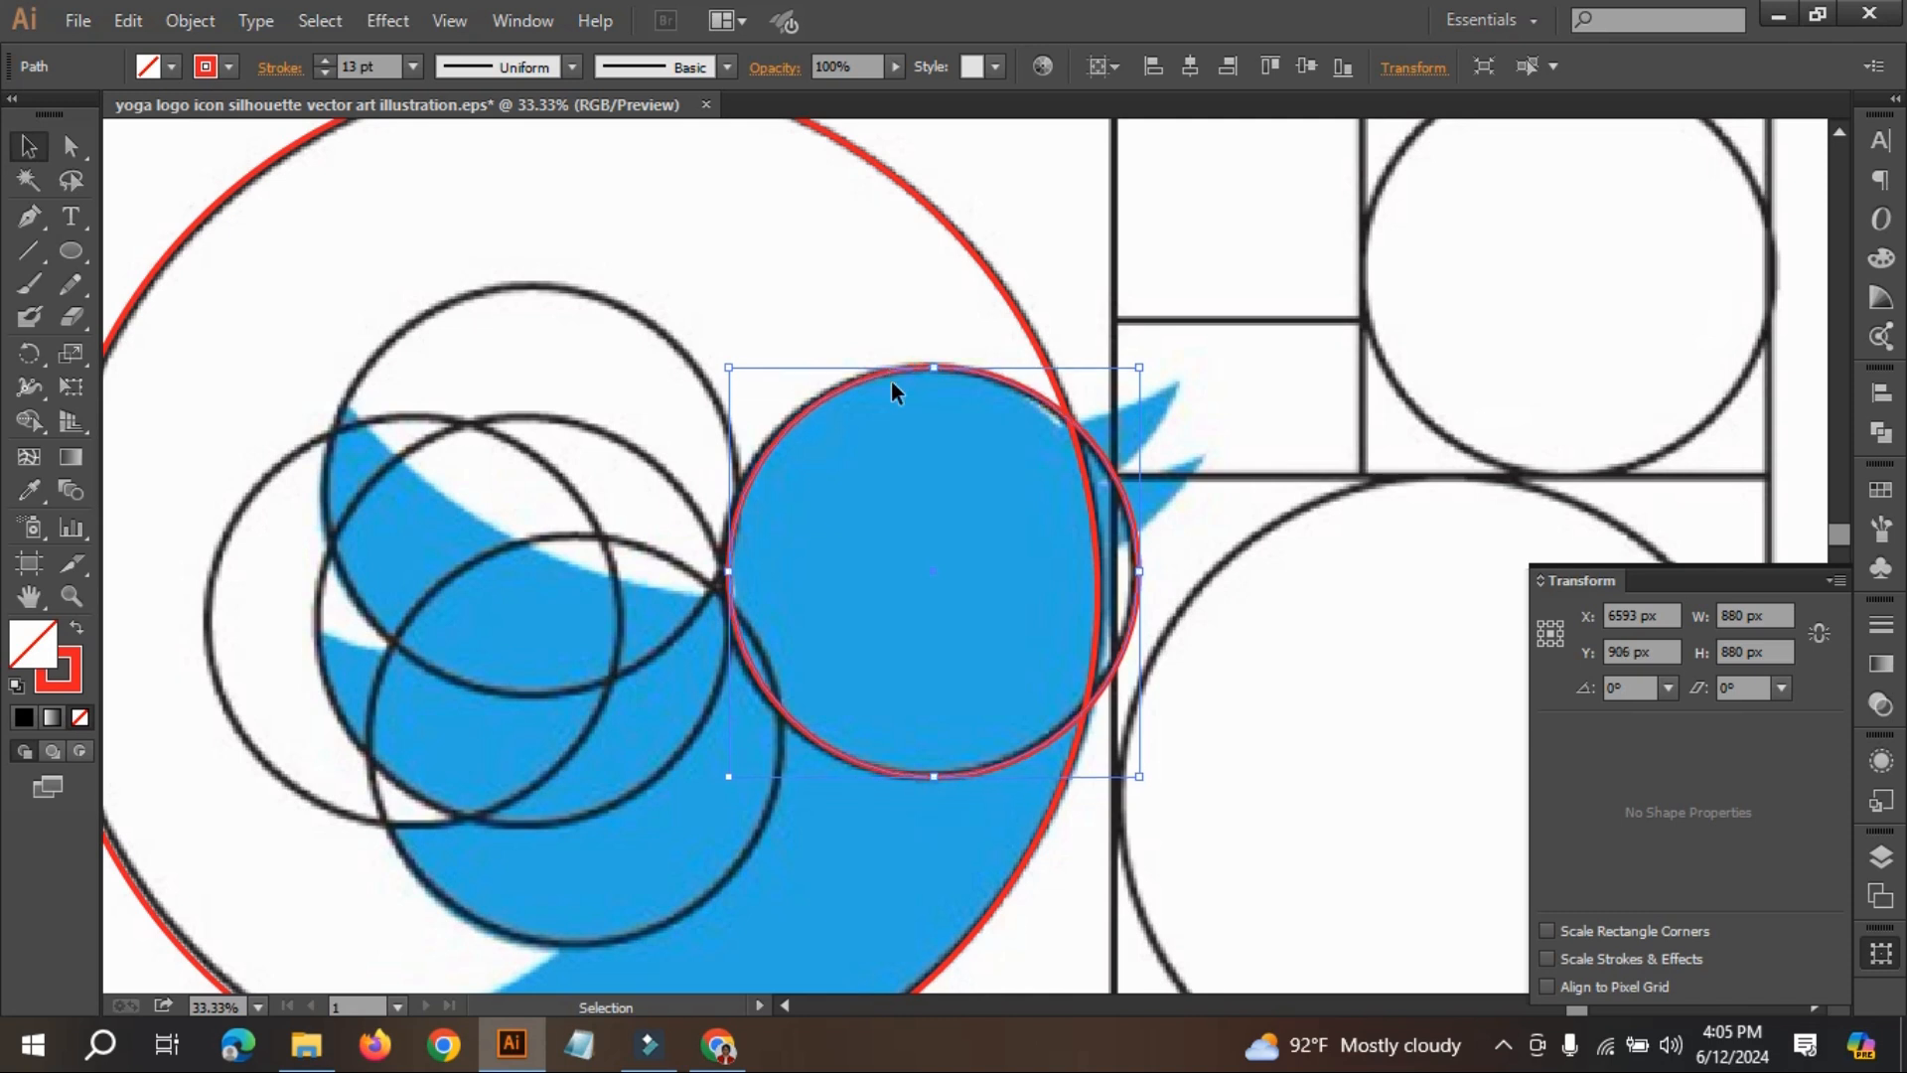
key(Left)
key(Left)
key(Left)
key(Left)
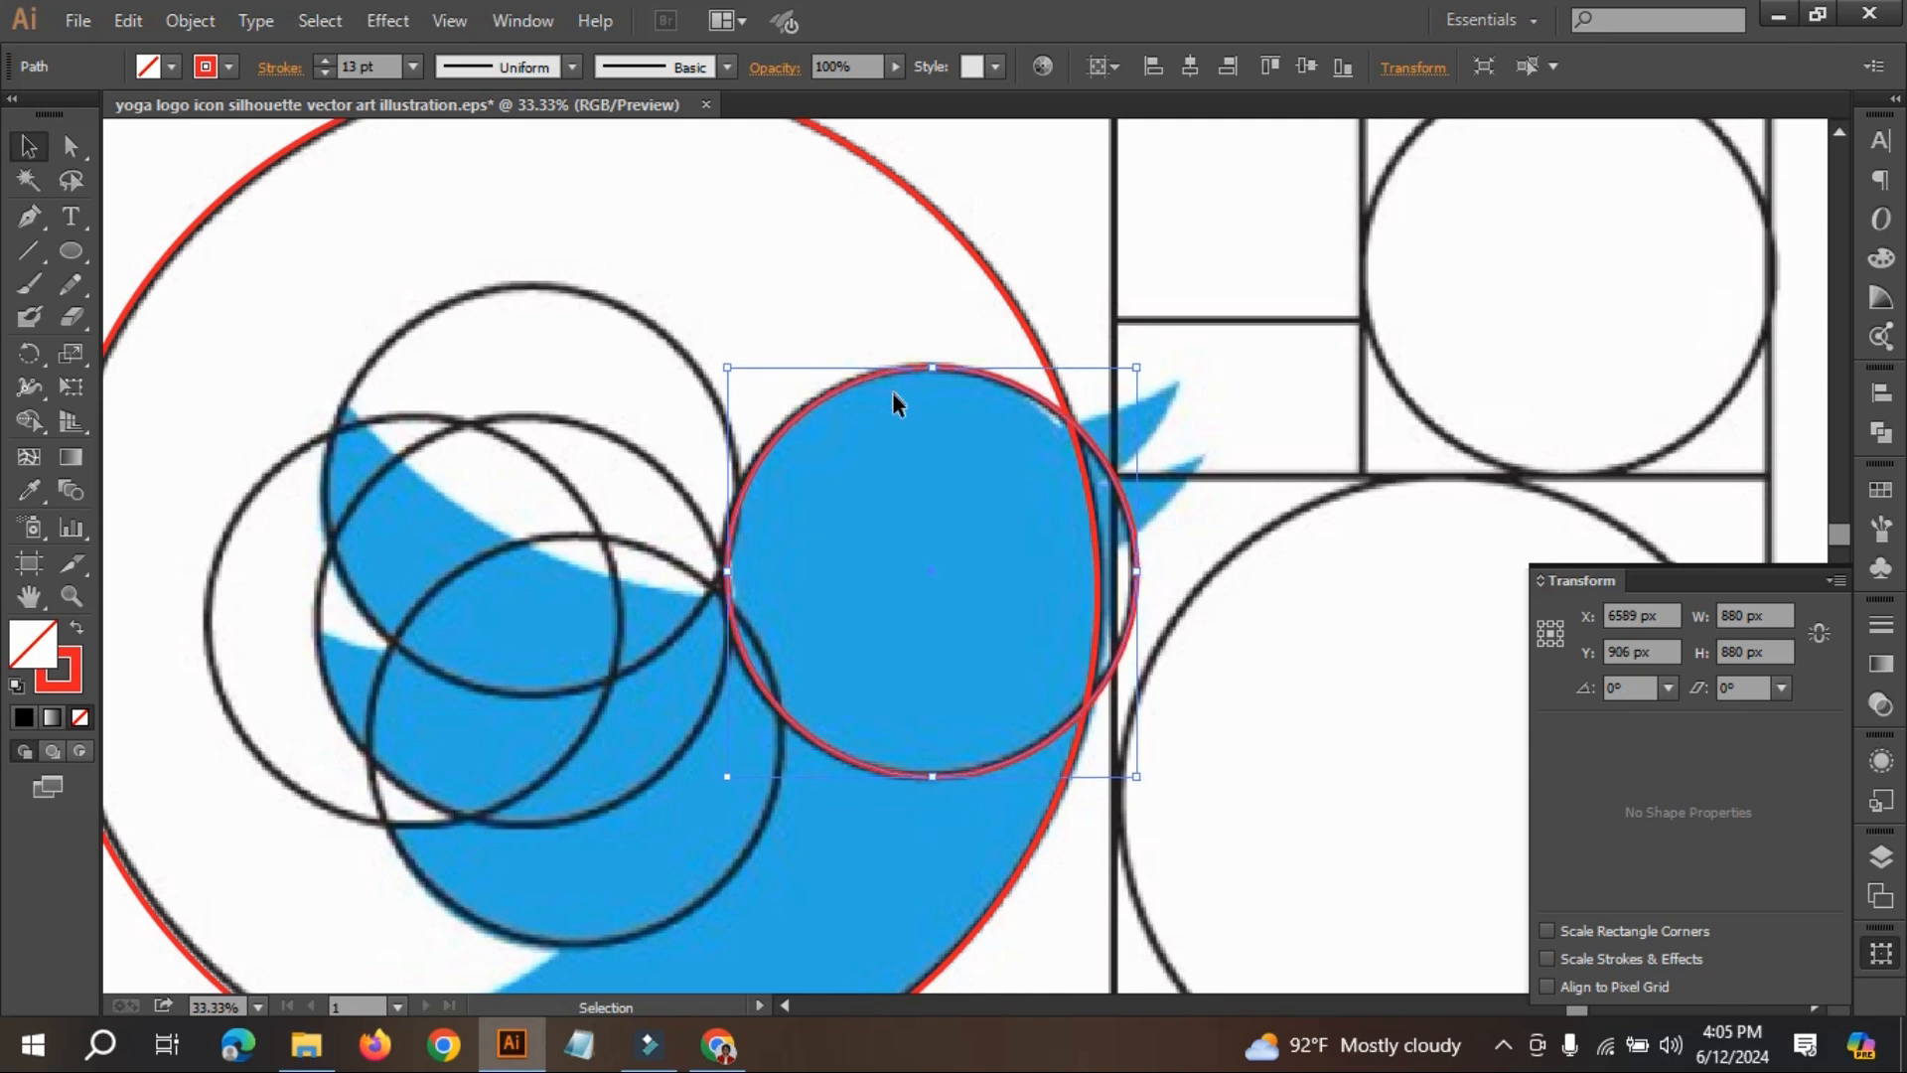
- Duplicate the head circle onto the uppermost small construction circle over the wing
click(800, 730)
key(alt)
key(alt)
drag(808, 733, 412, 652)
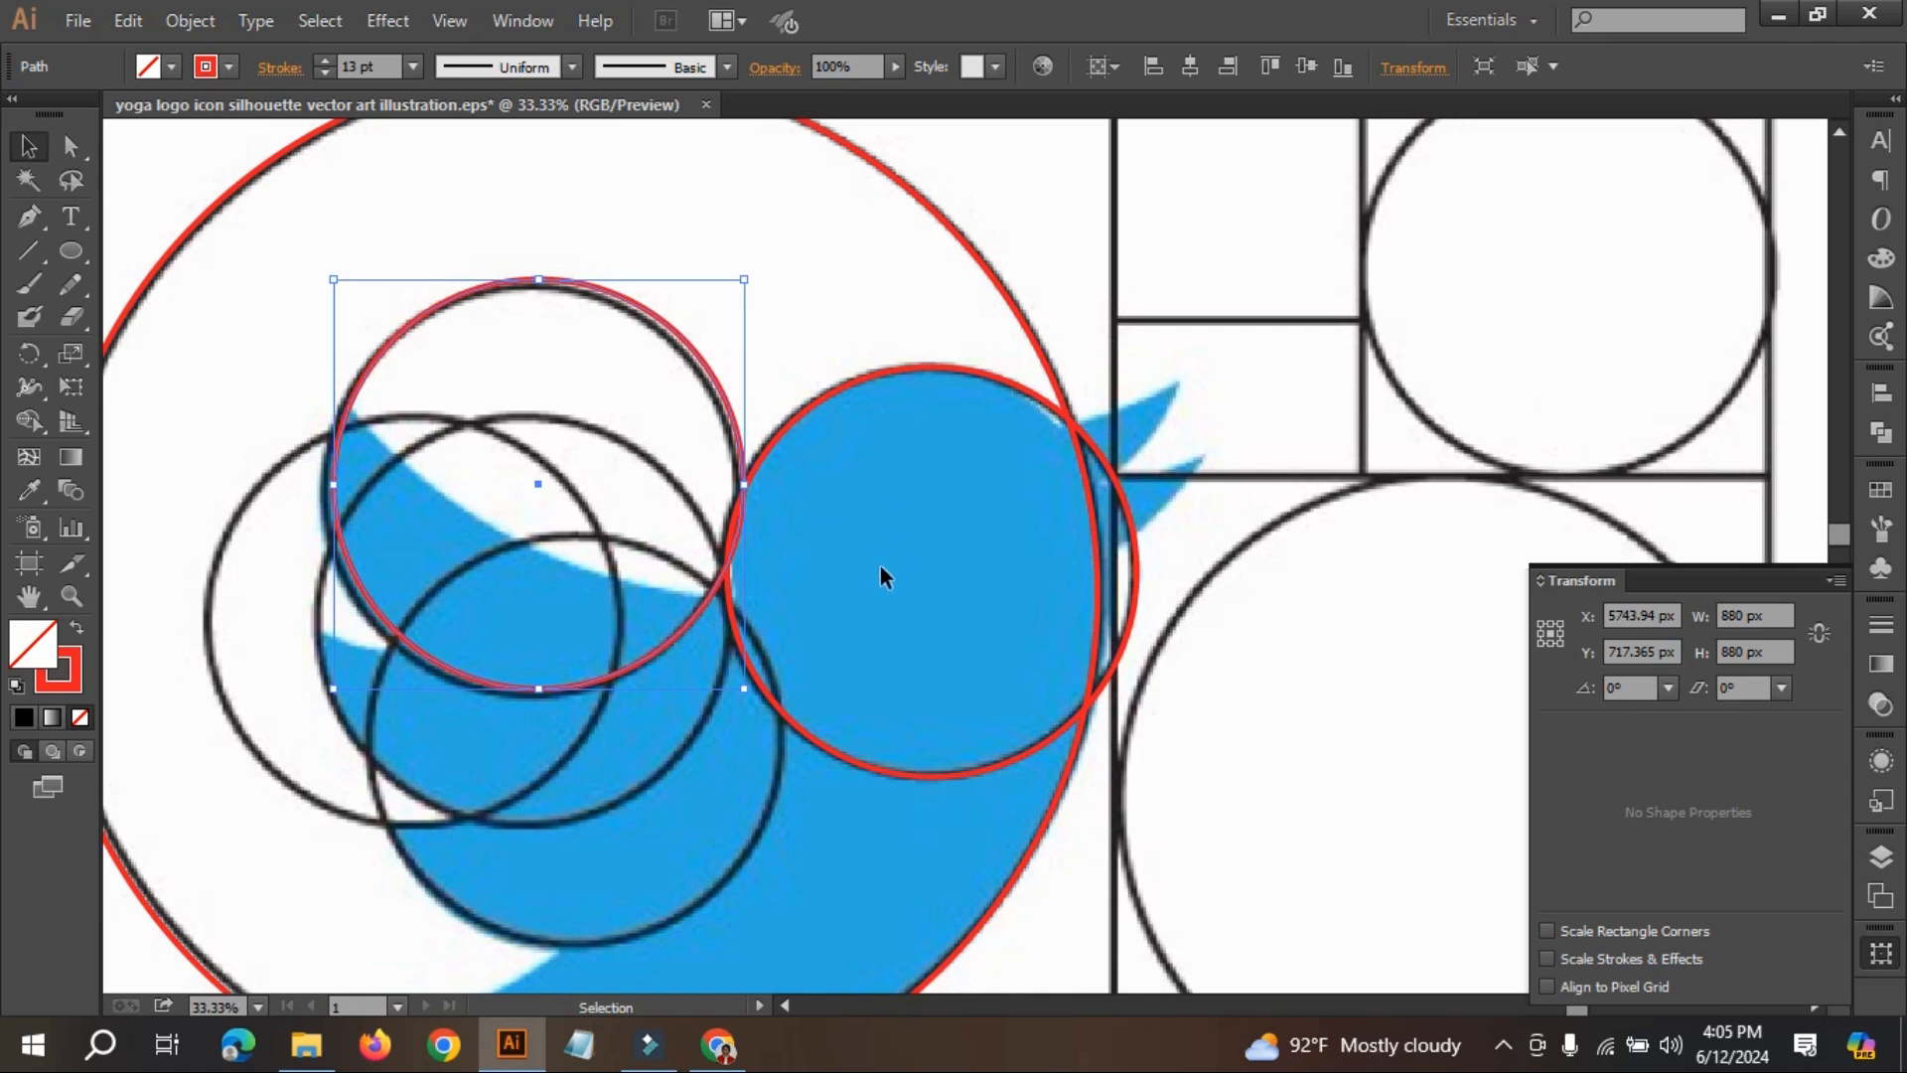
- Nudge the copied wing circle left and down to about X 5733 px, Y 723 px so it fits the reference
key(Left)
key(Left)
key(Left)
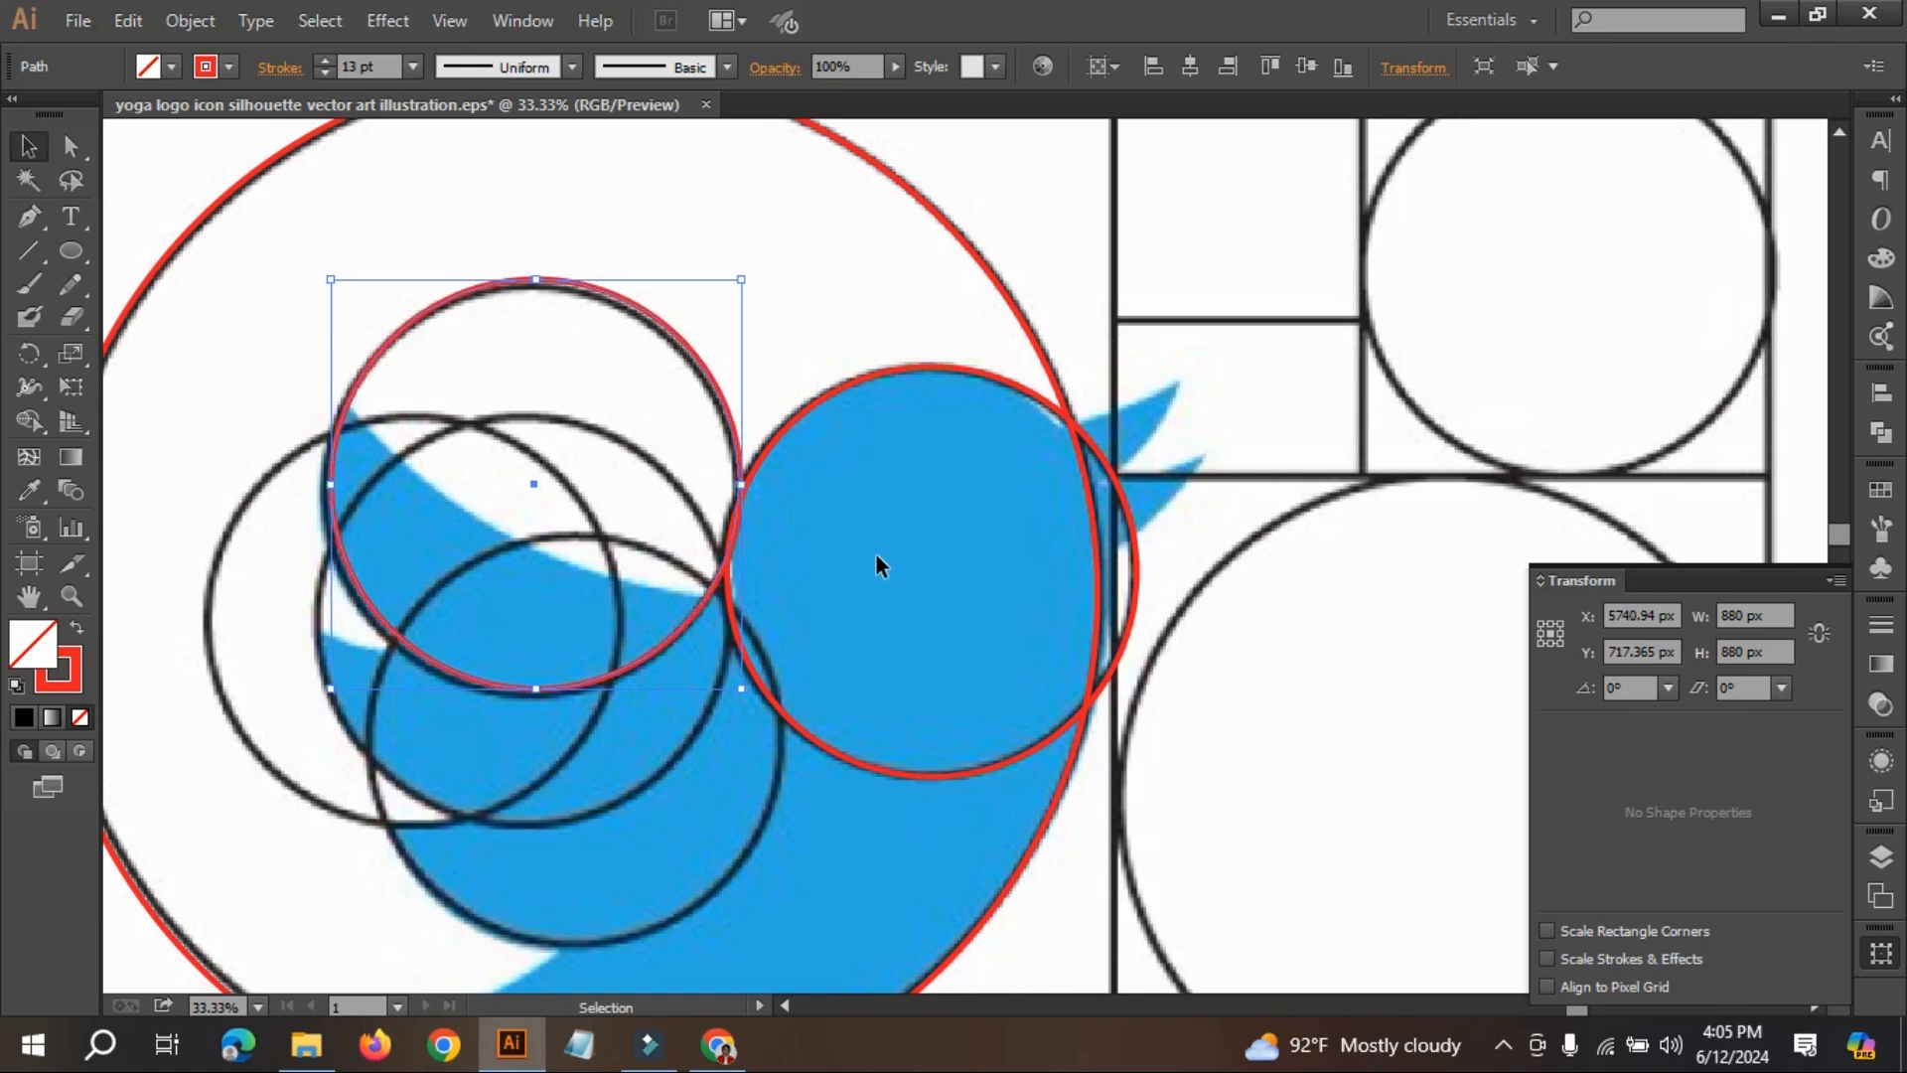
key(Left)
key(Left)
key(Left)
key(Left)
key(Left)
key(Left)
key(Left)
key(Left)
key(Down)
key(Down)
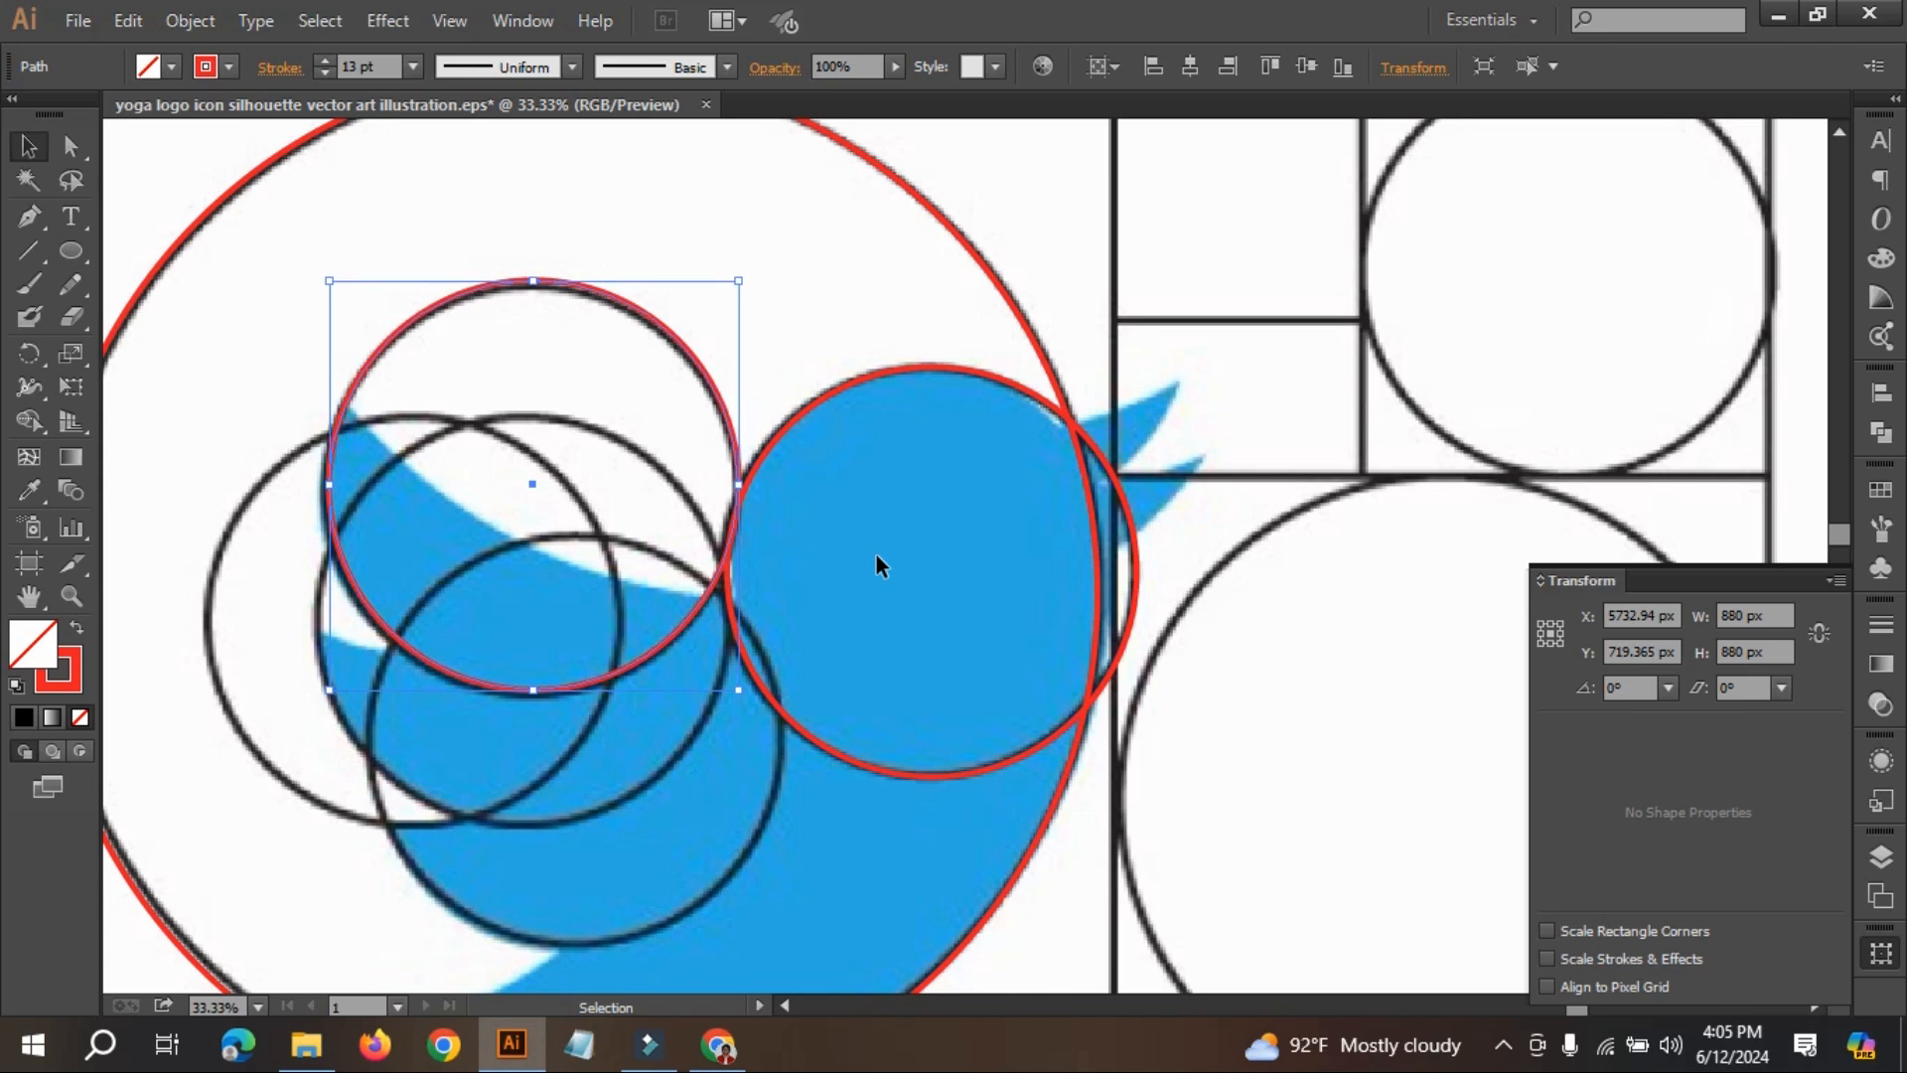
key(Down)
key(Down)
key(Down)
key(Down)
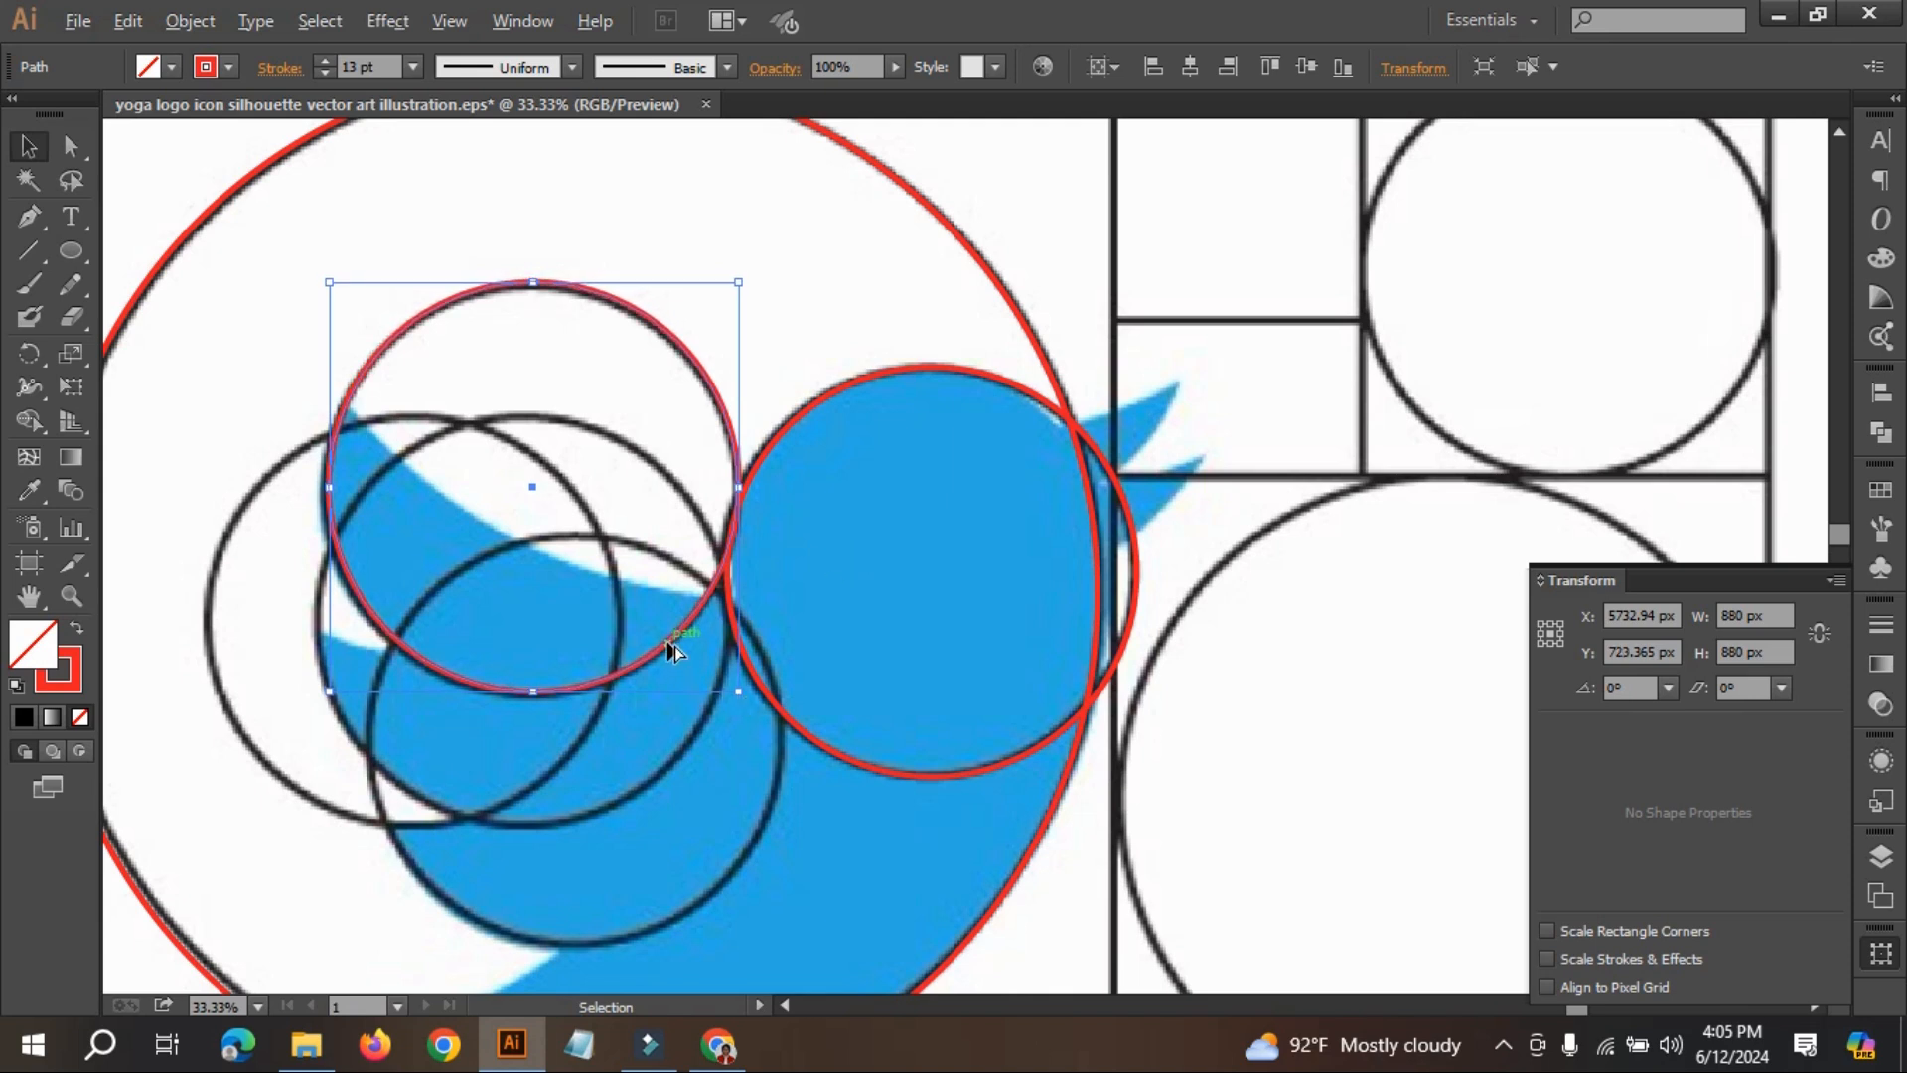
- Copy the 880 px circle onto the three remaining small construction circles of the wing and belly, and deselect
drag(676, 645, 652, 775)
scroll(808, 534, down, 1)
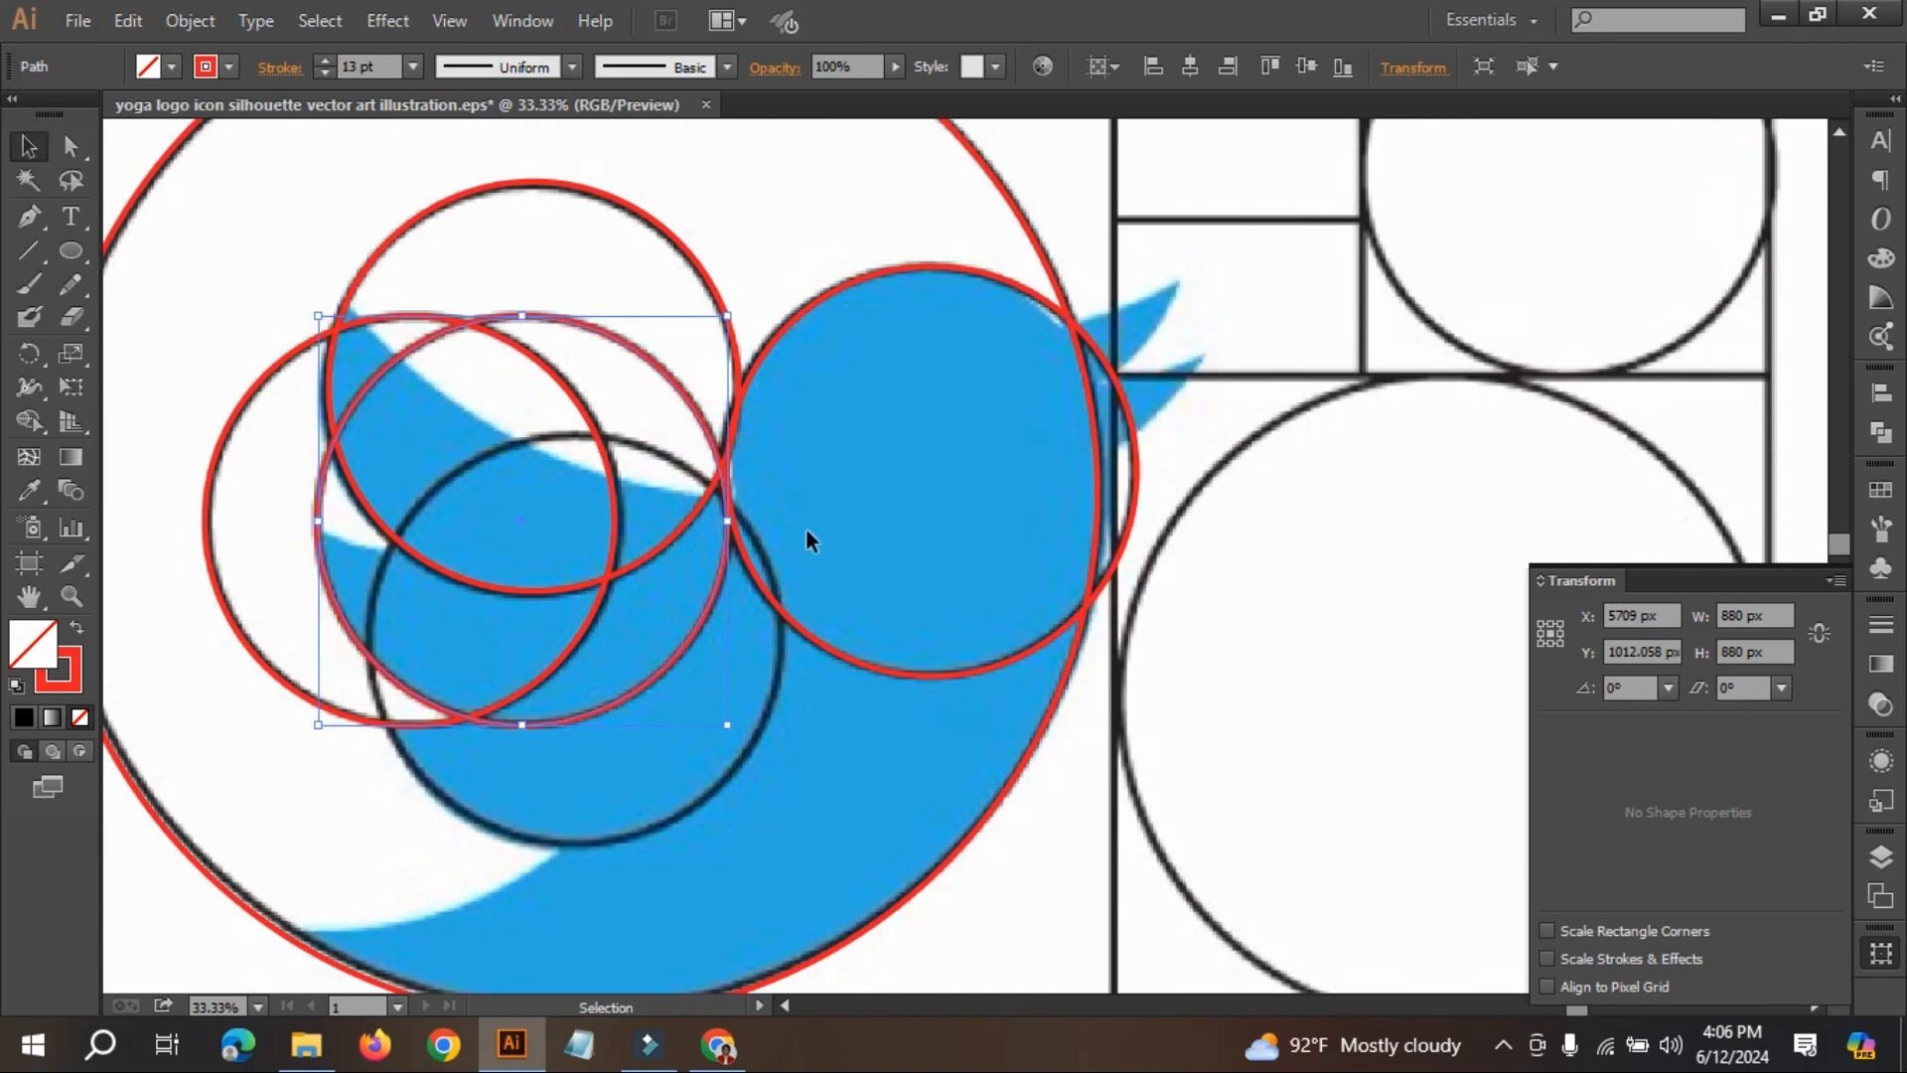
drag(675, 666, 718, 777)
key(ctrl+minus)
key(ctrl+minus)
key(ctrl+minus)
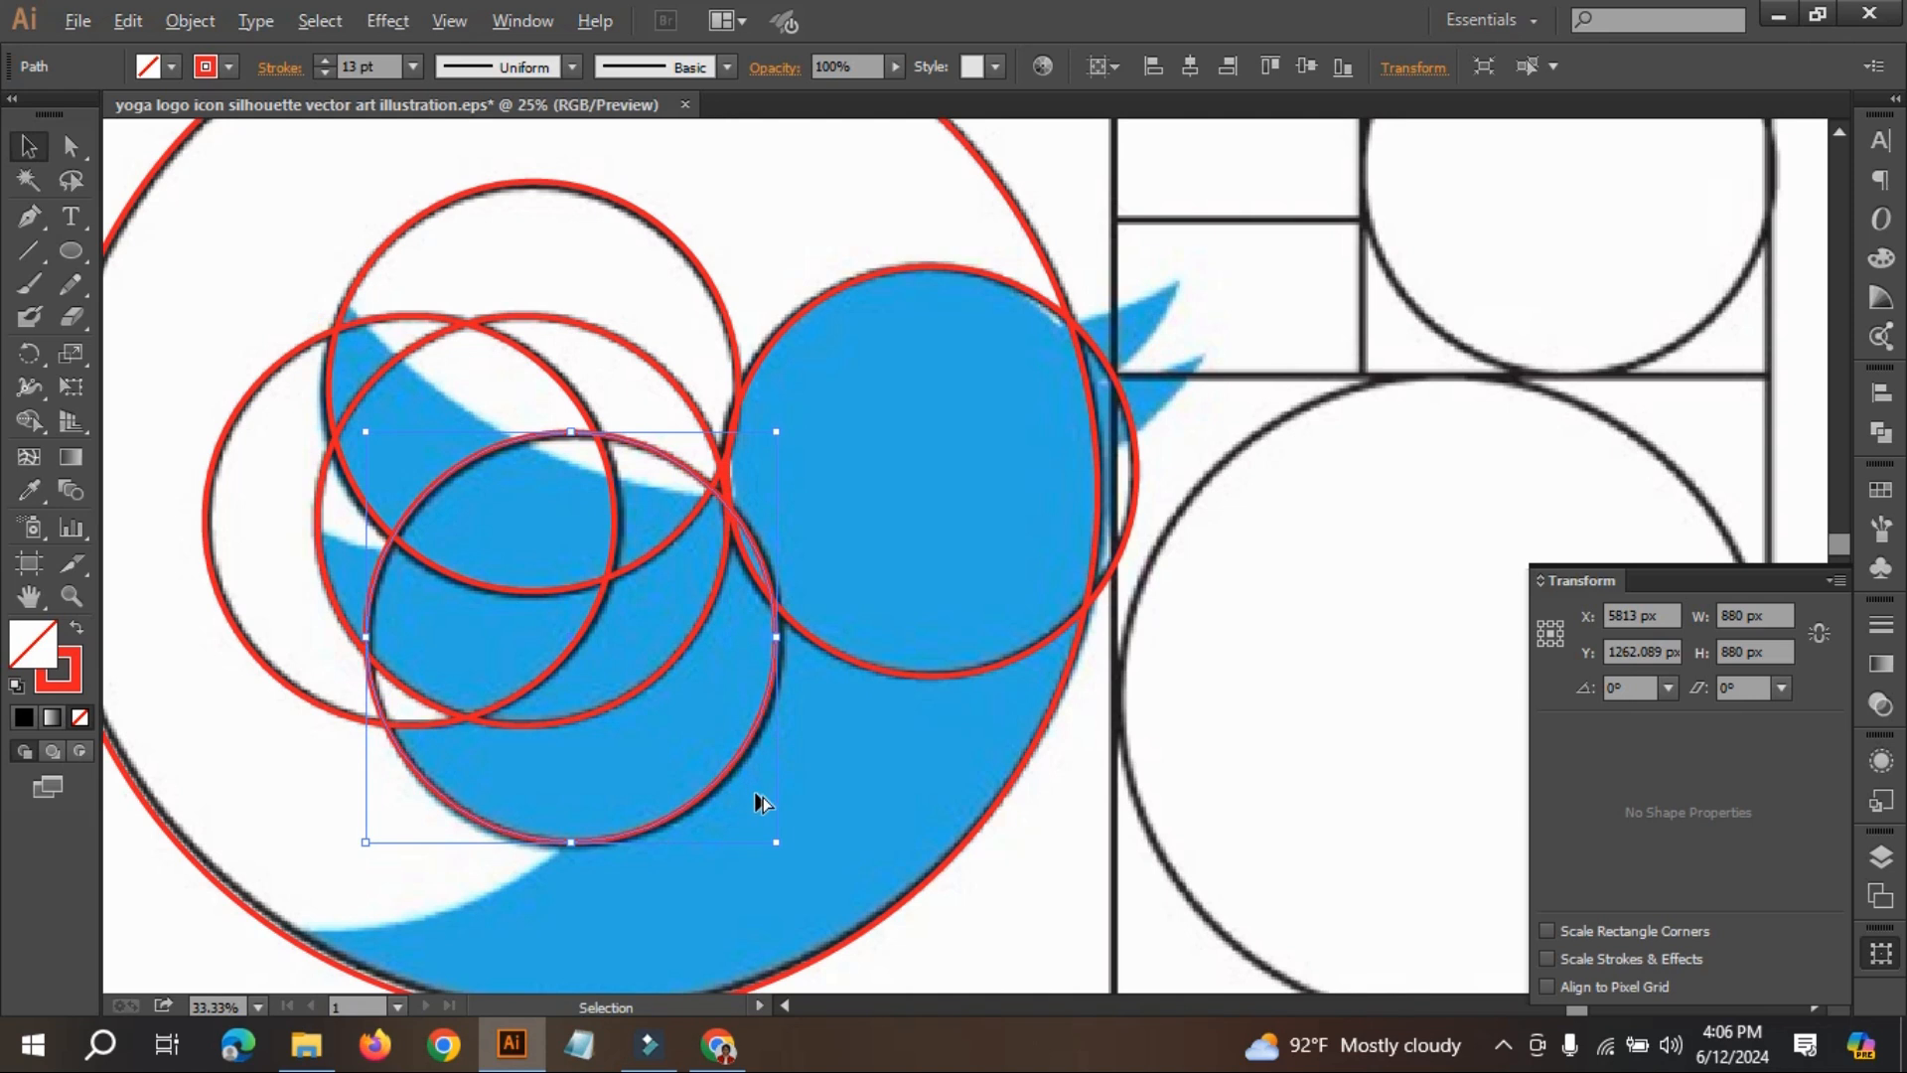
drag(1174, 815, 688, 769)
key(ctrl+plus)
key(ctrl+plus)
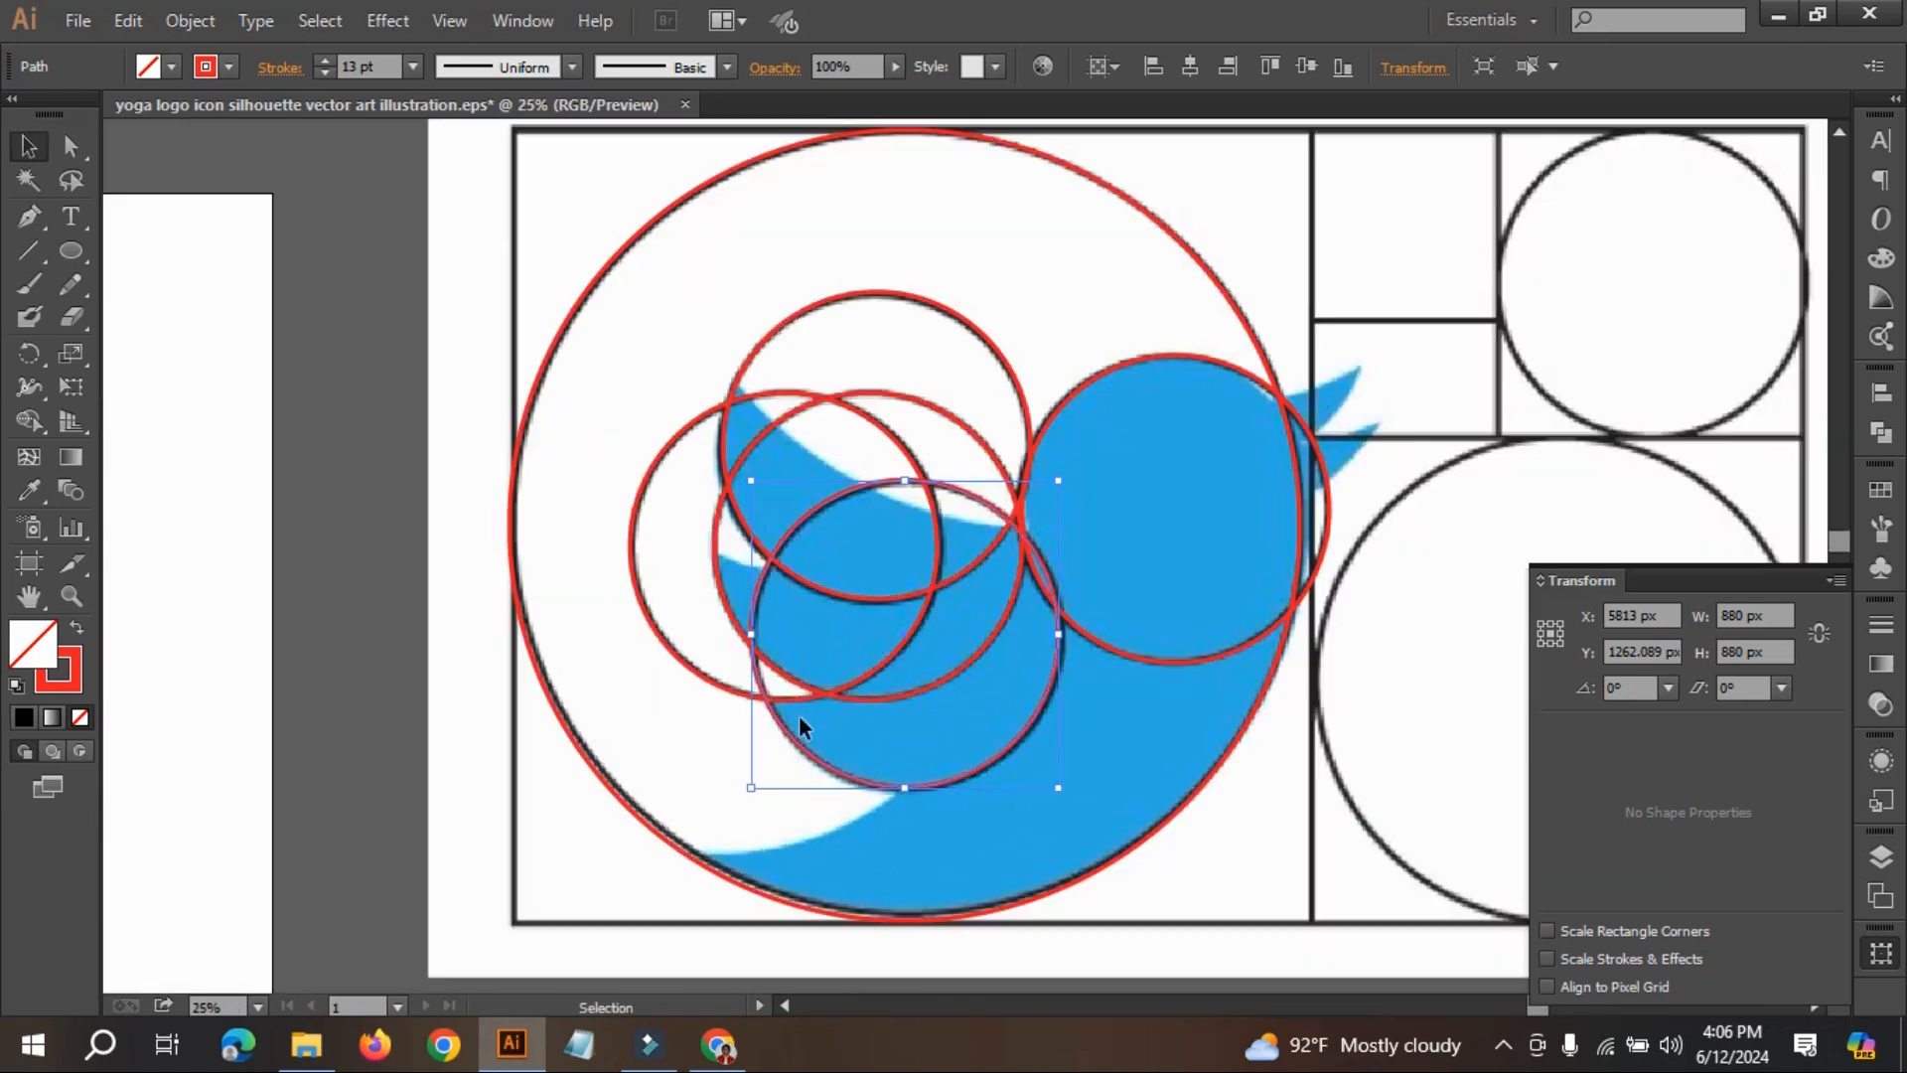
scroll(1023, 695, down, 1)
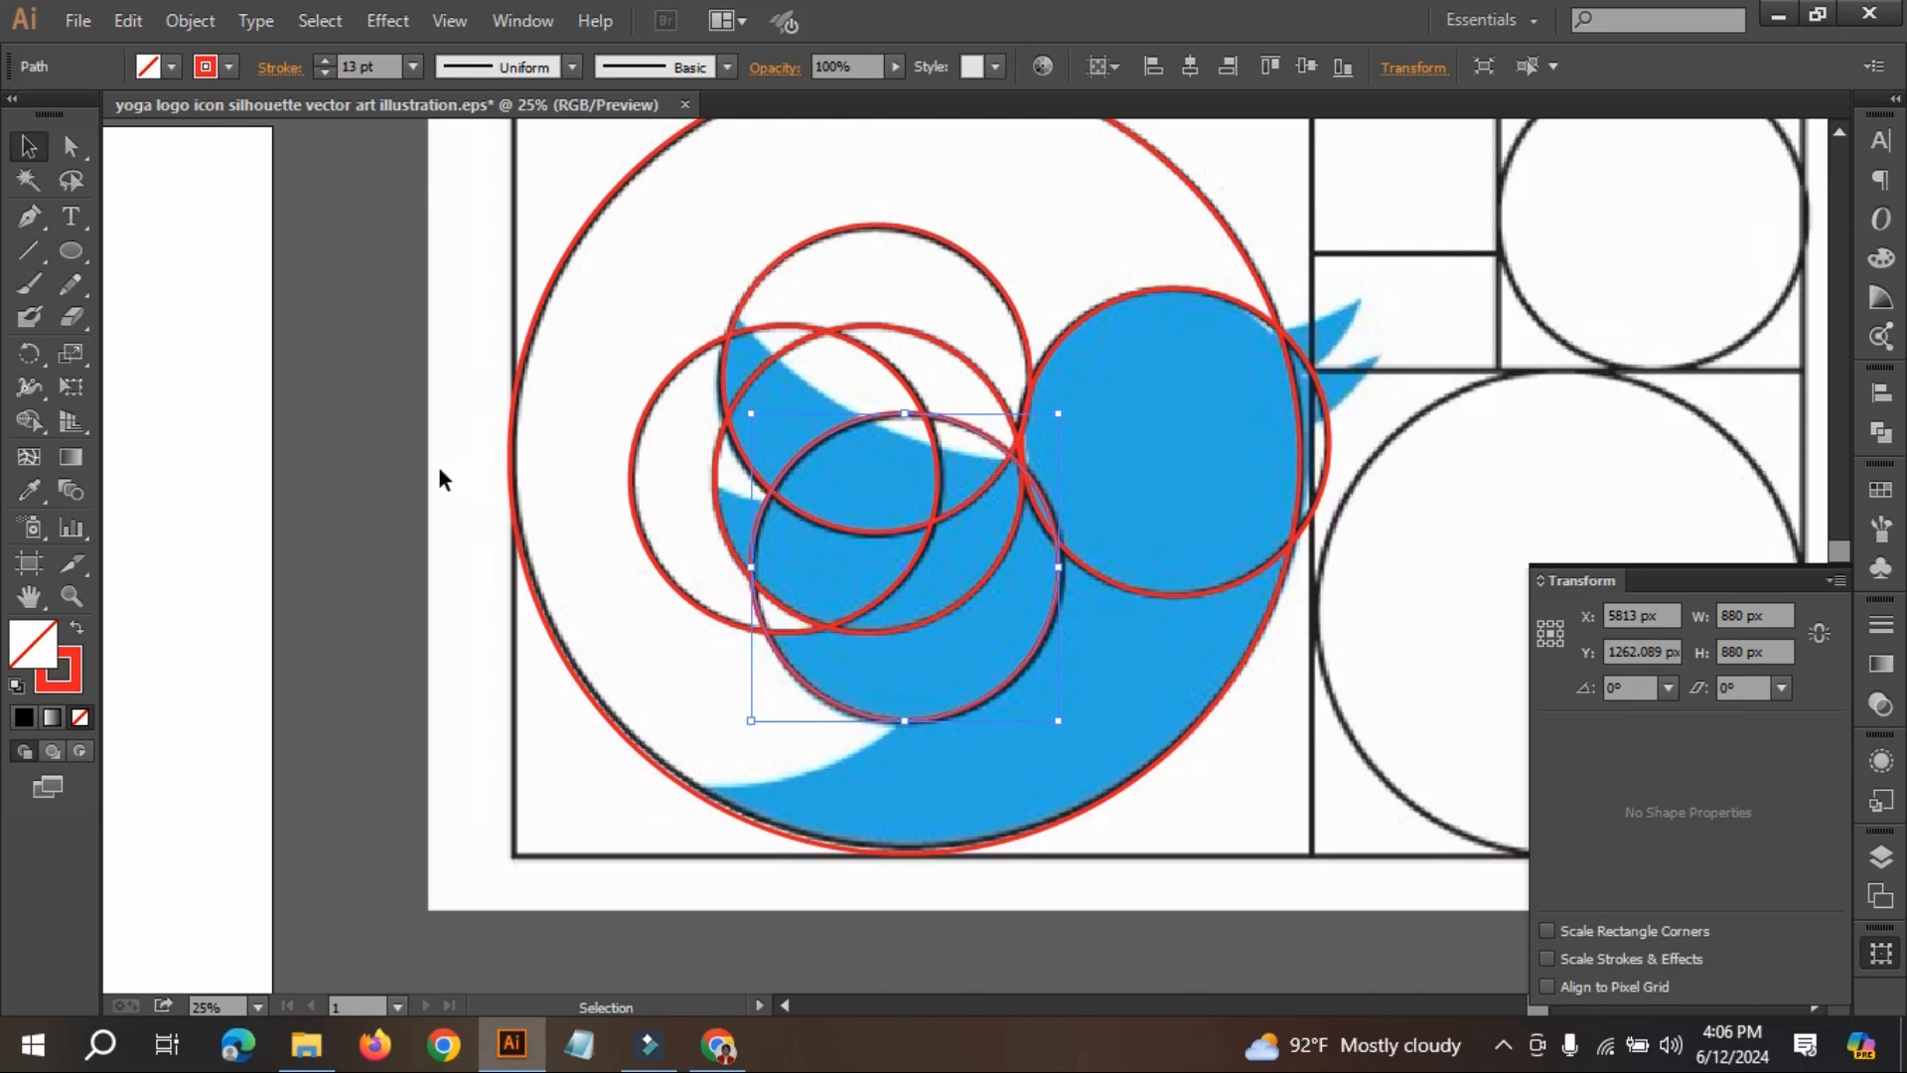
click(1225, 745)
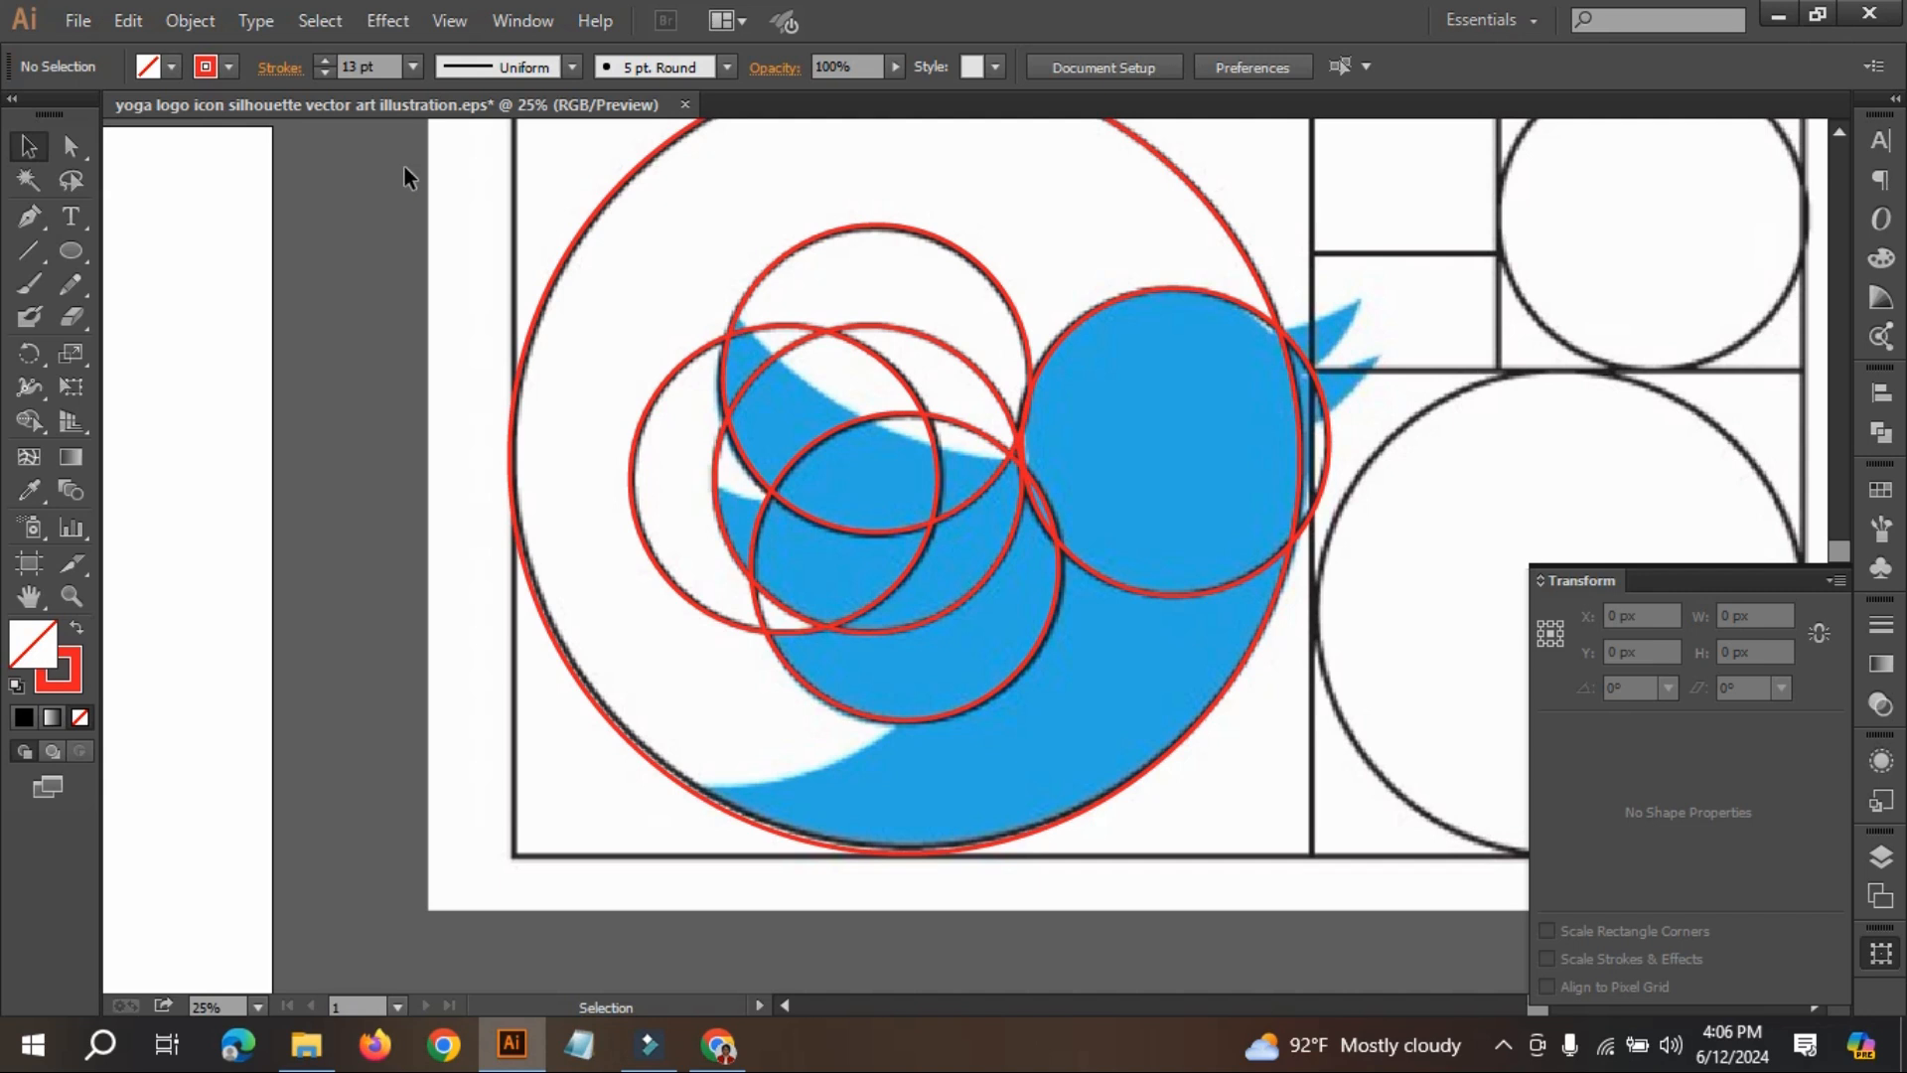
- Select all the red circles and define the large circle's area outside the small circles with the Shape Builder tool
drag(398, 169, 1365, 849)
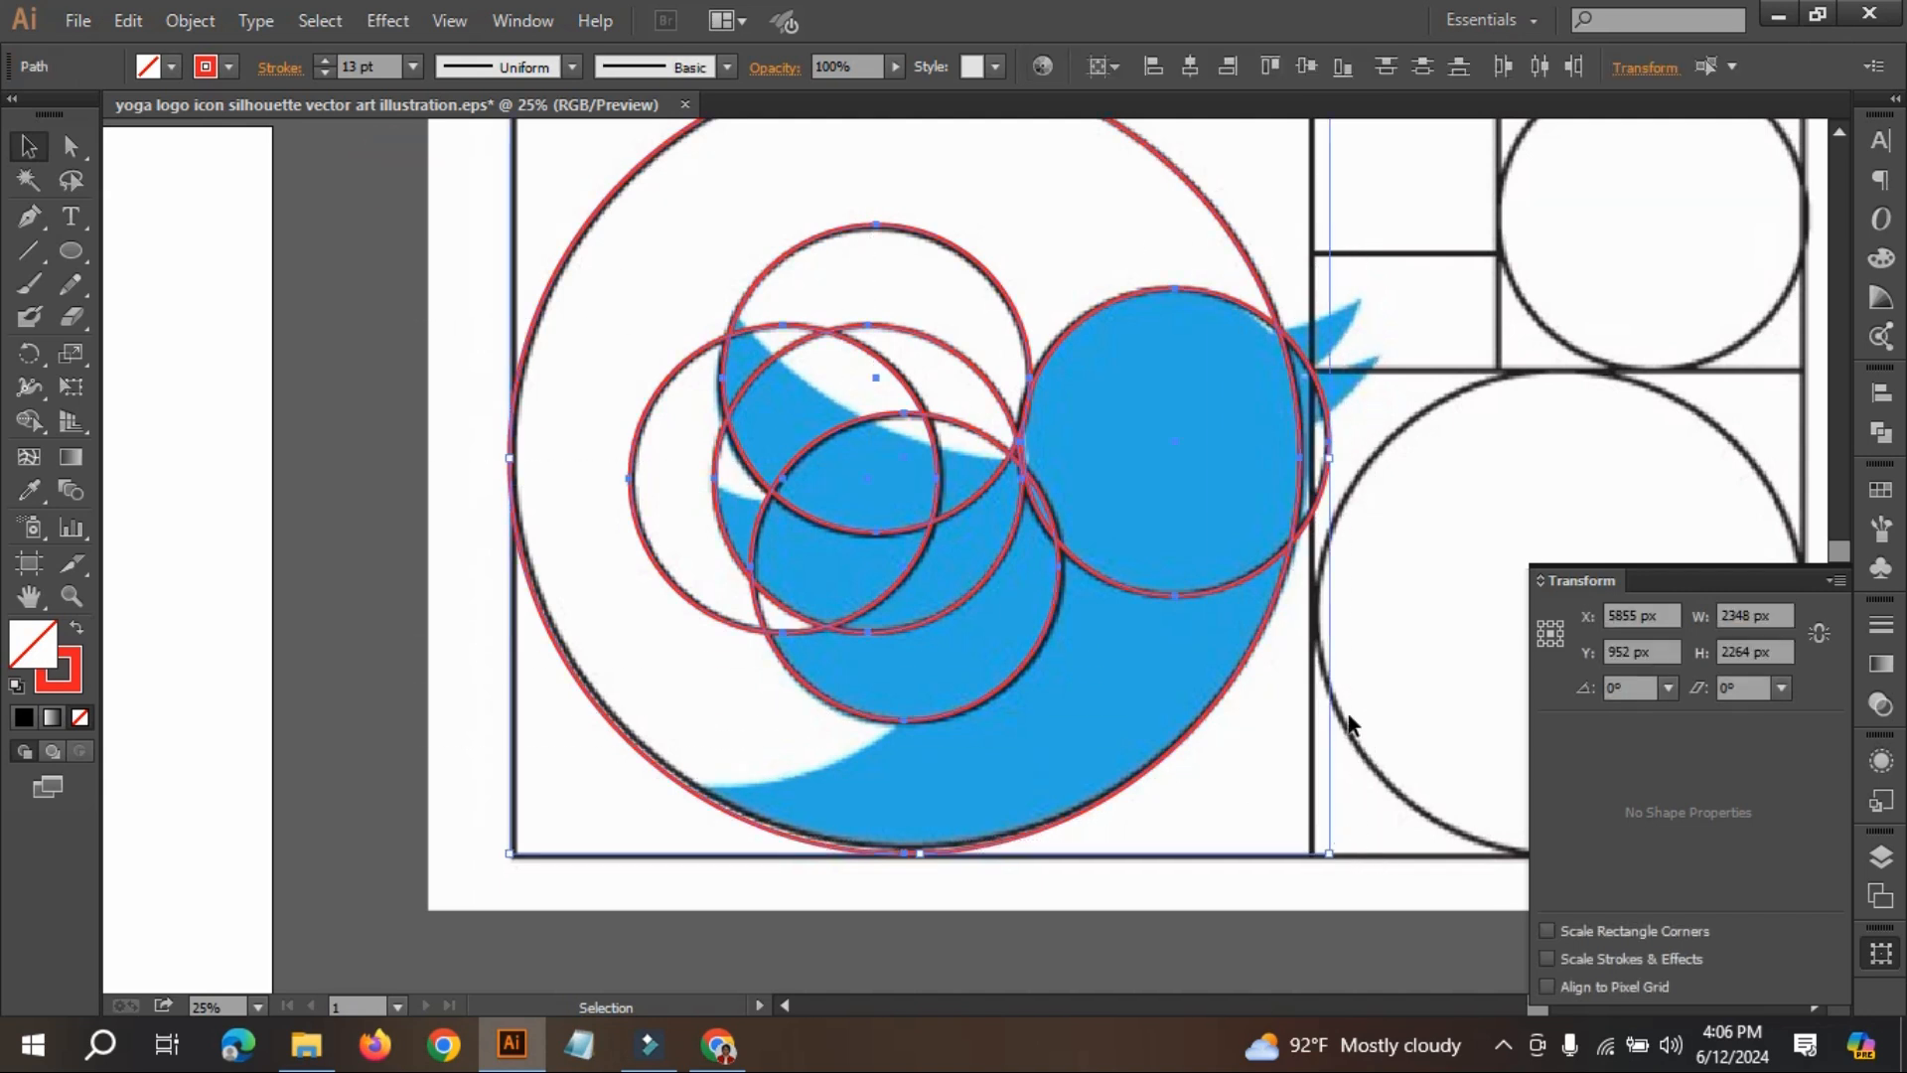
click(29, 420)
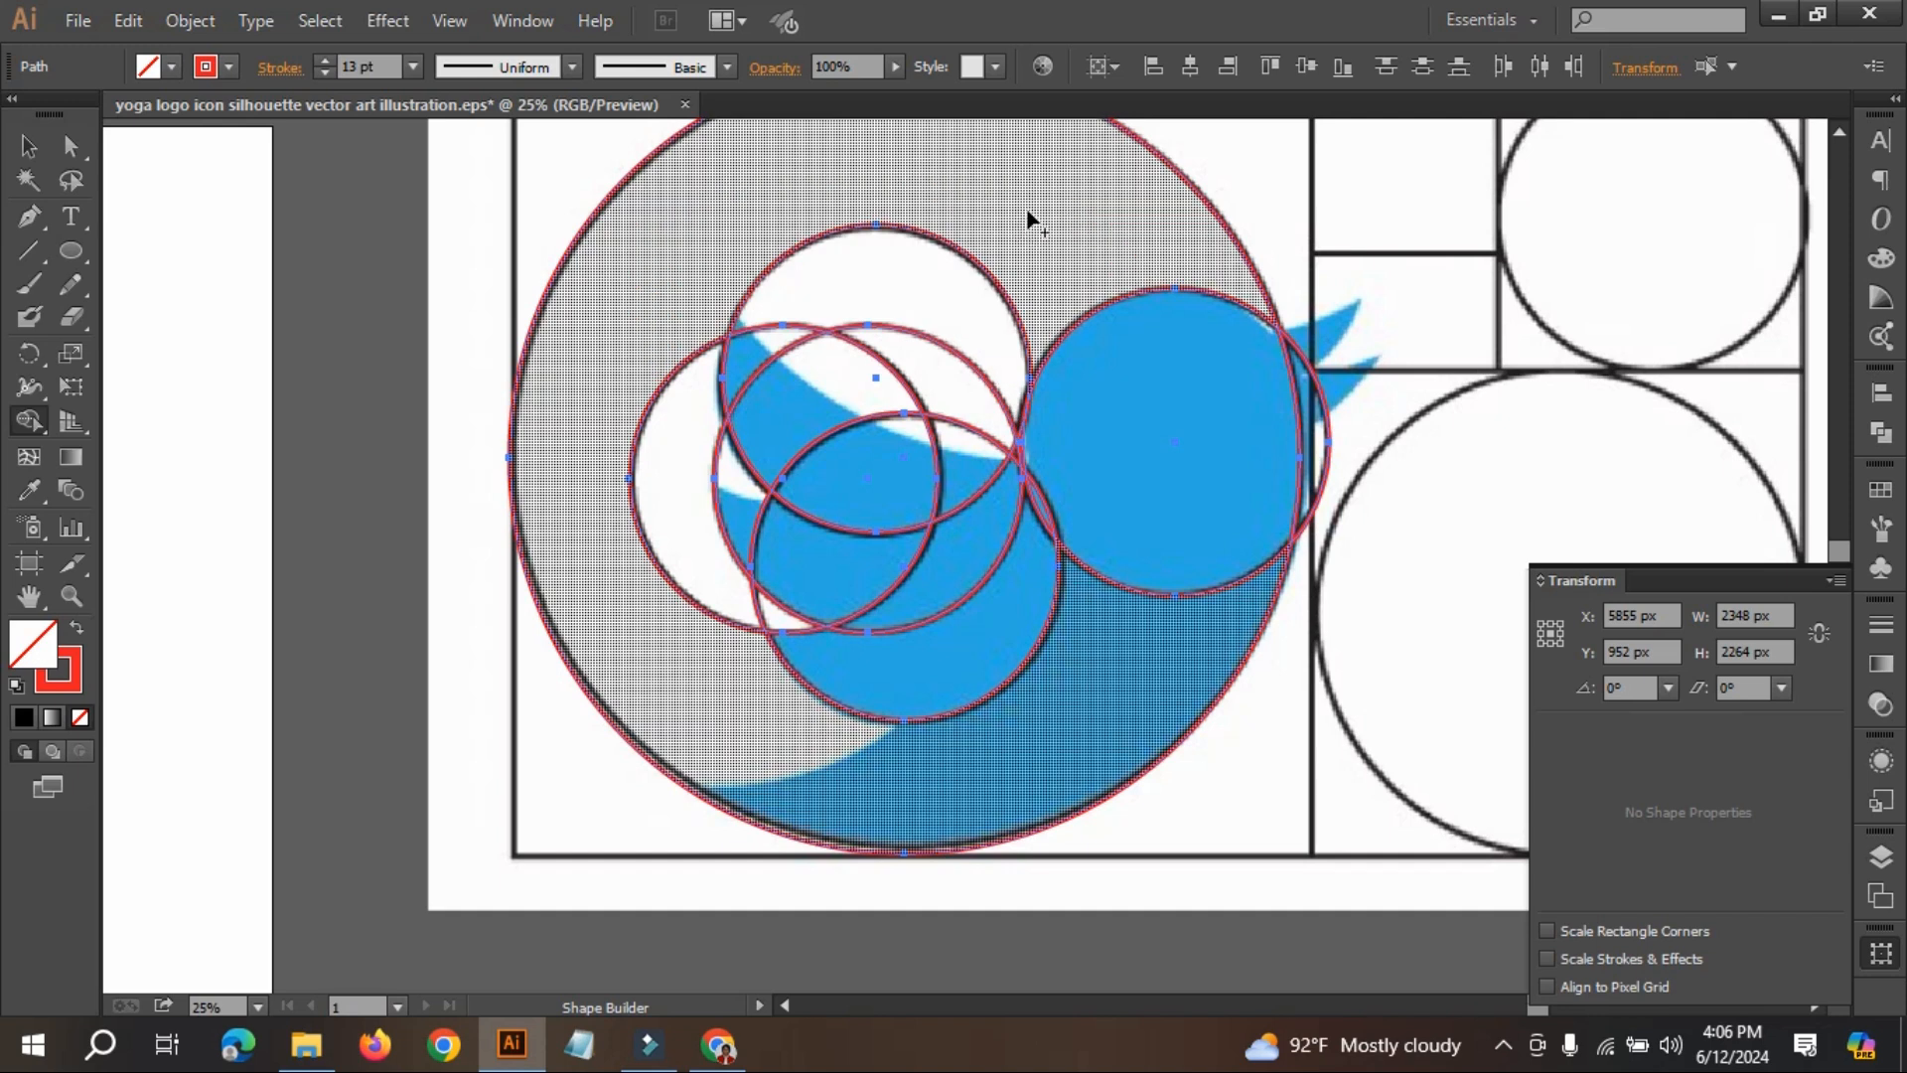
click(1027, 207)
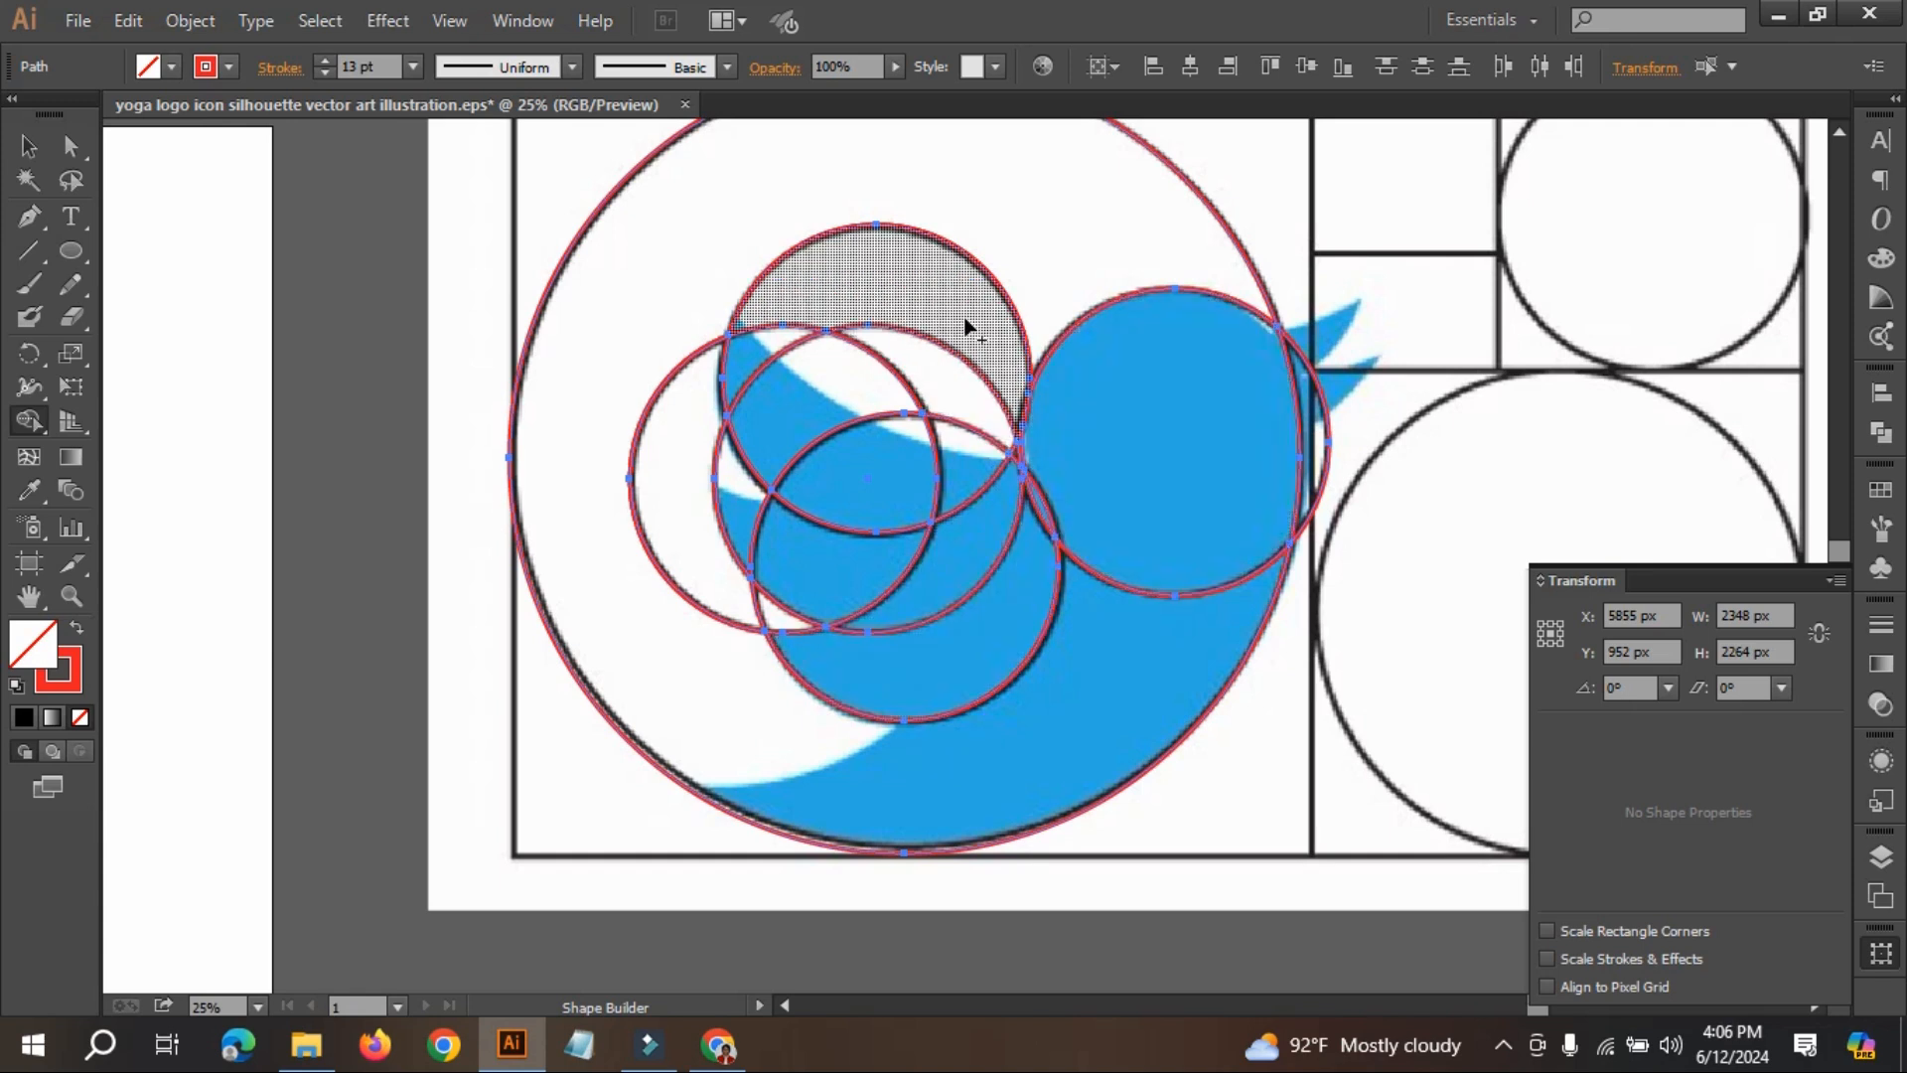
- Delete the large circle's outer area and the adjoining upper wing regions with the Shape Builder tool, and deselect
drag(979, 242, 983, 405)
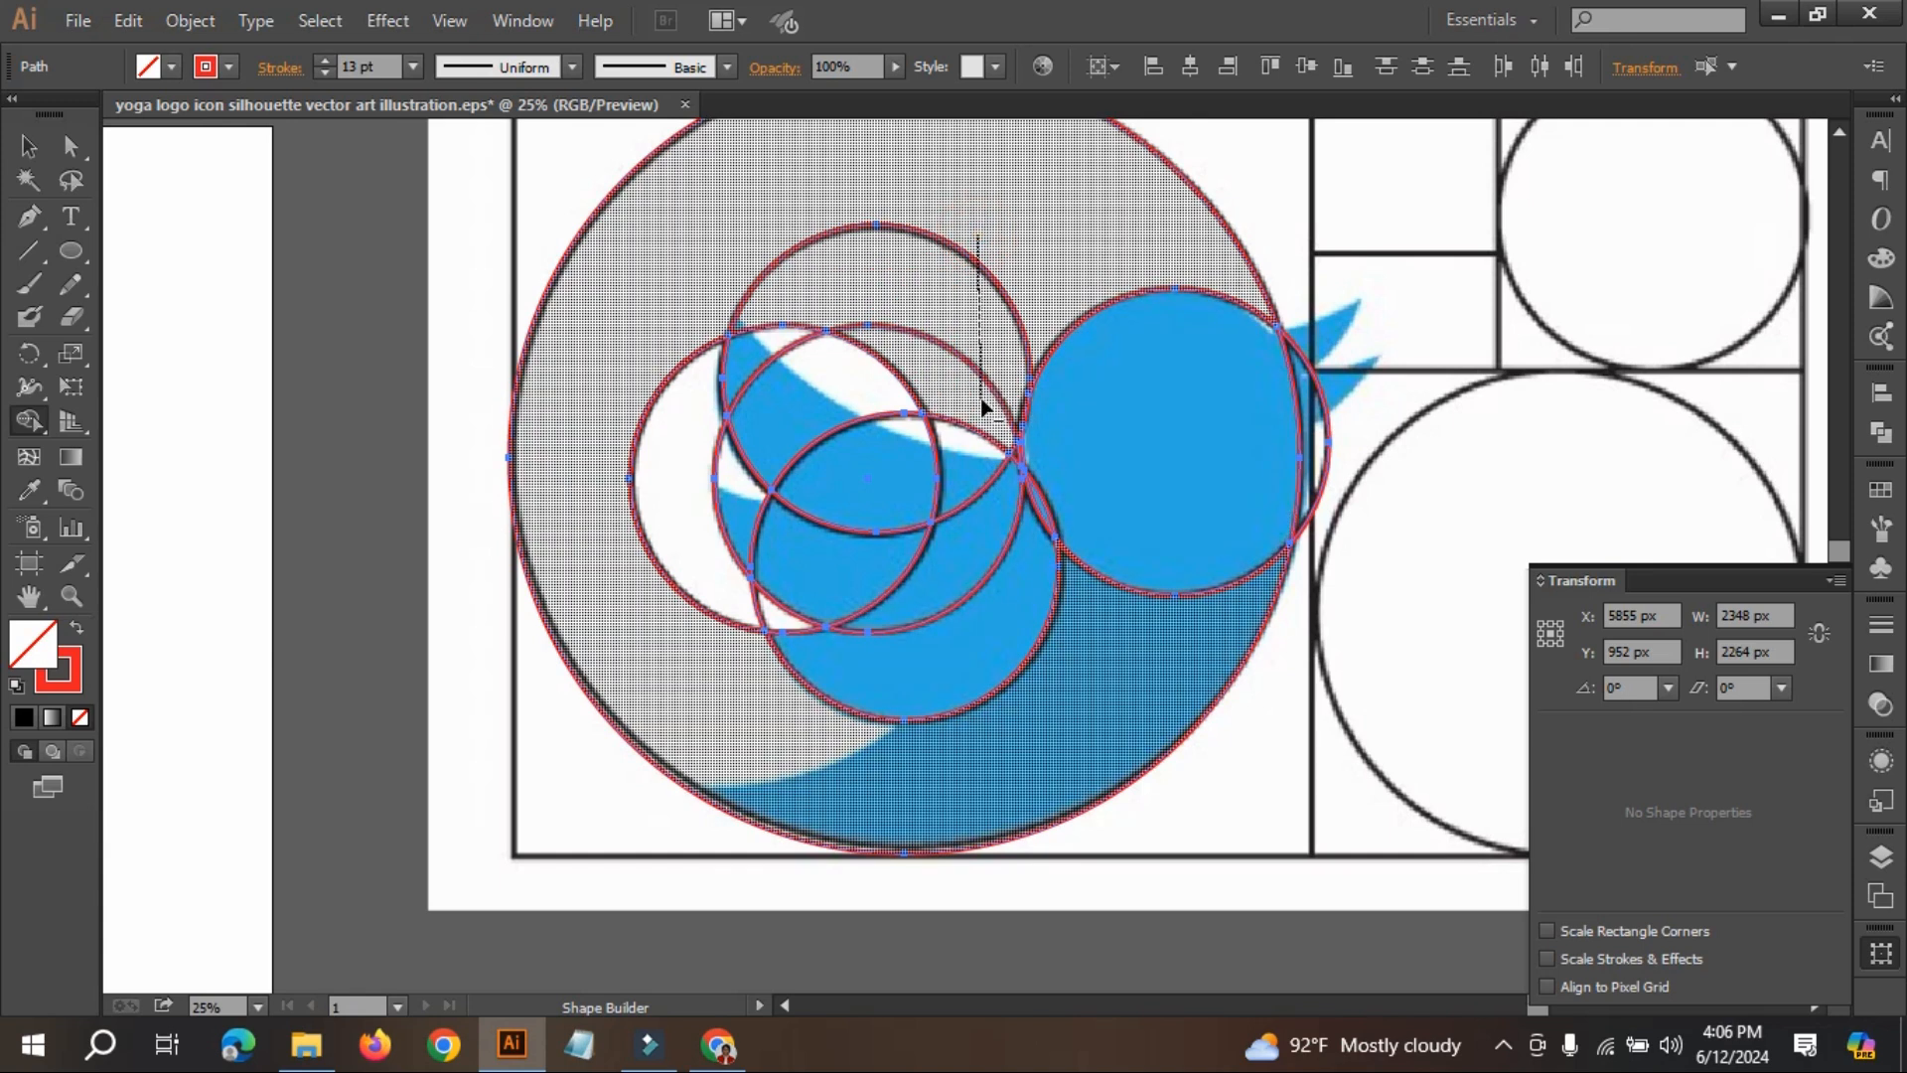
drag(1587, 267, 1499, 307)
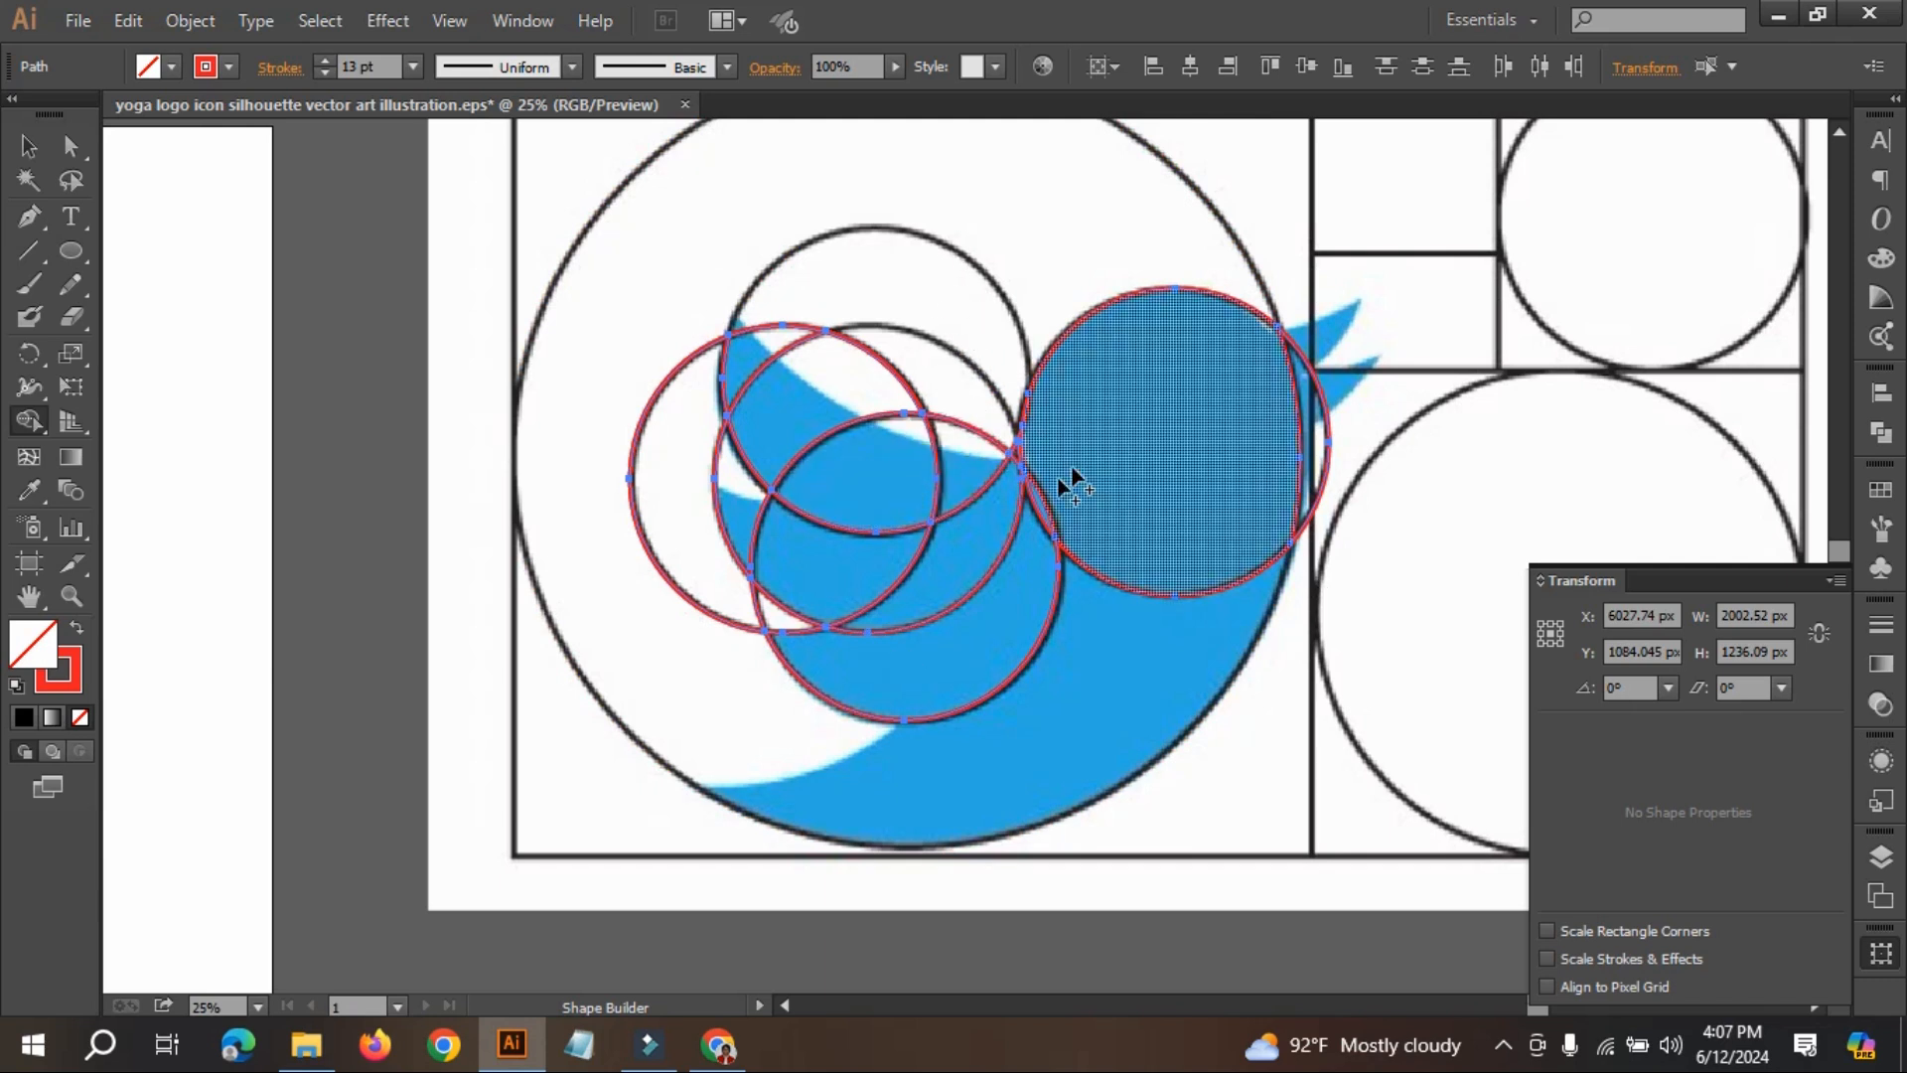
mouse_move(832, 290)
mouse_down()
mouse_move(839, 336)
mouse_move(812, 342)
mouse_move(797, 329)
mouse_move(892, 364)
mouse_up()
key(ctrl)
scroll(1205, 453, down, 1)
click(28, 146)
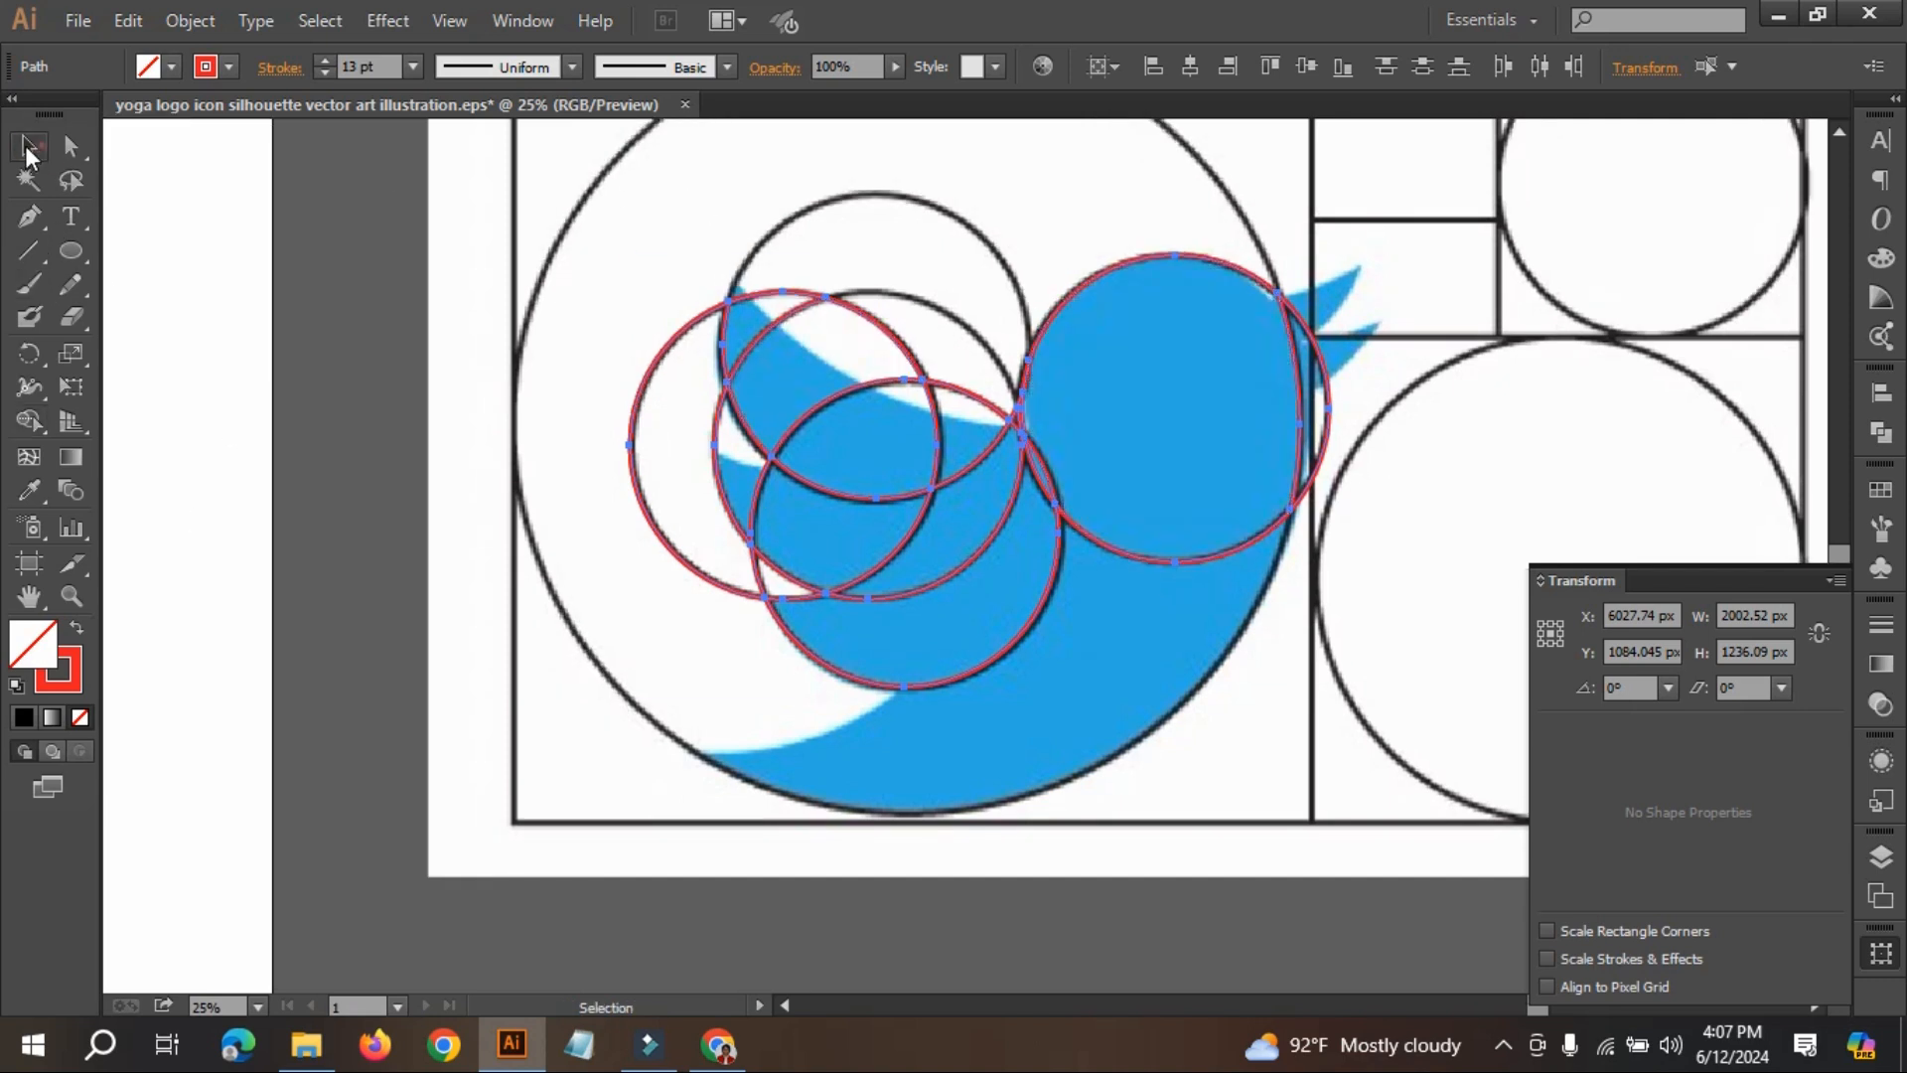
click(1230, 772)
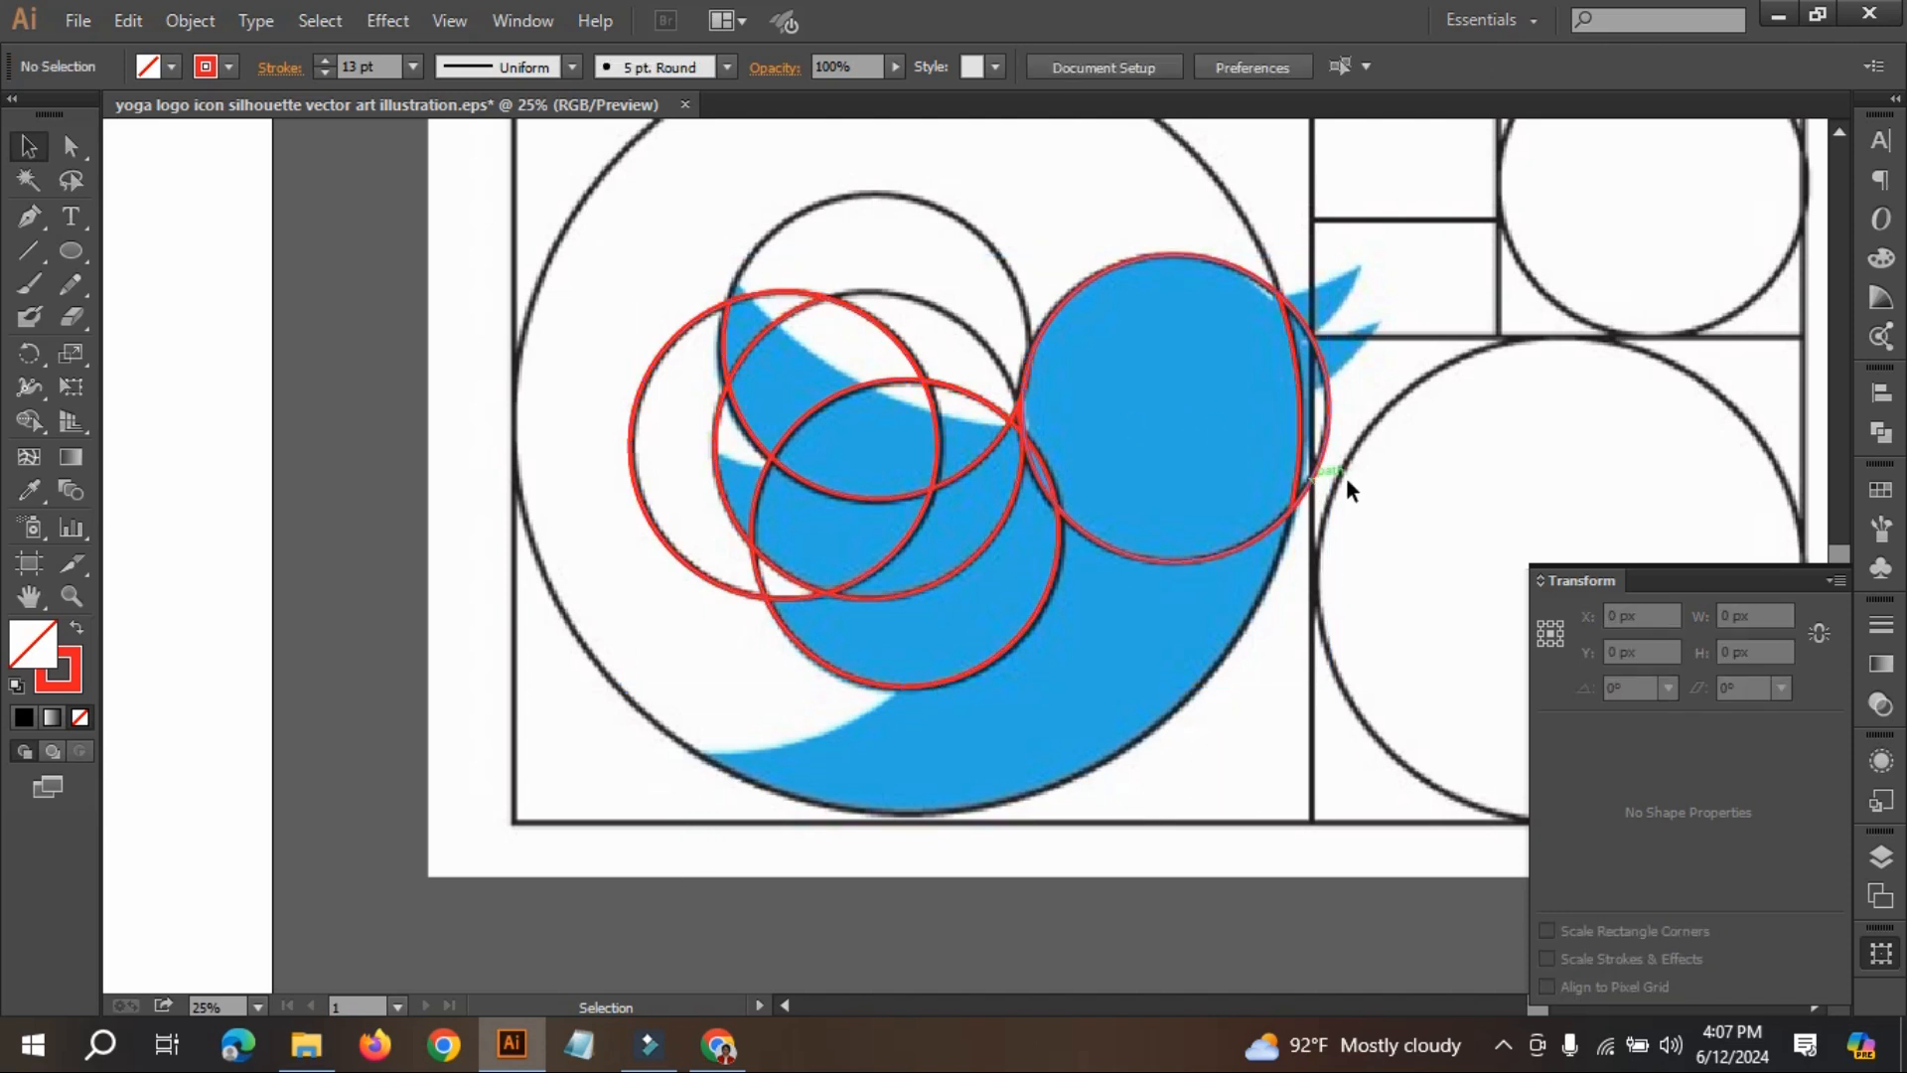
- Draw one ellipse along the tail's upper curve and another about 1764 × 958 px along the wing's upper edge
scroll(1398, 428, up, 2)
click(69, 251)
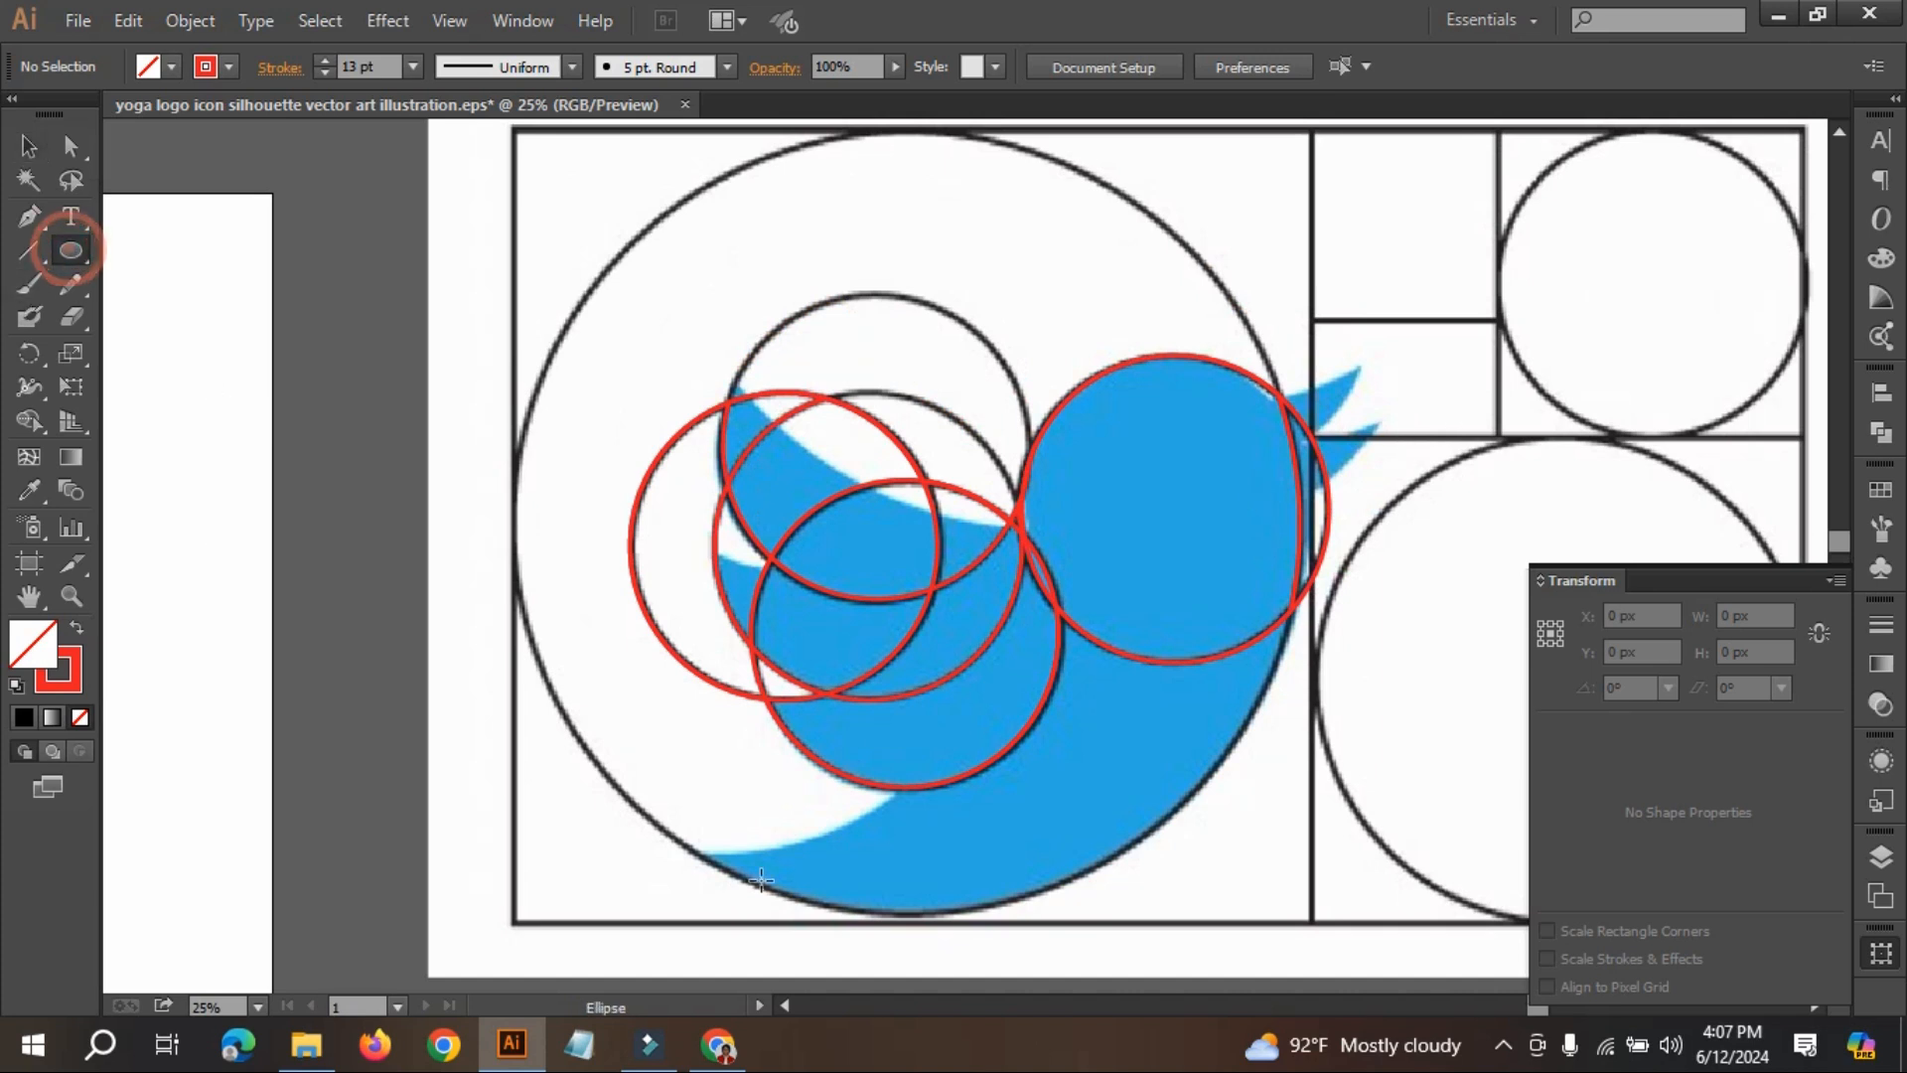
drag(431, 430, 983, 856)
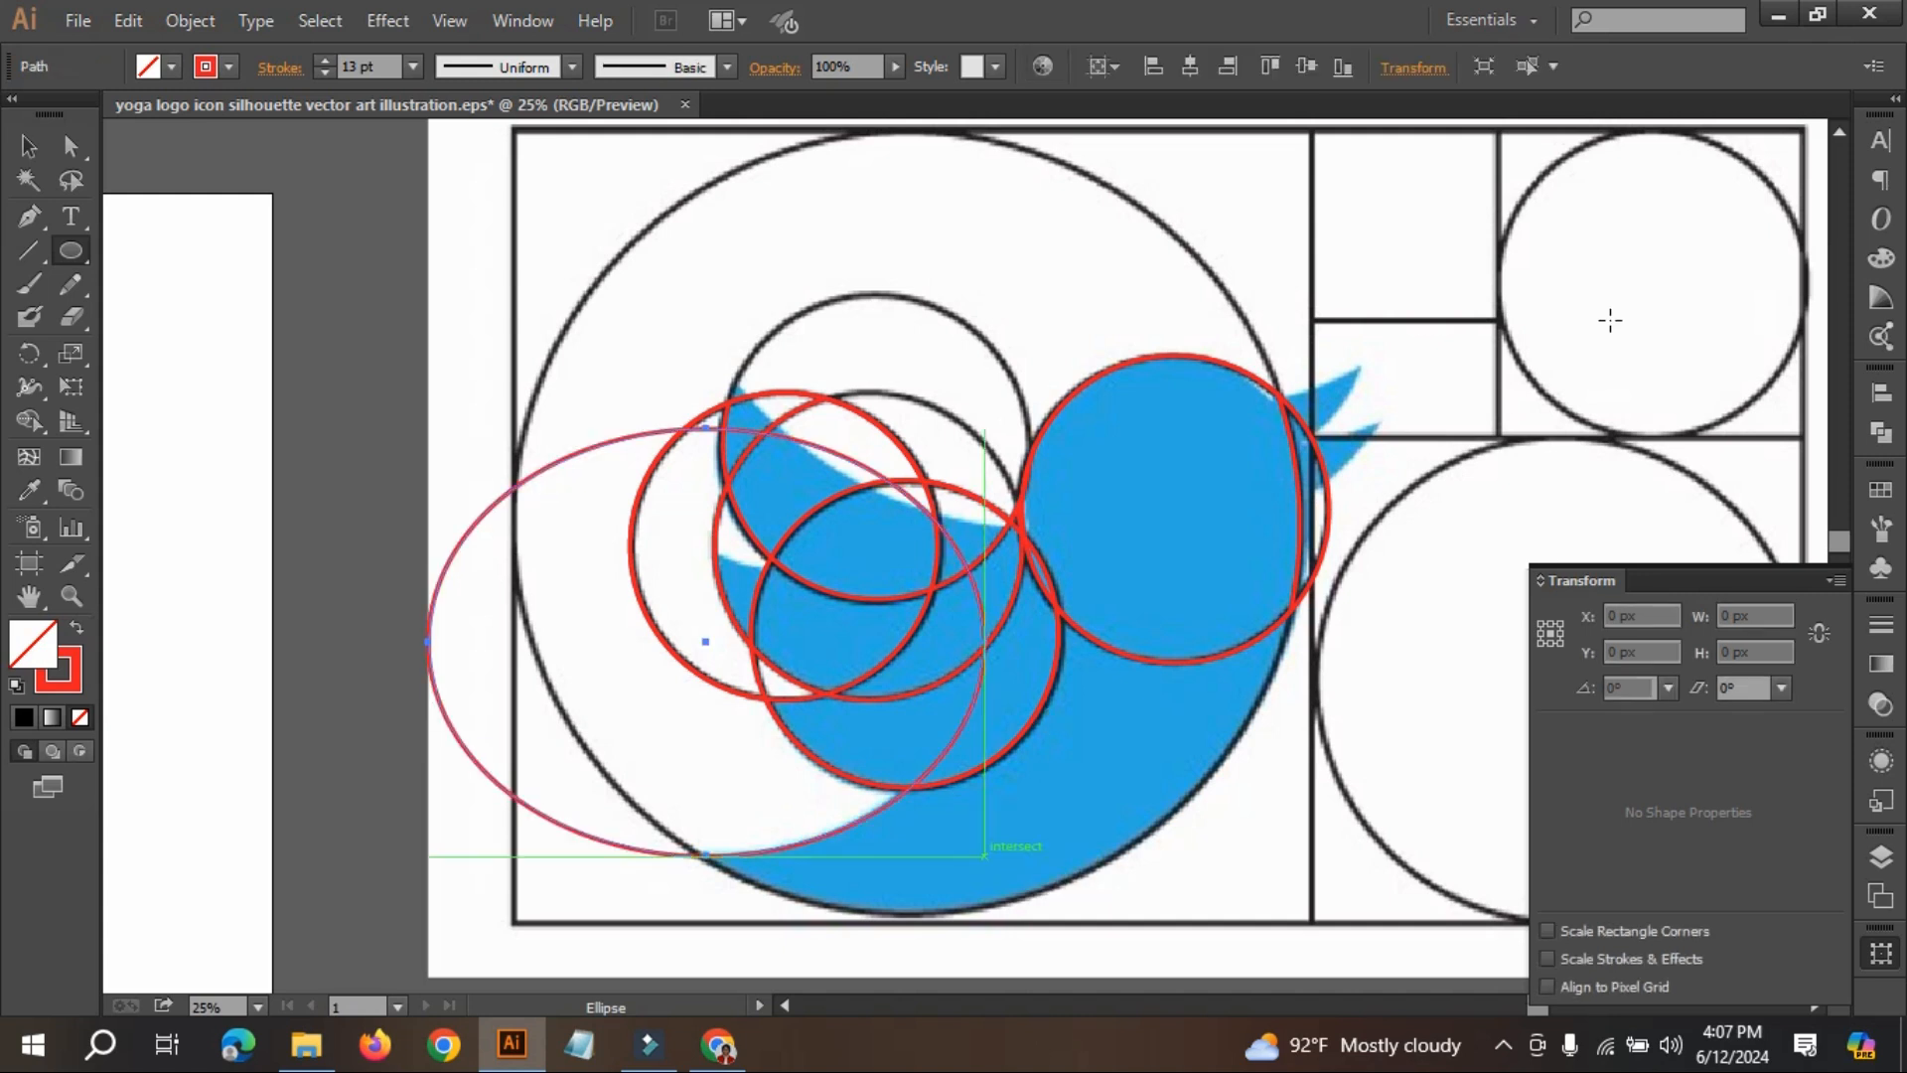
mouse_move(697, 242)
mouse_down()
mouse_move(1093, 497)
mouse_move(1144, 481)
mouse_move(1180, 518)
mouse_move(1346, 531)
mouse_up()
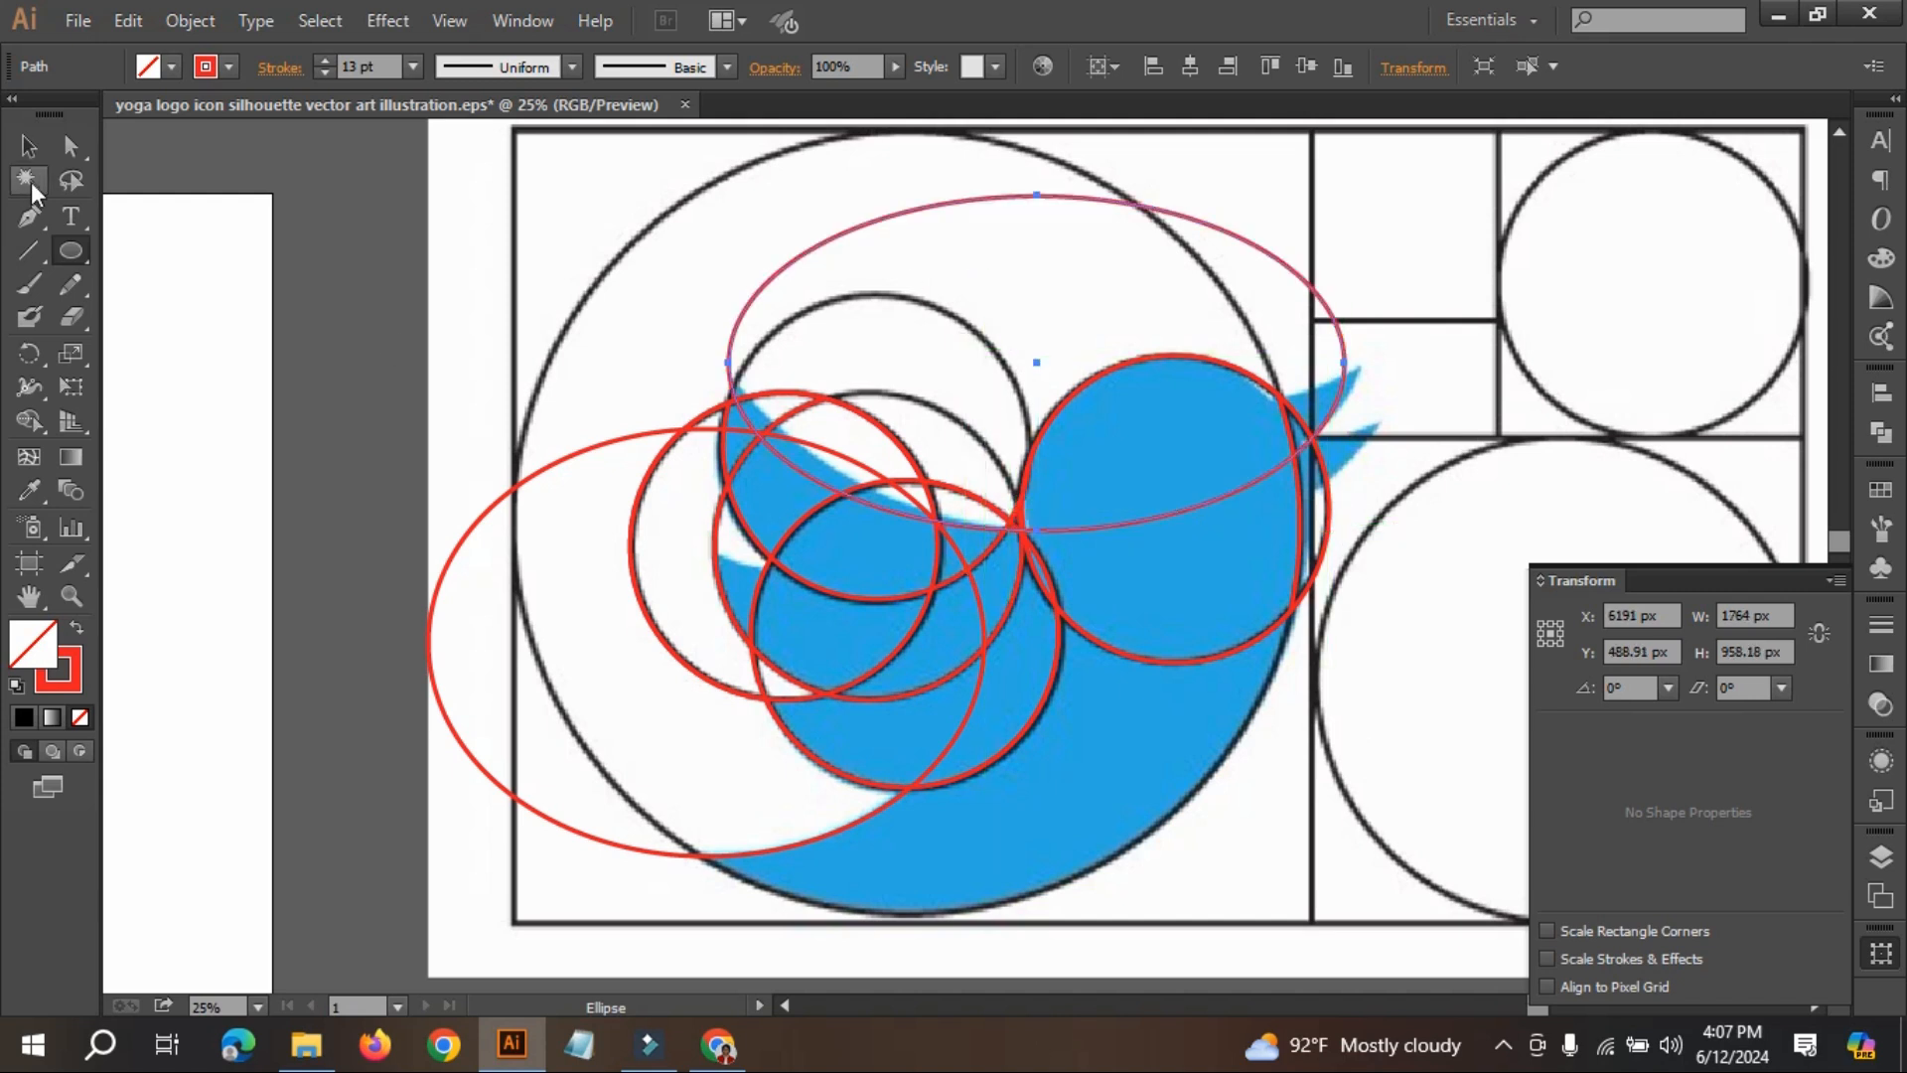
- Move the upper ellipse and rotate it slightly clockwise so it follows the wing's upper edge
click(31, 151)
mouse_move(1197, 224)
mouse_down()
mouse_move(1204, 197)
mouse_move(1216, 217)
mouse_up()
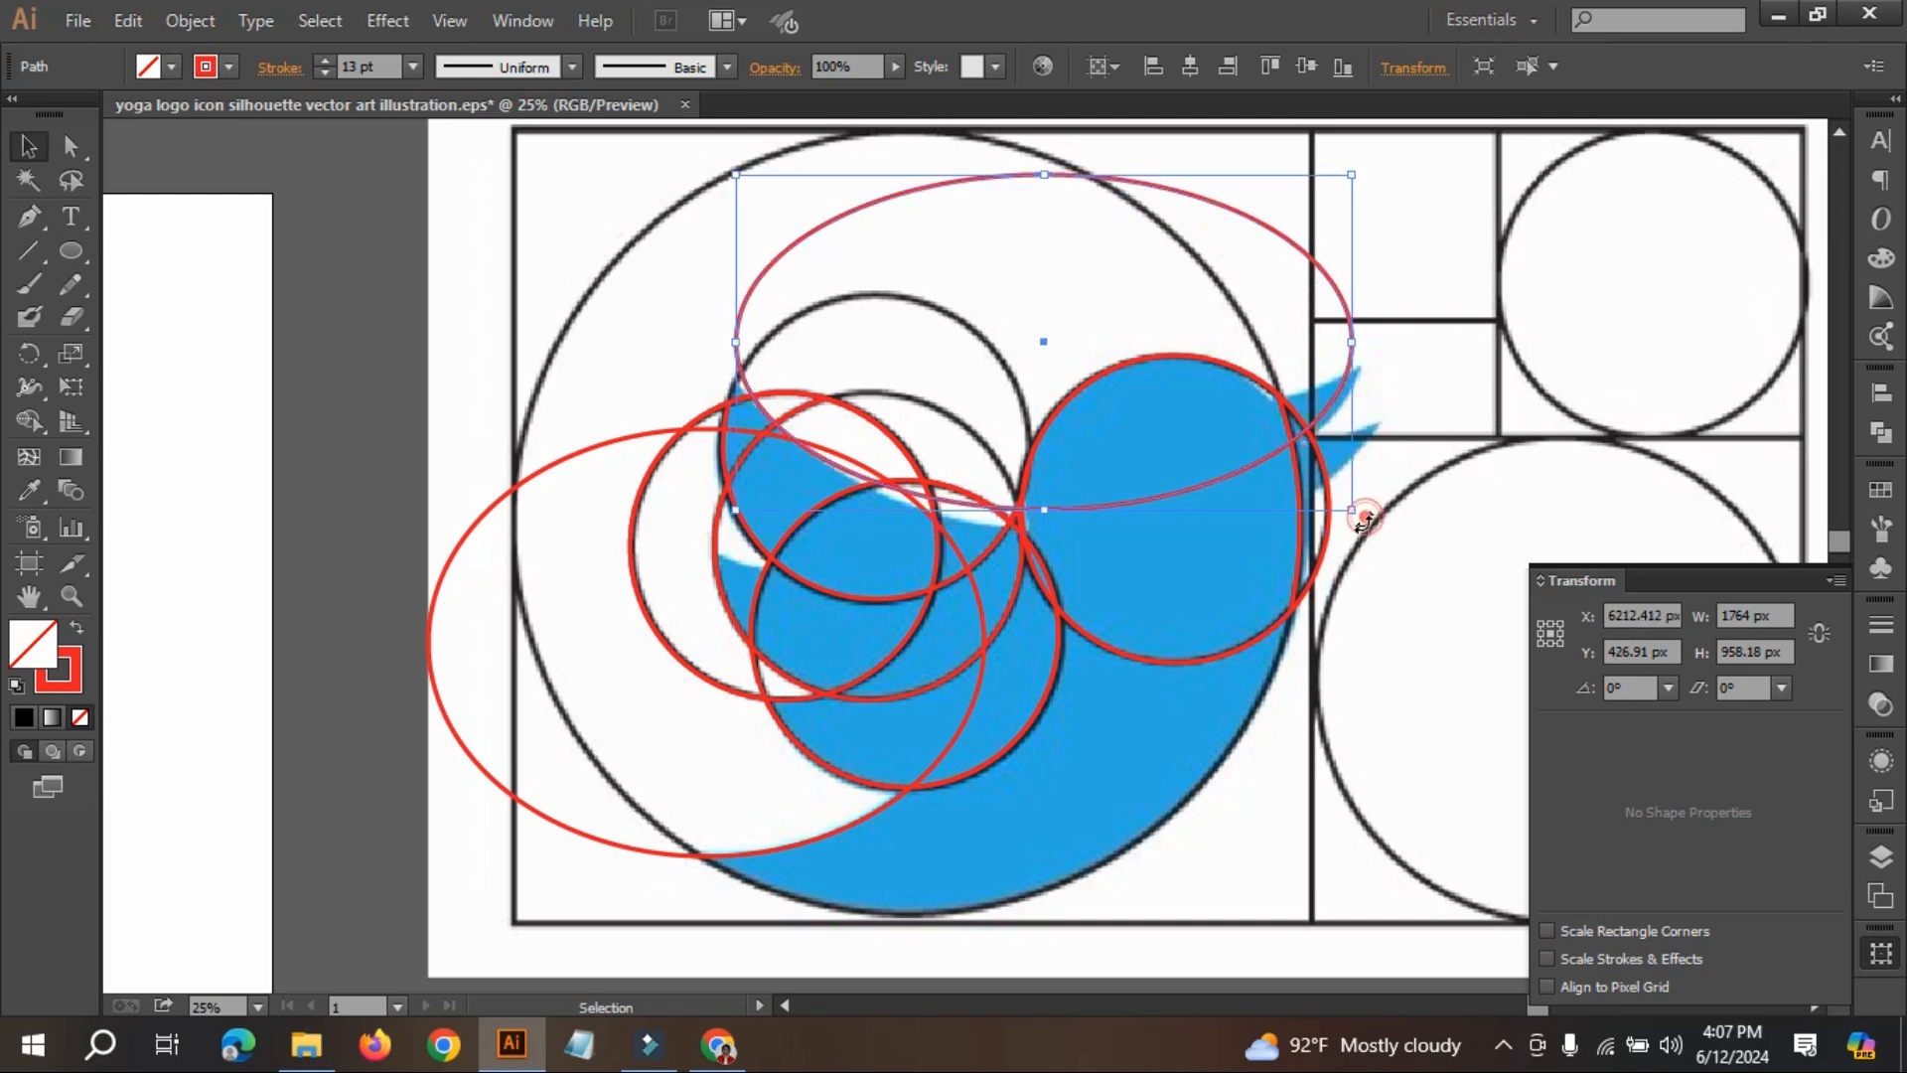
drag(1354, 510, 1350, 544)
drag(1212, 486, 1203, 502)
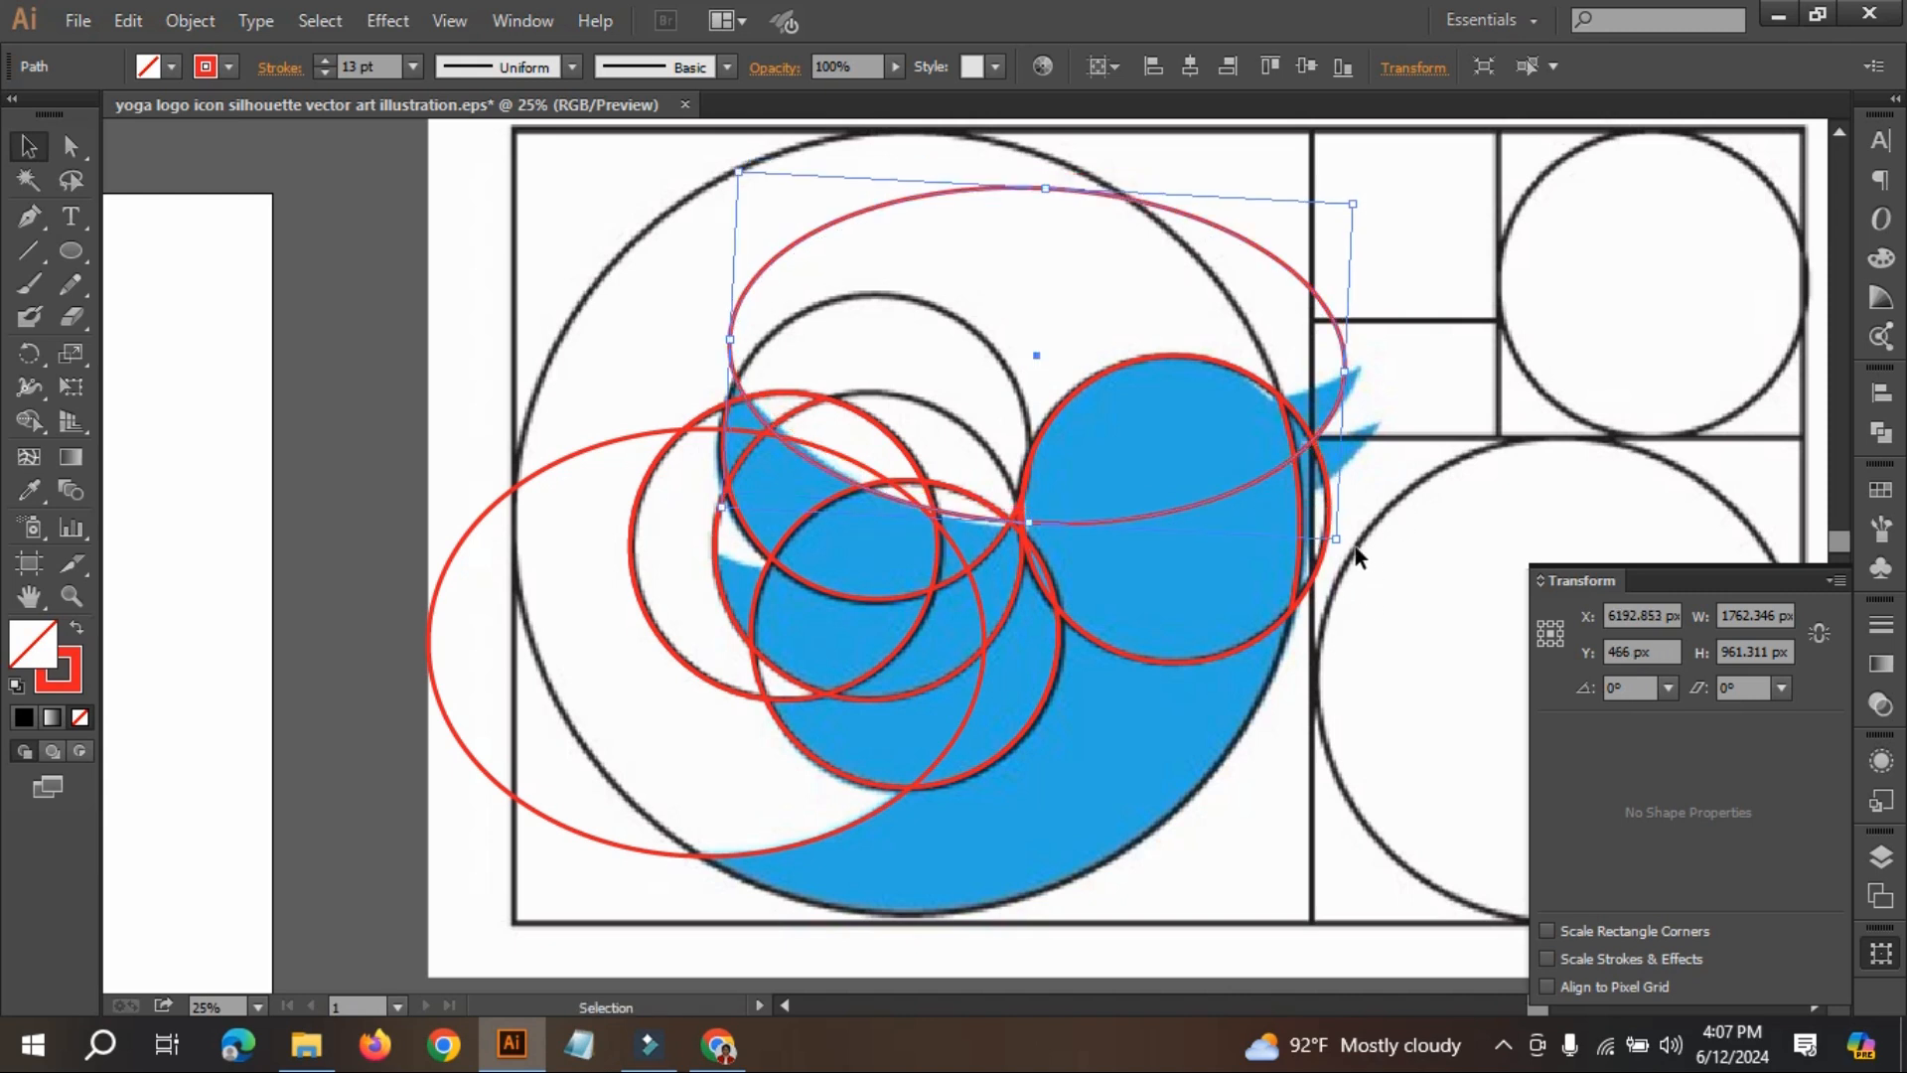
drag(1348, 545, 1336, 554)
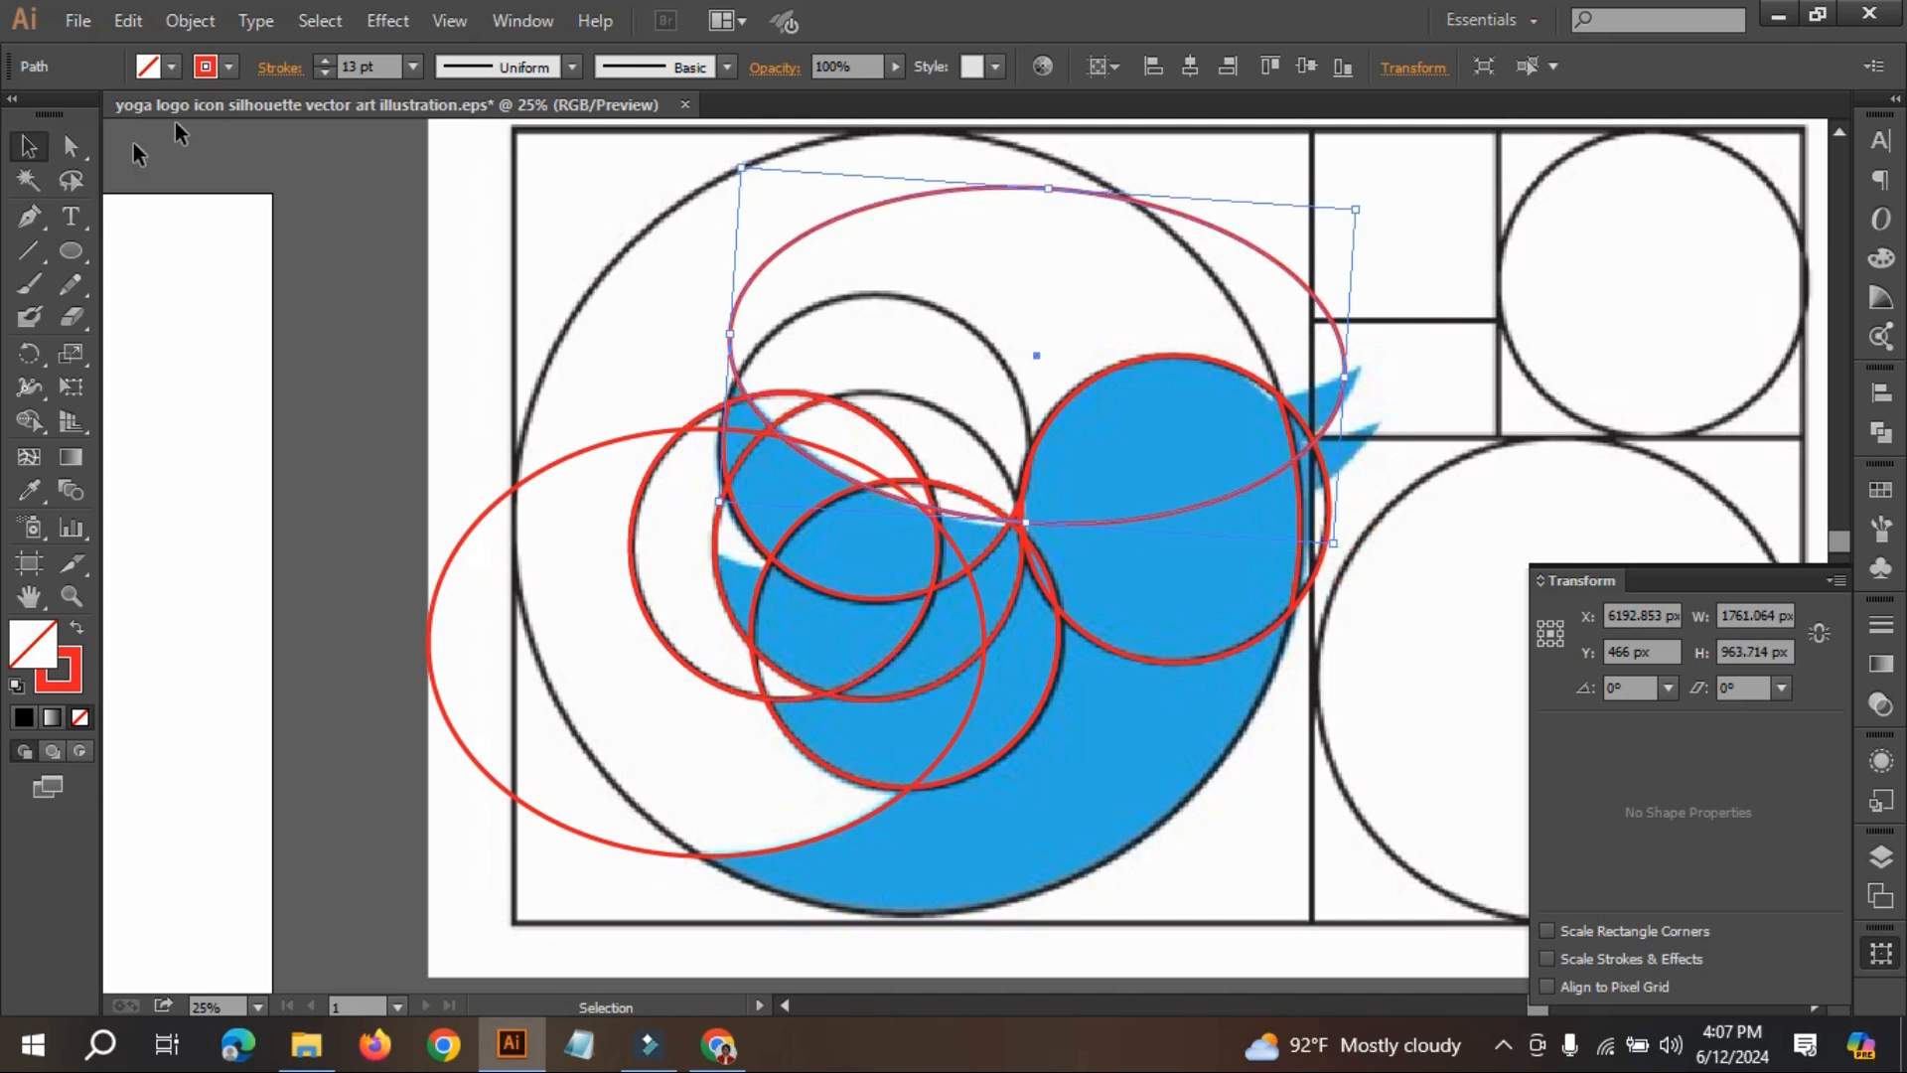
- Select all the red shapes and cut away the tail ellipse's area outside the circles with the Shape Builder tool
click(320, 310)
drag(526, 220, 1371, 884)
click(28, 423)
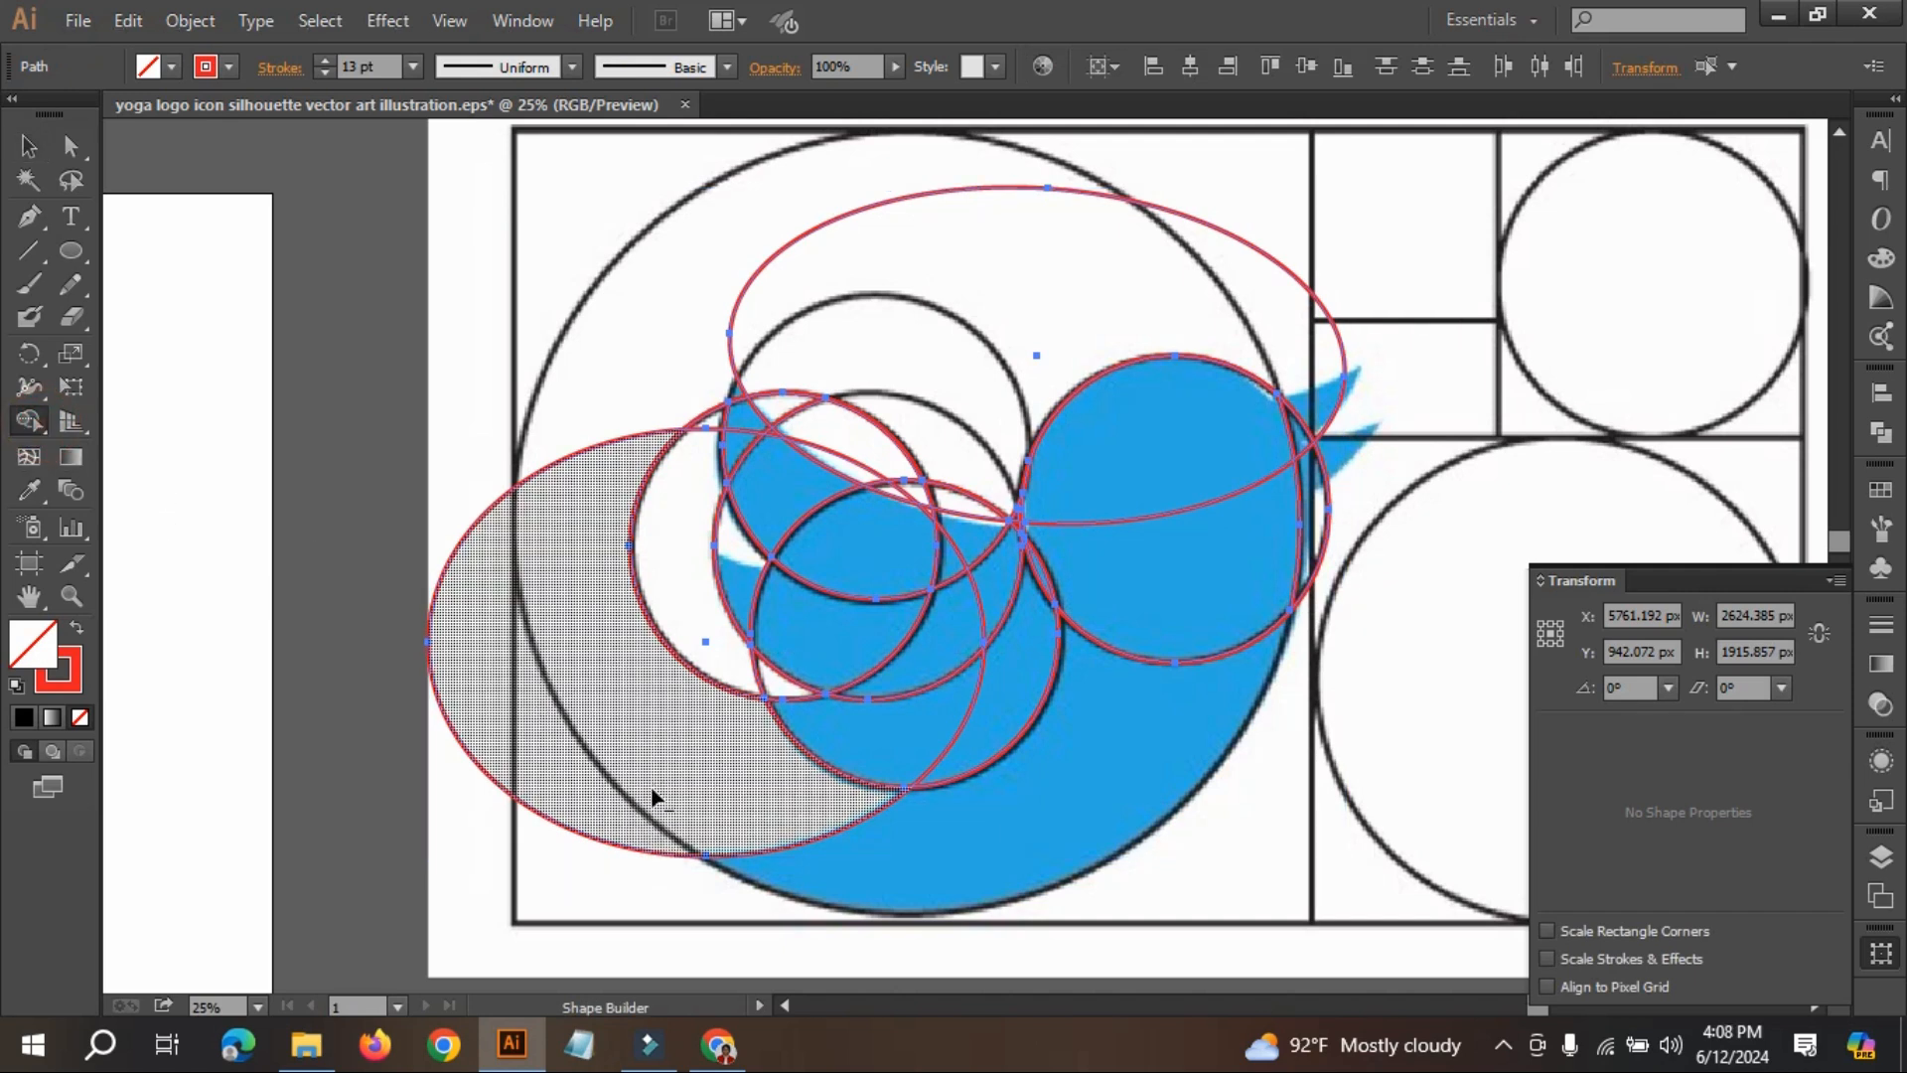
mouse_move(652, 790)
mouse_down()
mouse_move(618, 900)
mouse_move(645, 882)
mouse_up()
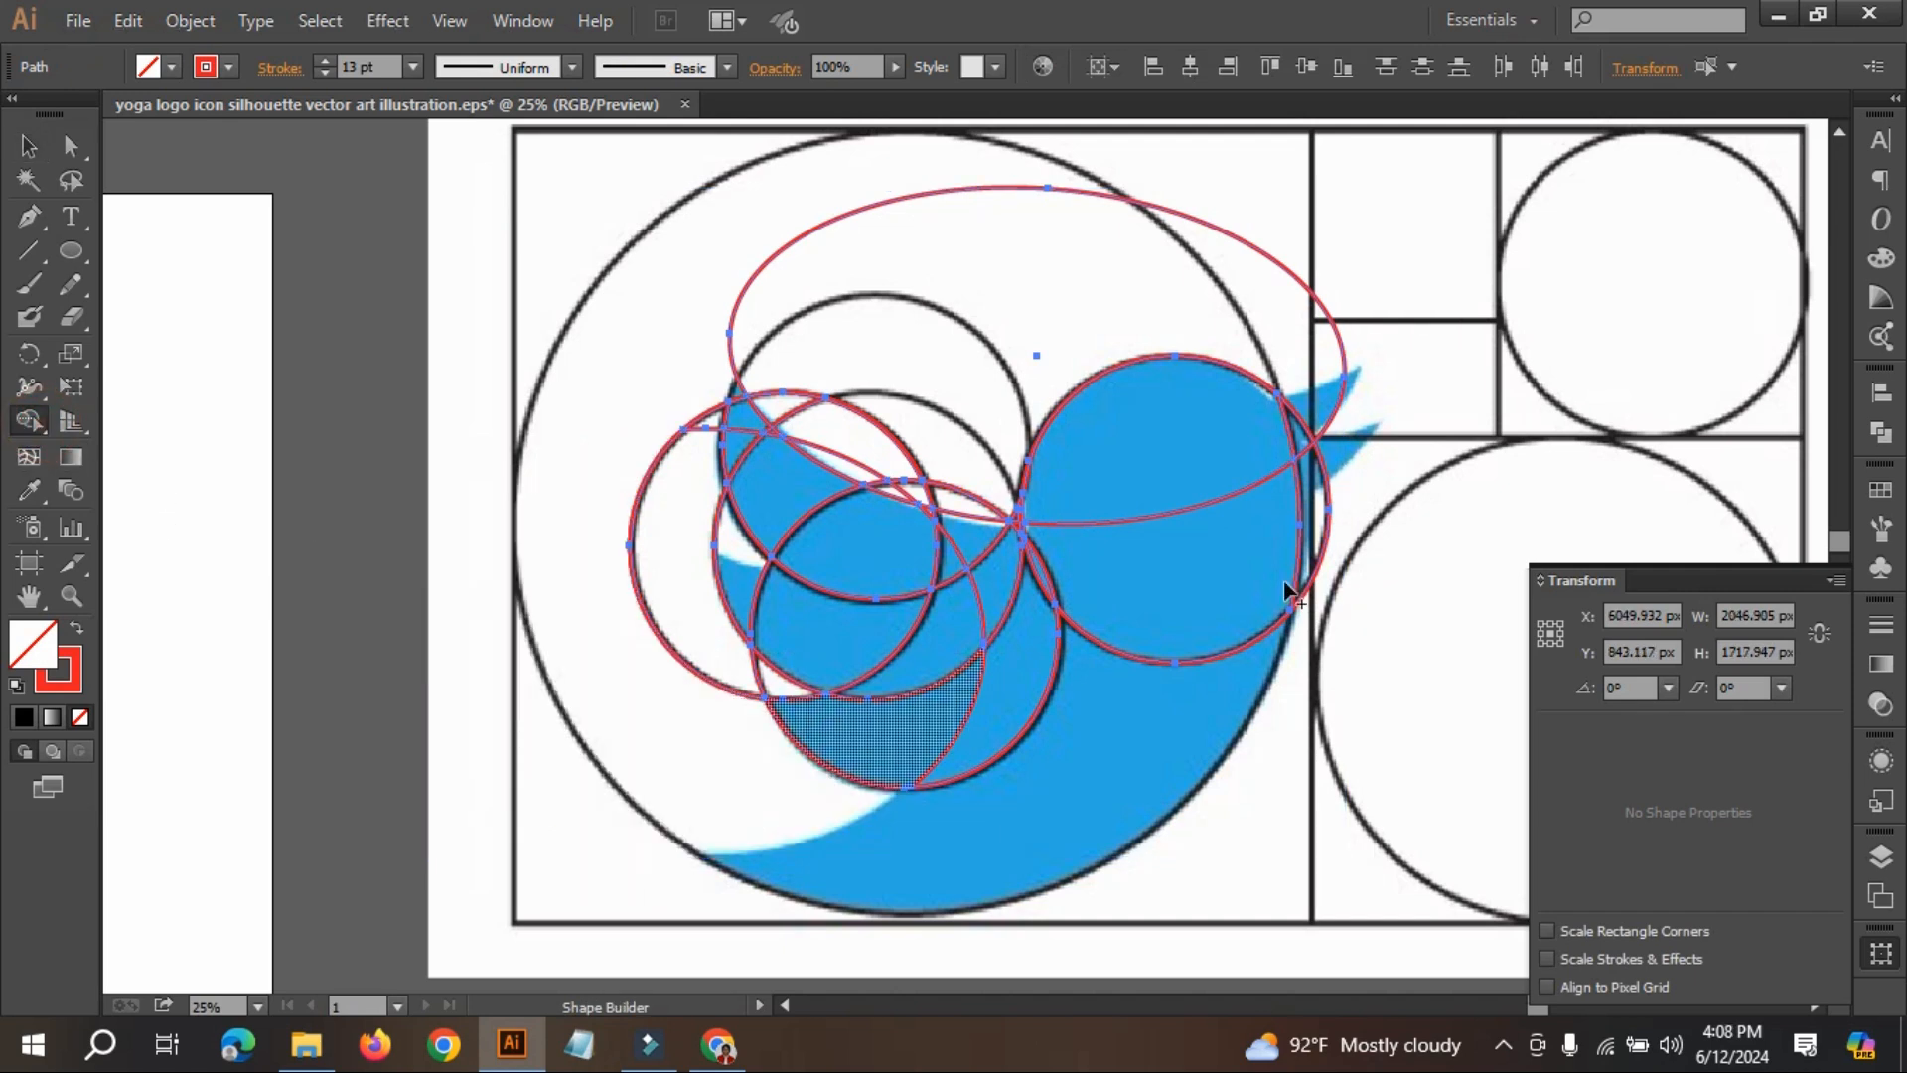
- Undo the ellipses and the Shape Builder deletions back to the complete set of red circles
key(v)
key(ctrl+z)
key(ctrl+z)
key(ctrl+z)
key(ctrl+z)
key(ctrl+z)
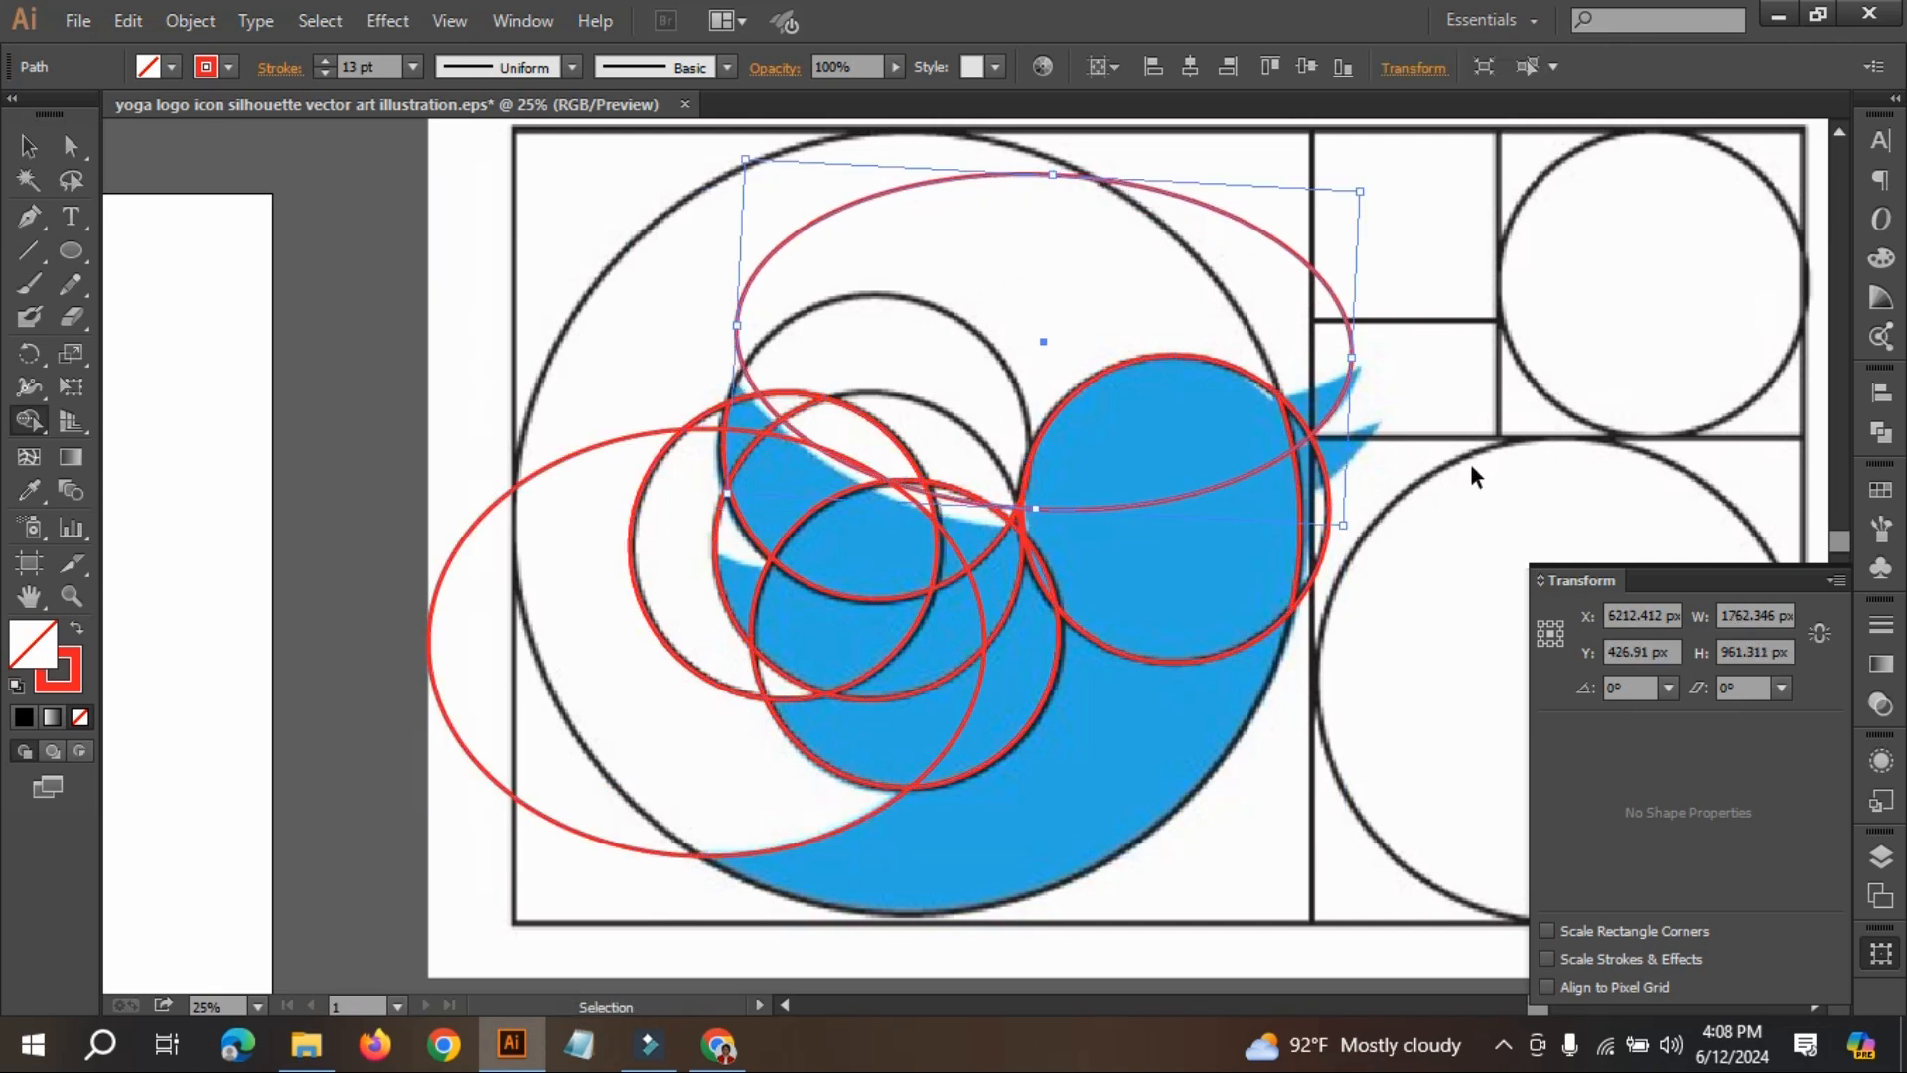
key(ctrl+a)
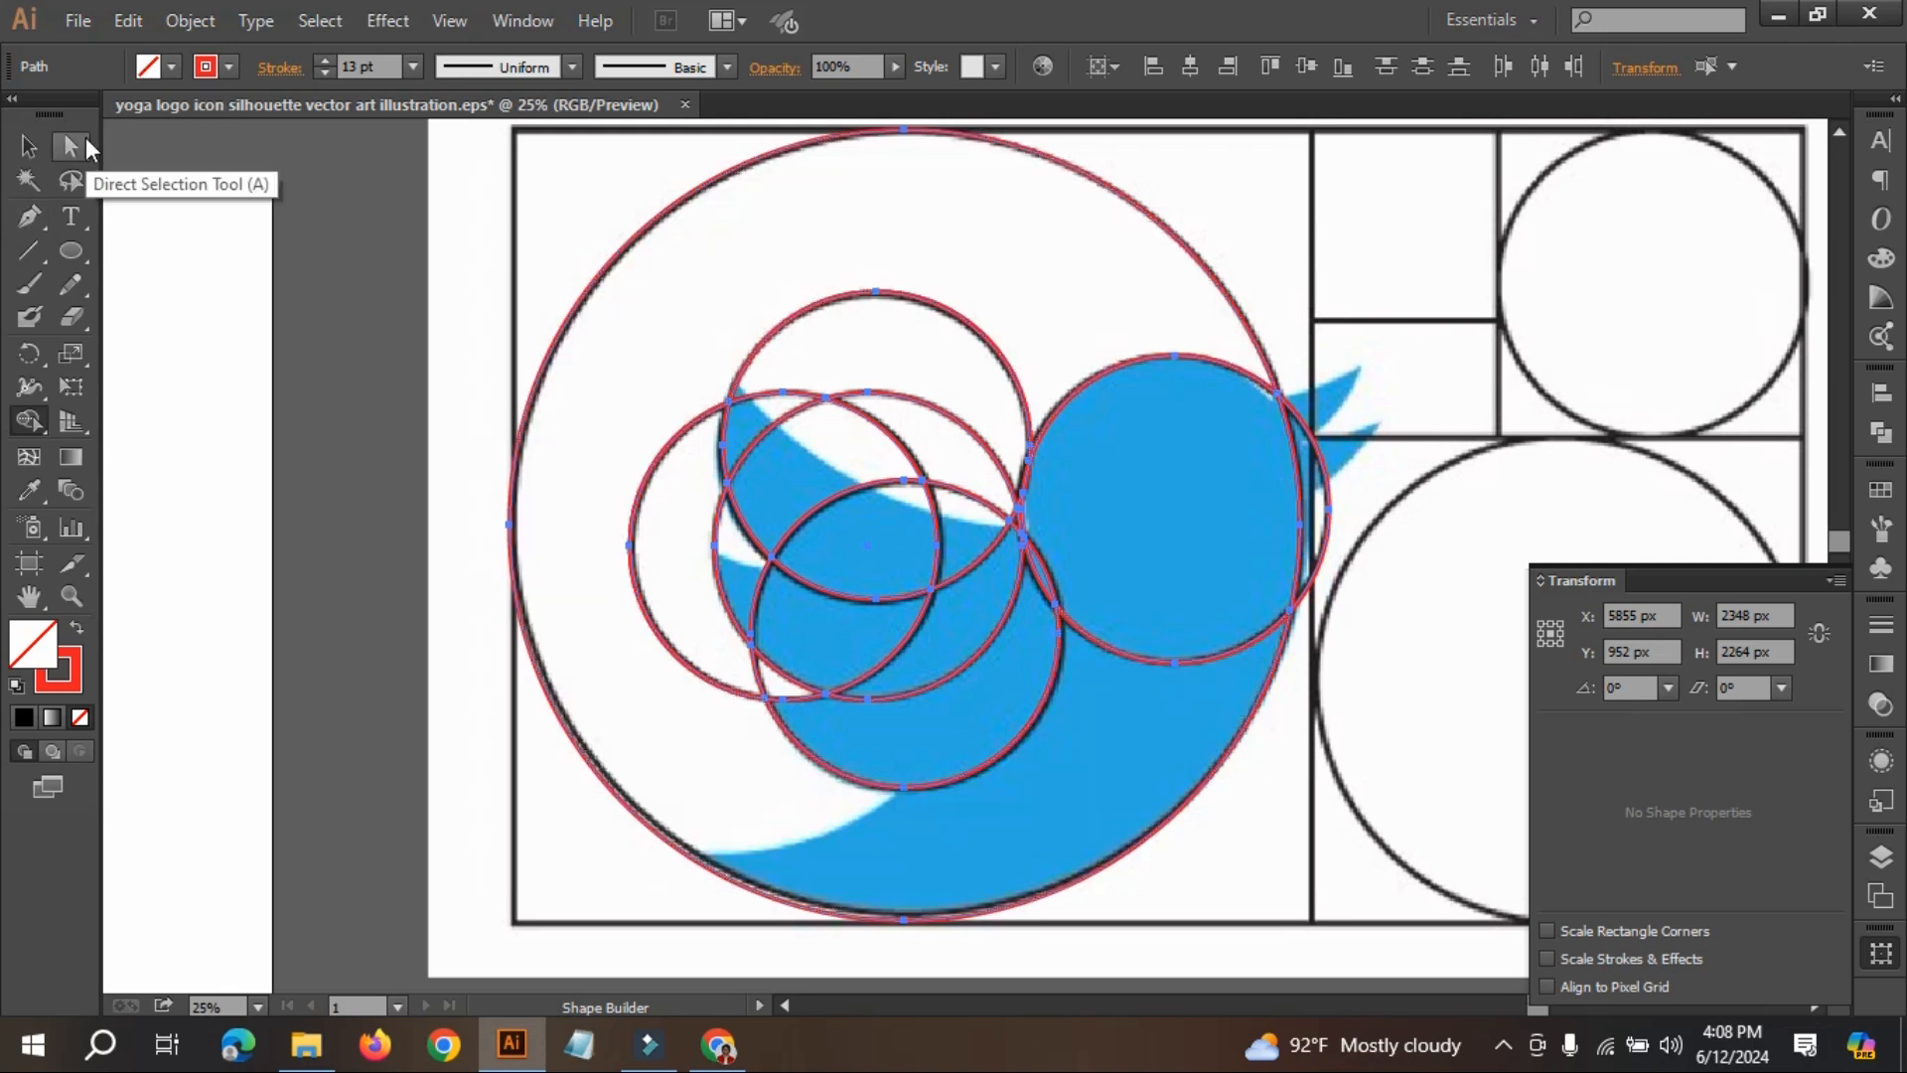
- Draw an ellipse about 1357 × 848 px along the tail's upper curve and another about 1608 × 845 px above the wing
click(28, 145)
click(310, 409)
click(69, 252)
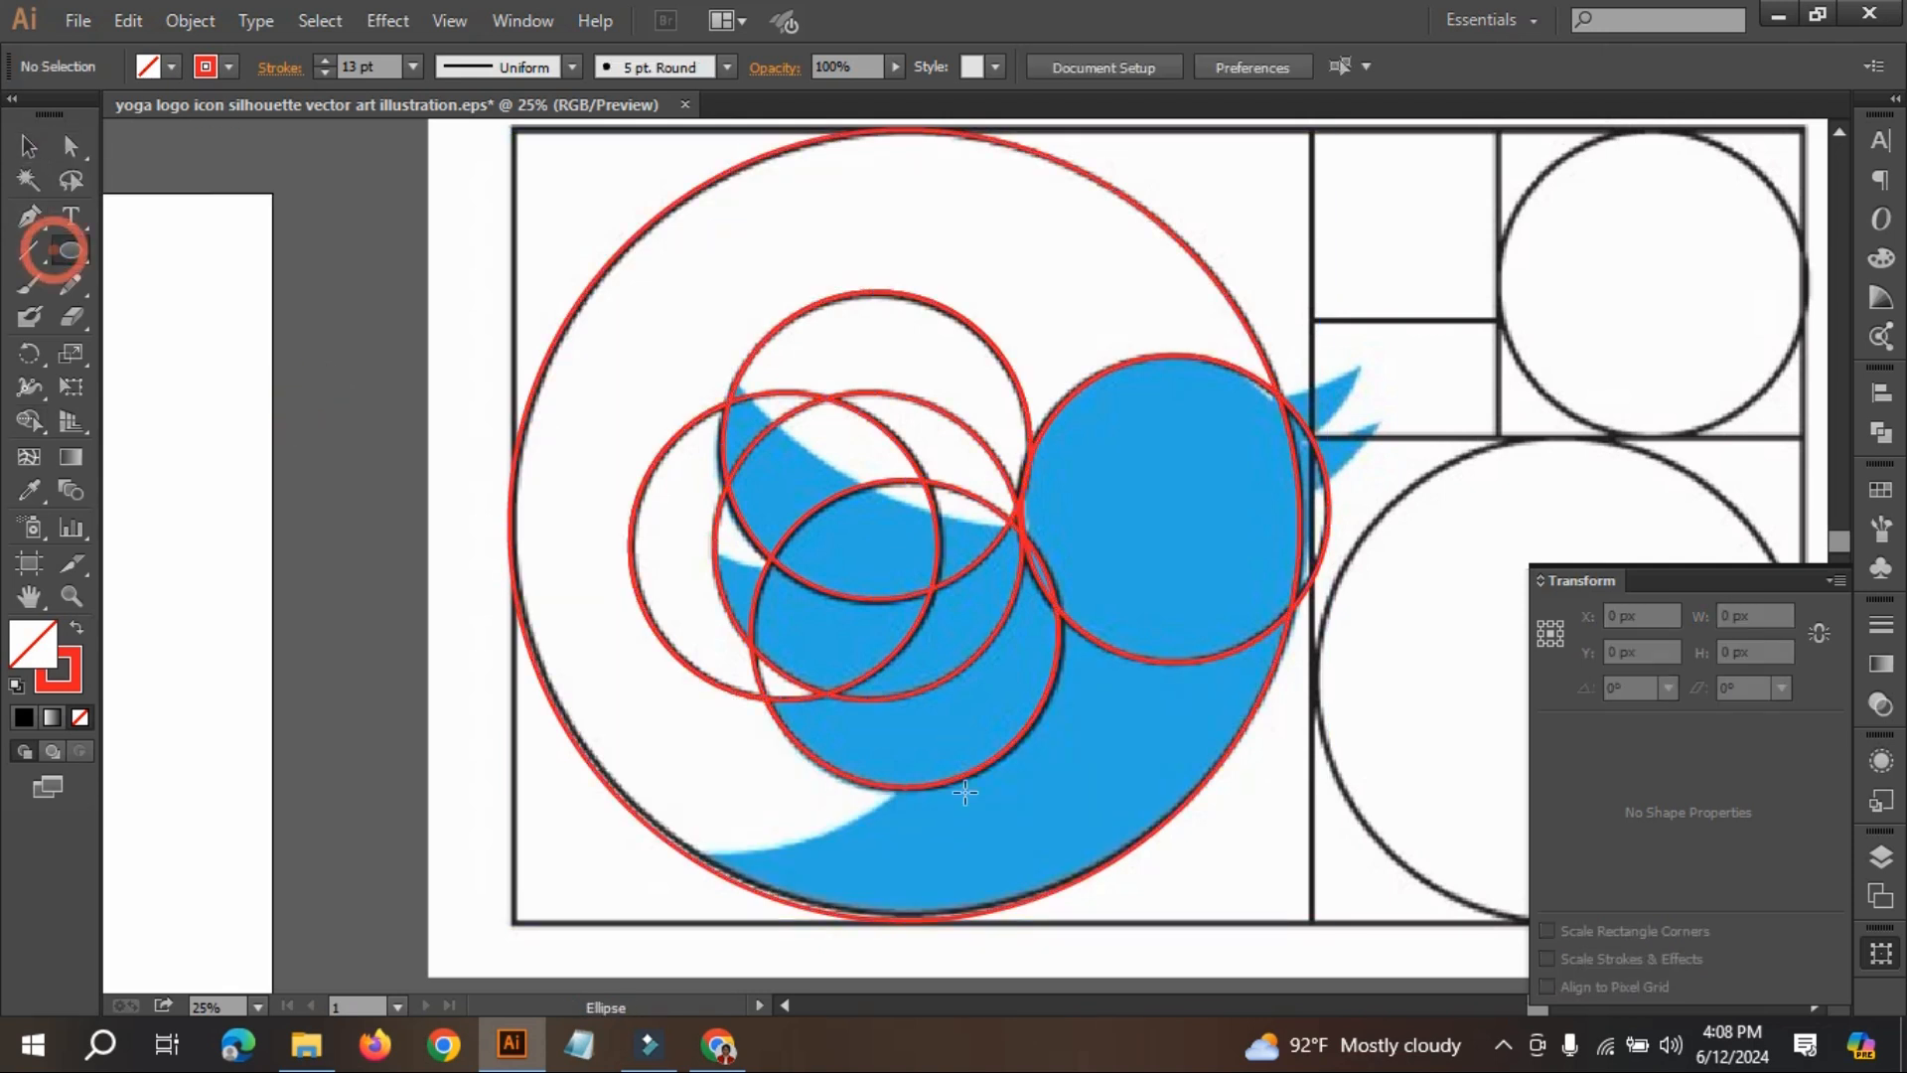
drag(463, 559, 995, 767)
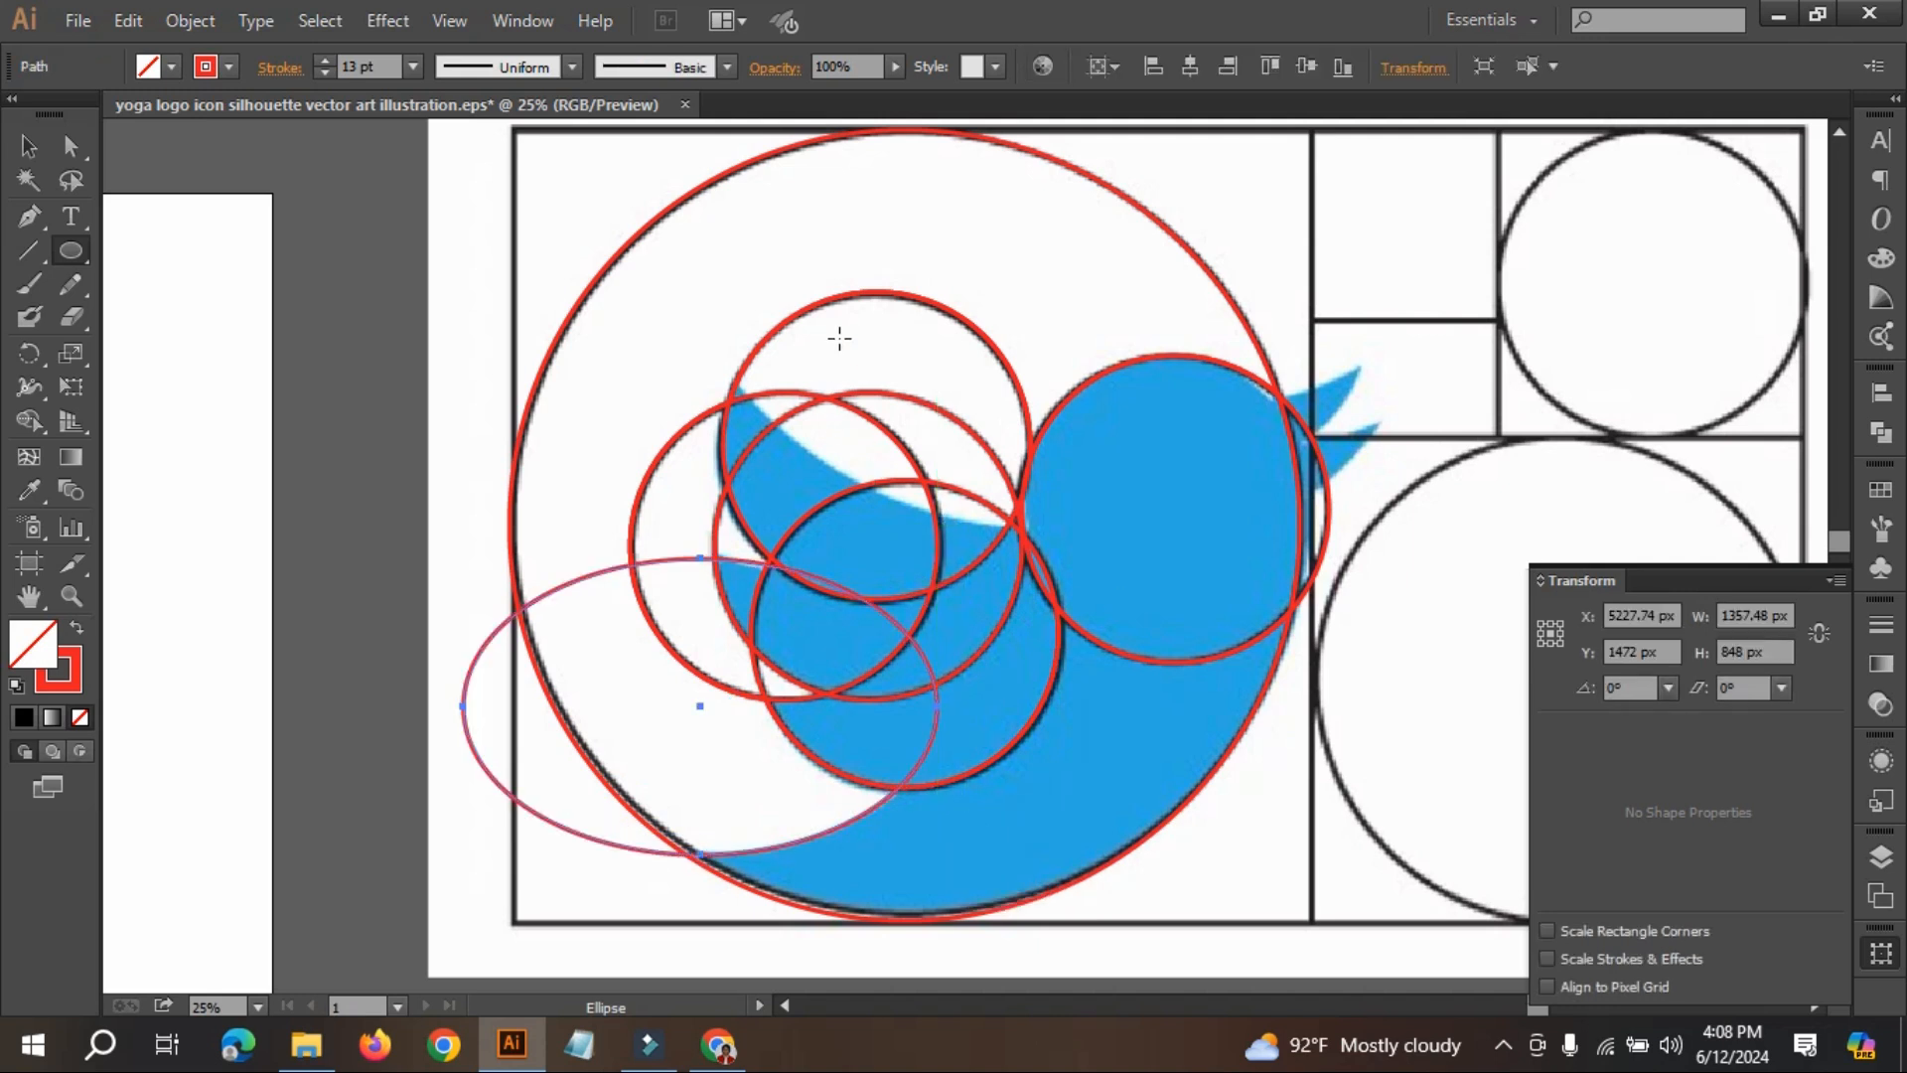
mouse_move(752, 226)
mouse_down()
mouse_move(1147, 501)
mouse_move(1322, 532)
mouse_move(1282, 483)
mouse_up()
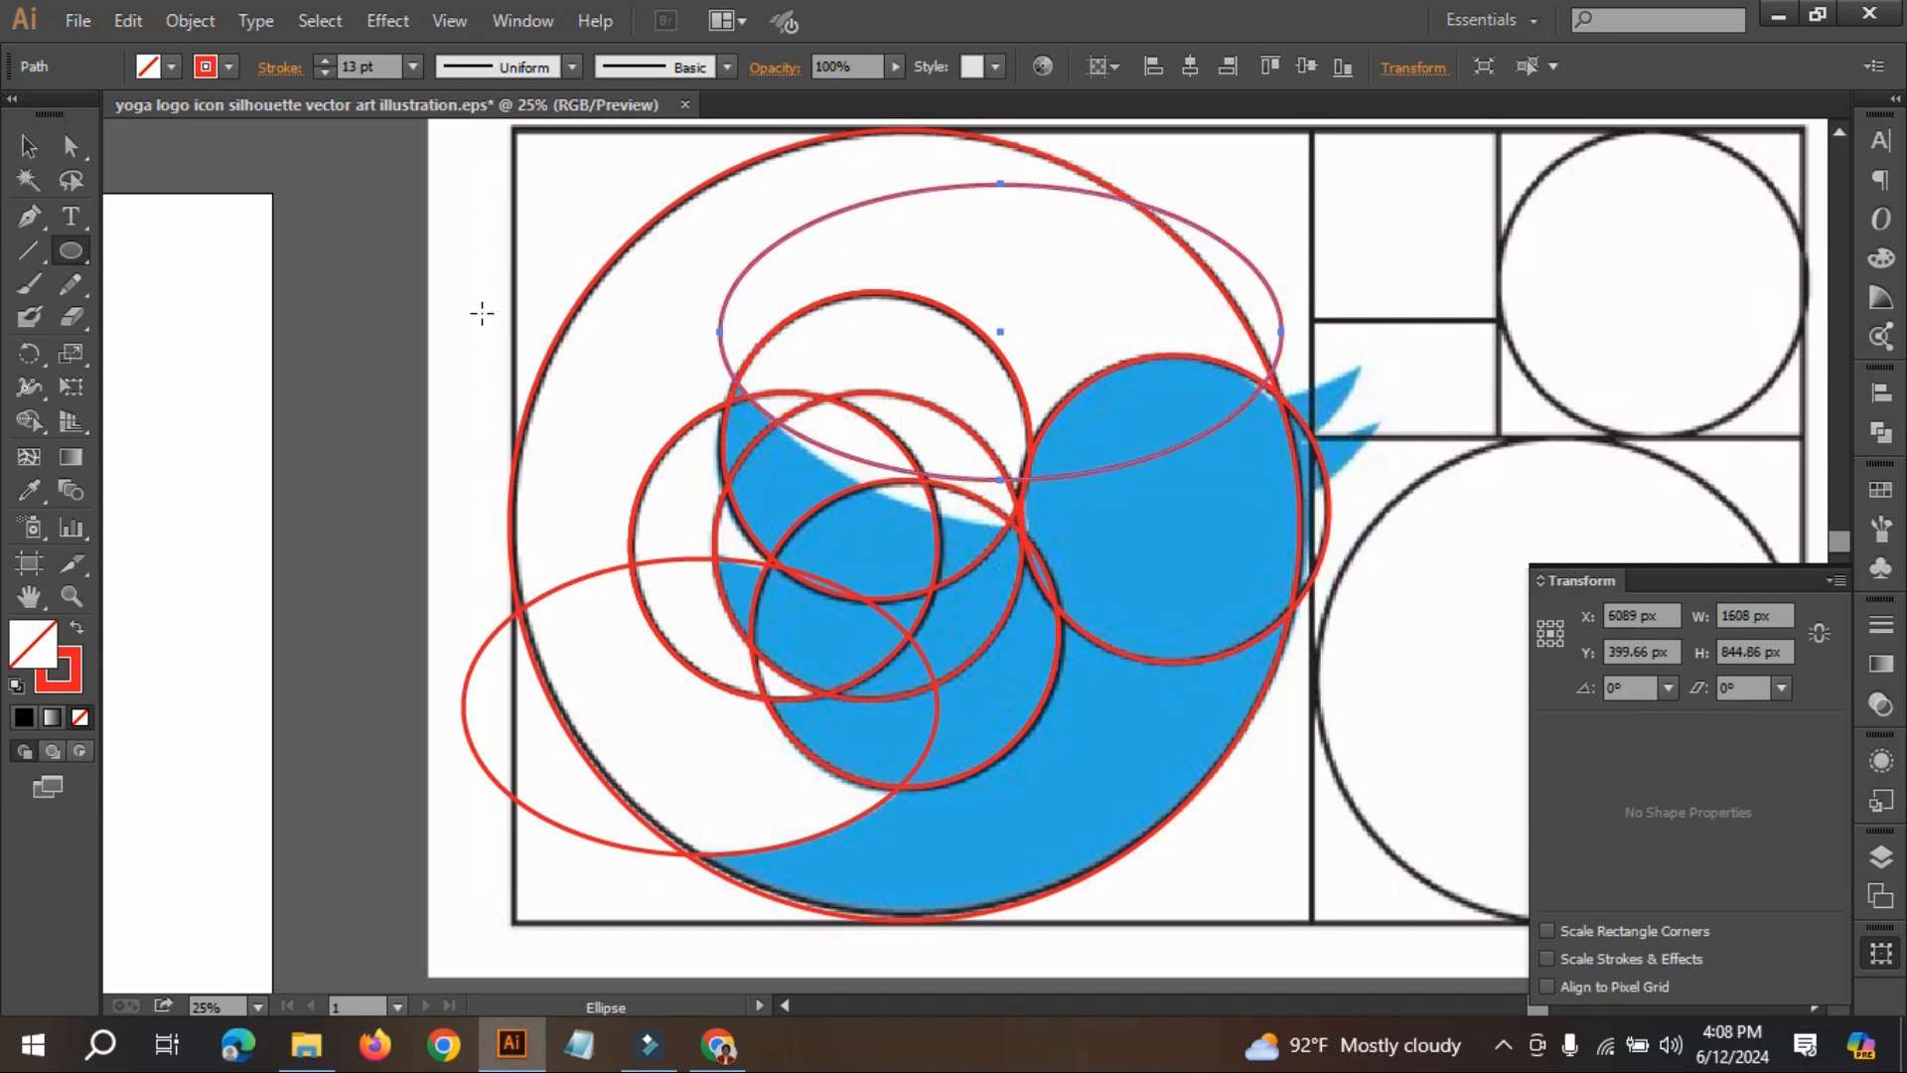
- Scale the upper ellipse to about 1812 × 970 px and rotate it clockwise into place along the wing's upper edge
click(29, 146)
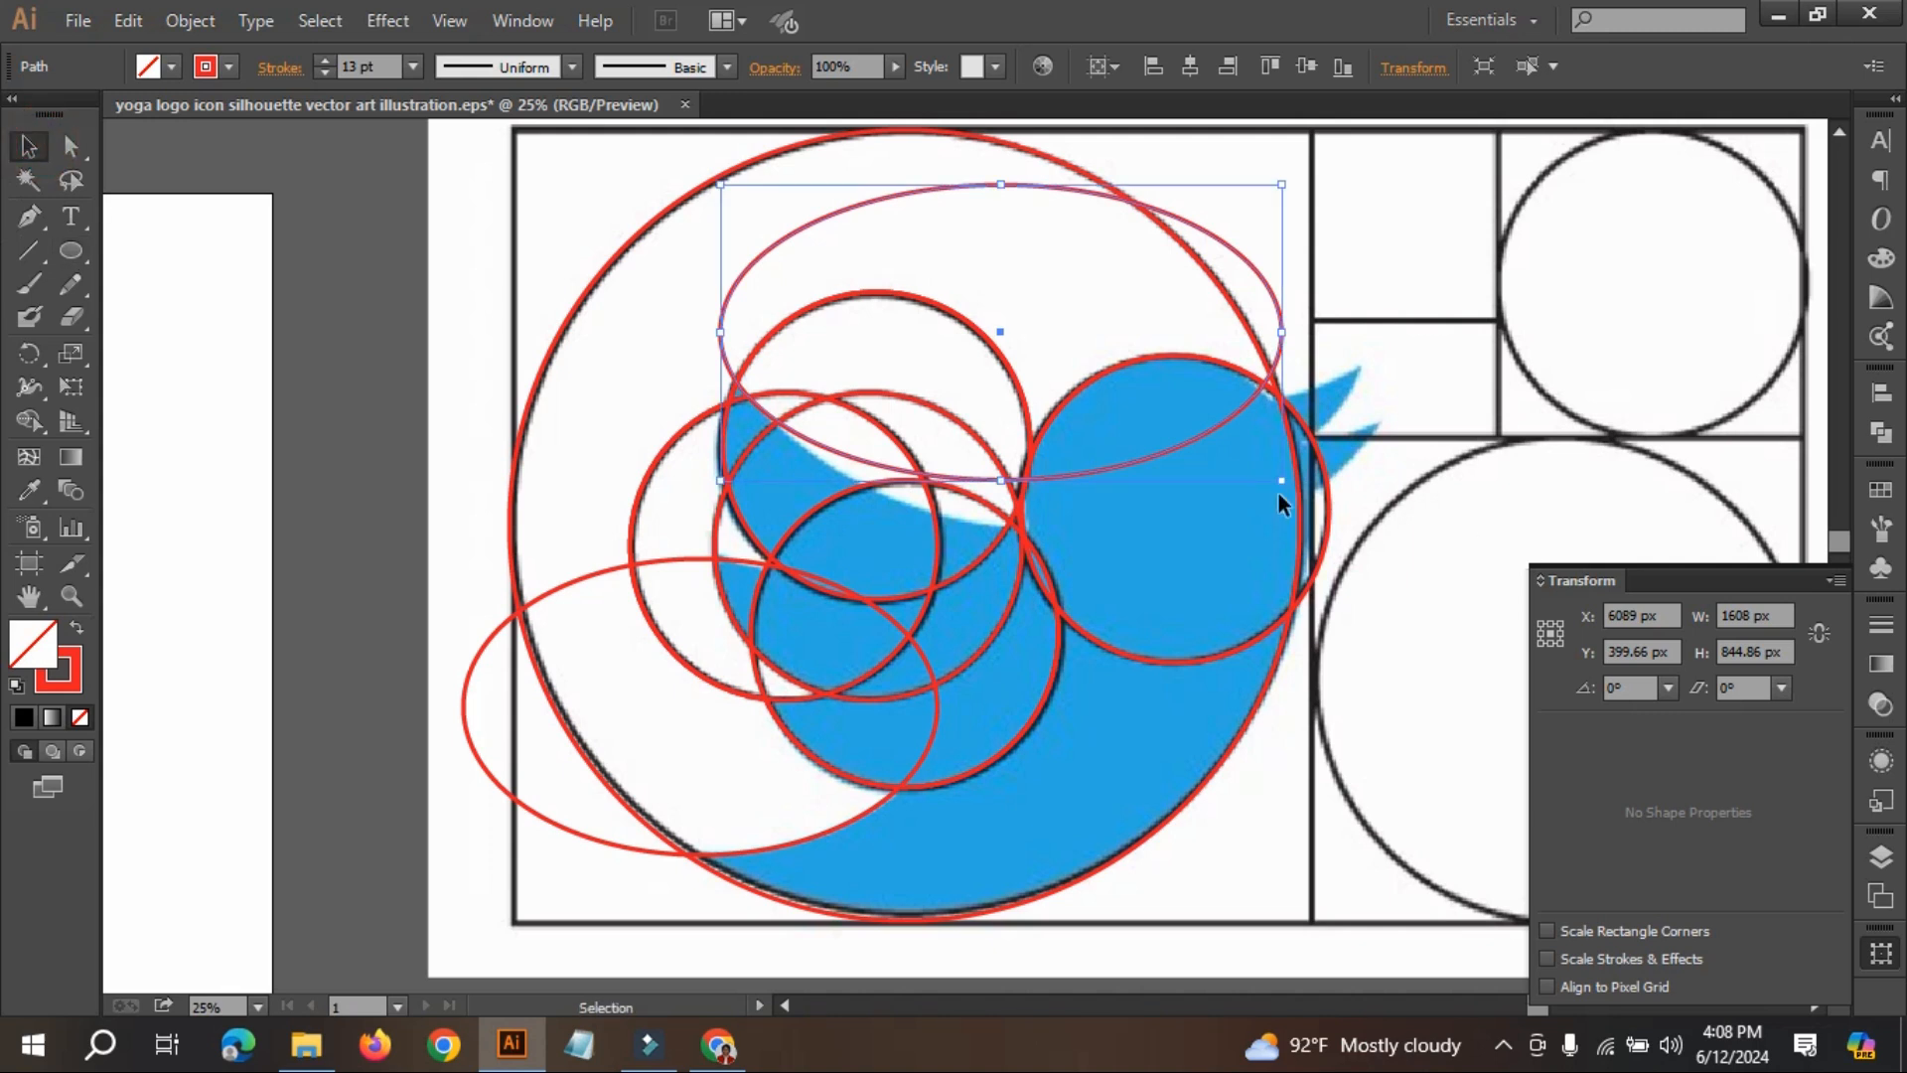
drag(1281, 481, 1376, 568)
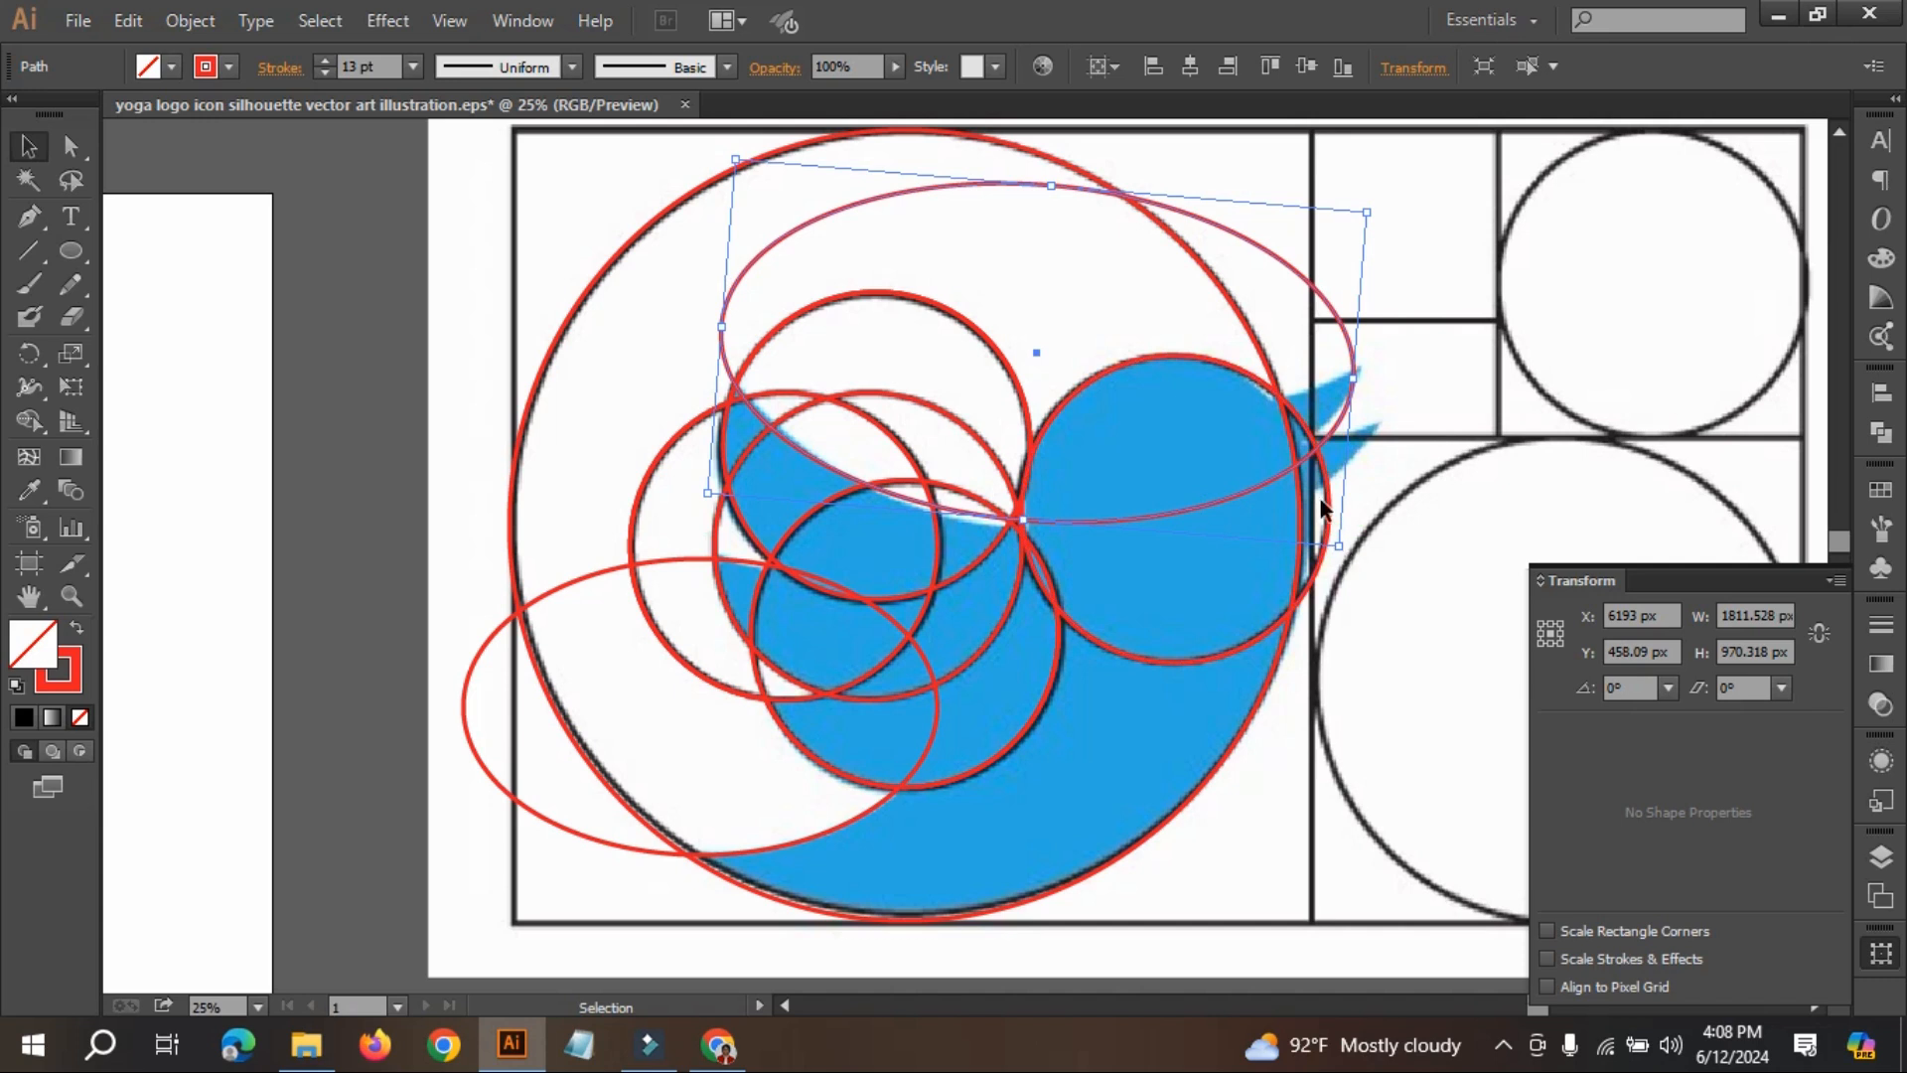
drag(1303, 471, 1293, 463)
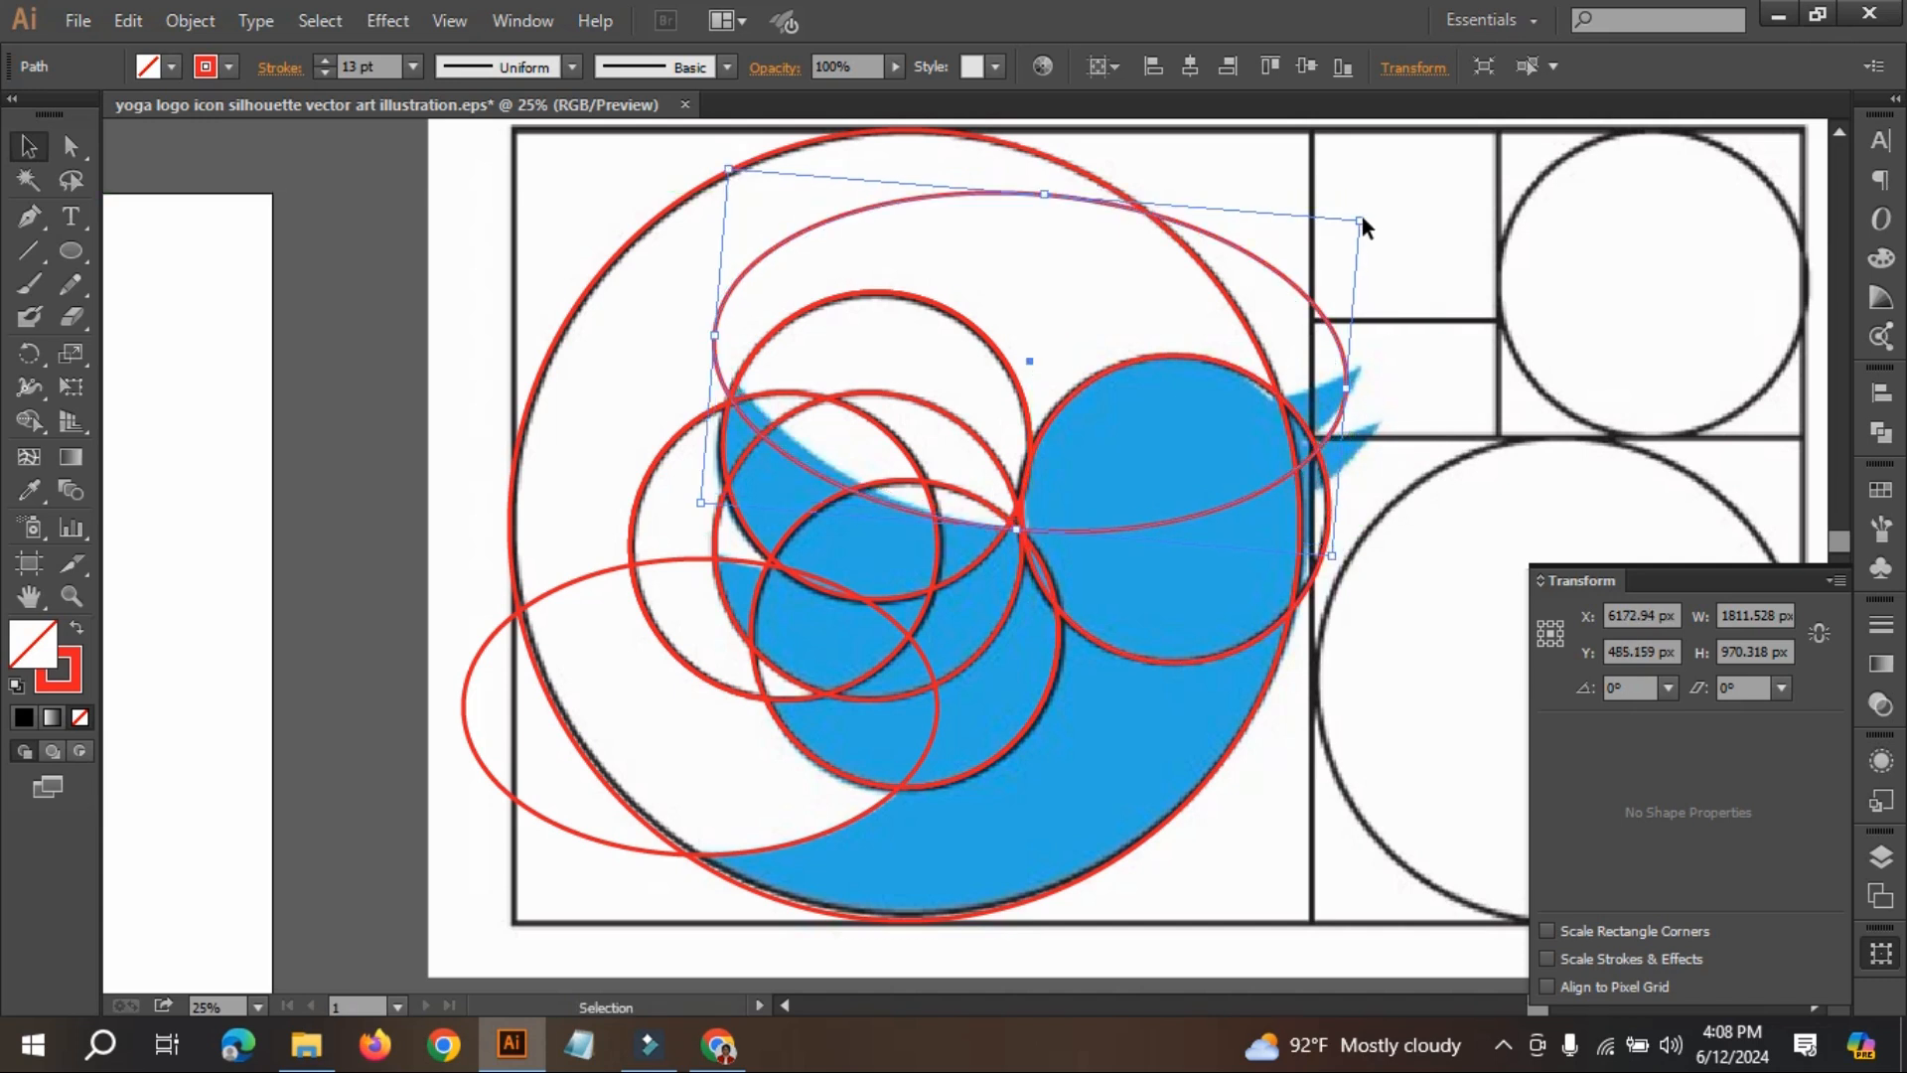
drag(1375, 224, 1394, 254)
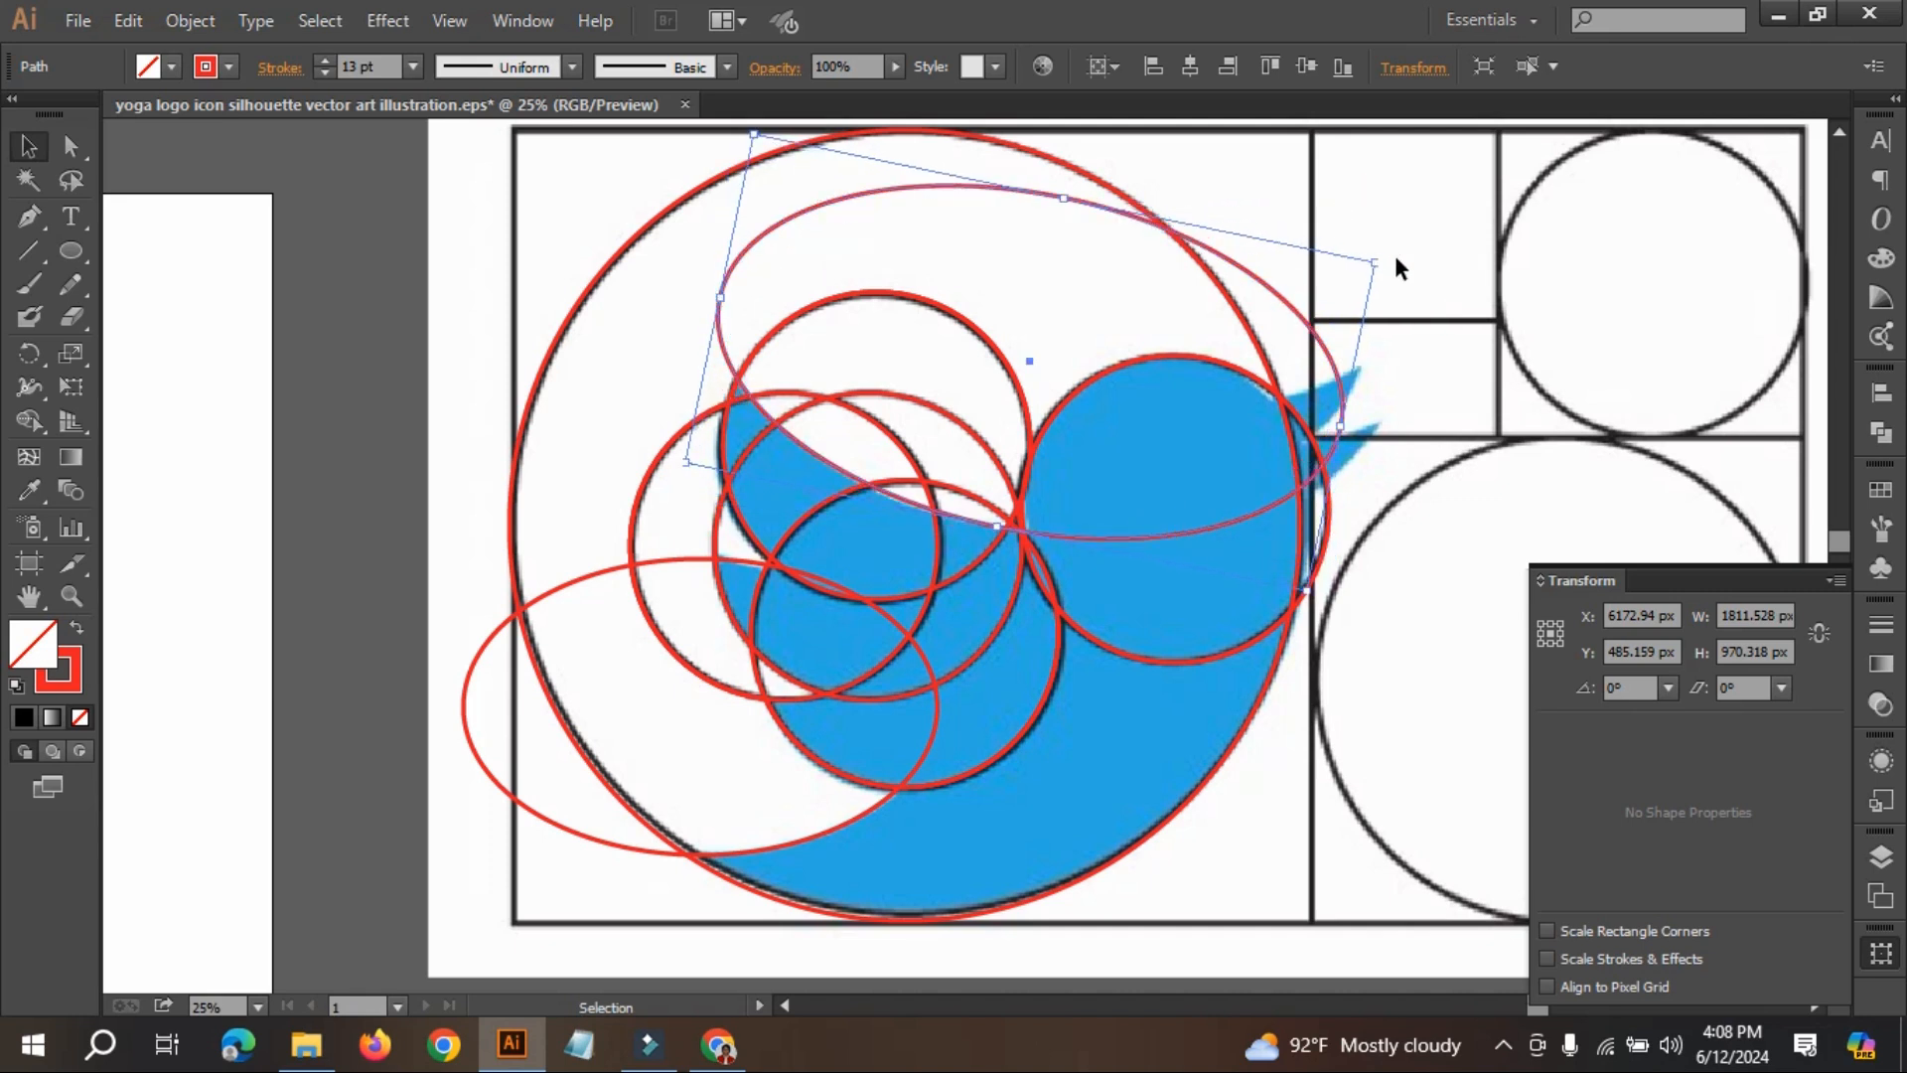
click(1547, 504)
- Draw a practice circle about 966 px wide on the blank artboard
scroll(894, 715, down, 2)
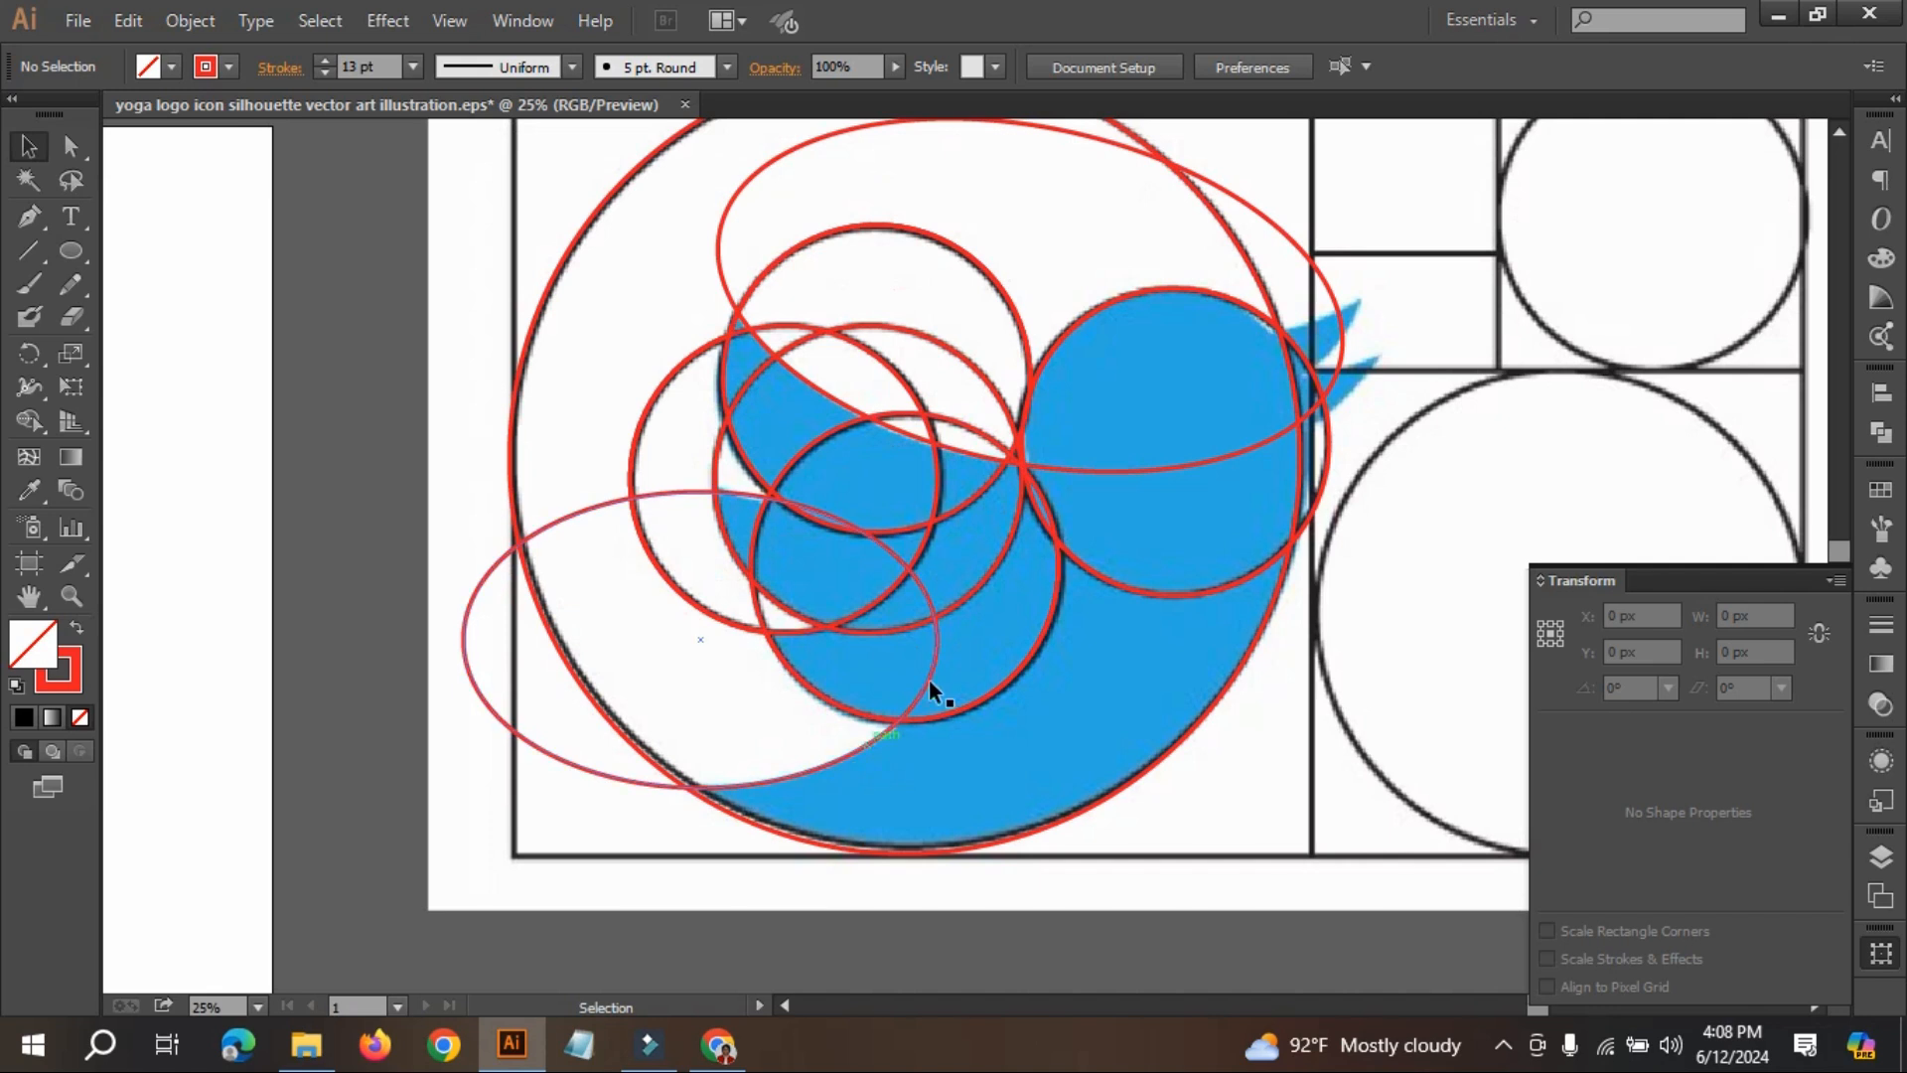
scroll(920, 705, down, 5)
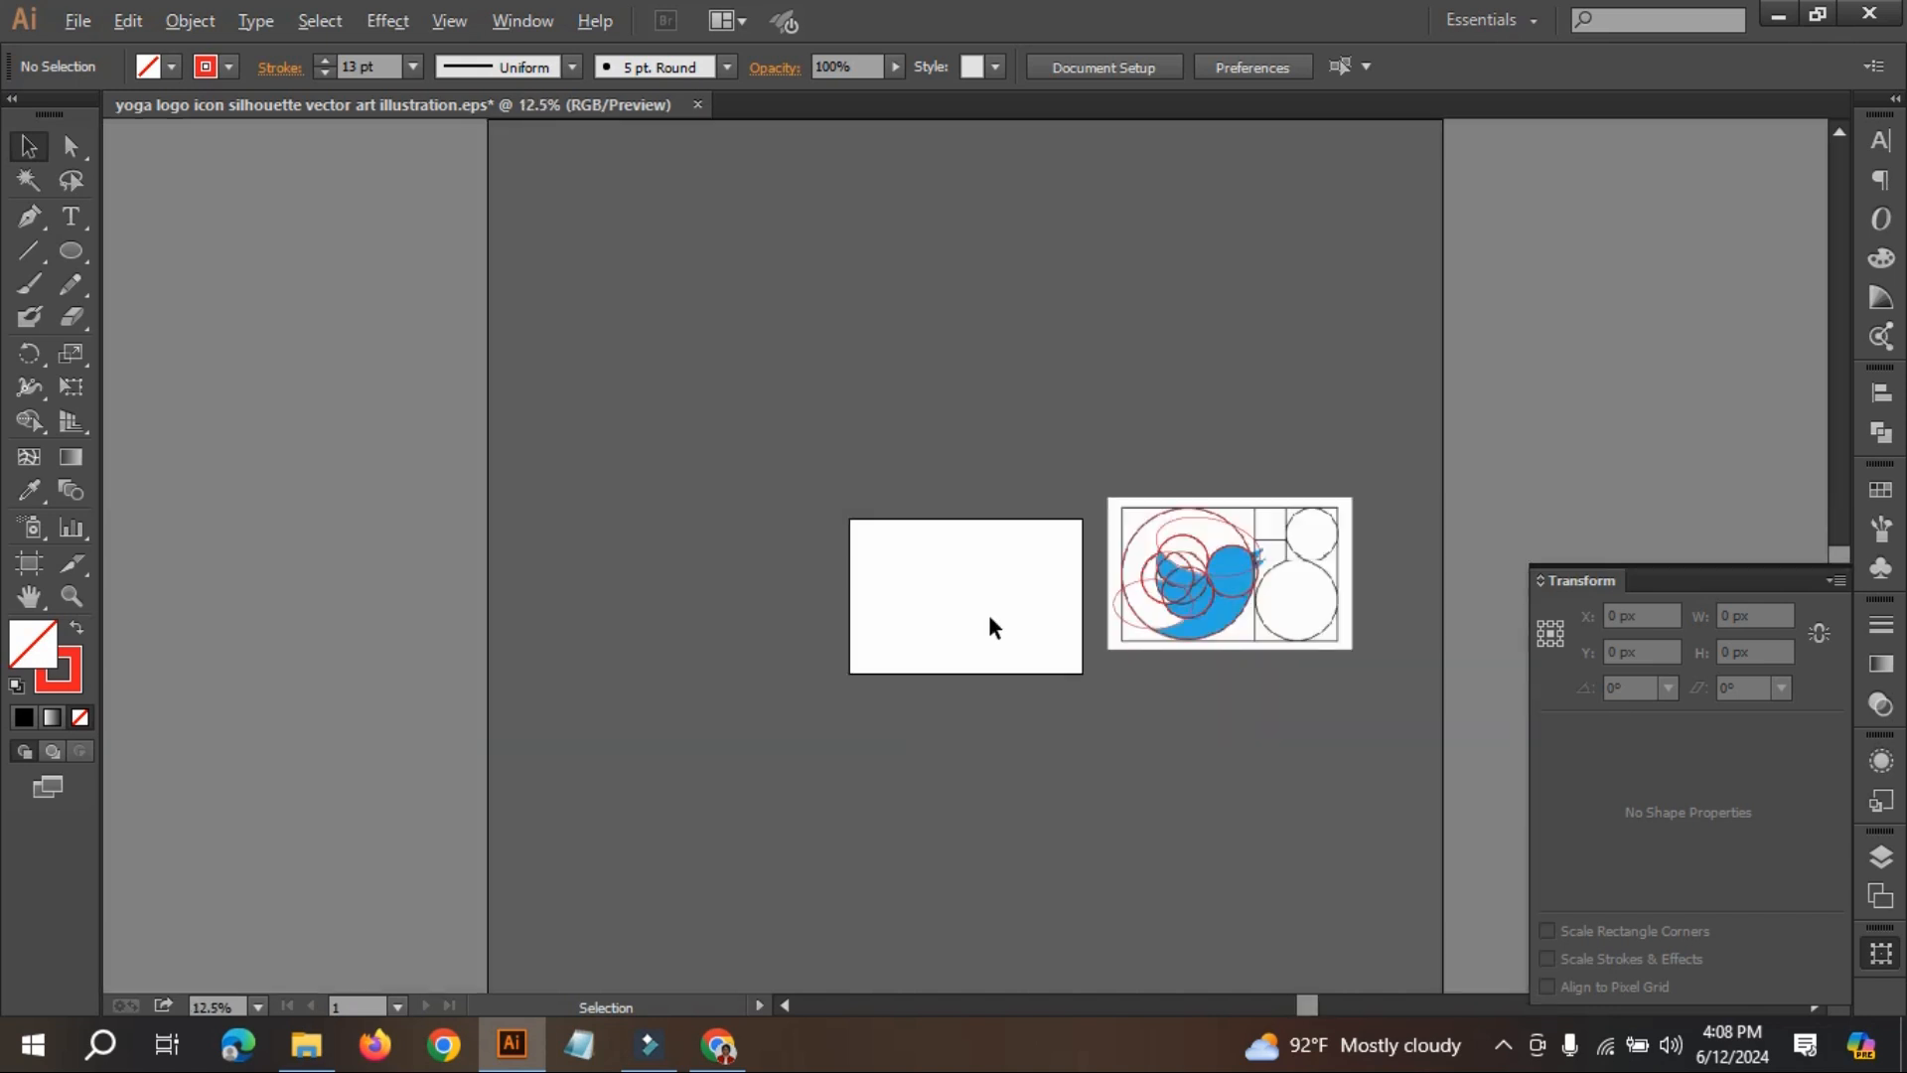
scroll(987, 613, up, 4)
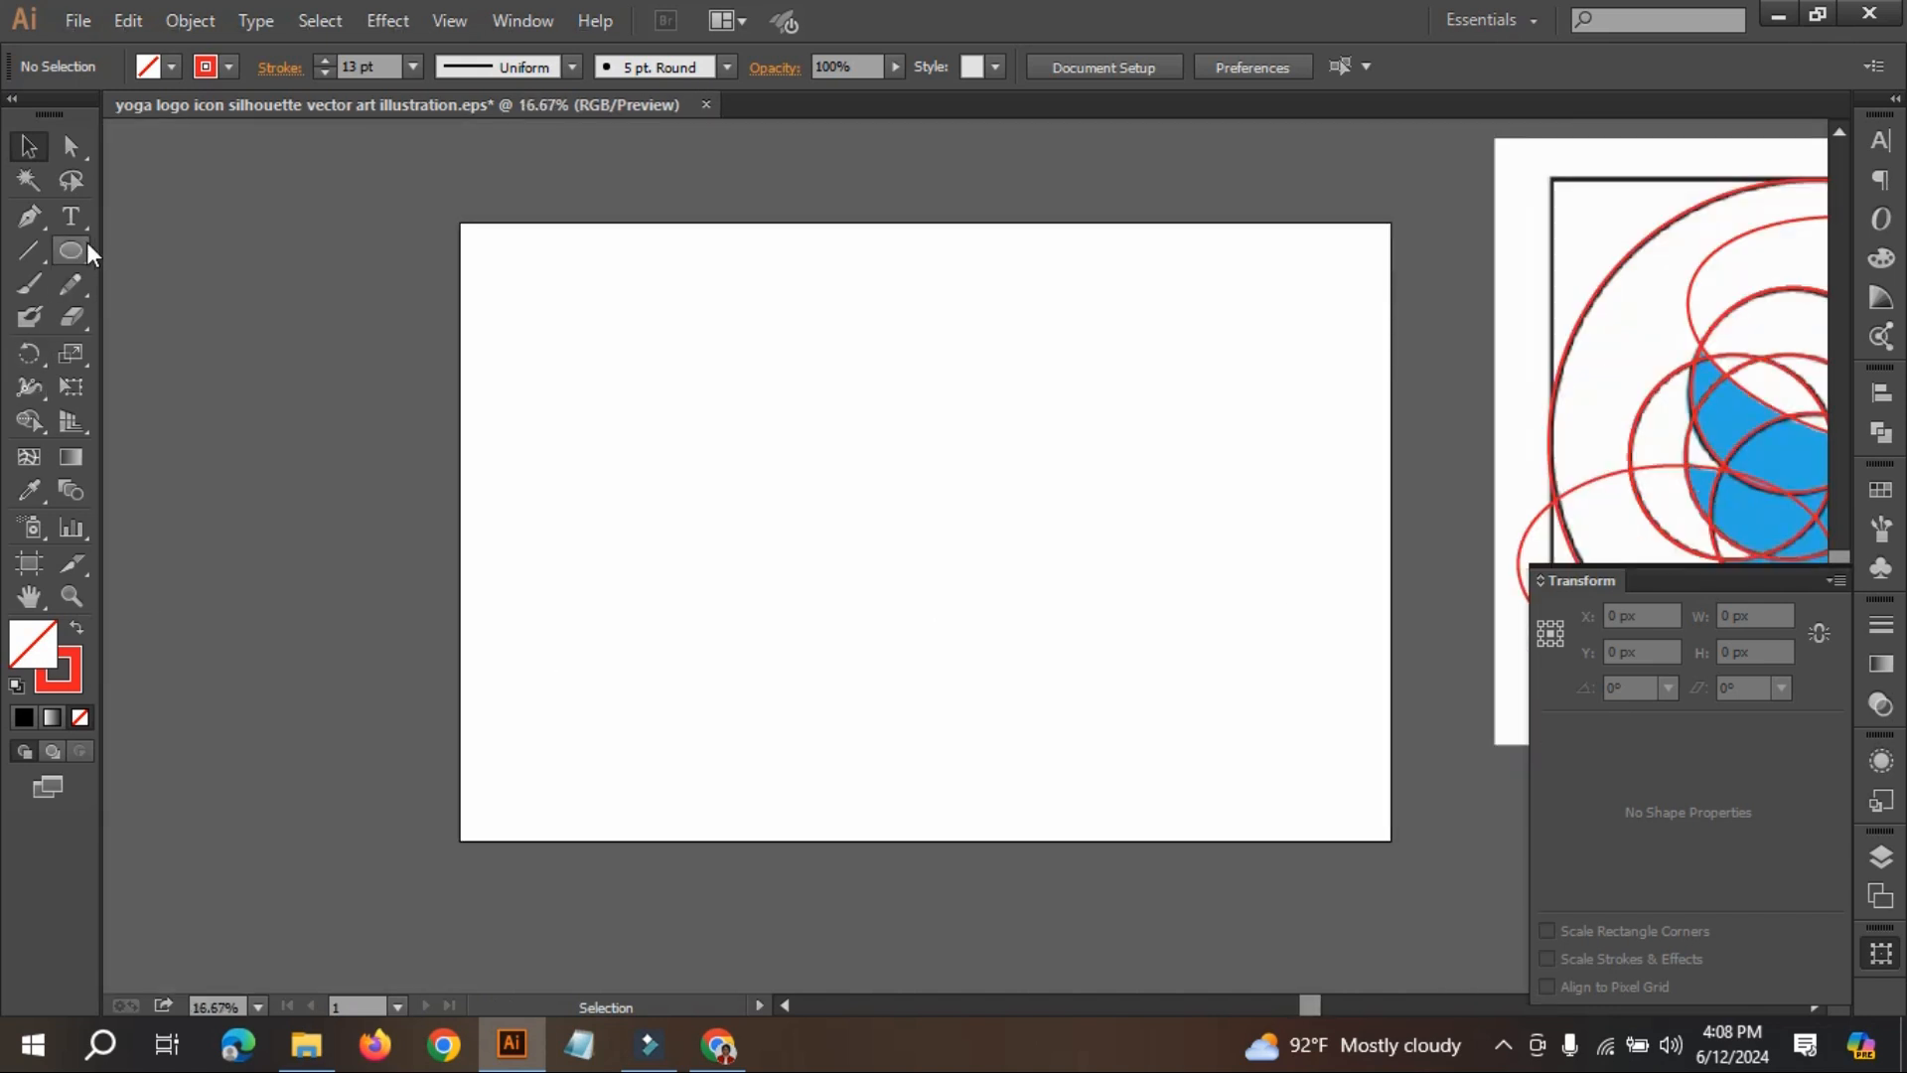
click(70, 251)
drag(675, 355, 957, 495)
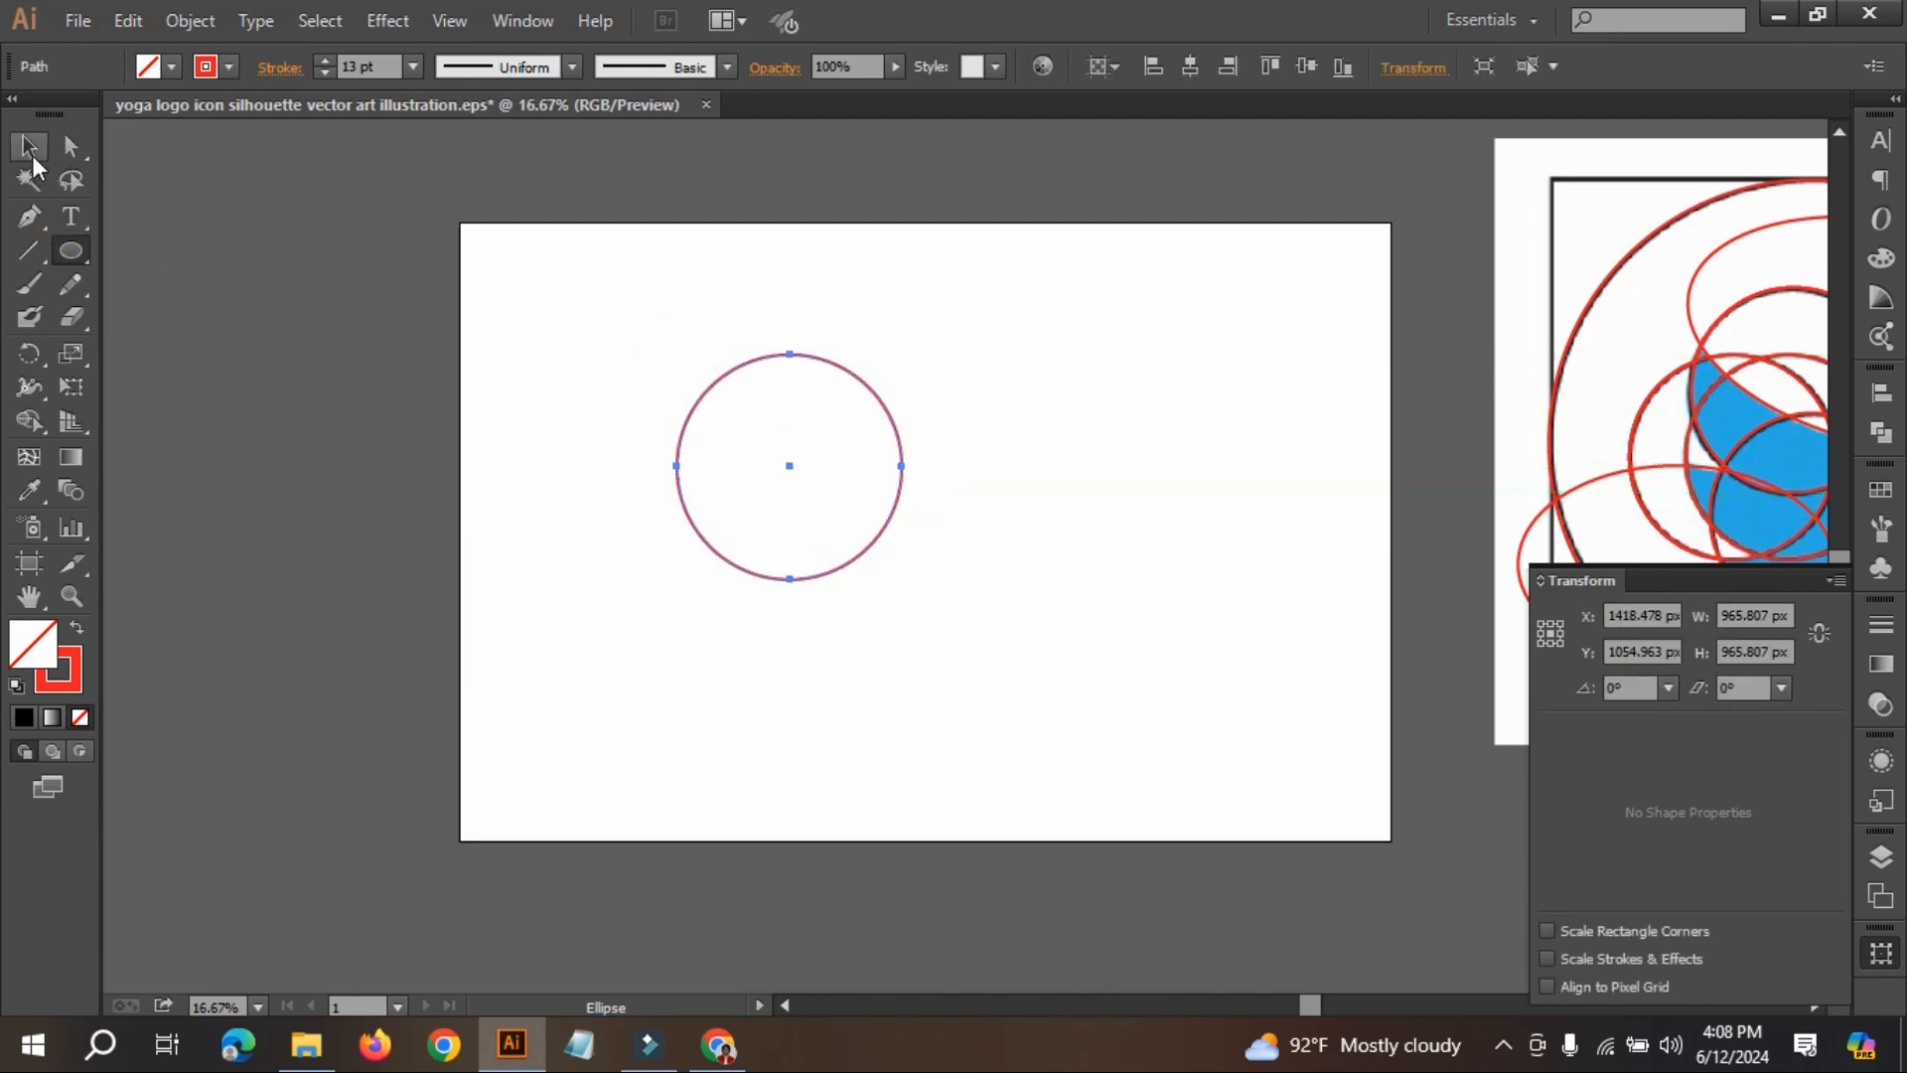
click(30, 152)
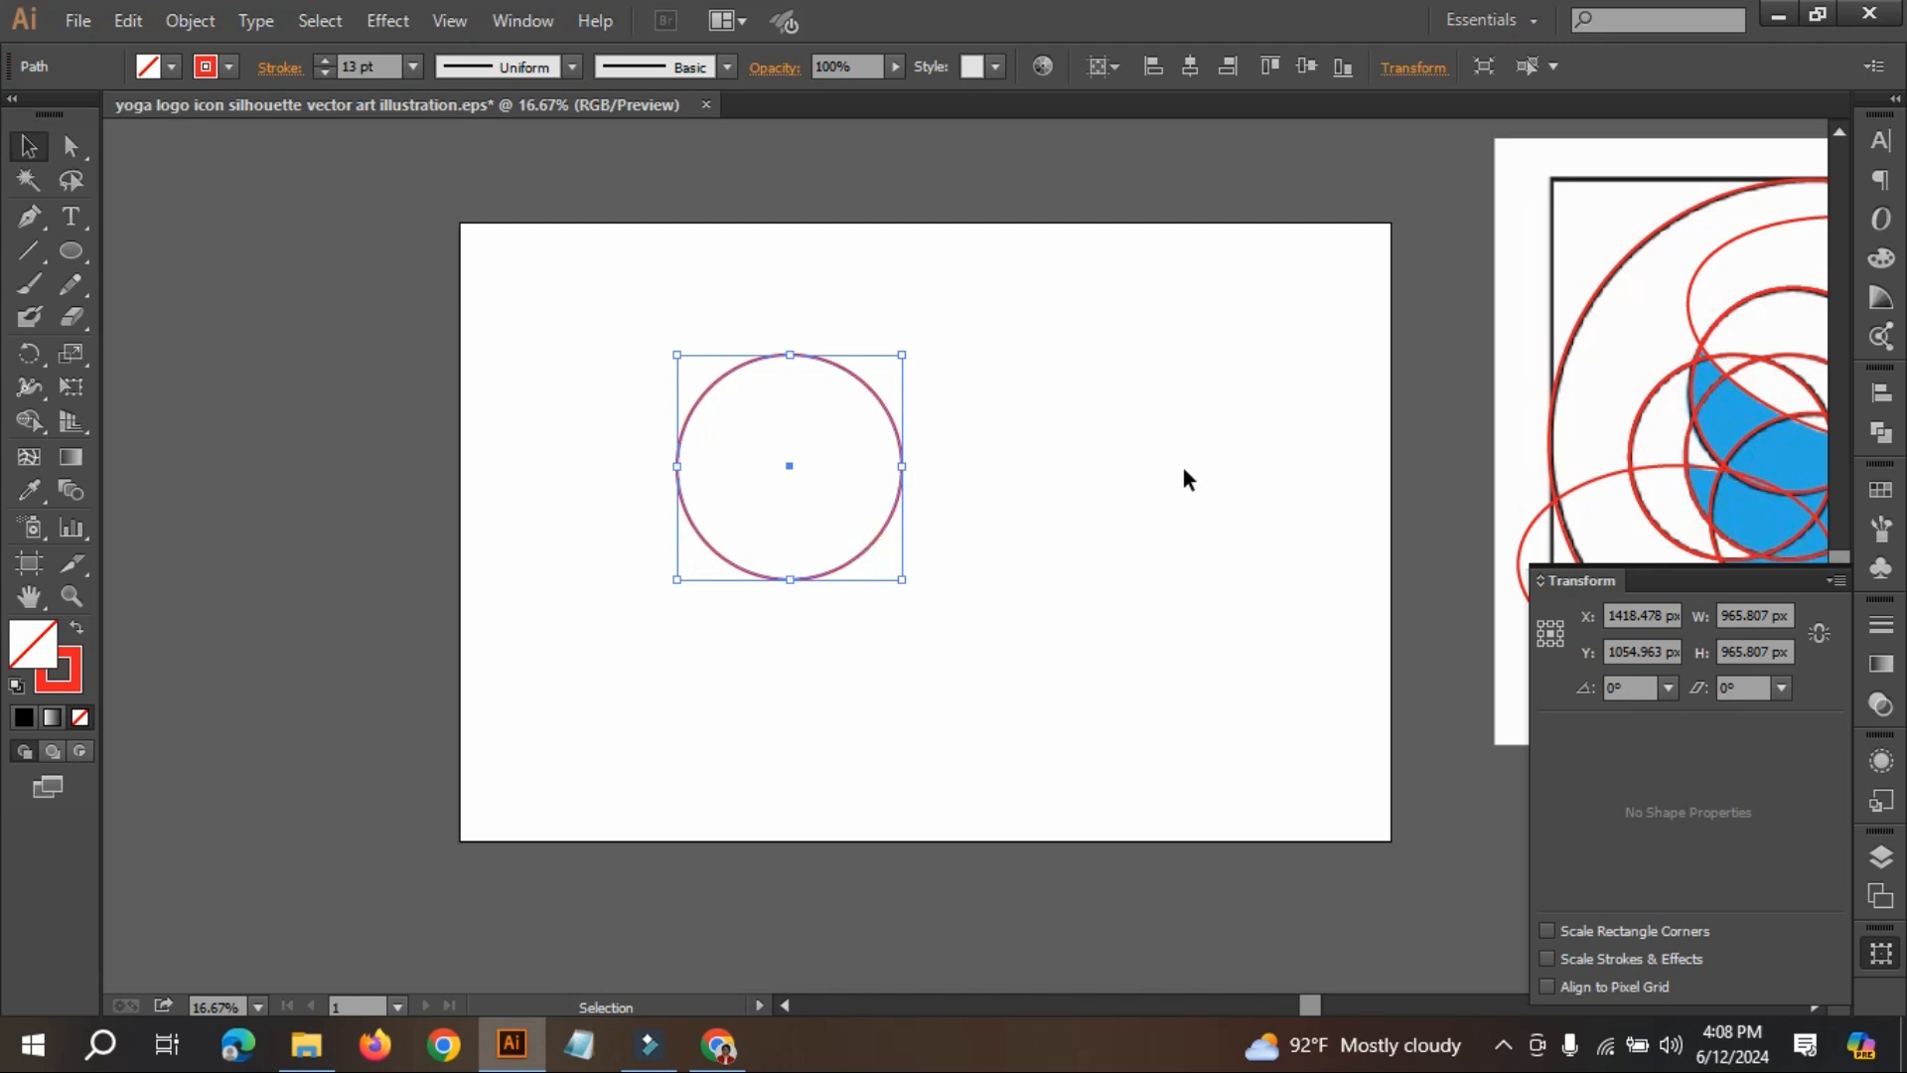
- Shrink the practice circle proportionally to about 886 px, then enlarge it from its centre to about 2853 px
key(space)
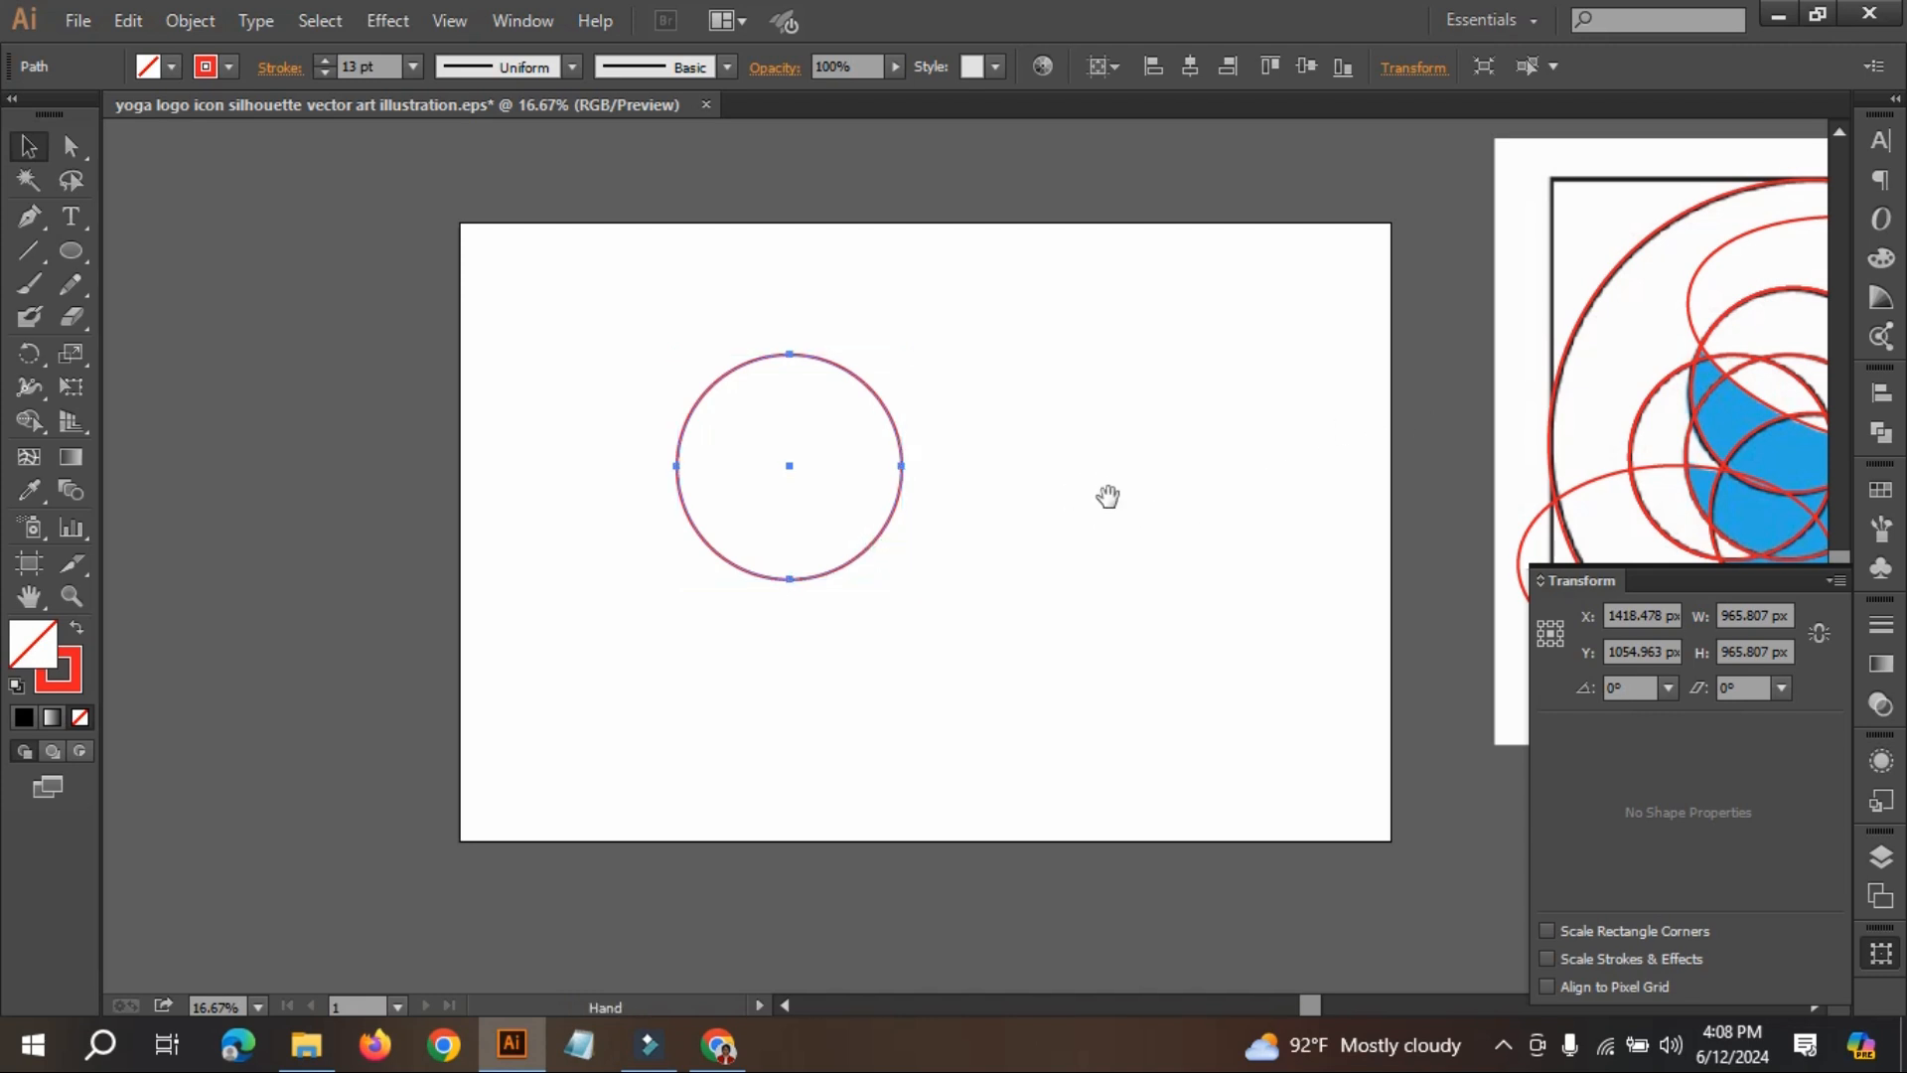
drag(1103, 496, 962, 507)
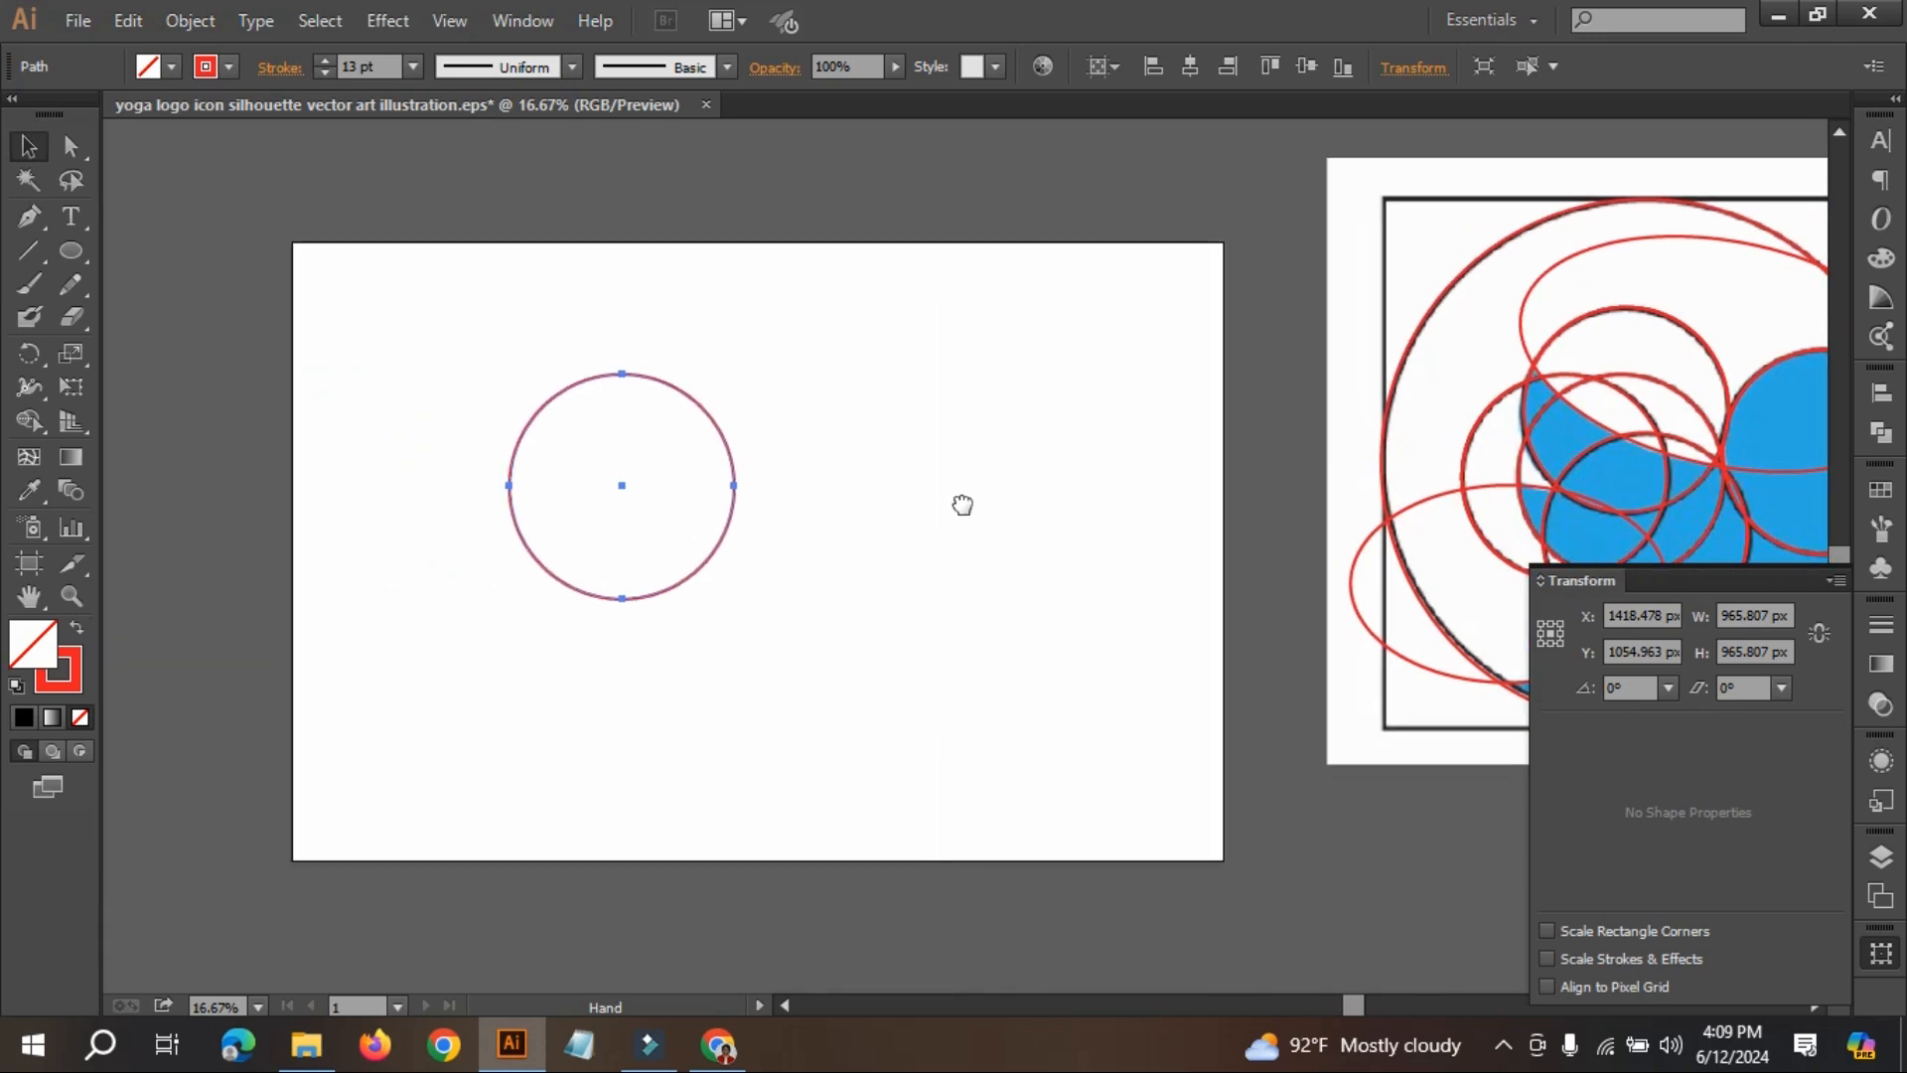
click(723, 526)
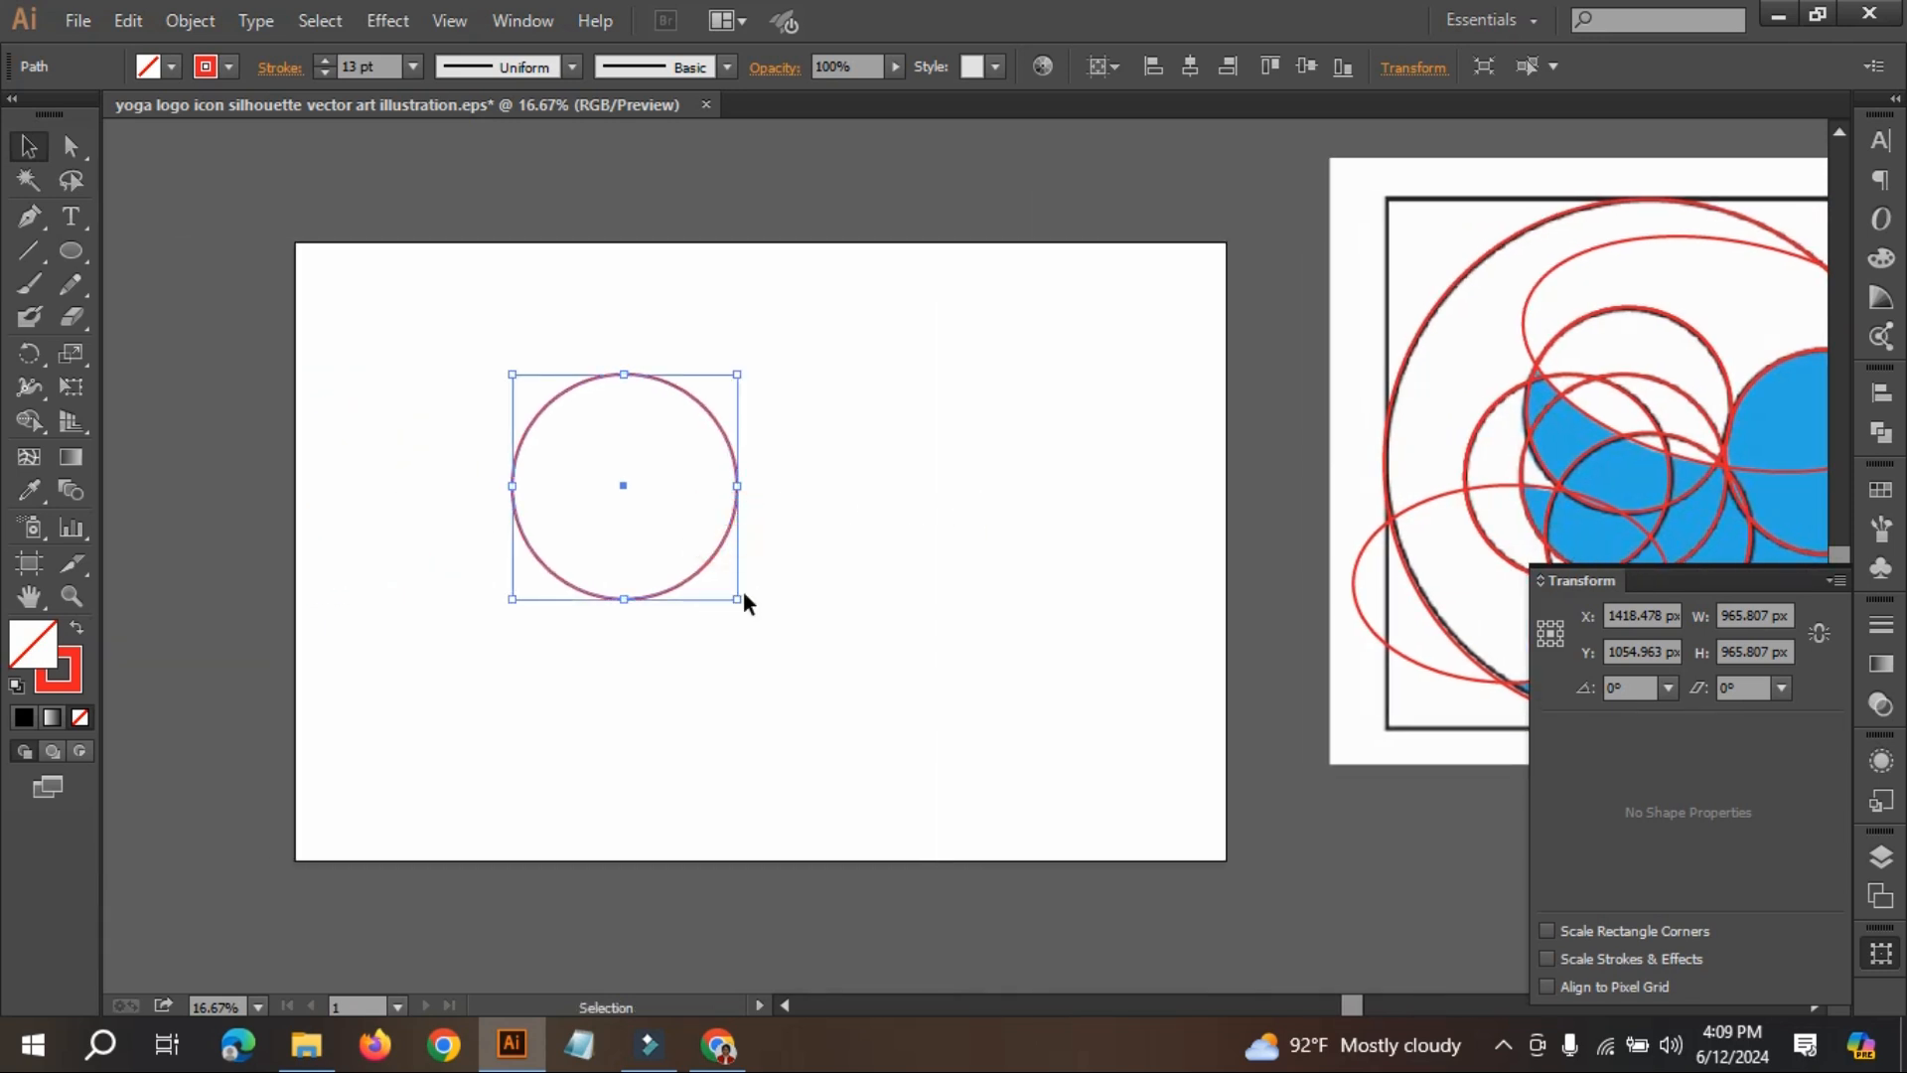
mouse_move(736, 598)
mouse_down()
mouse_move(879, 728)
mouse_move(728, 582)
mouse_up()
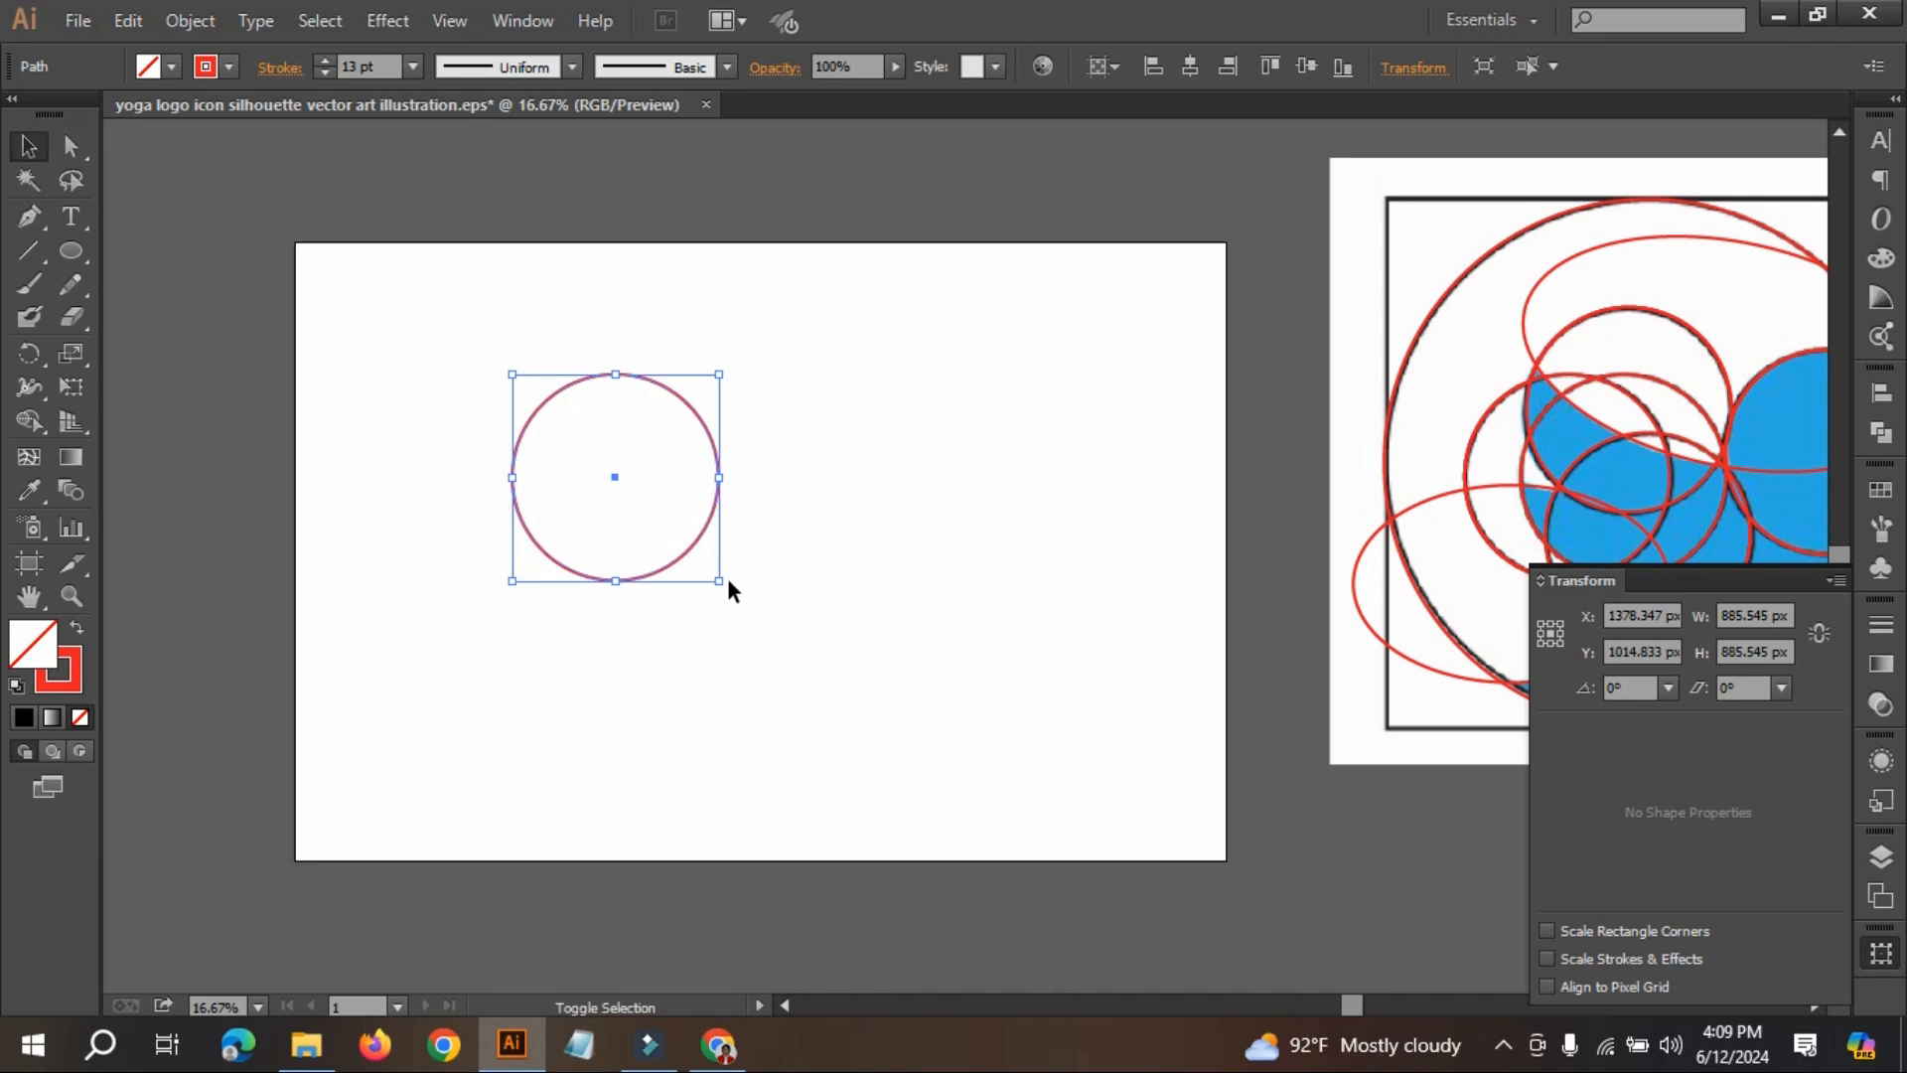
drag(719, 581, 1053, 787)
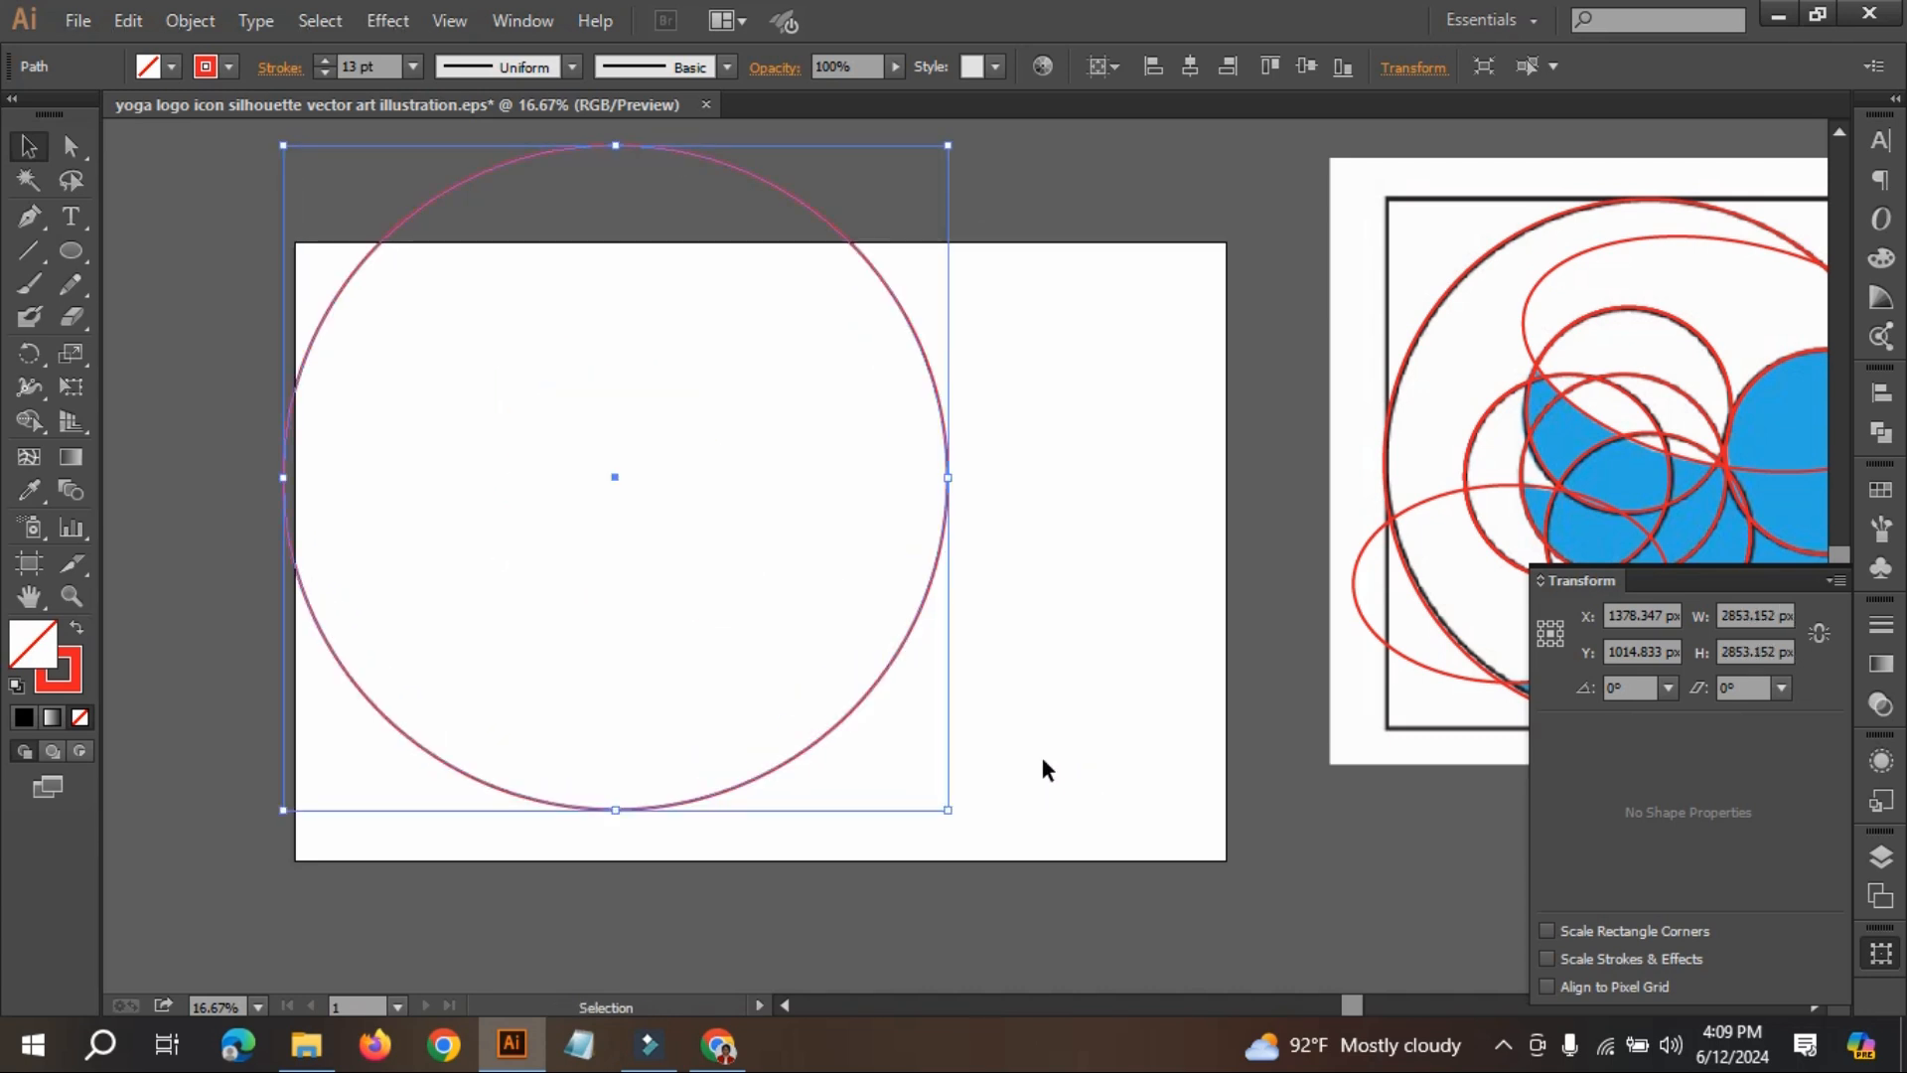
scroll(1039, 737, down, 2)
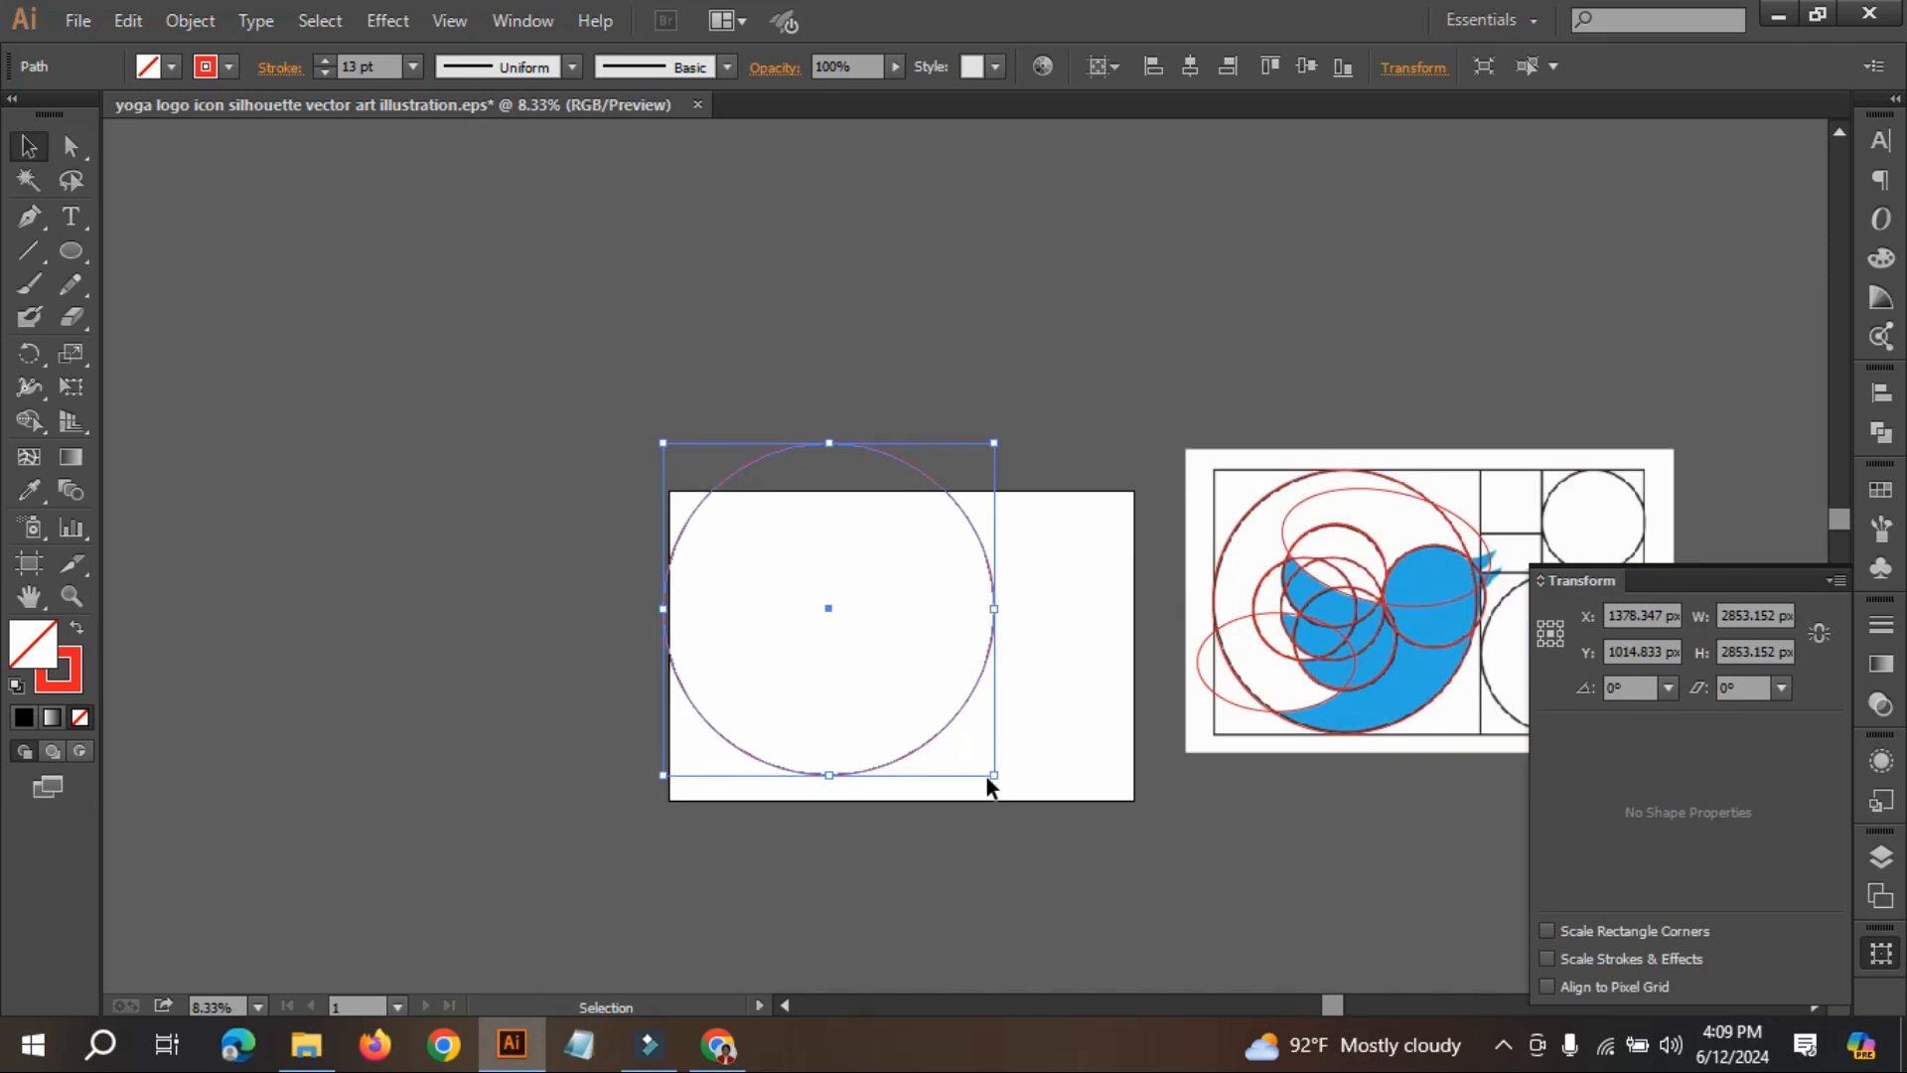
- Delete the practice circle from the blank artboard
click(952, 730)
drag(909, 624, 1111, 767)
key(Delete)
- Select all the red shapes over the bird and merge the empty areas above its wing with the Shape Builder tool
drag(1427, 862, 963, 852)
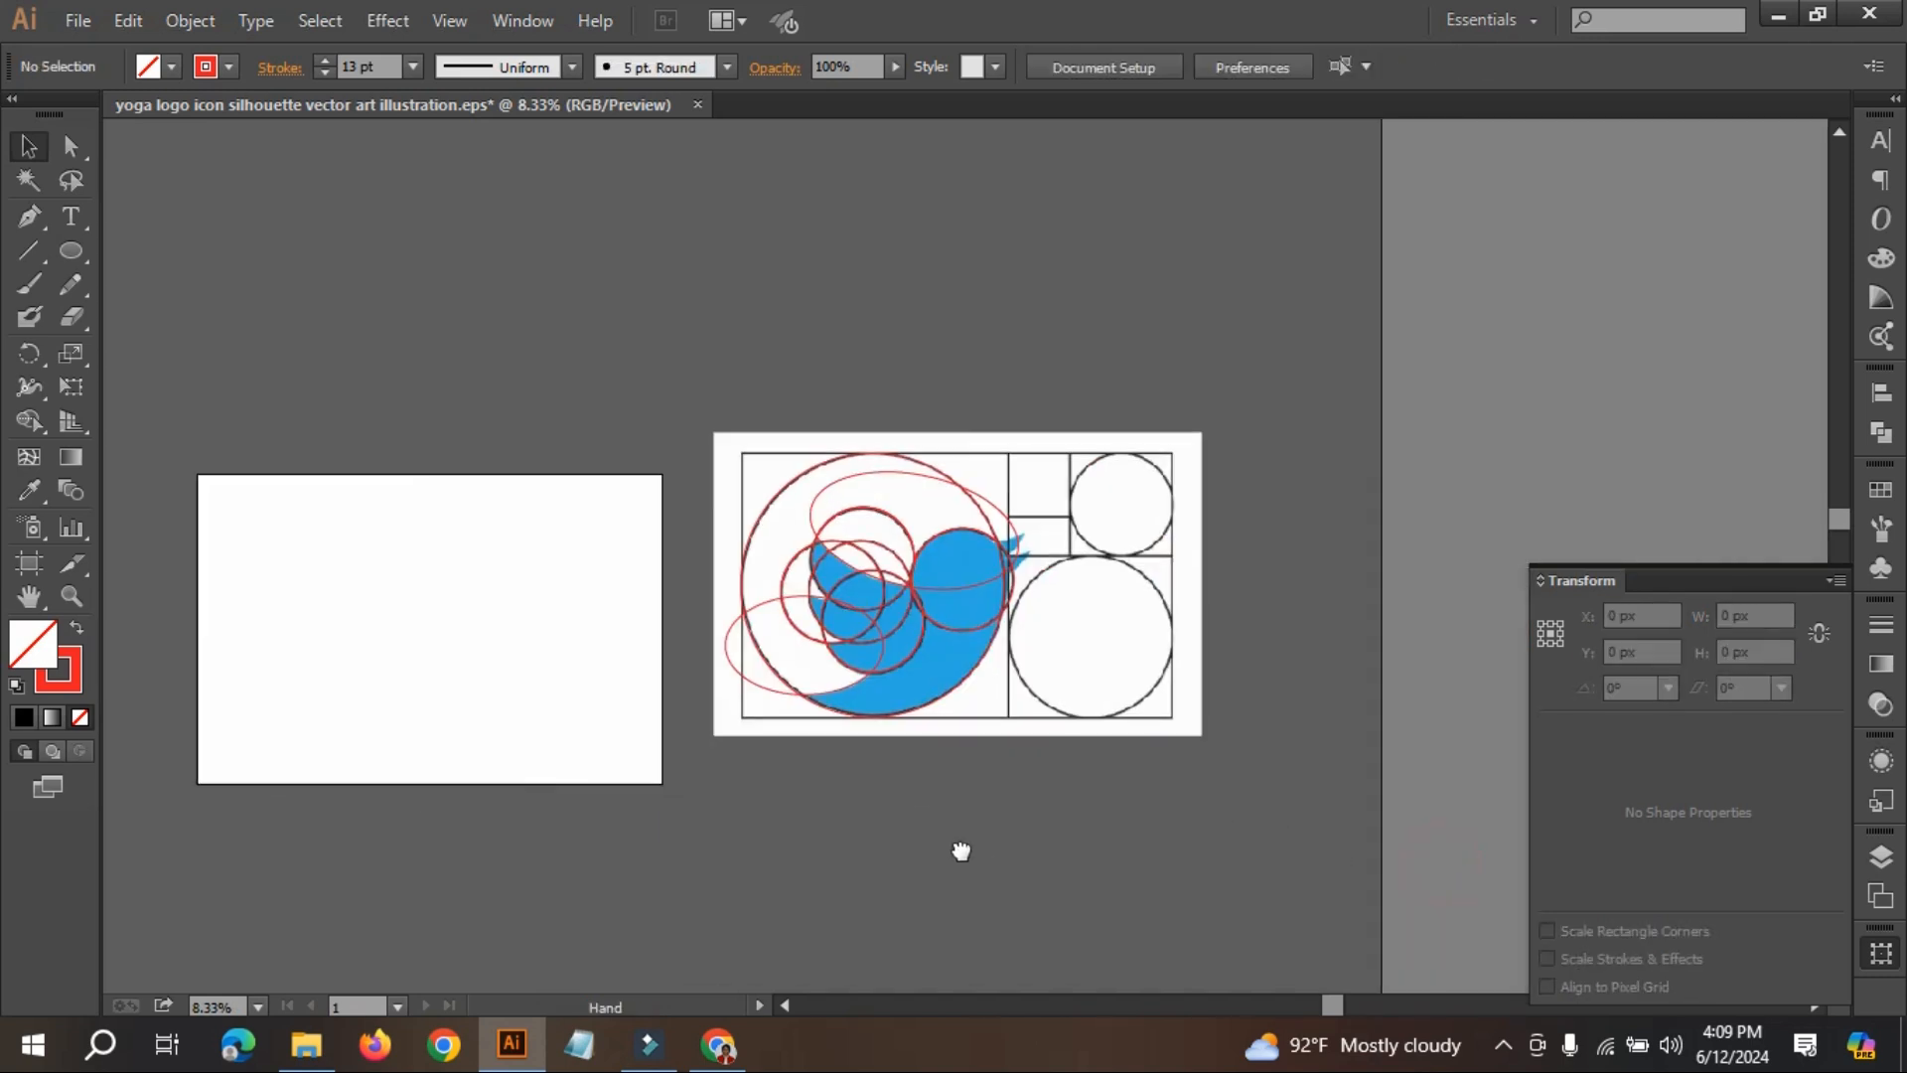
drag(944, 651, 1079, 781)
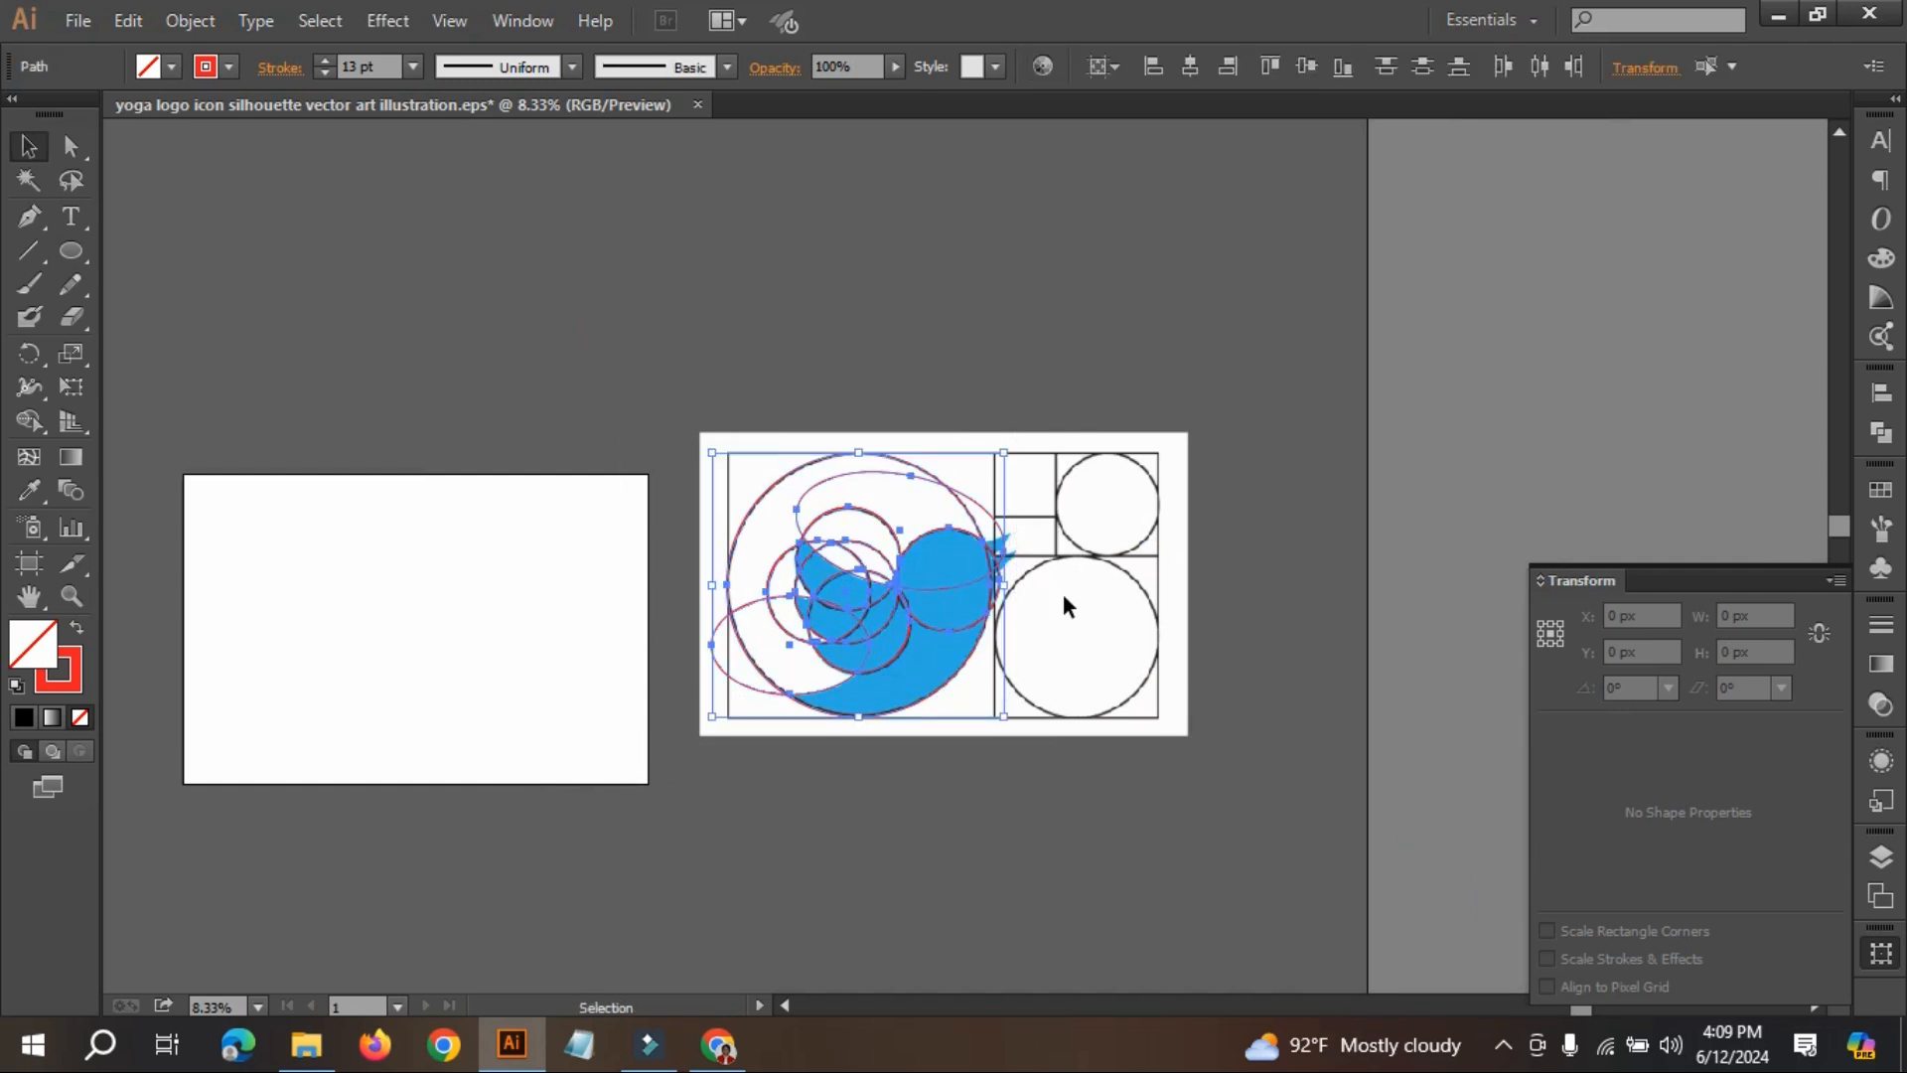
scroll(1013, 585, down, 1)
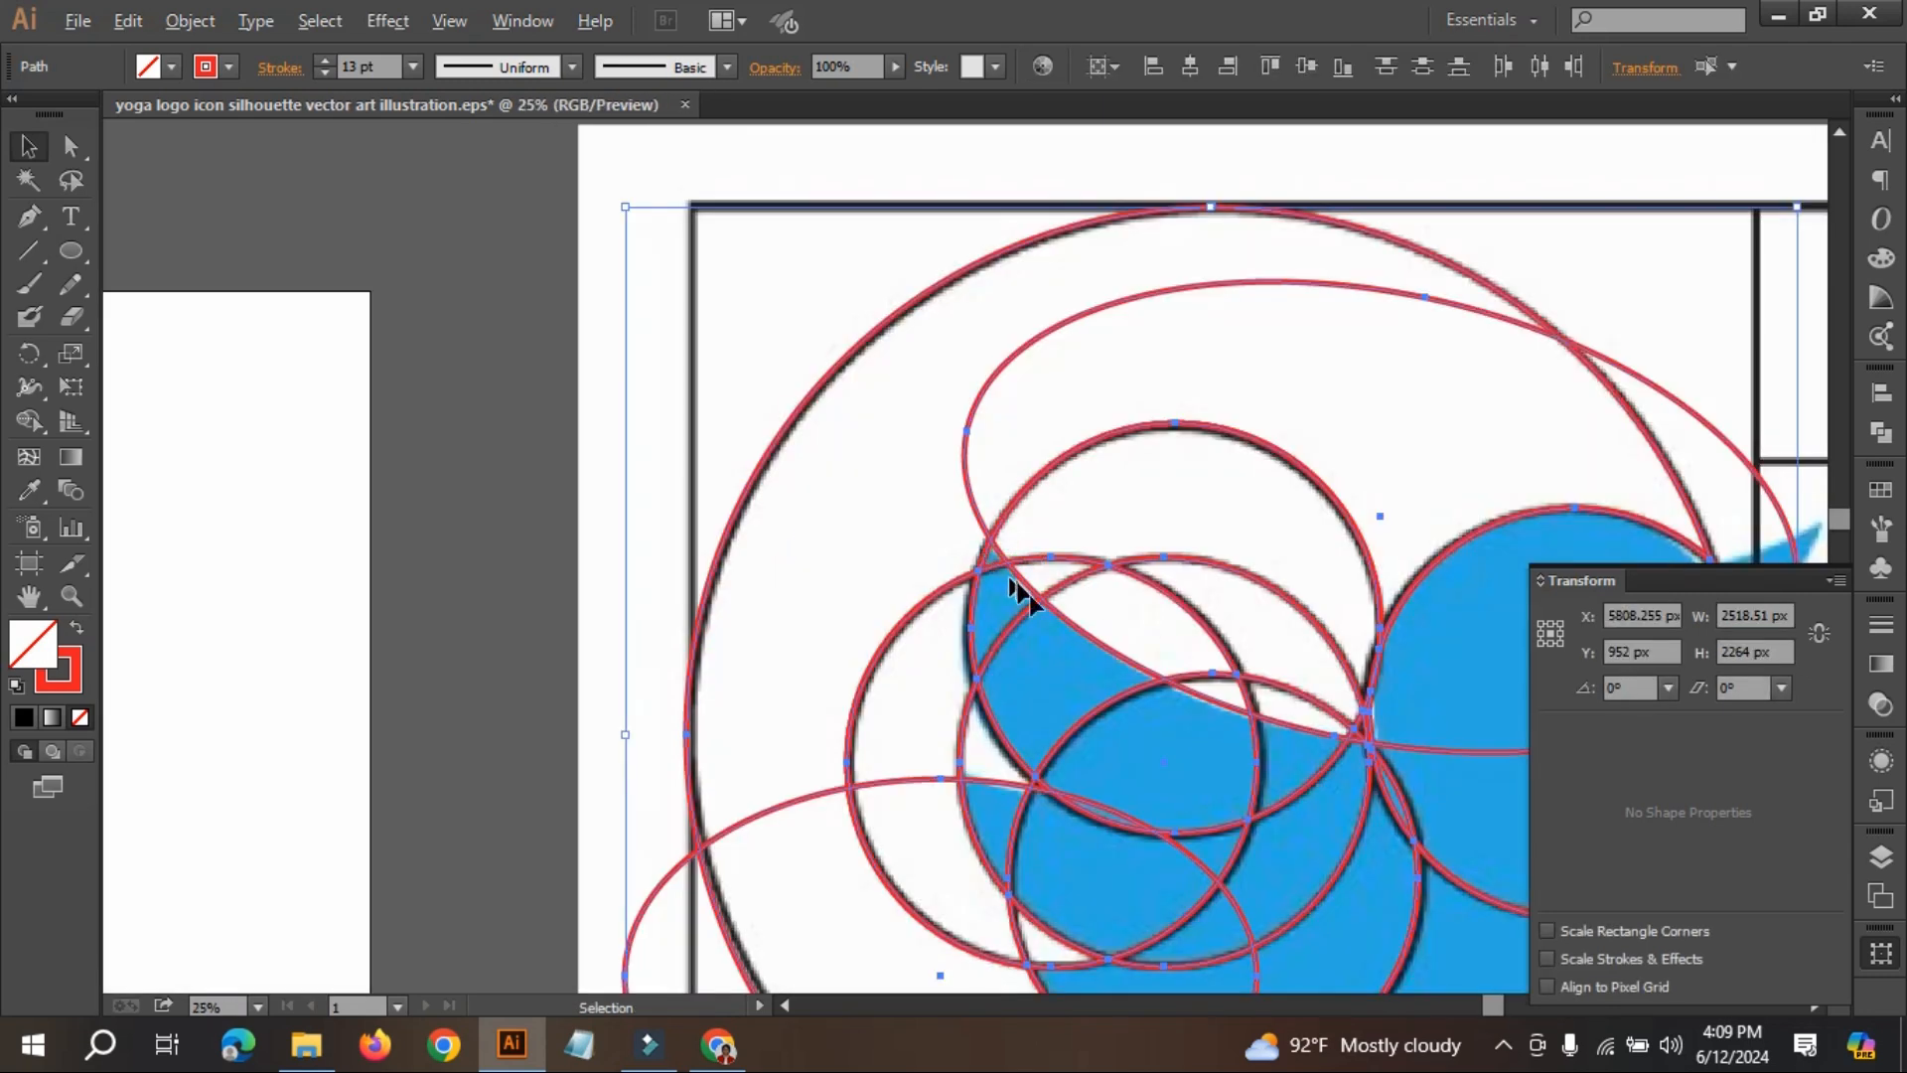
drag(1180, 600, 785, 526)
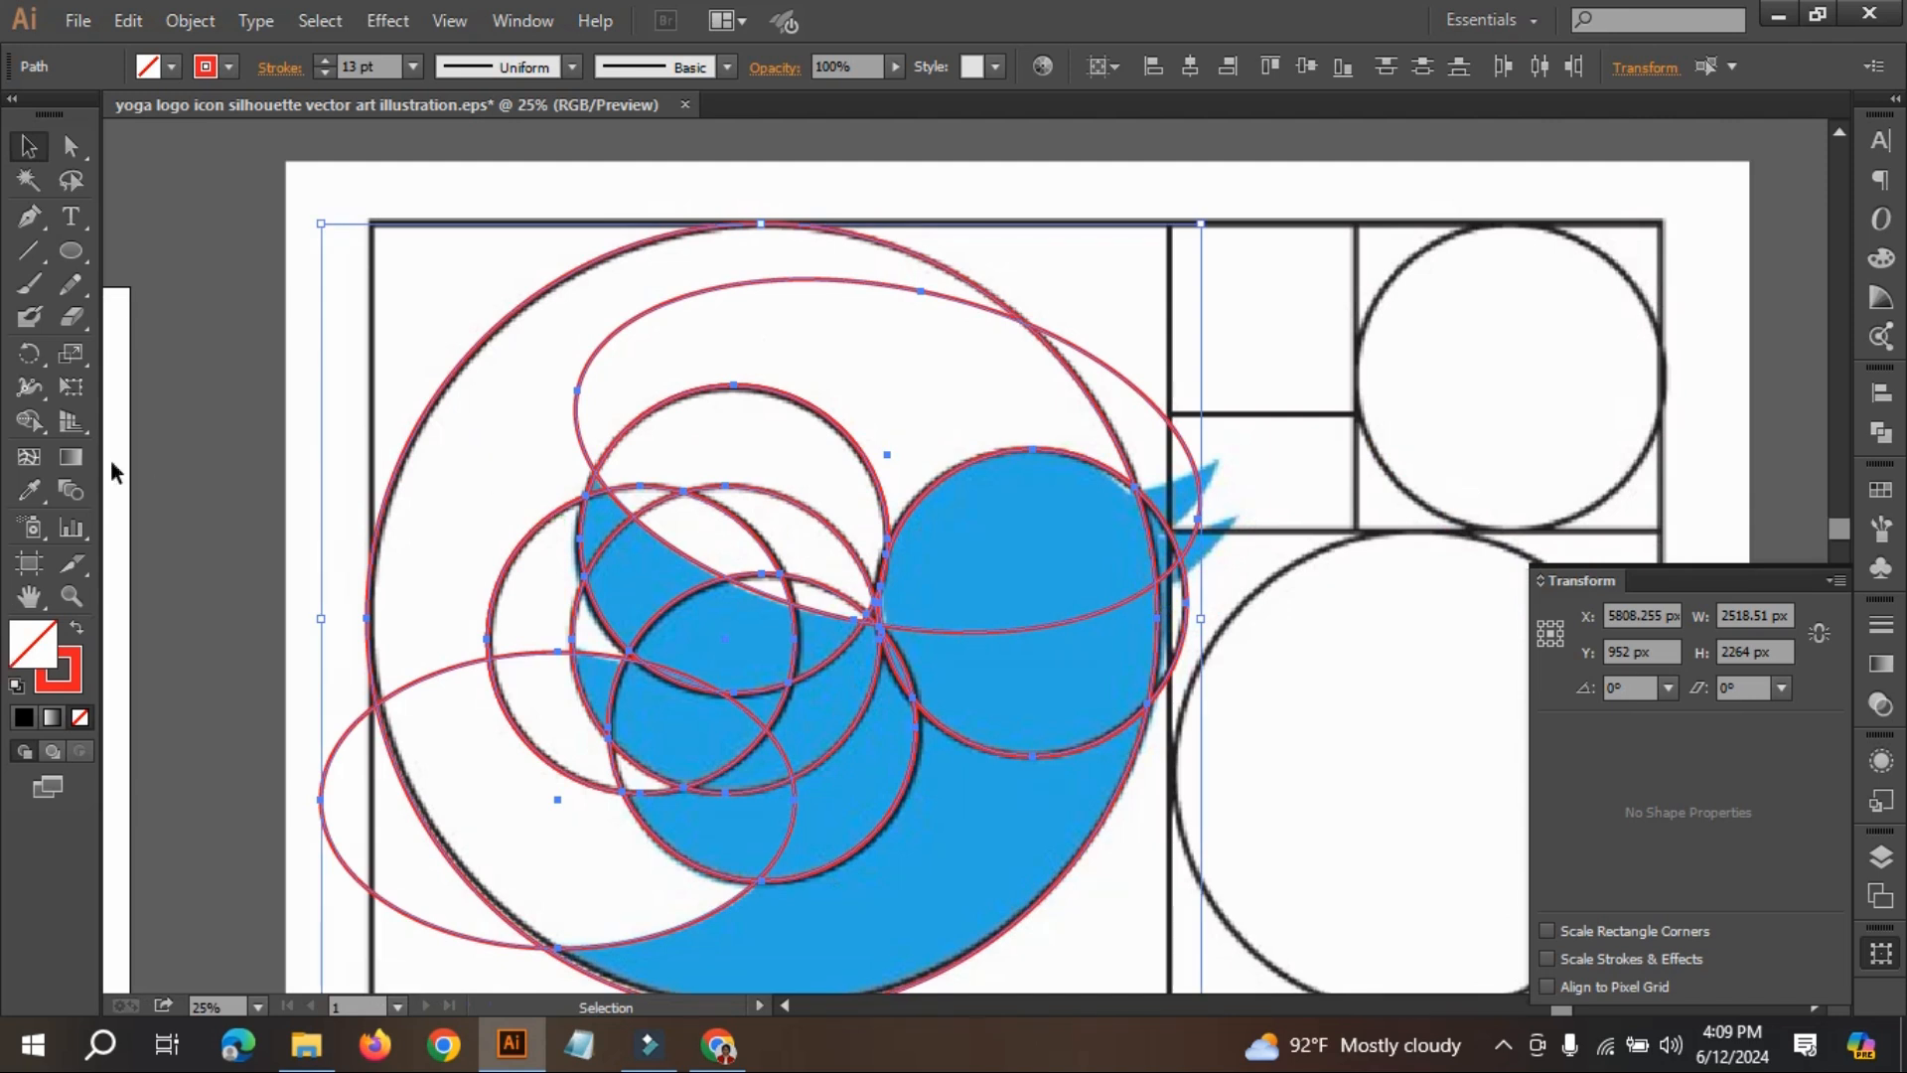
click(30, 420)
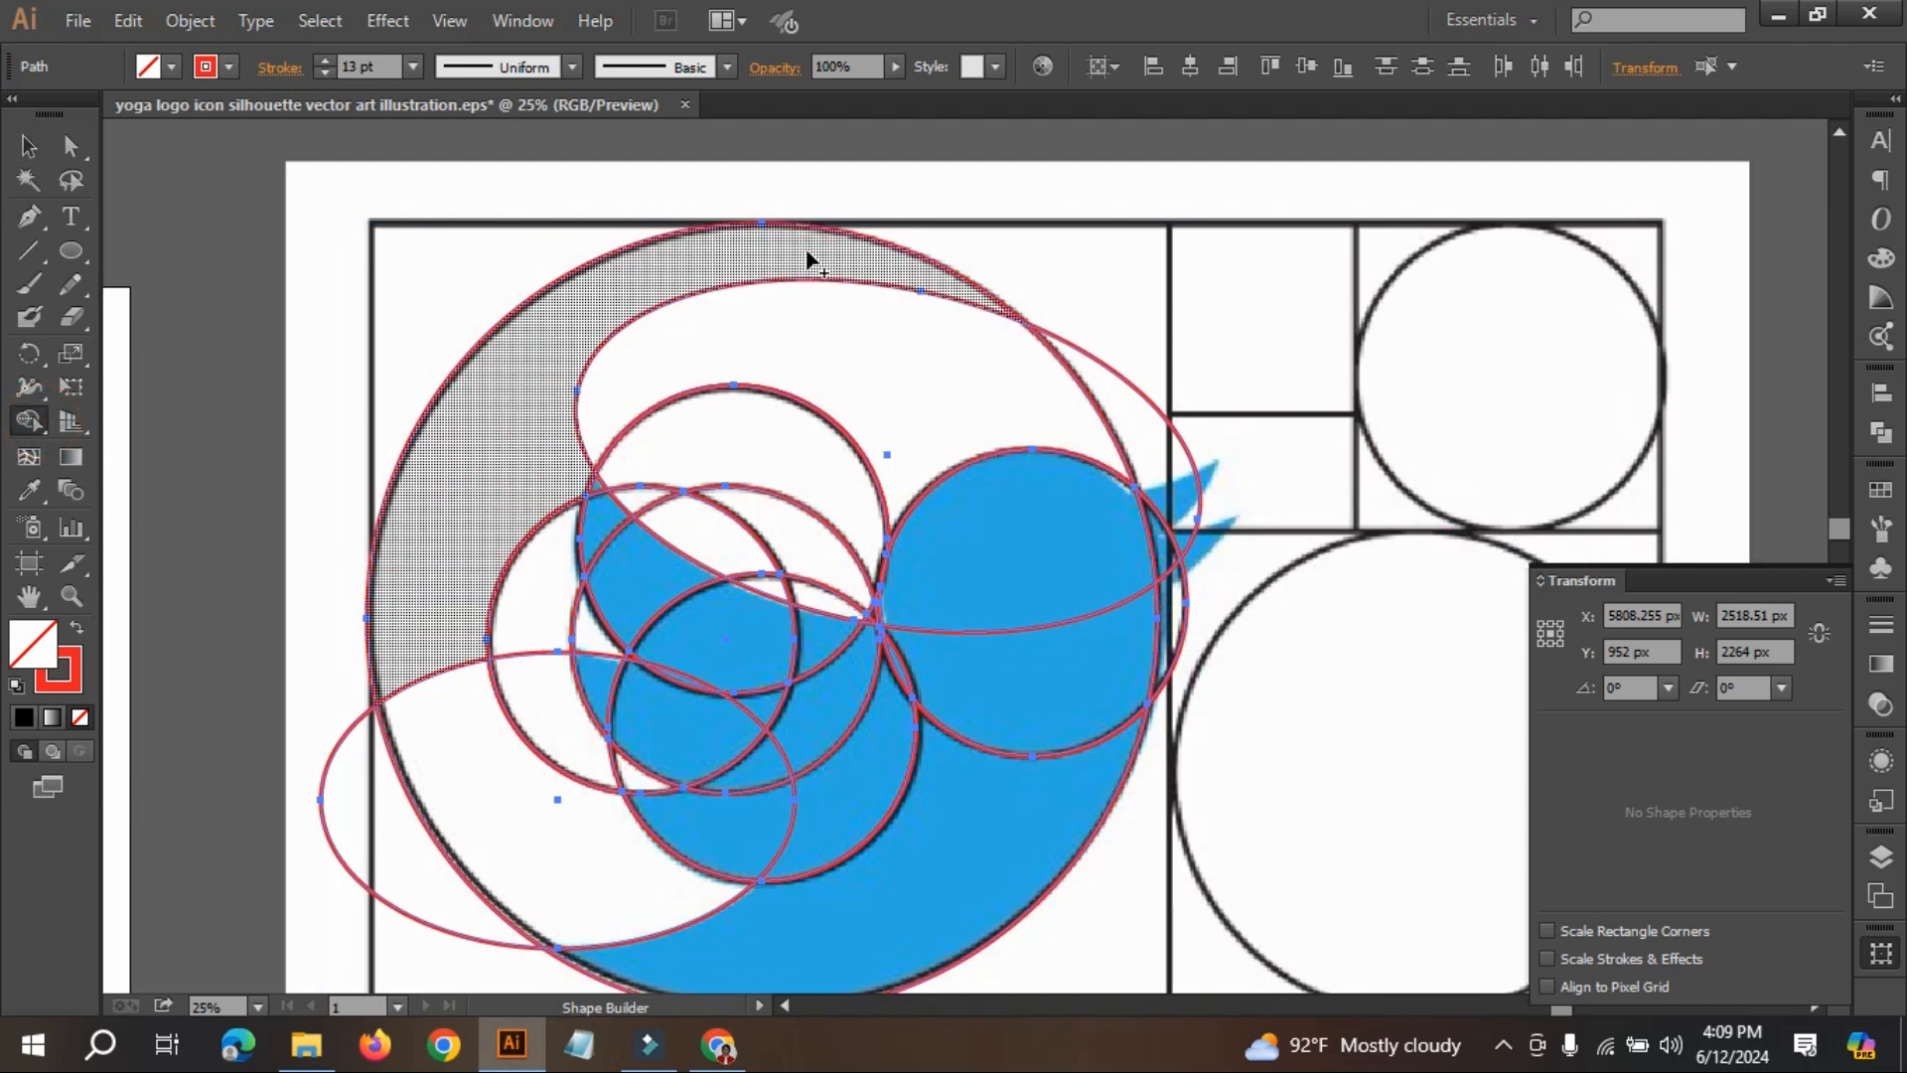
mouse_move(795, 211)
mouse_down()
mouse_move(821, 313)
mouse_move(812, 419)
mouse_move(726, 543)
mouse_move(925, 463)
mouse_up()
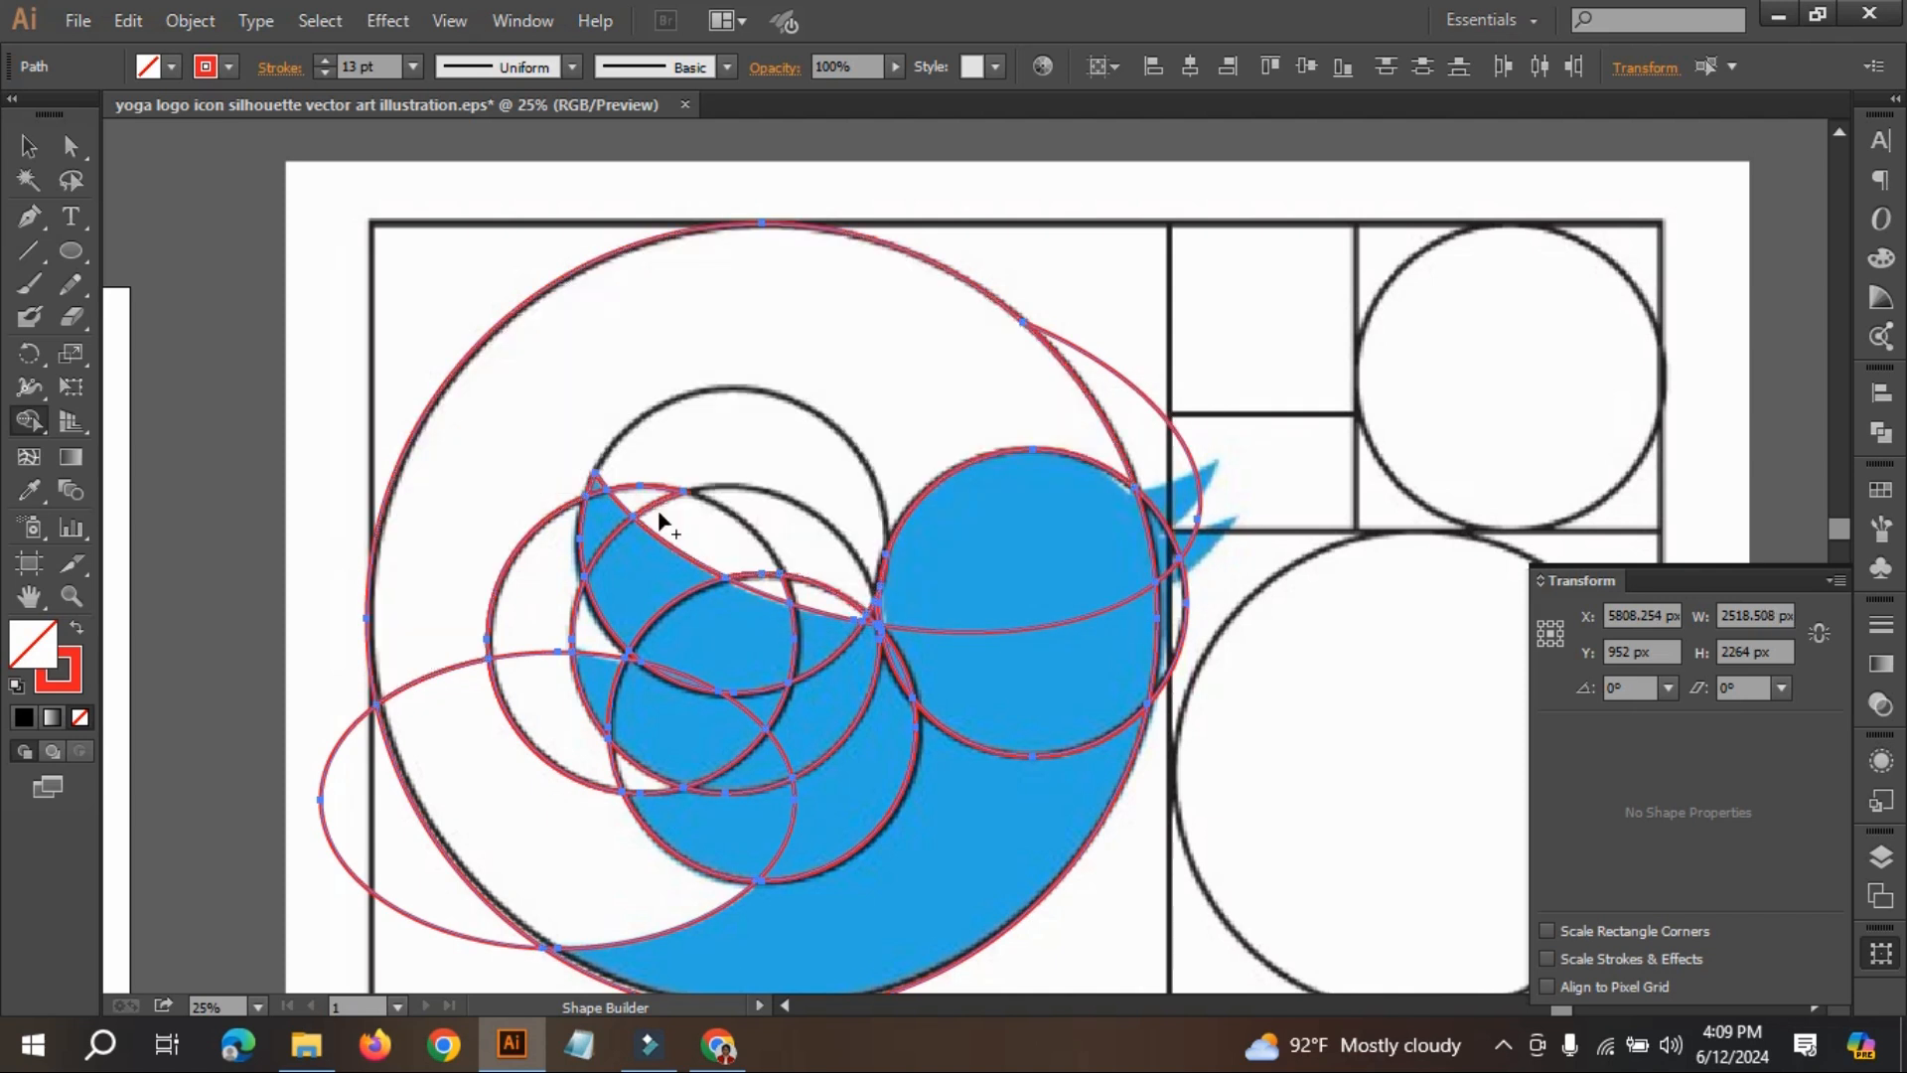
drag(633, 470, 698, 552)
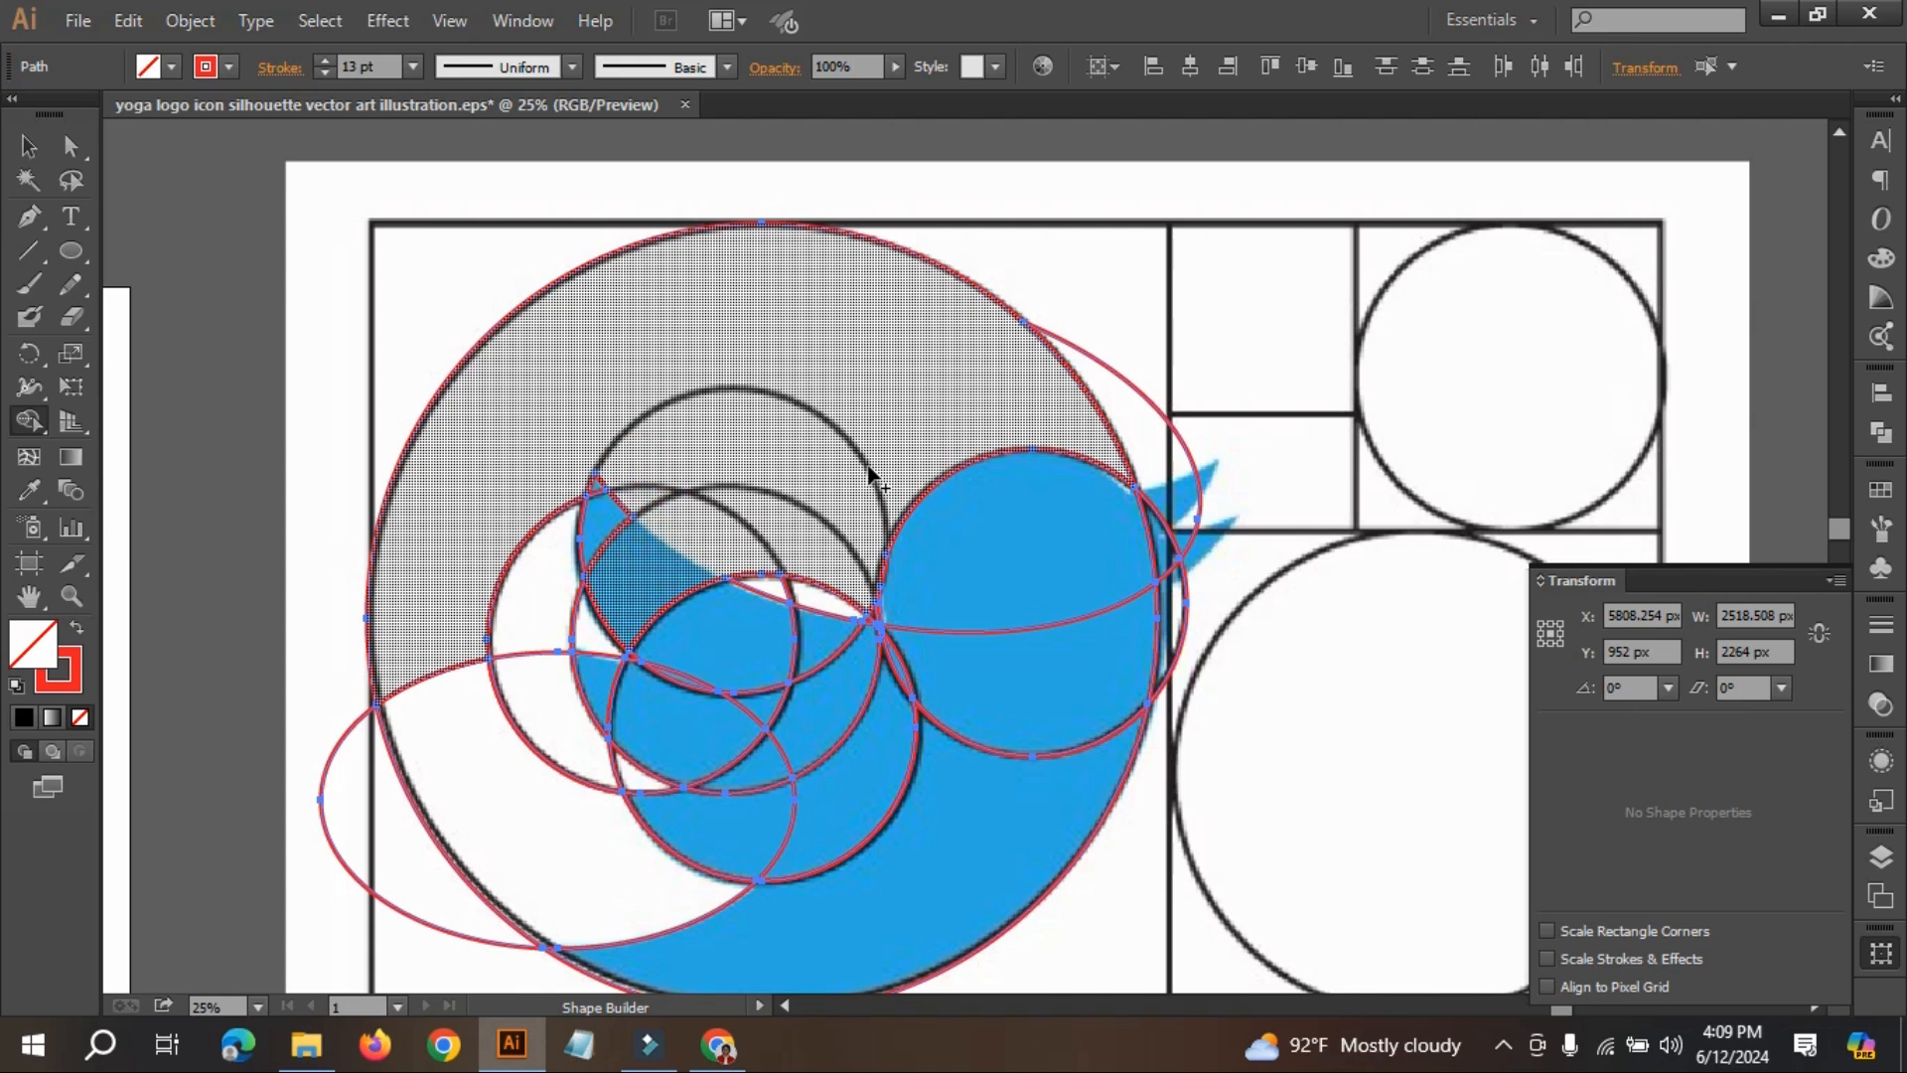
key(ctrl+z)
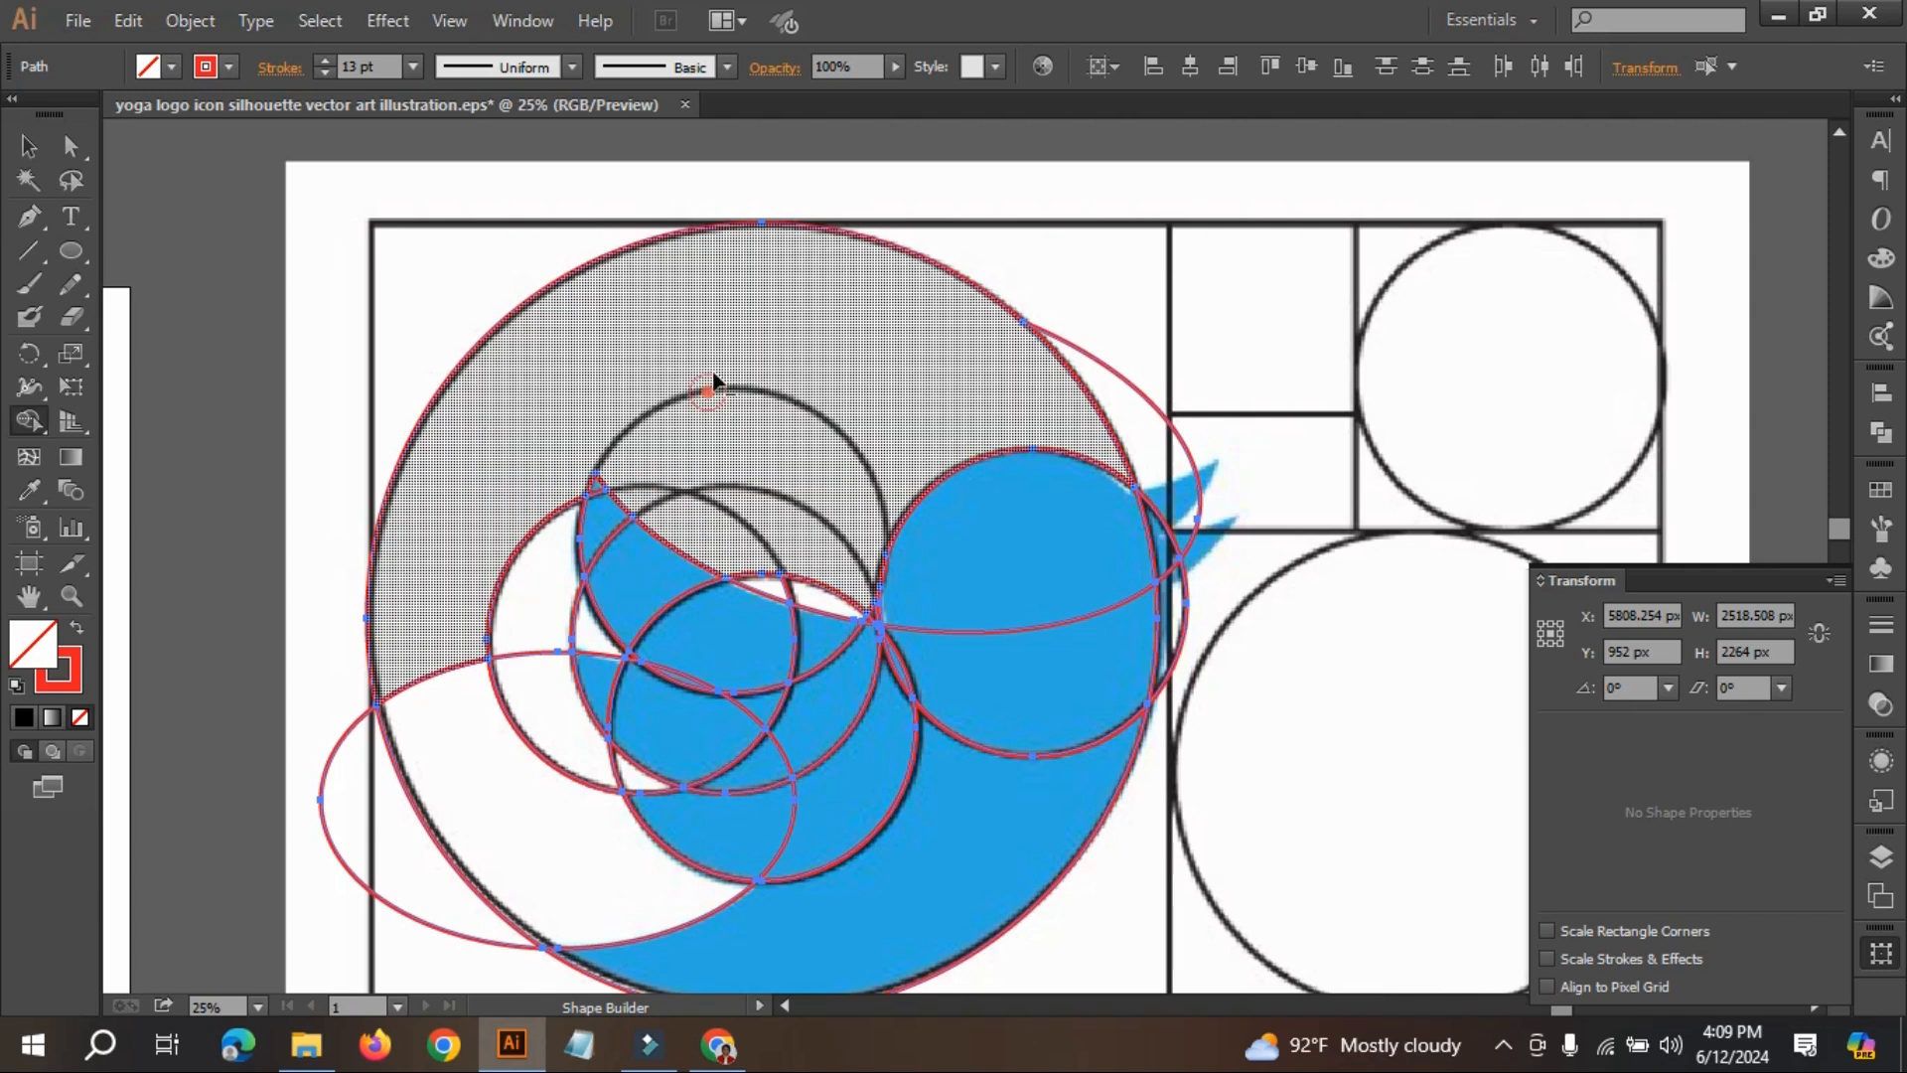
- Delete the merged area above the bird and the ellipse and head-circle pieces beyond the large circle near the beak with Shape Builder
drag(709, 385, 745, 154)
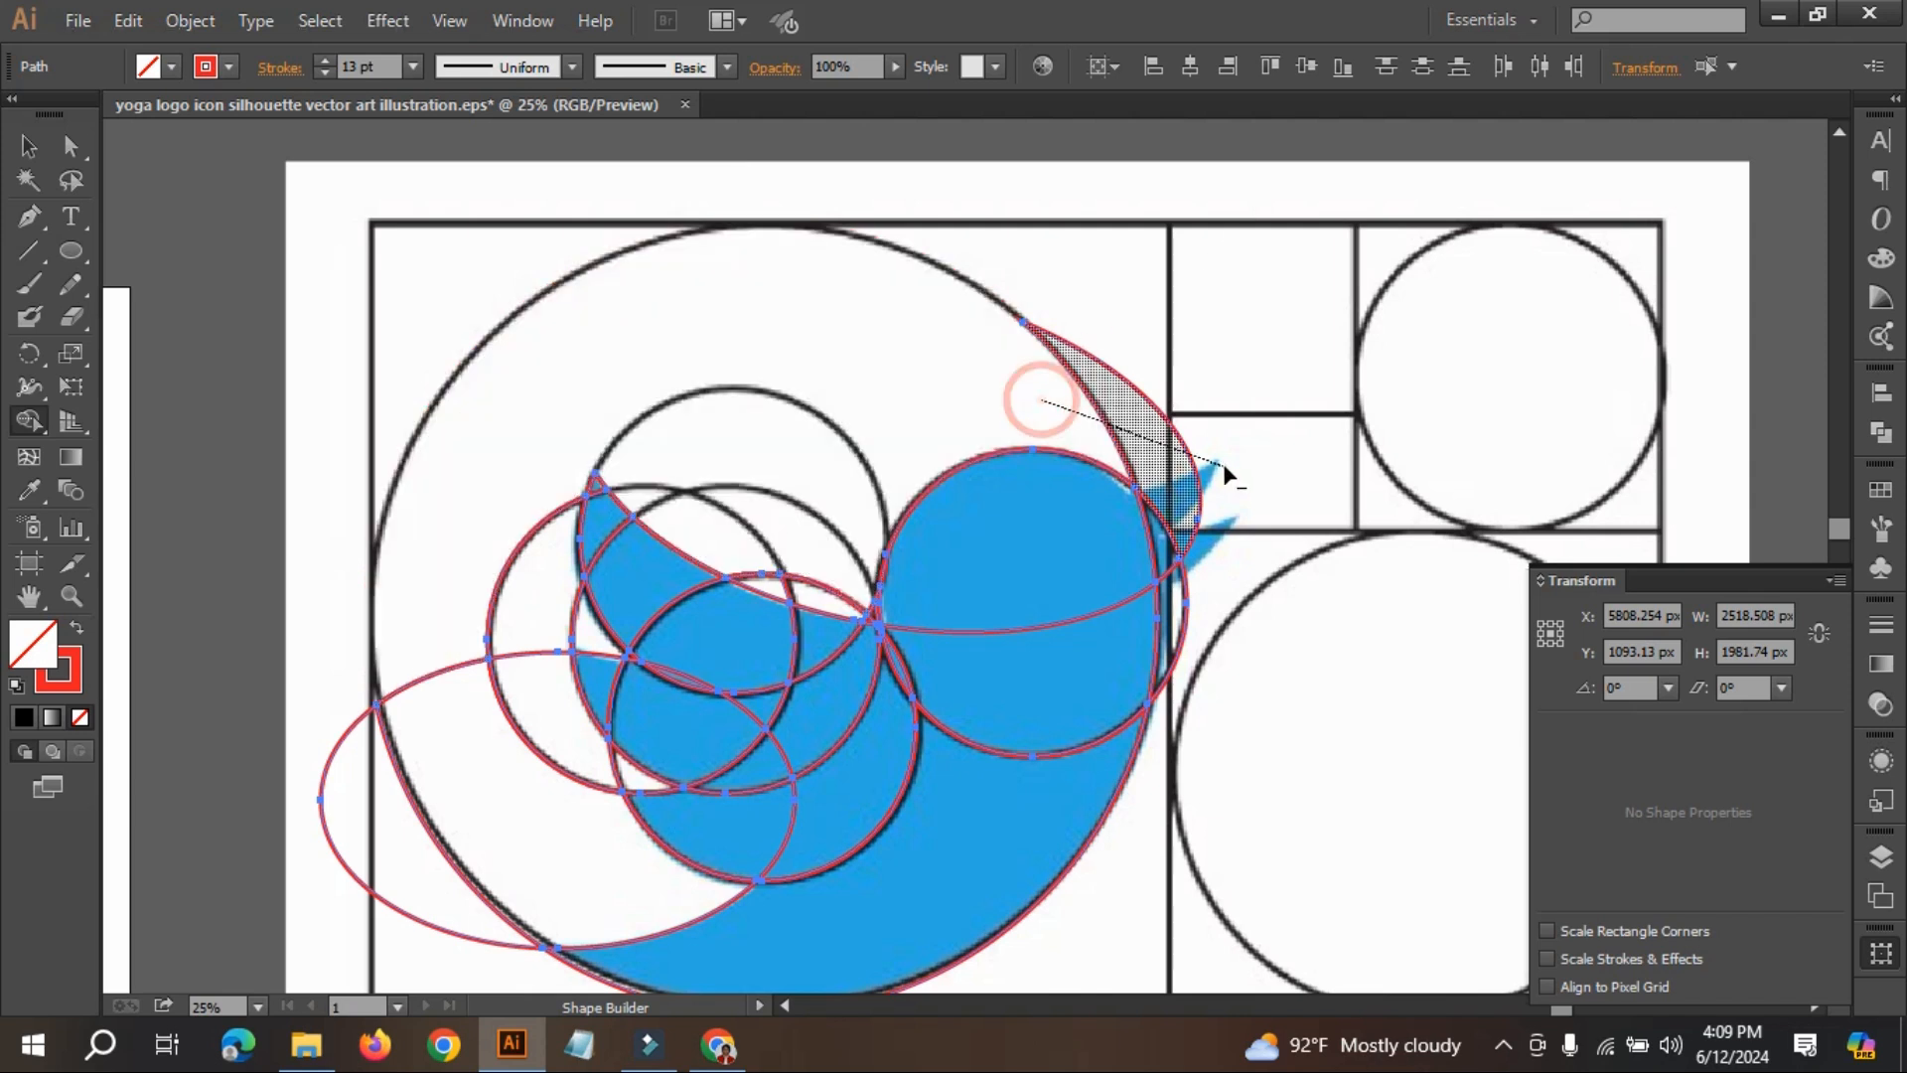
alt+click(1219, 465)
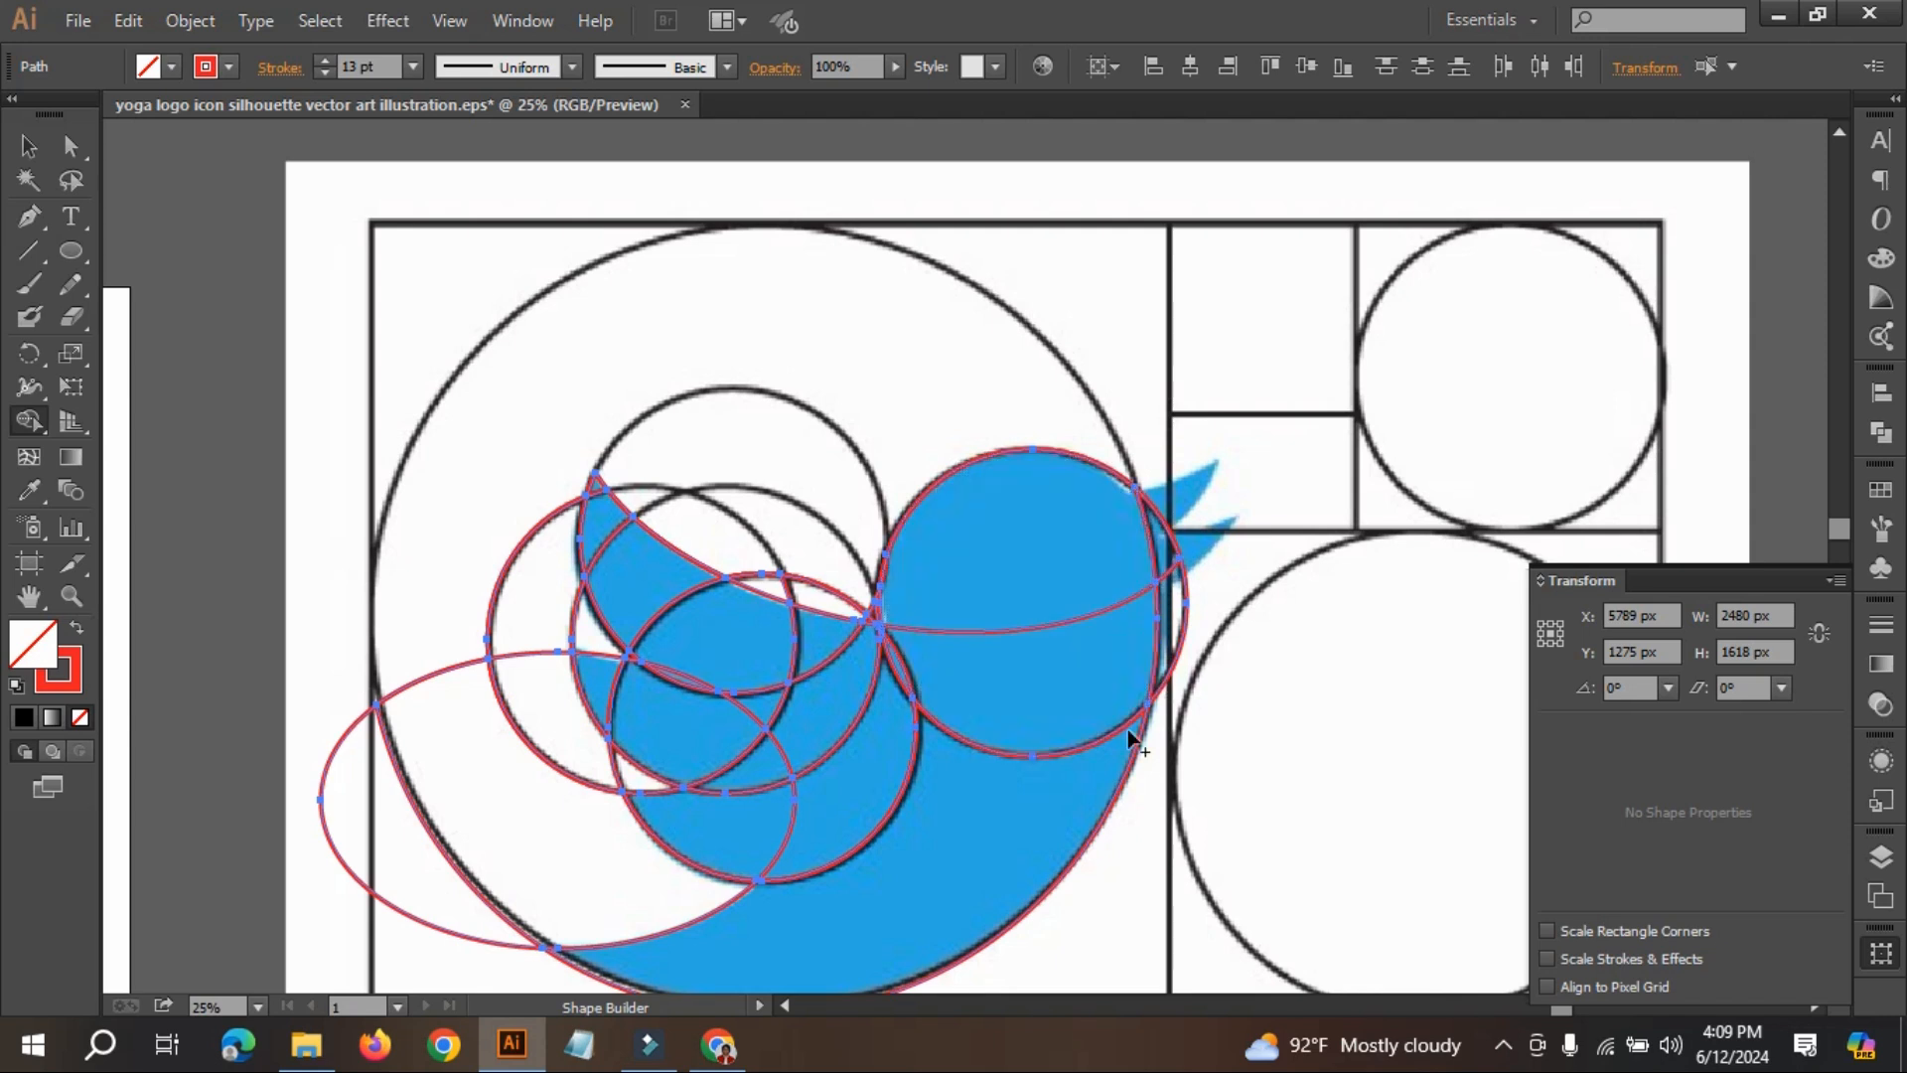
alt+click(1177, 602)
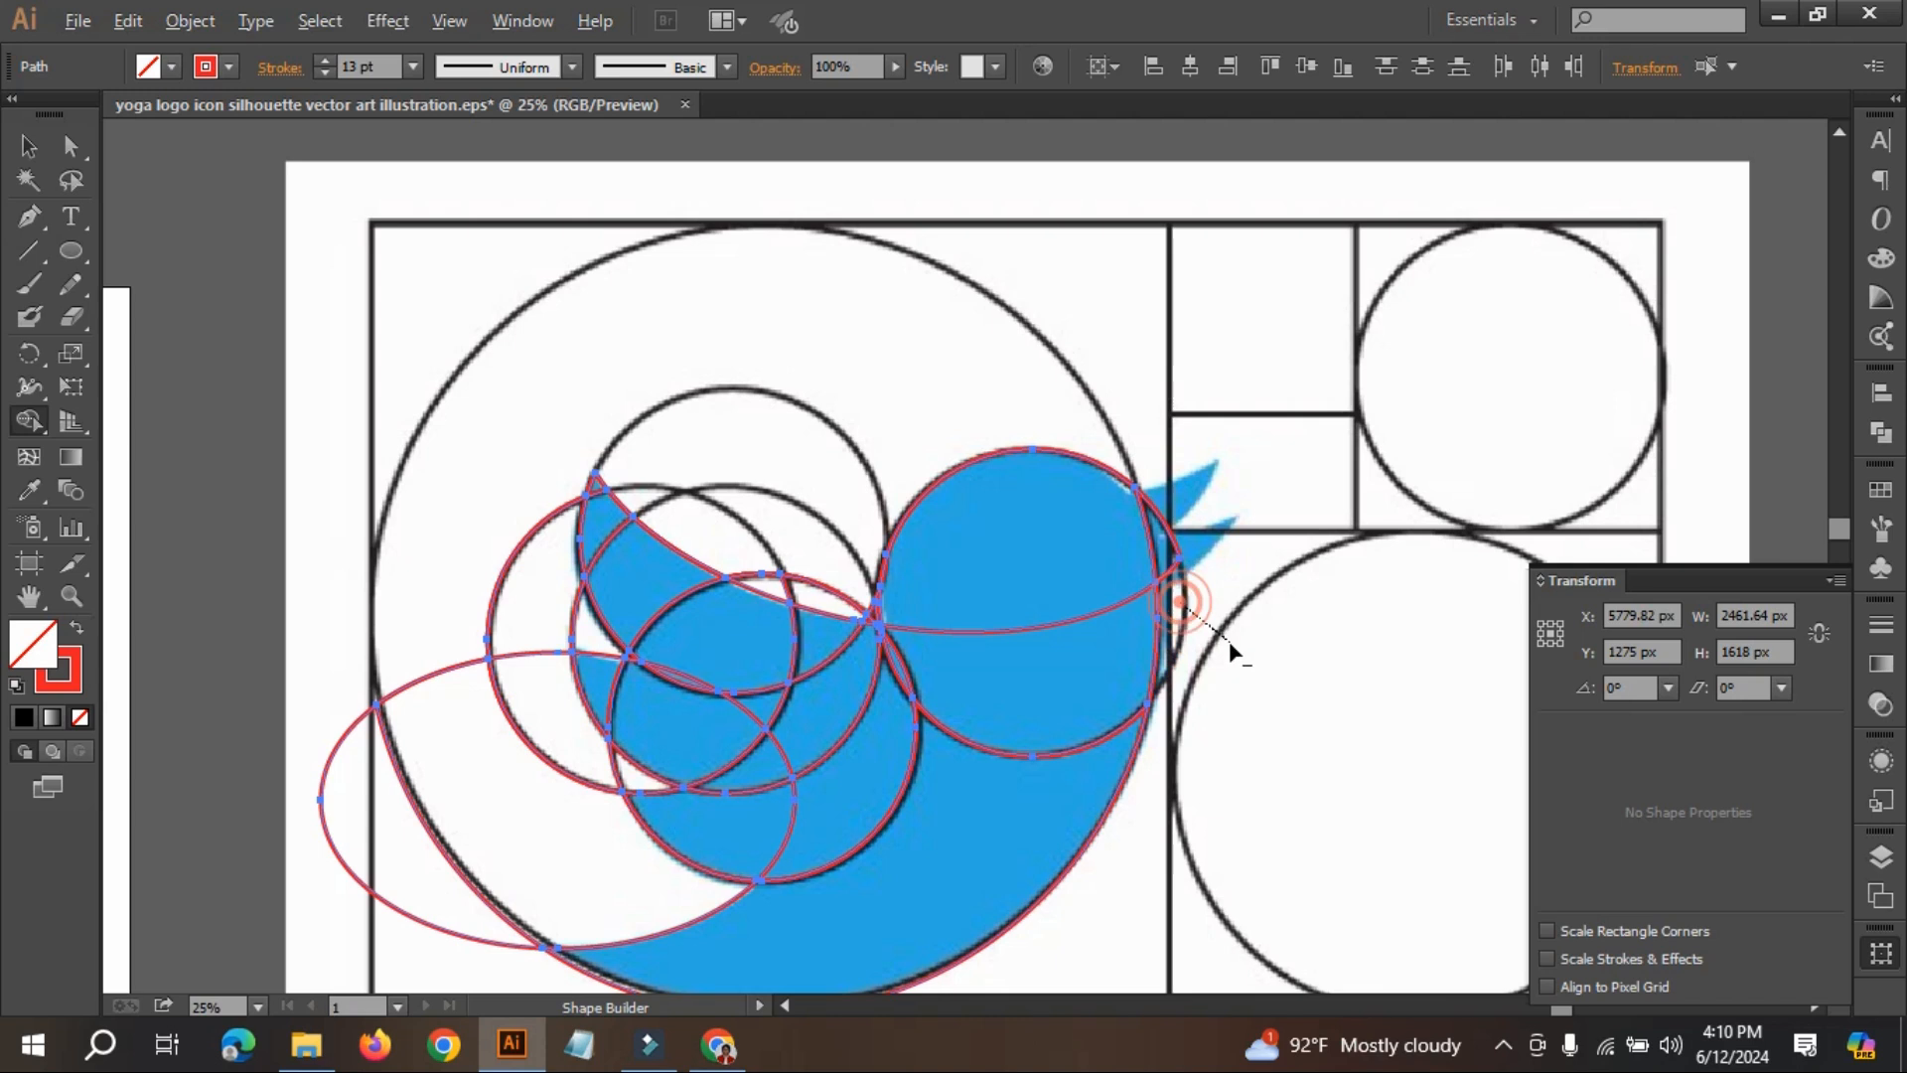
drag(1182, 602, 1222, 636)
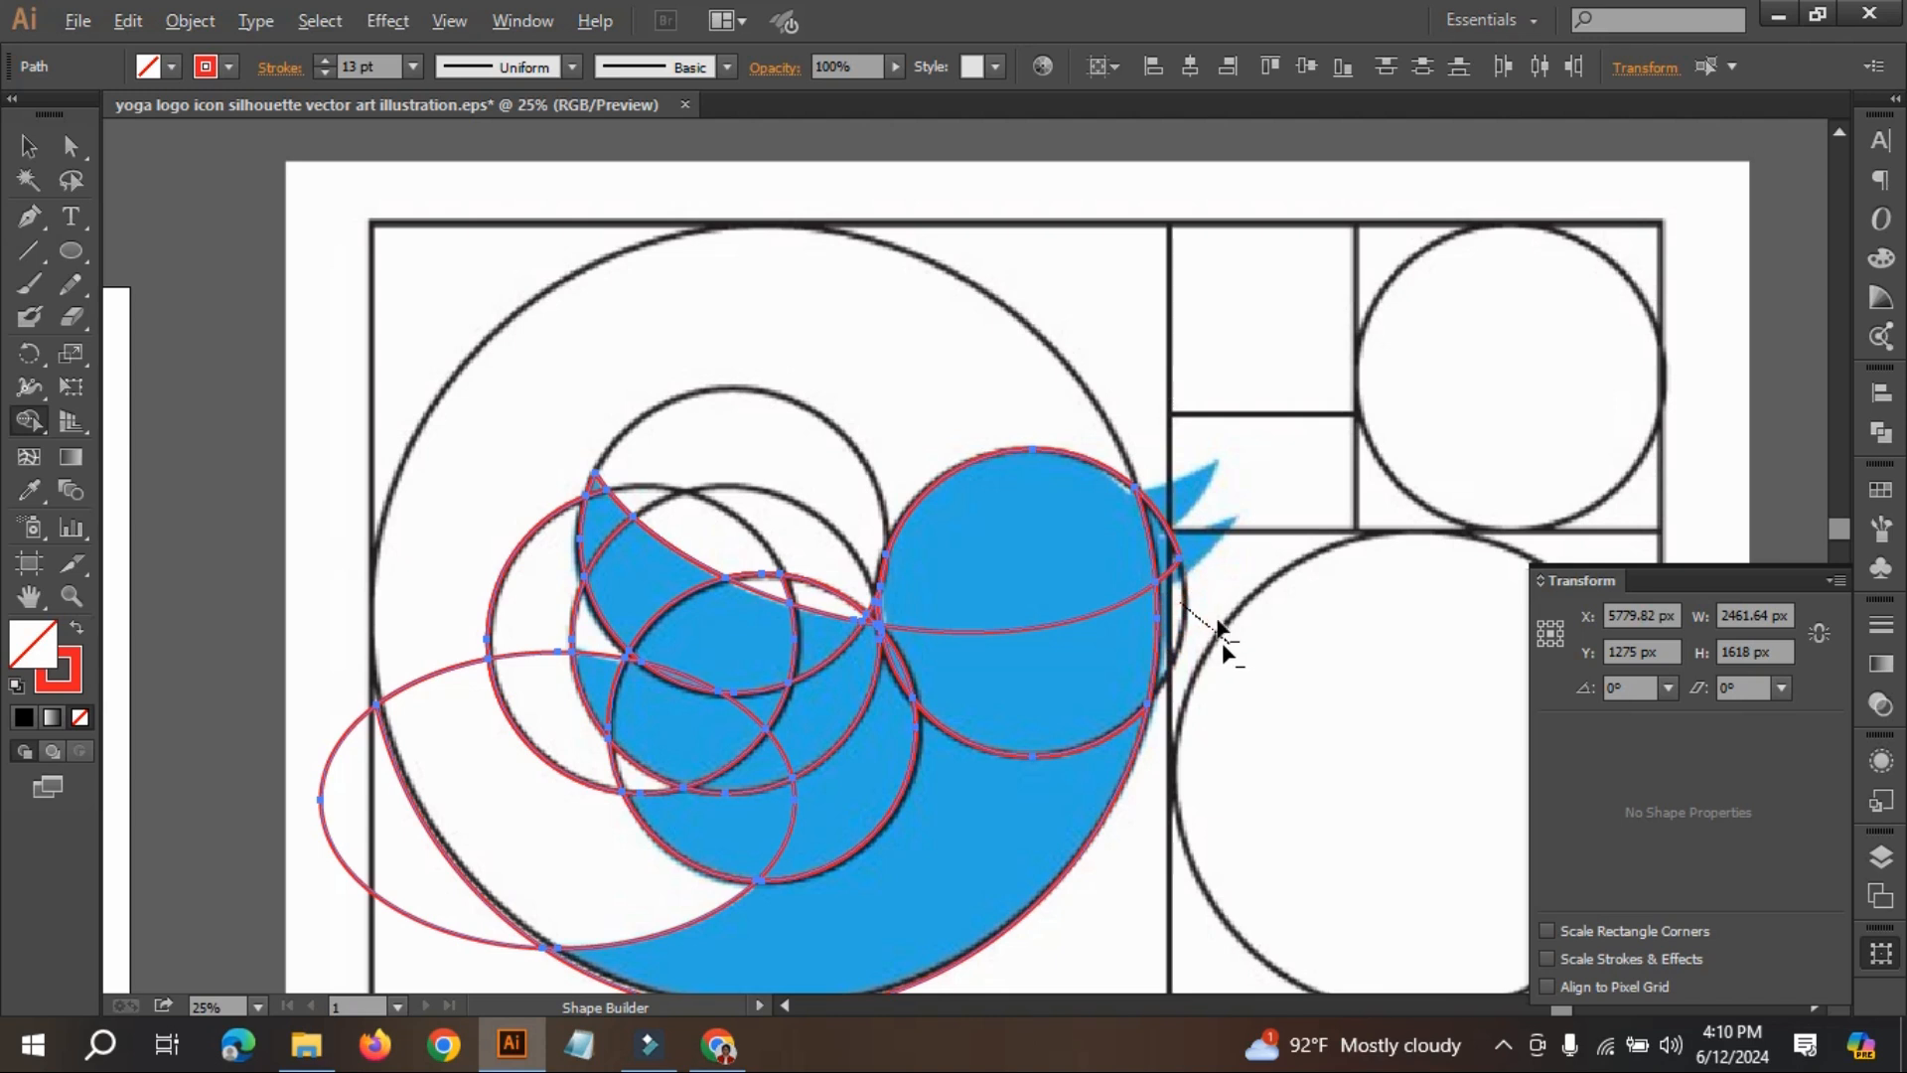
alt+click(1170, 571)
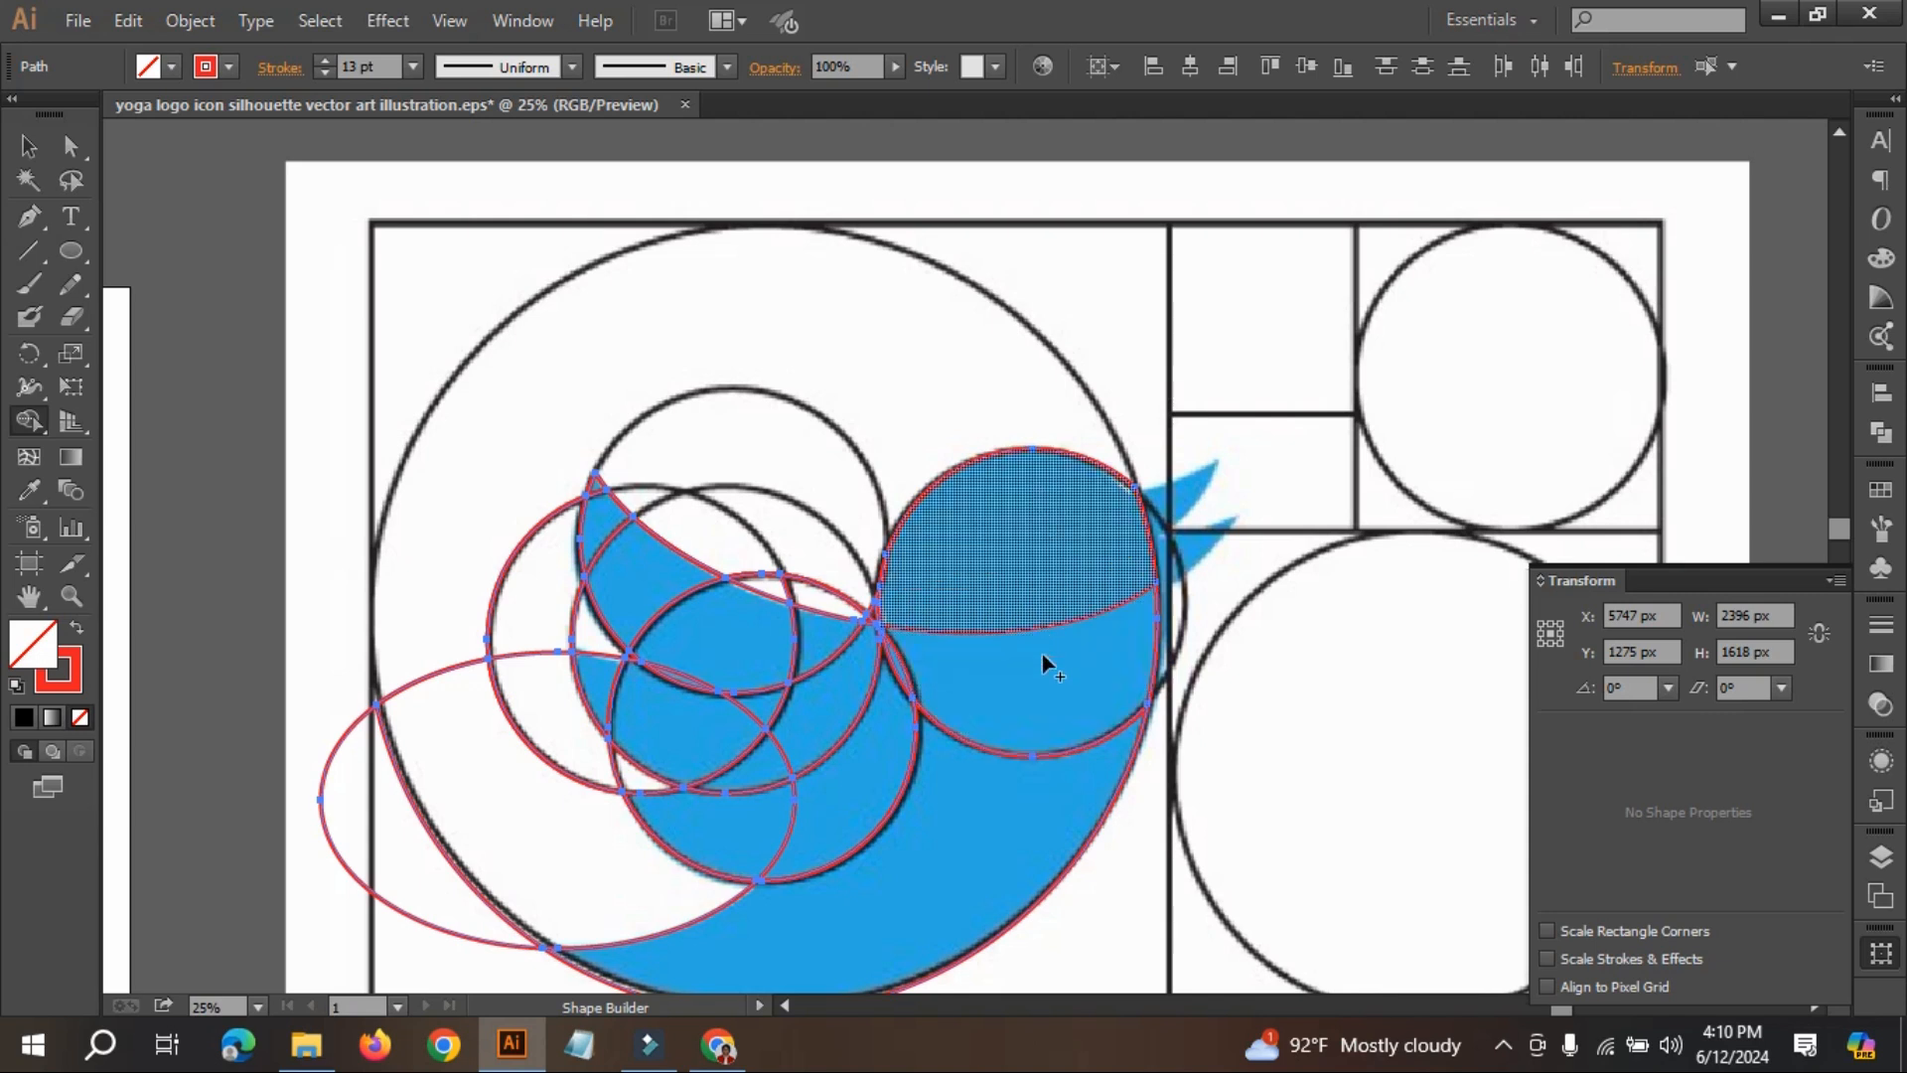
- Merge the head's areas into one and delete the circle and tail ellipse areas outside the bird behind its wing and tail with Shape Builder
drag(1056, 546, 1056, 695)
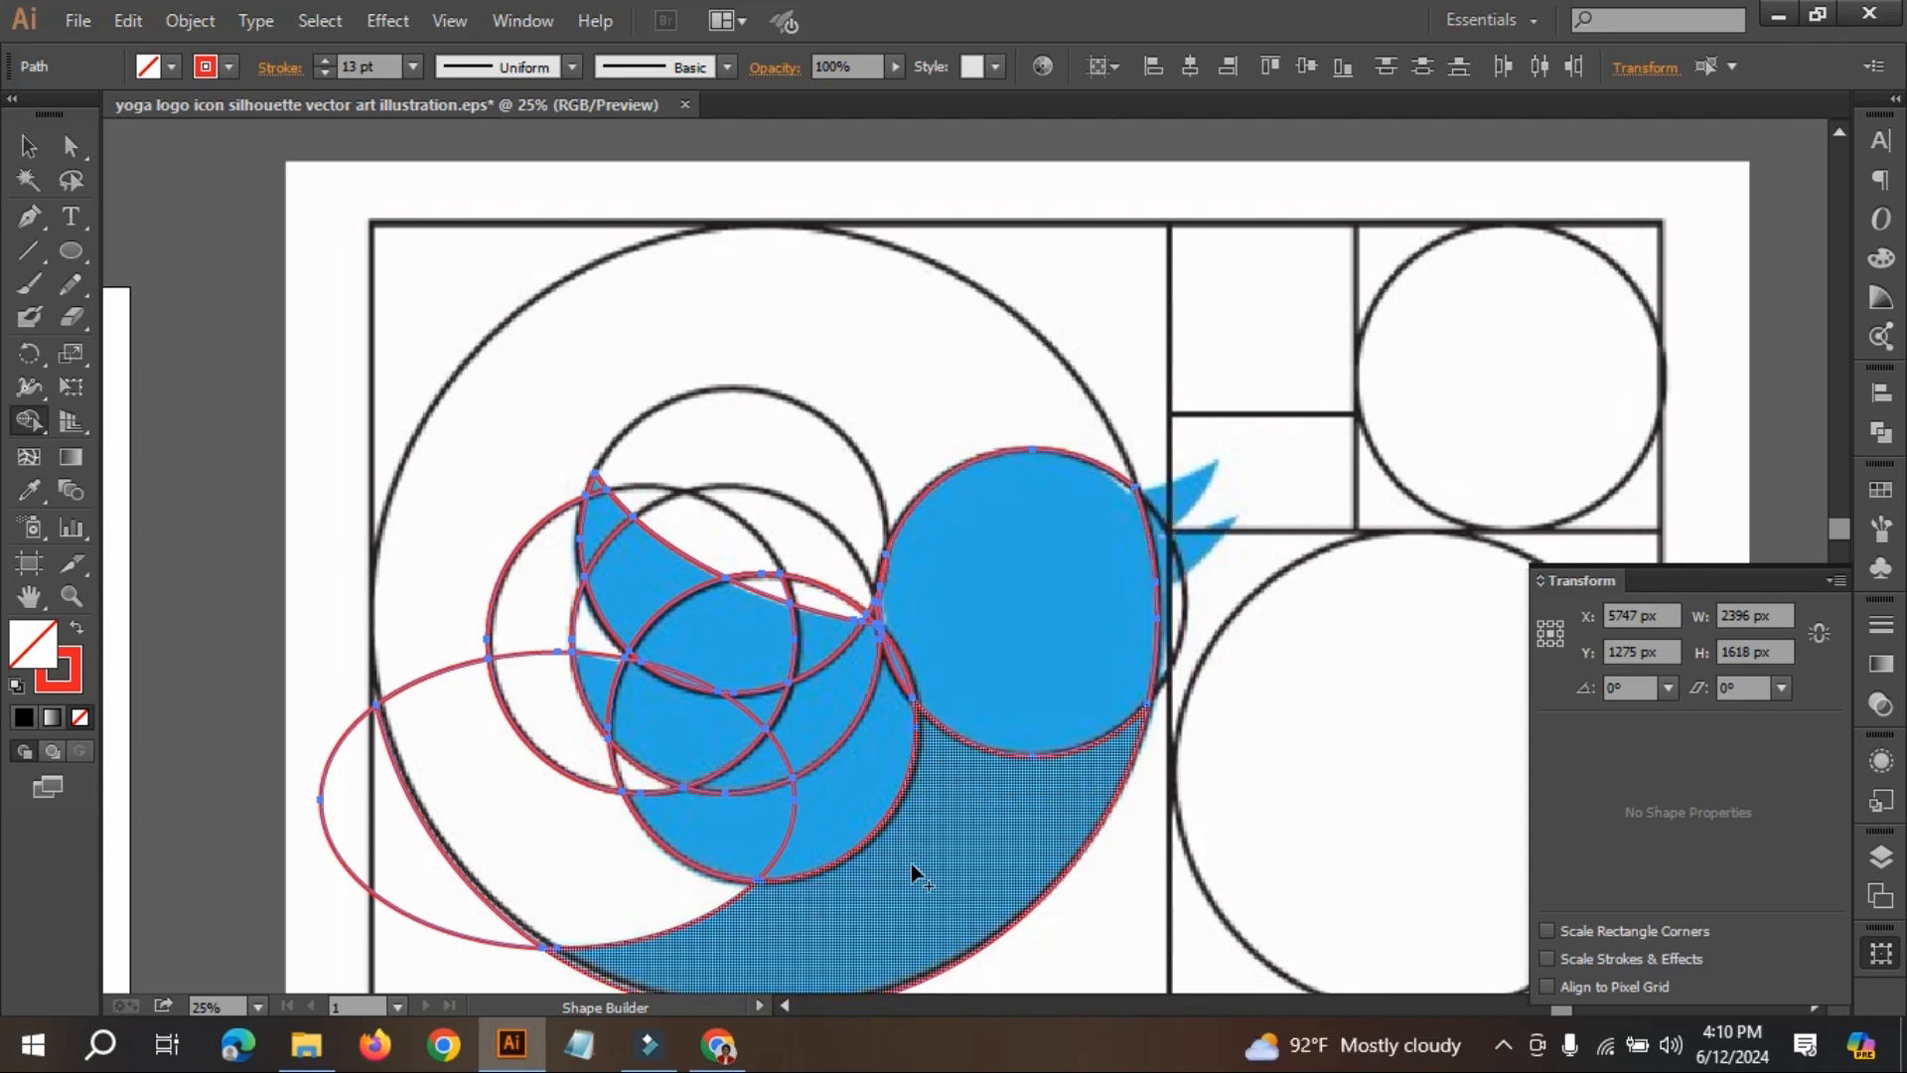
scroll(855, 822, down, 2)
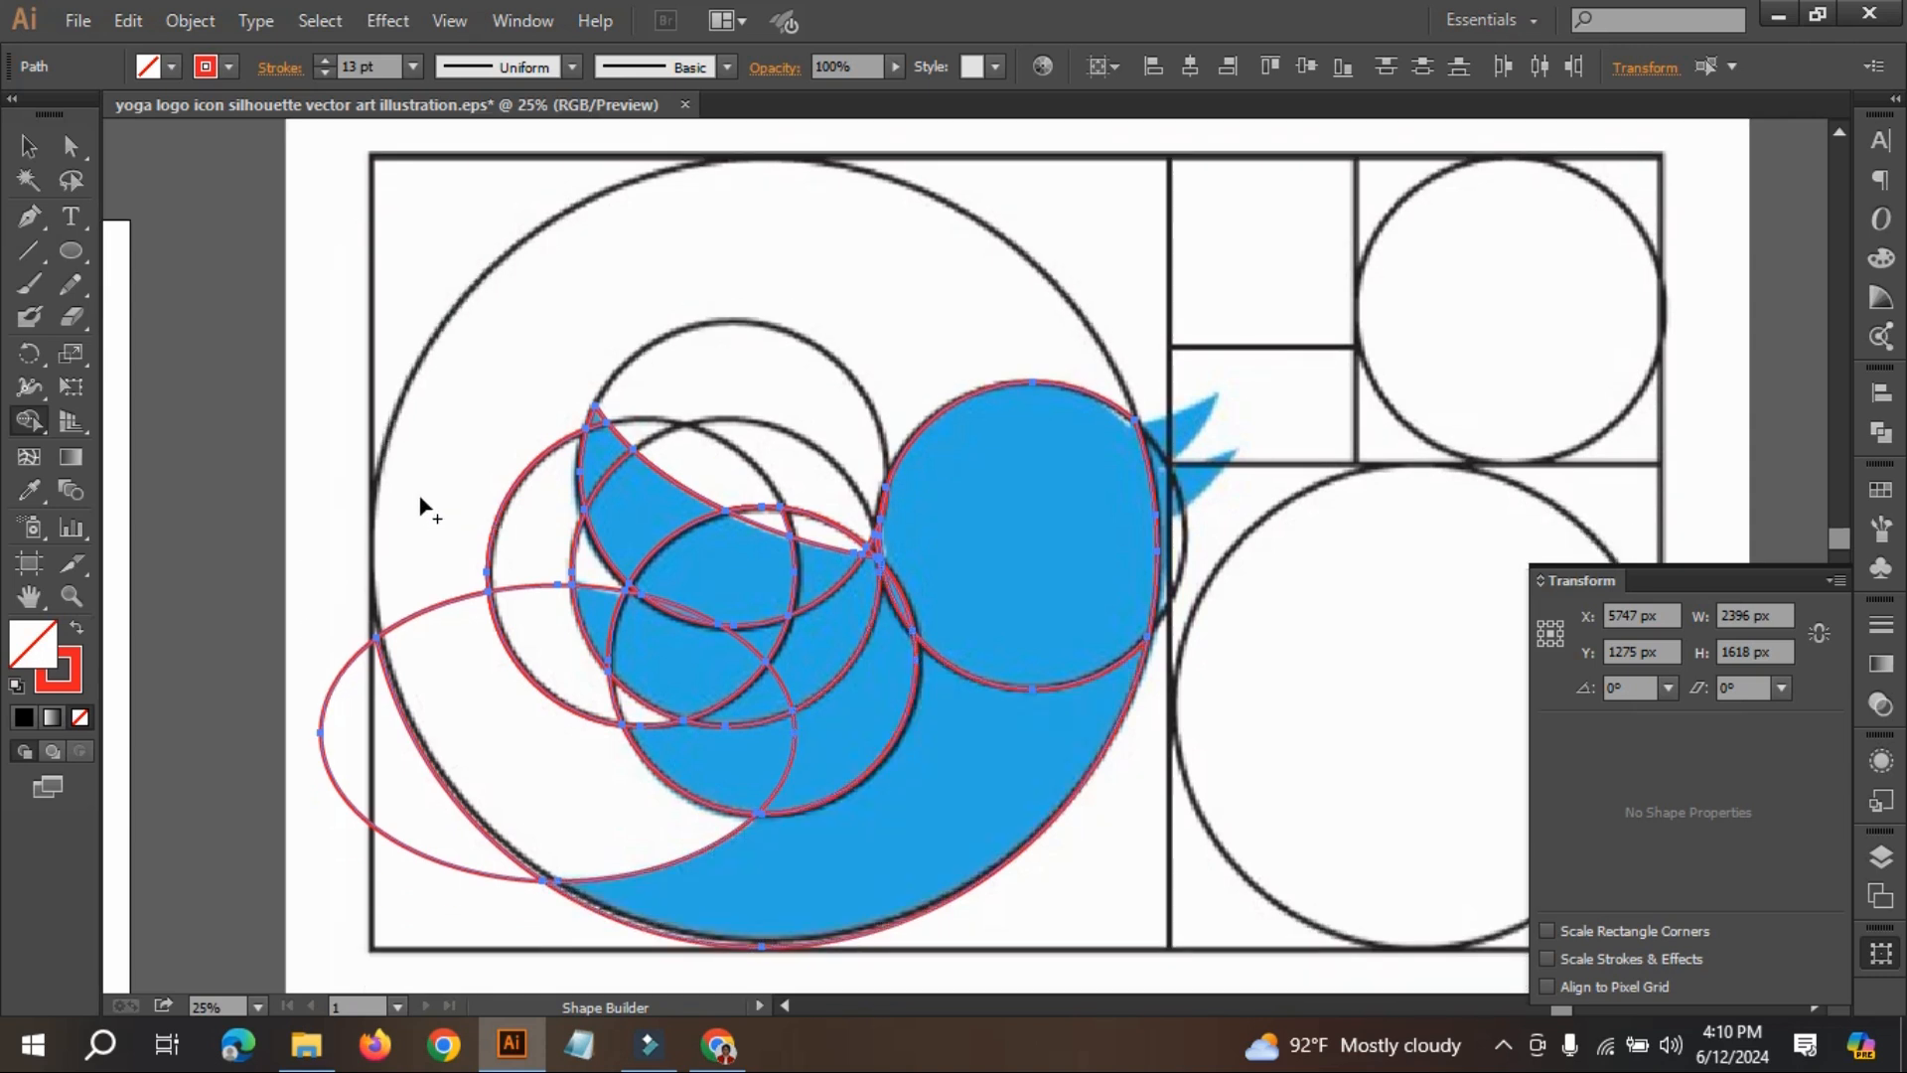
mouse_move(428, 510)
mouse_down()
mouse_move(503, 602)
mouse_move(553, 731)
mouse_move(549, 658)
mouse_move(553, 680)
mouse_up()
mouse_move(439, 665)
mouse_down()
mouse_move(438, 596)
mouse_move(519, 669)
mouse_up()
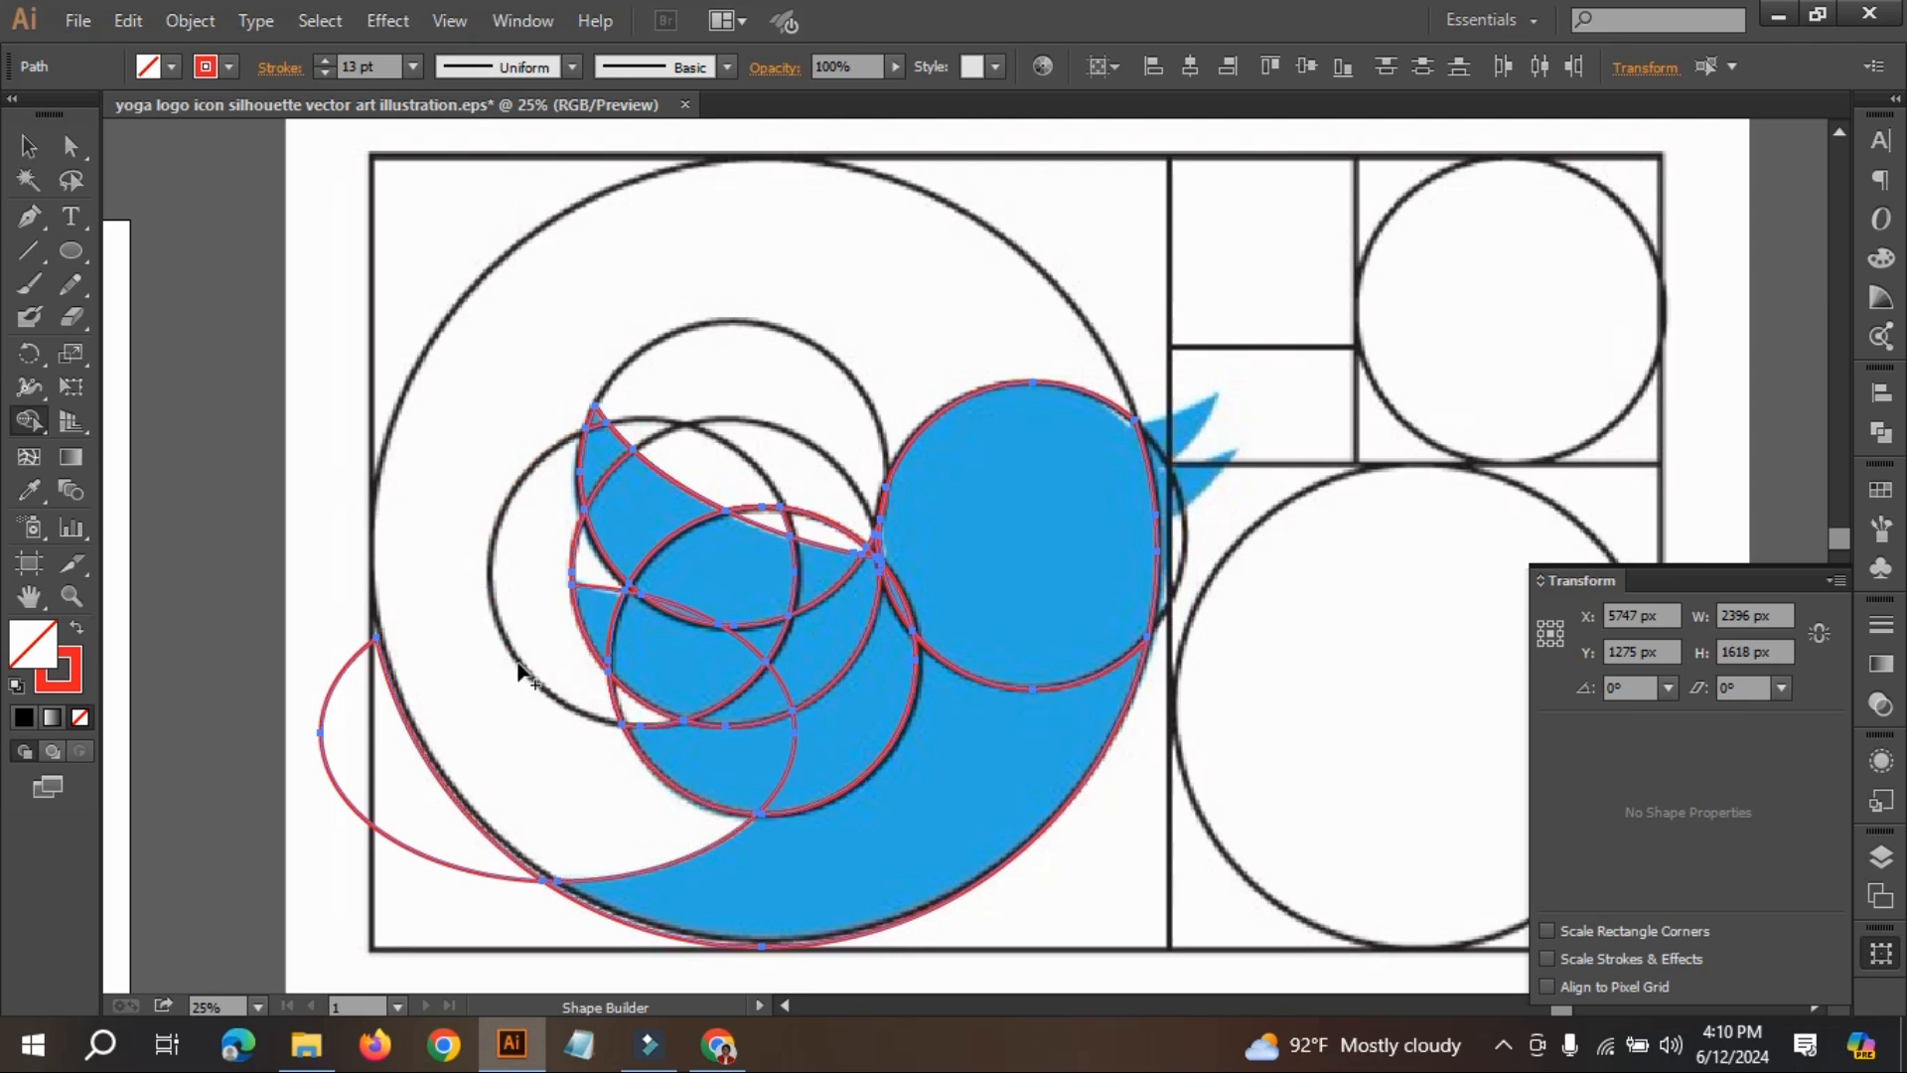
drag(277, 754, 507, 775)
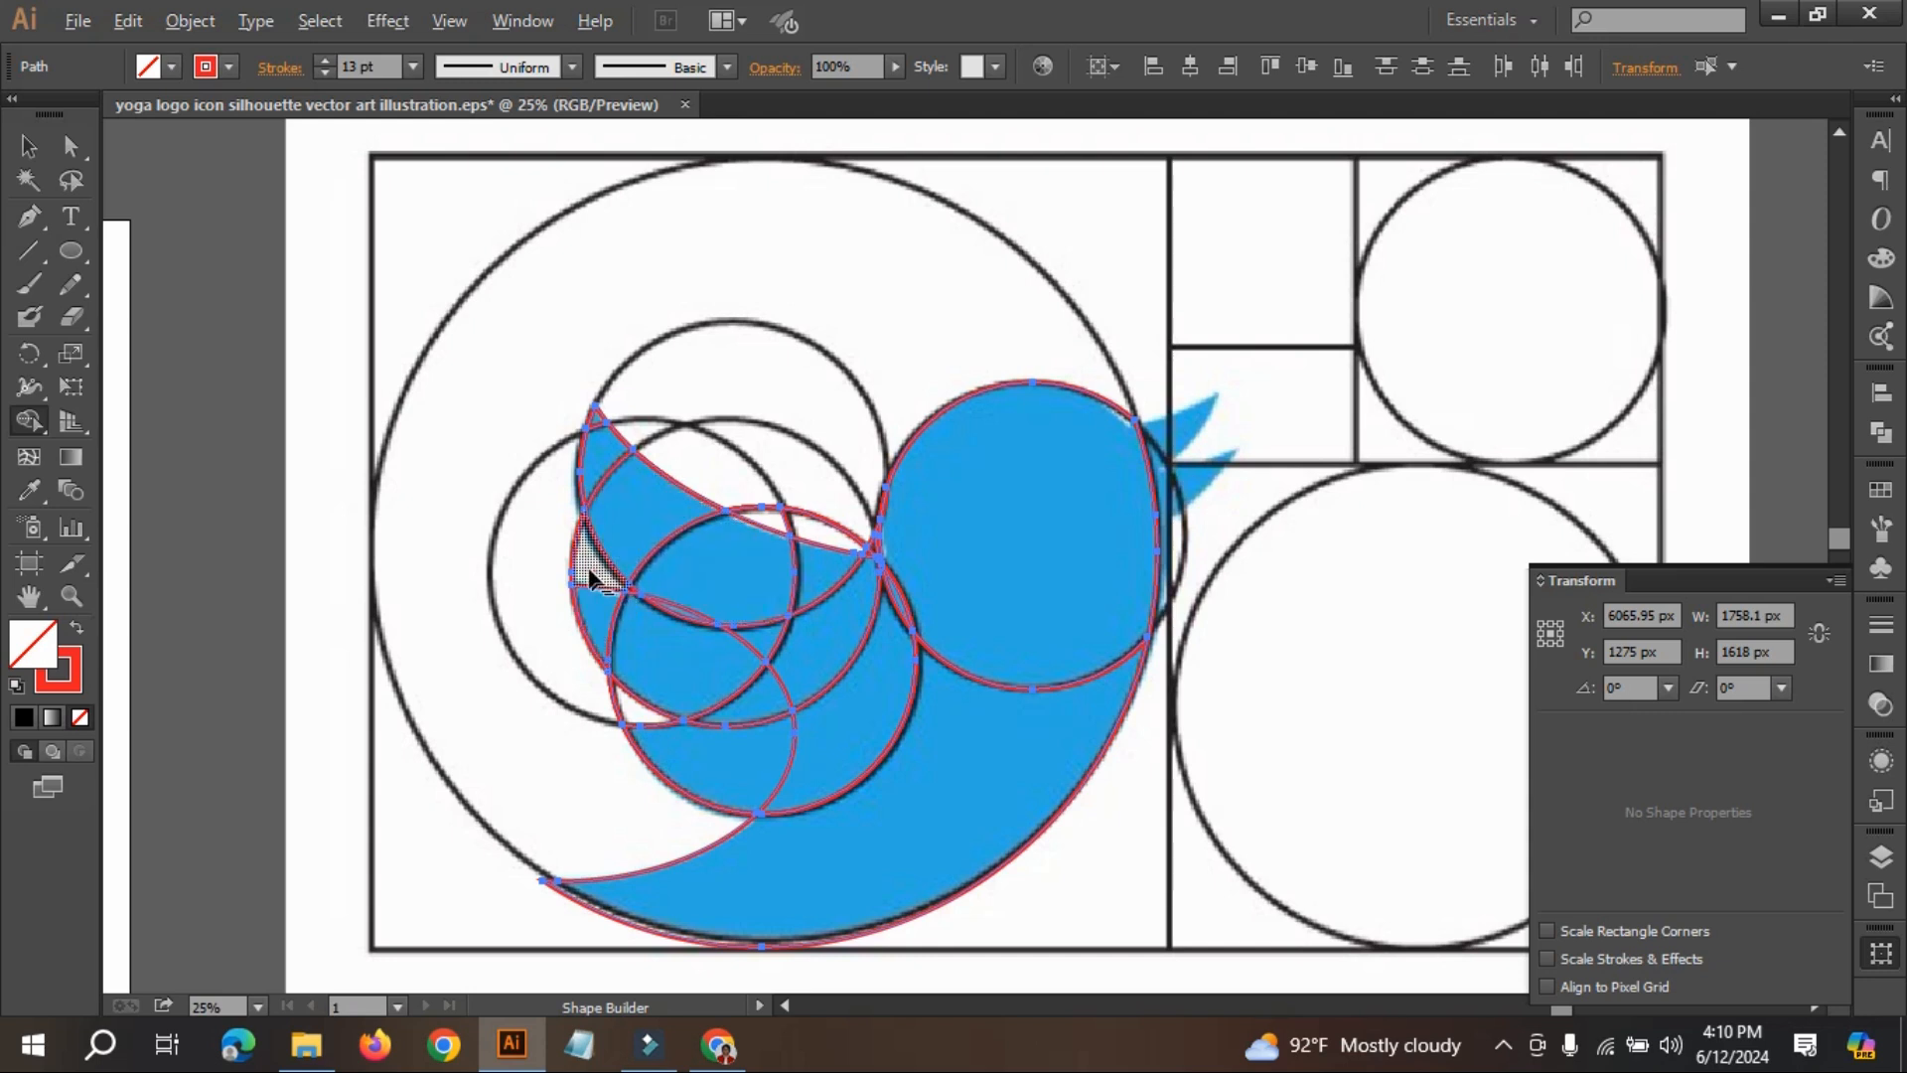
- Delete the sliver between the two upper wing feathers and merge the lower feather and body areas with Shape Builder
drag(537, 547, 542, 552)
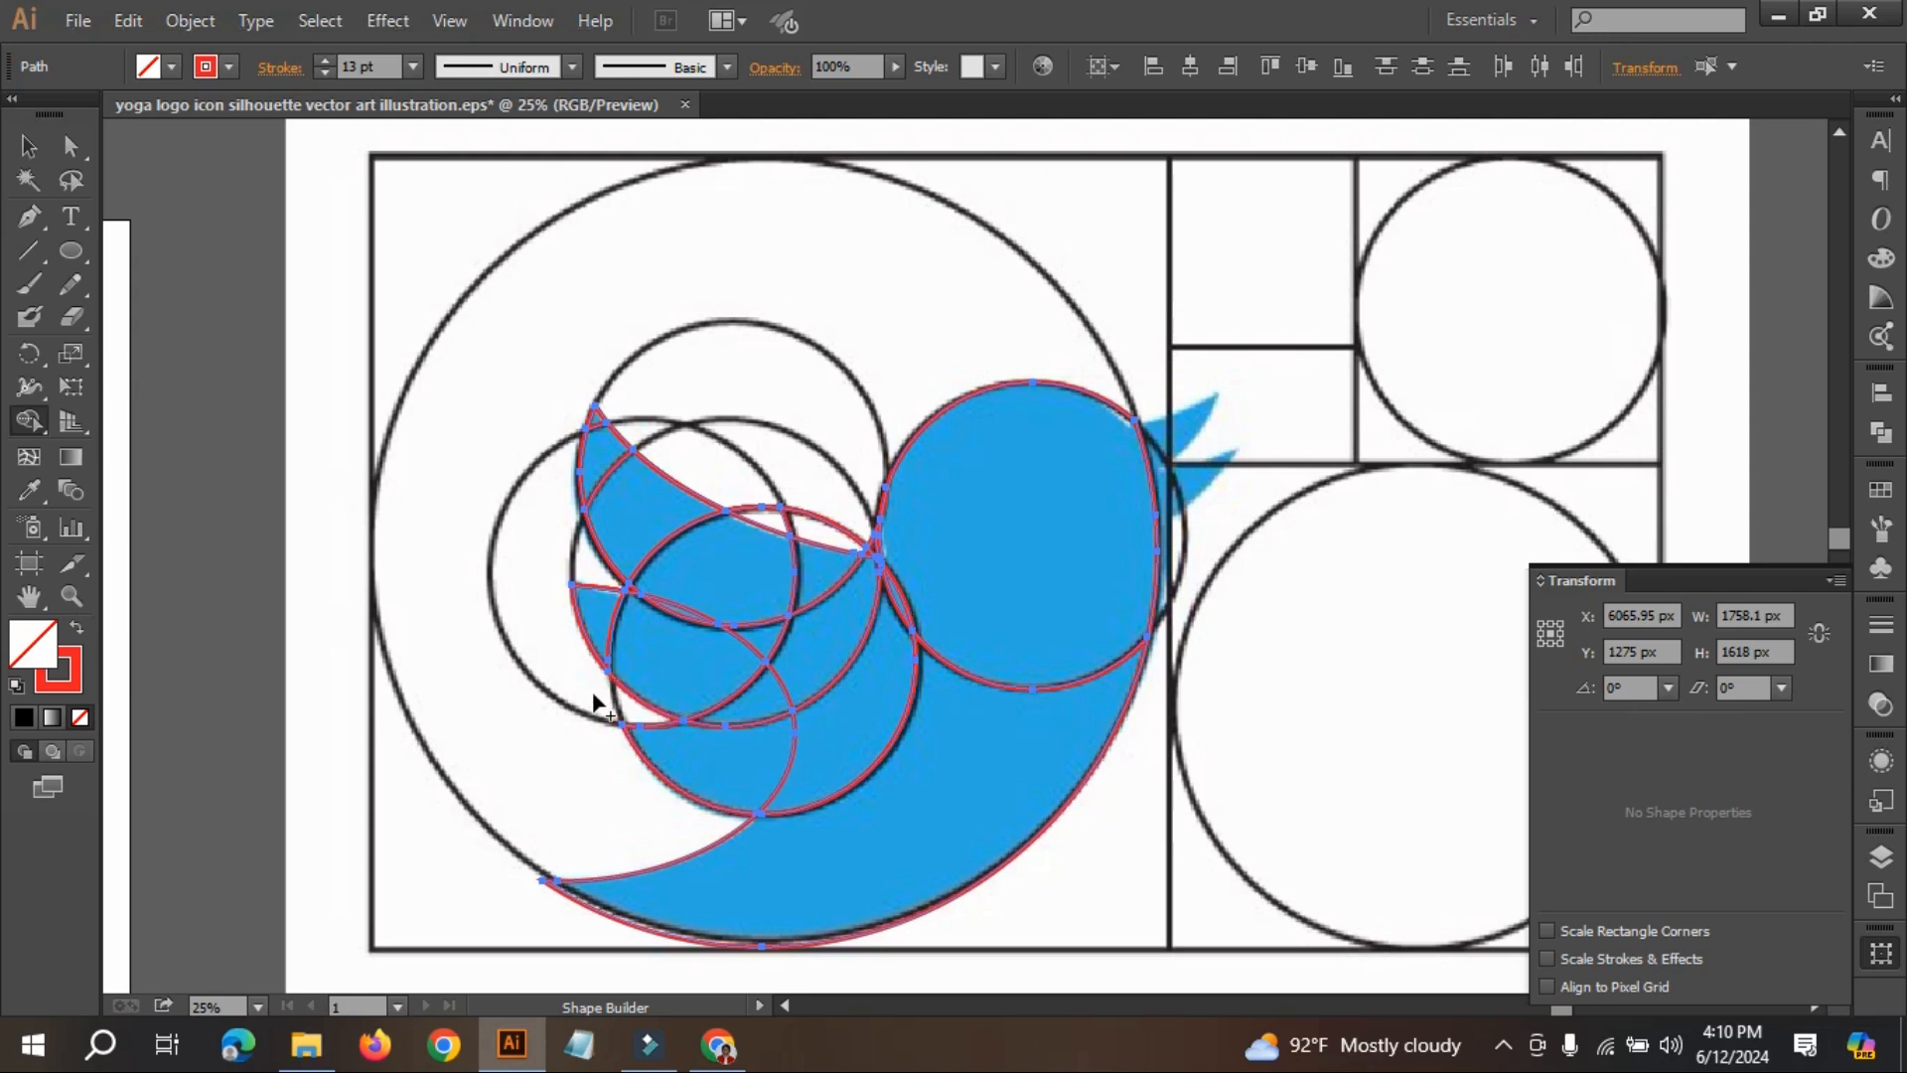
click(876, 805)
click(804, 527)
click(922, 771)
mouse_move(883, 752)
mouse_down()
mouse_move(673, 758)
mouse_move(716, 765)
mouse_move(887, 710)
mouse_up()
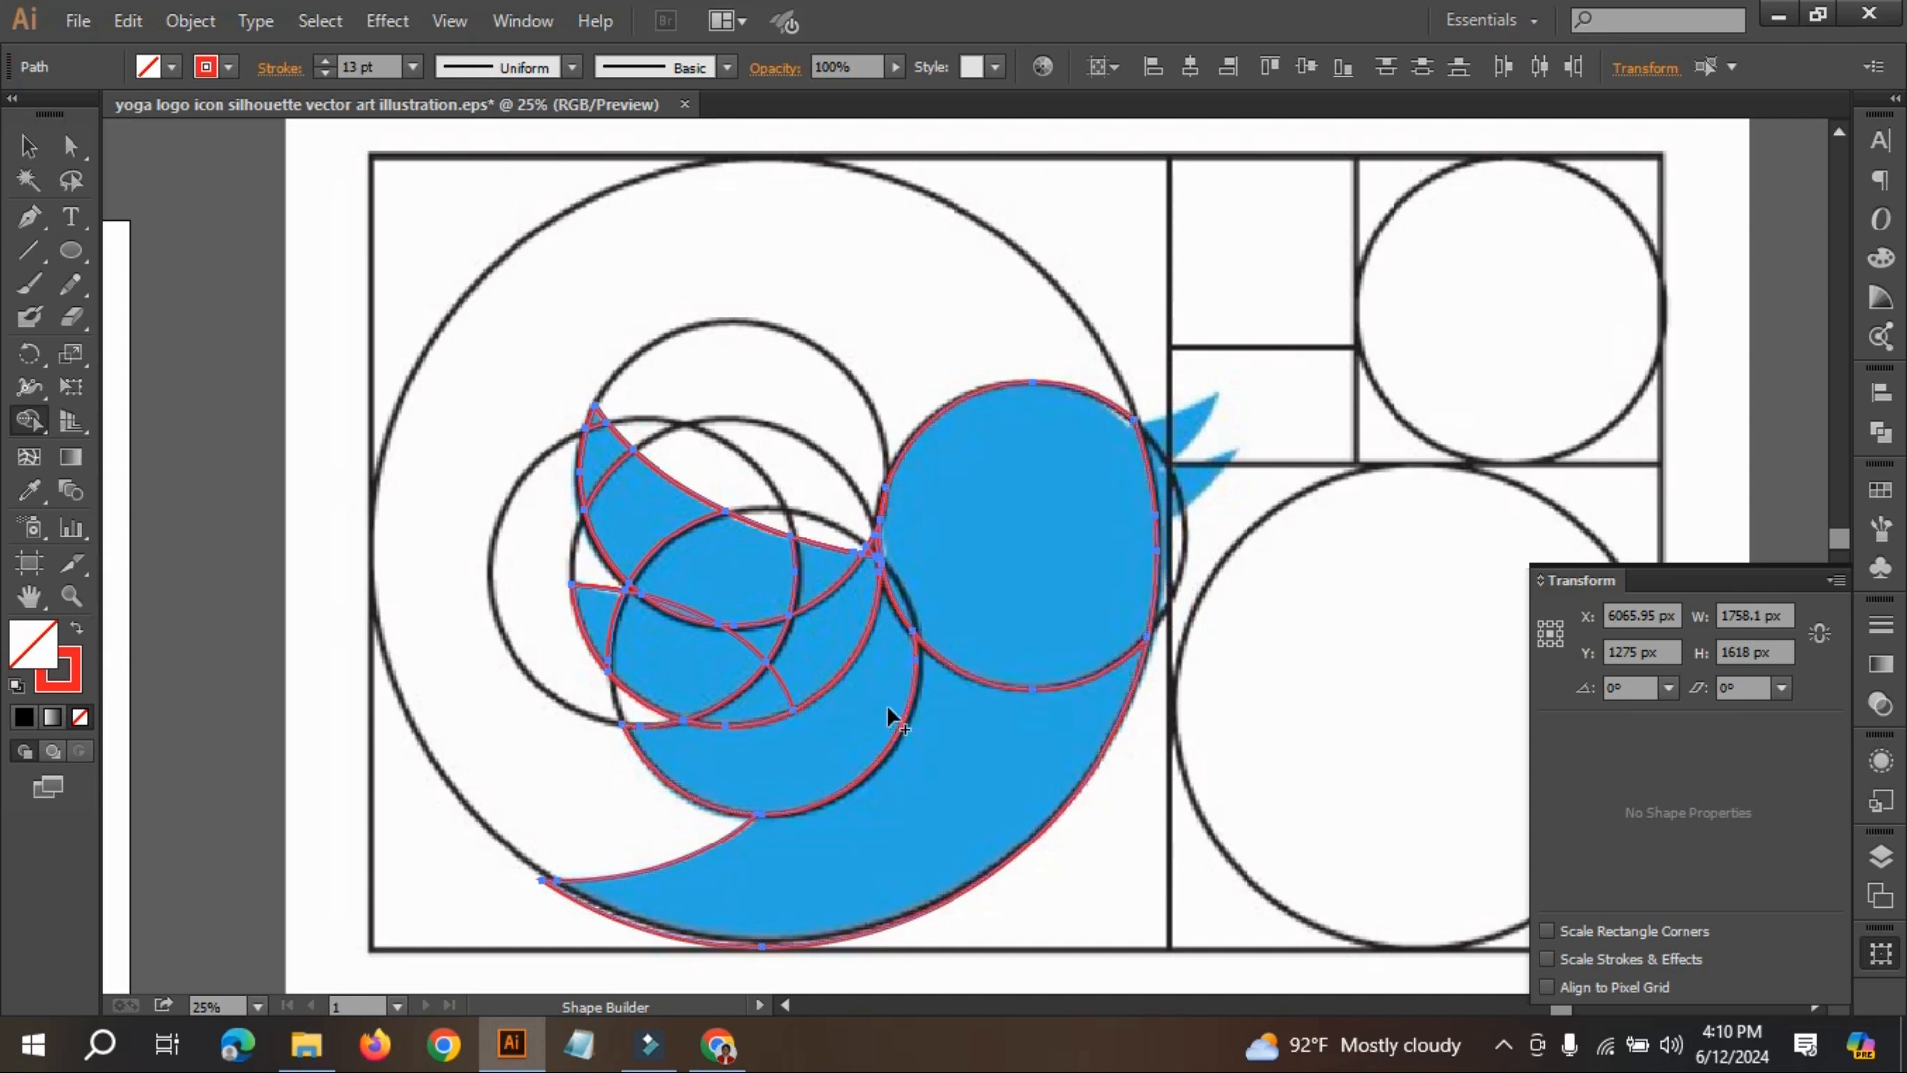
- Merge the pieces inside the middle wing feather into one area and those inside the top feather into another with Shape Builder
drag(596, 610, 805, 670)
mouse_move(693, 684)
mouse_down()
mouse_move(801, 722)
mouse_move(788, 706)
mouse_up()
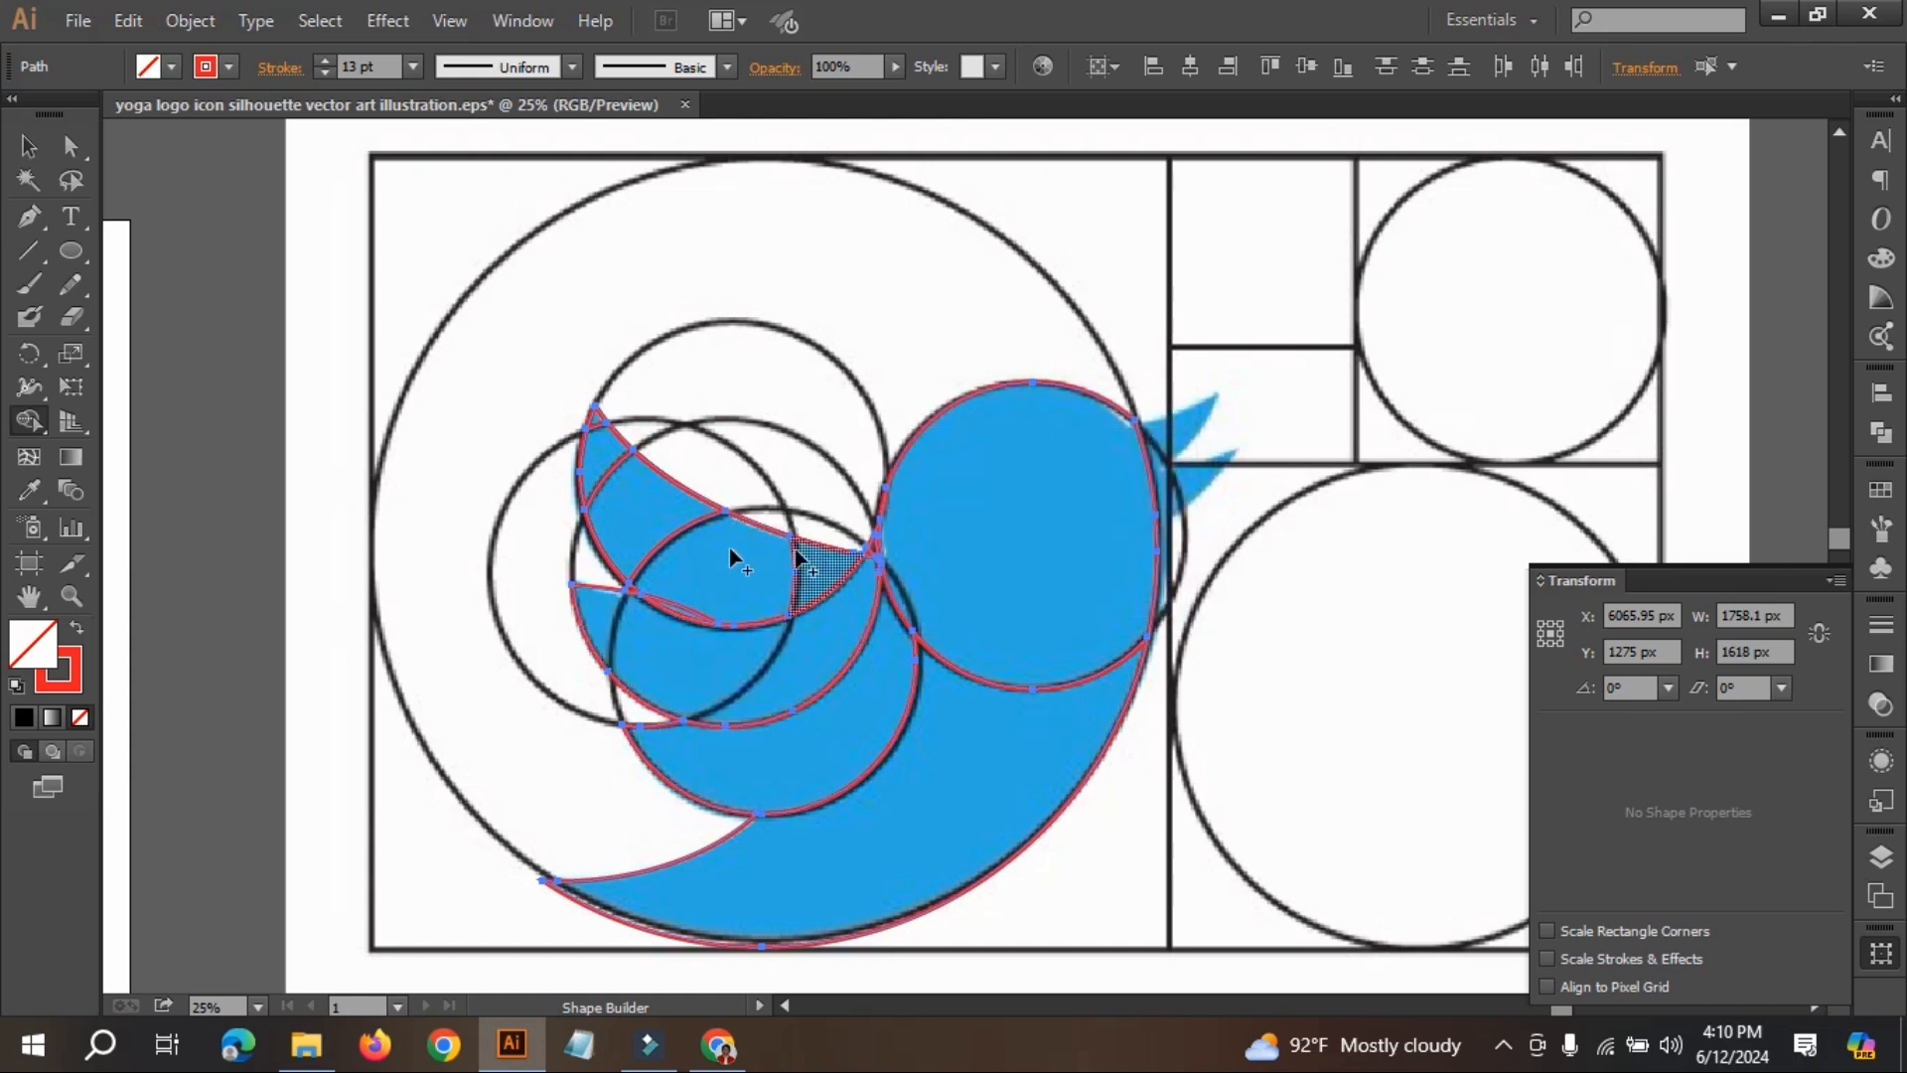
mouse_move(594, 462)
mouse_down()
mouse_move(700, 565)
mouse_move(765, 586)
mouse_move(733, 571)
mouse_move(689, 620)
mouse_up()
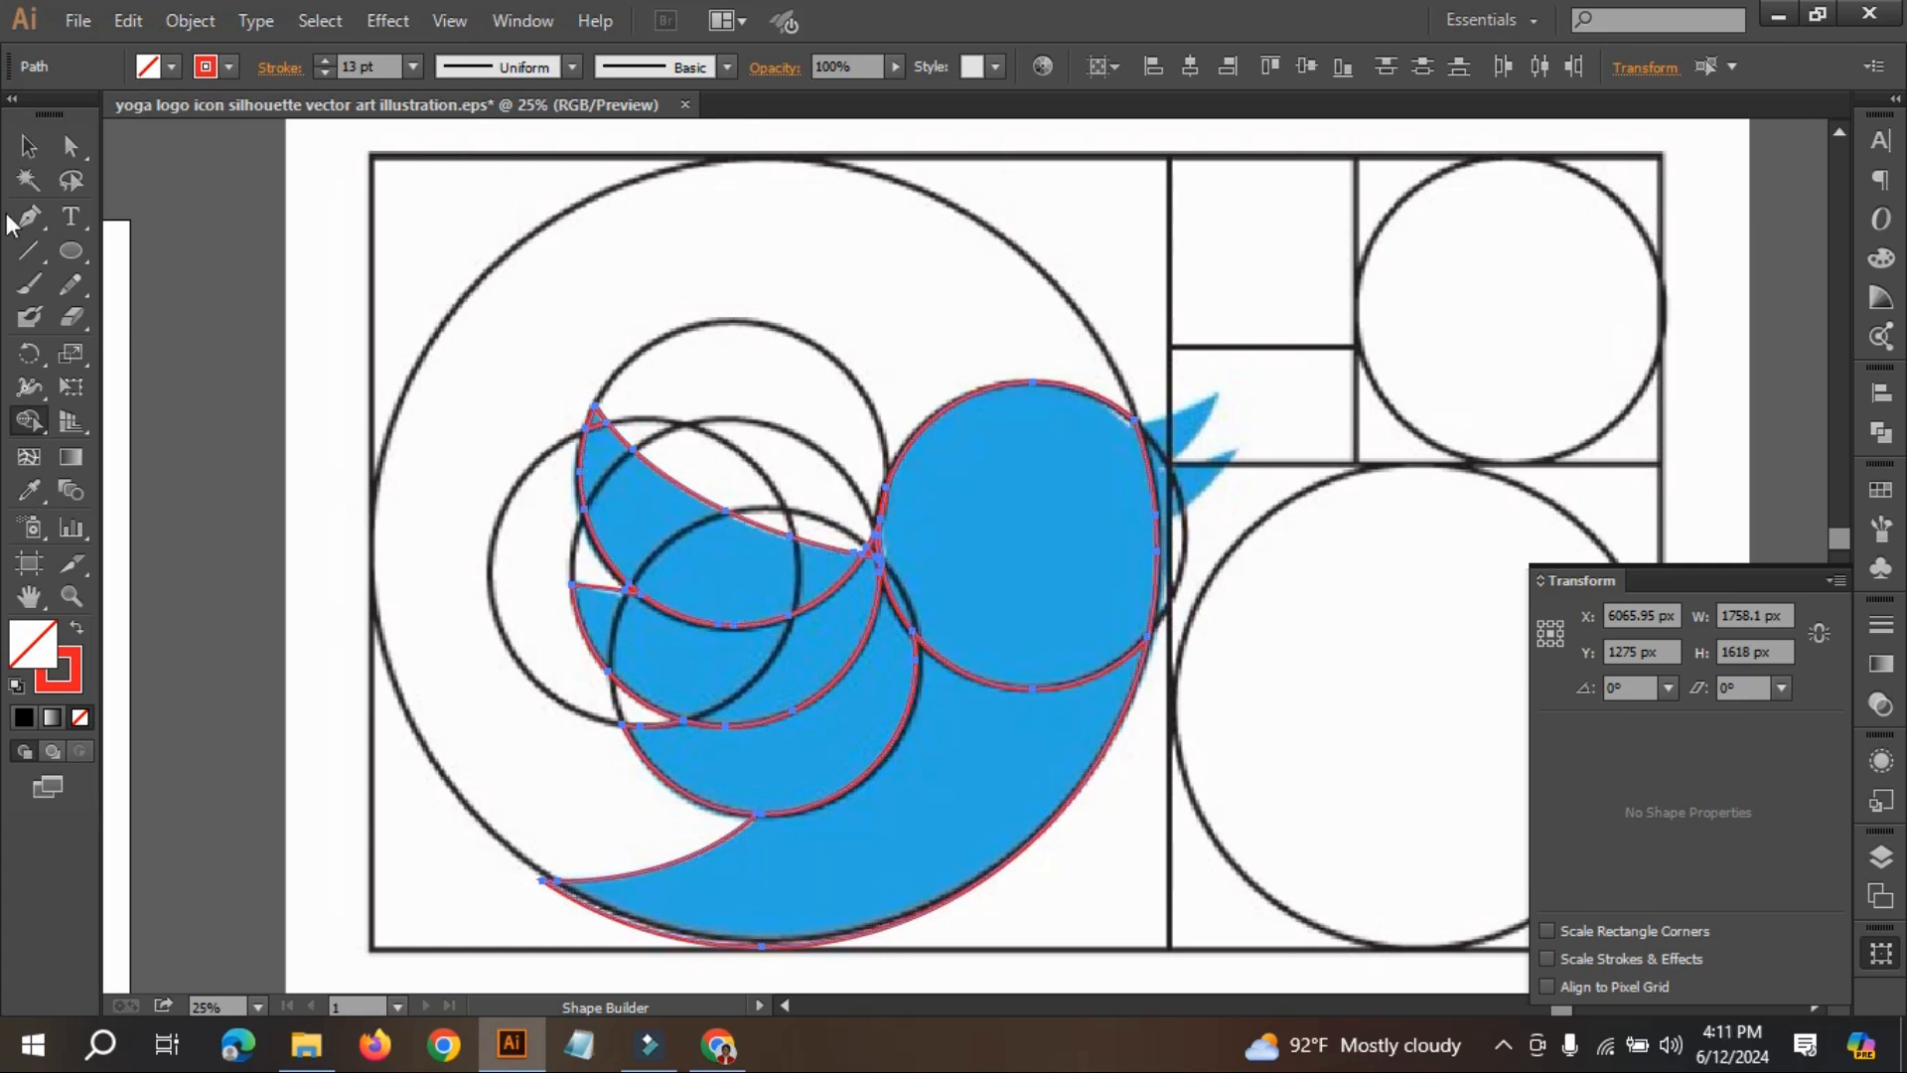
- Select the whole traced bird outline and move it off the reference image to the empty canvas above it
click(27, 149)
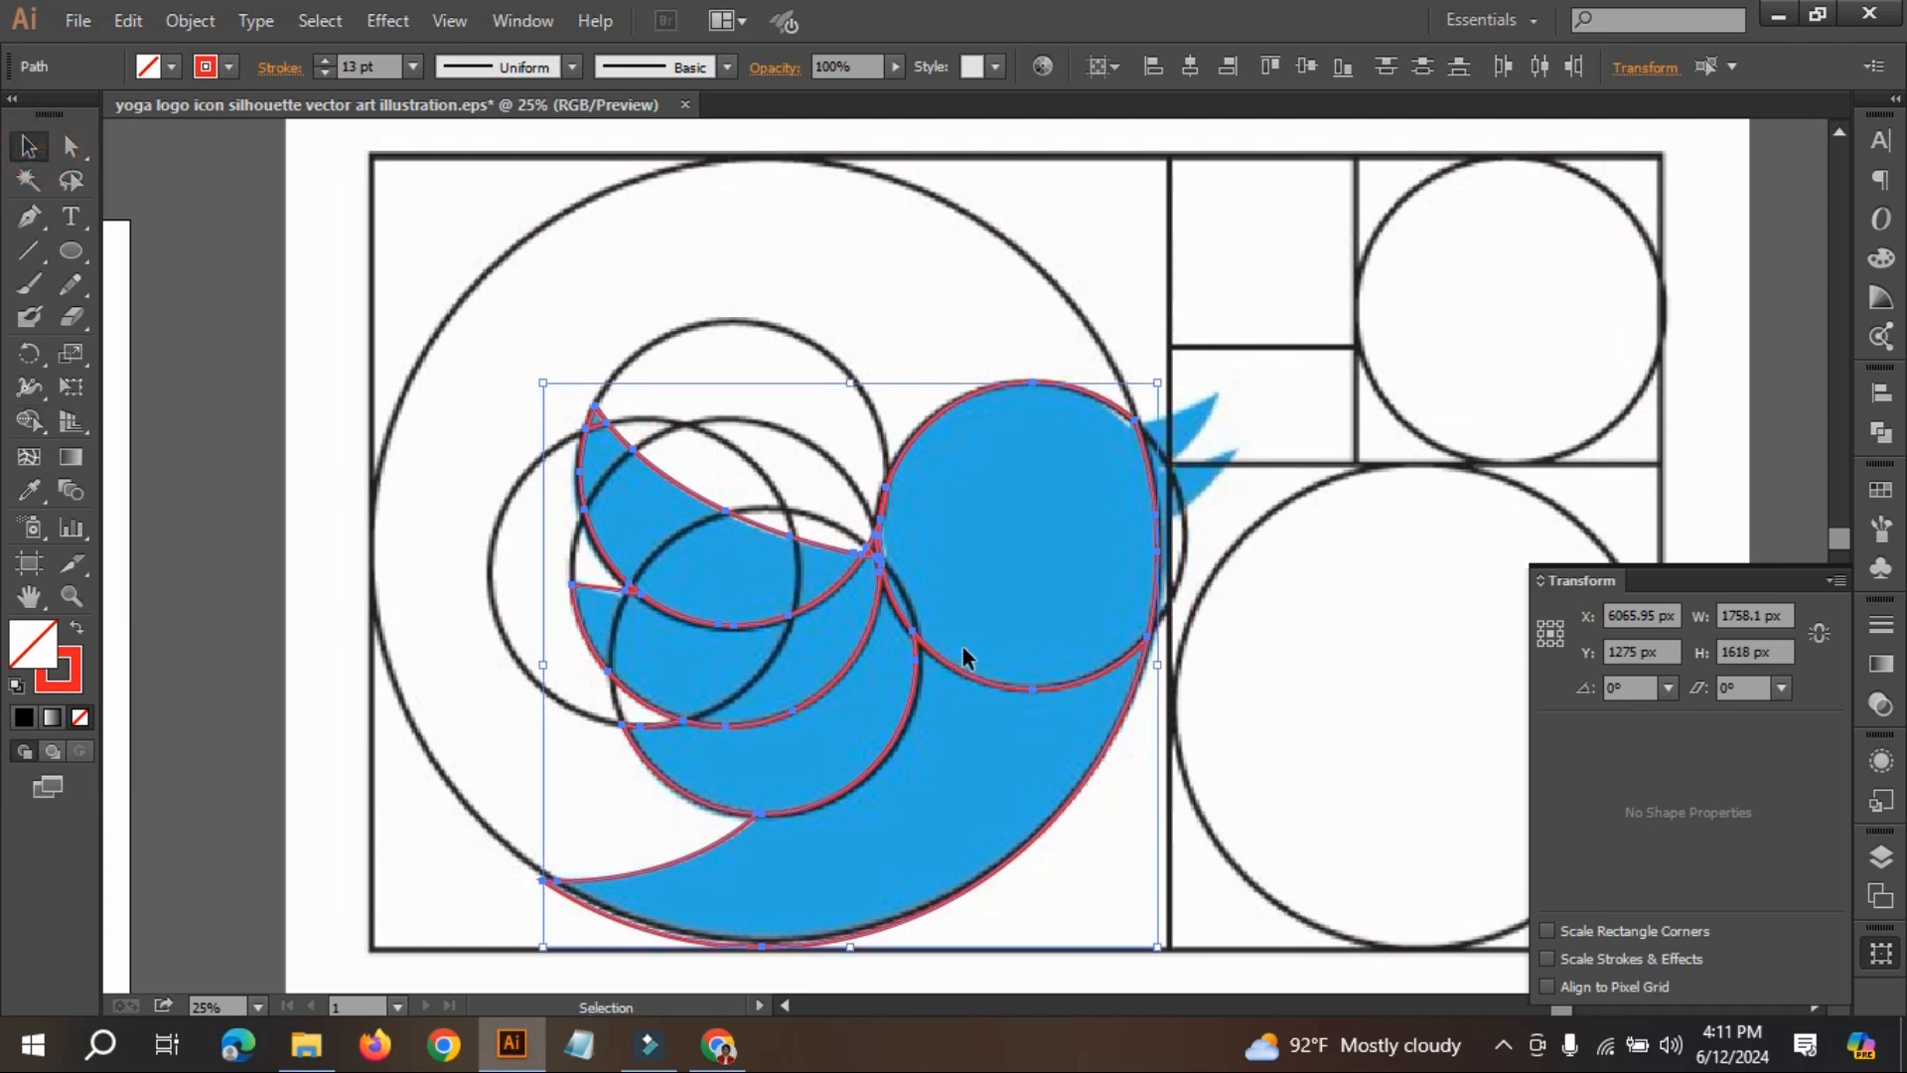
scroll(967, 624, down, 3)
drag(1390, 680, 882, 577)
drag(668, 388, 1035, 708)
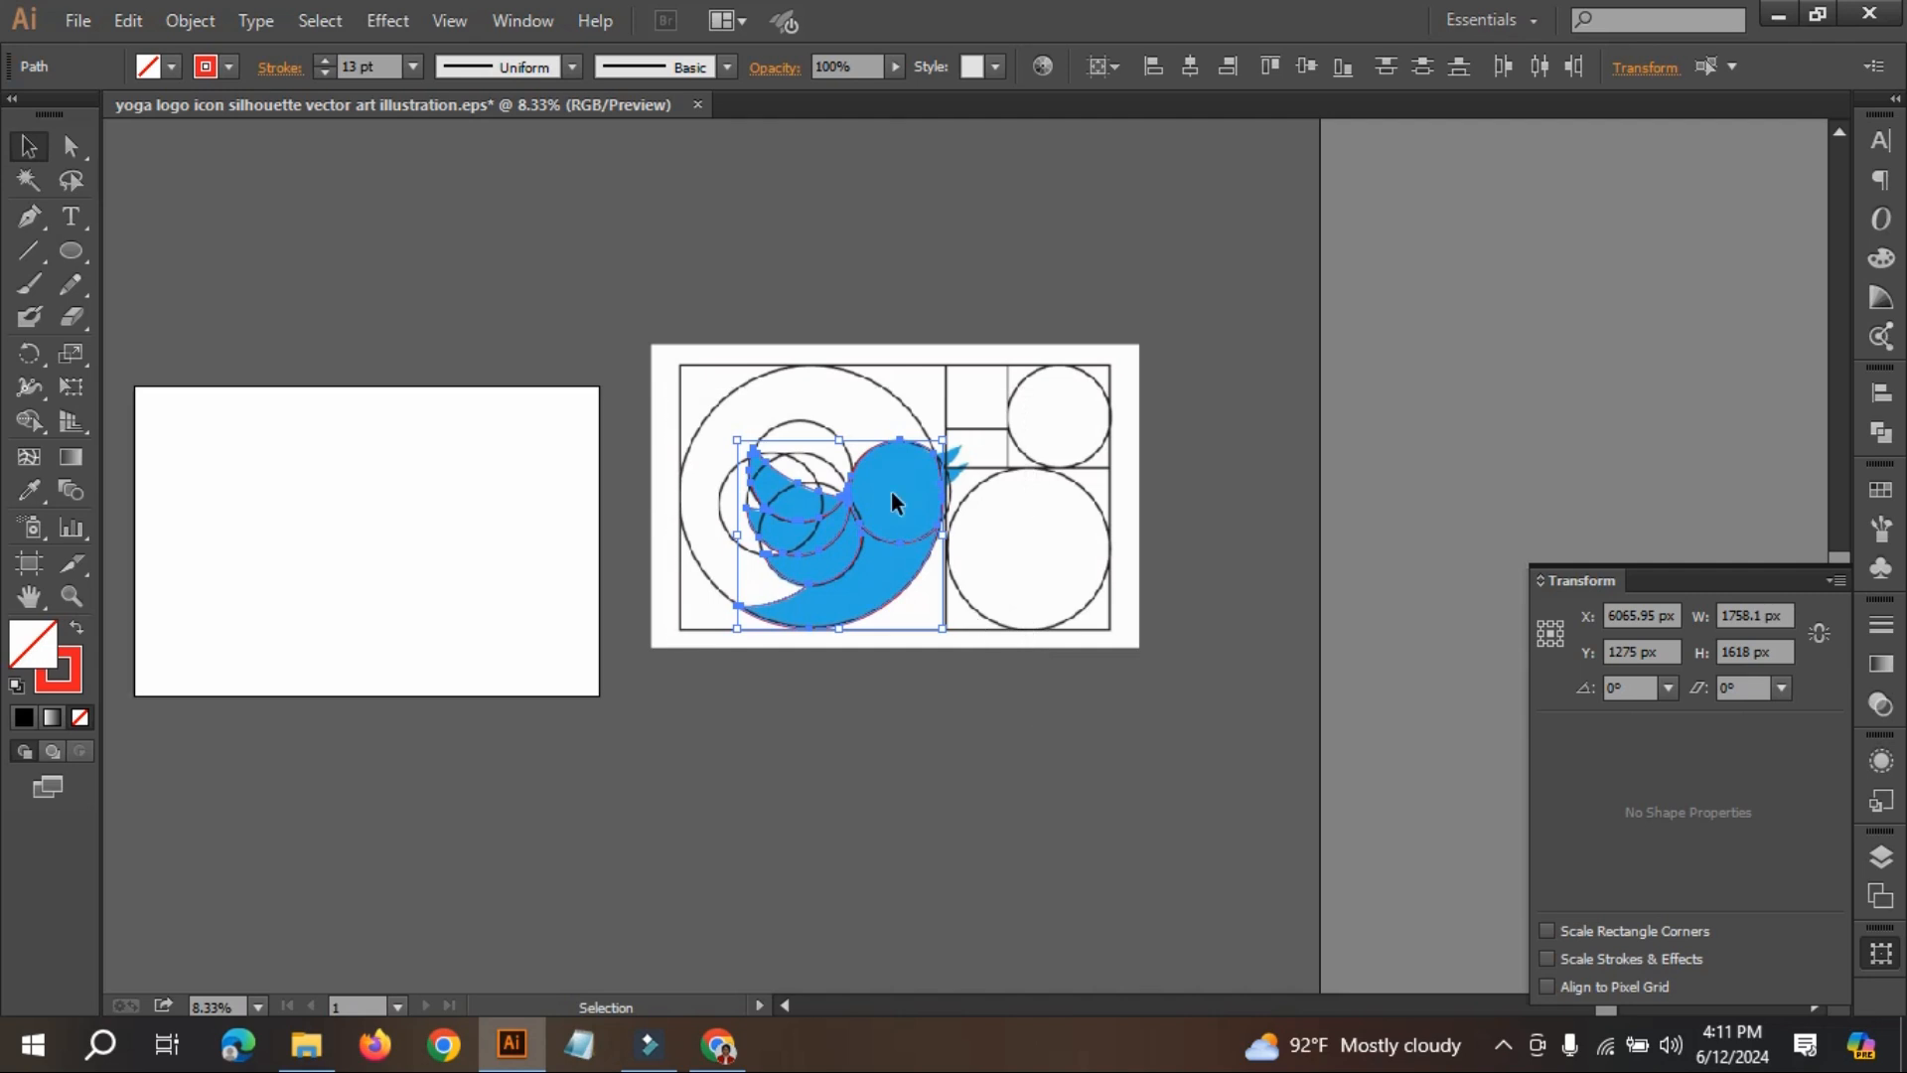
drag(993, 608, 1254, 863)
drag(630, 352, 919, 646)
drag(870, 525, 1085, 197)
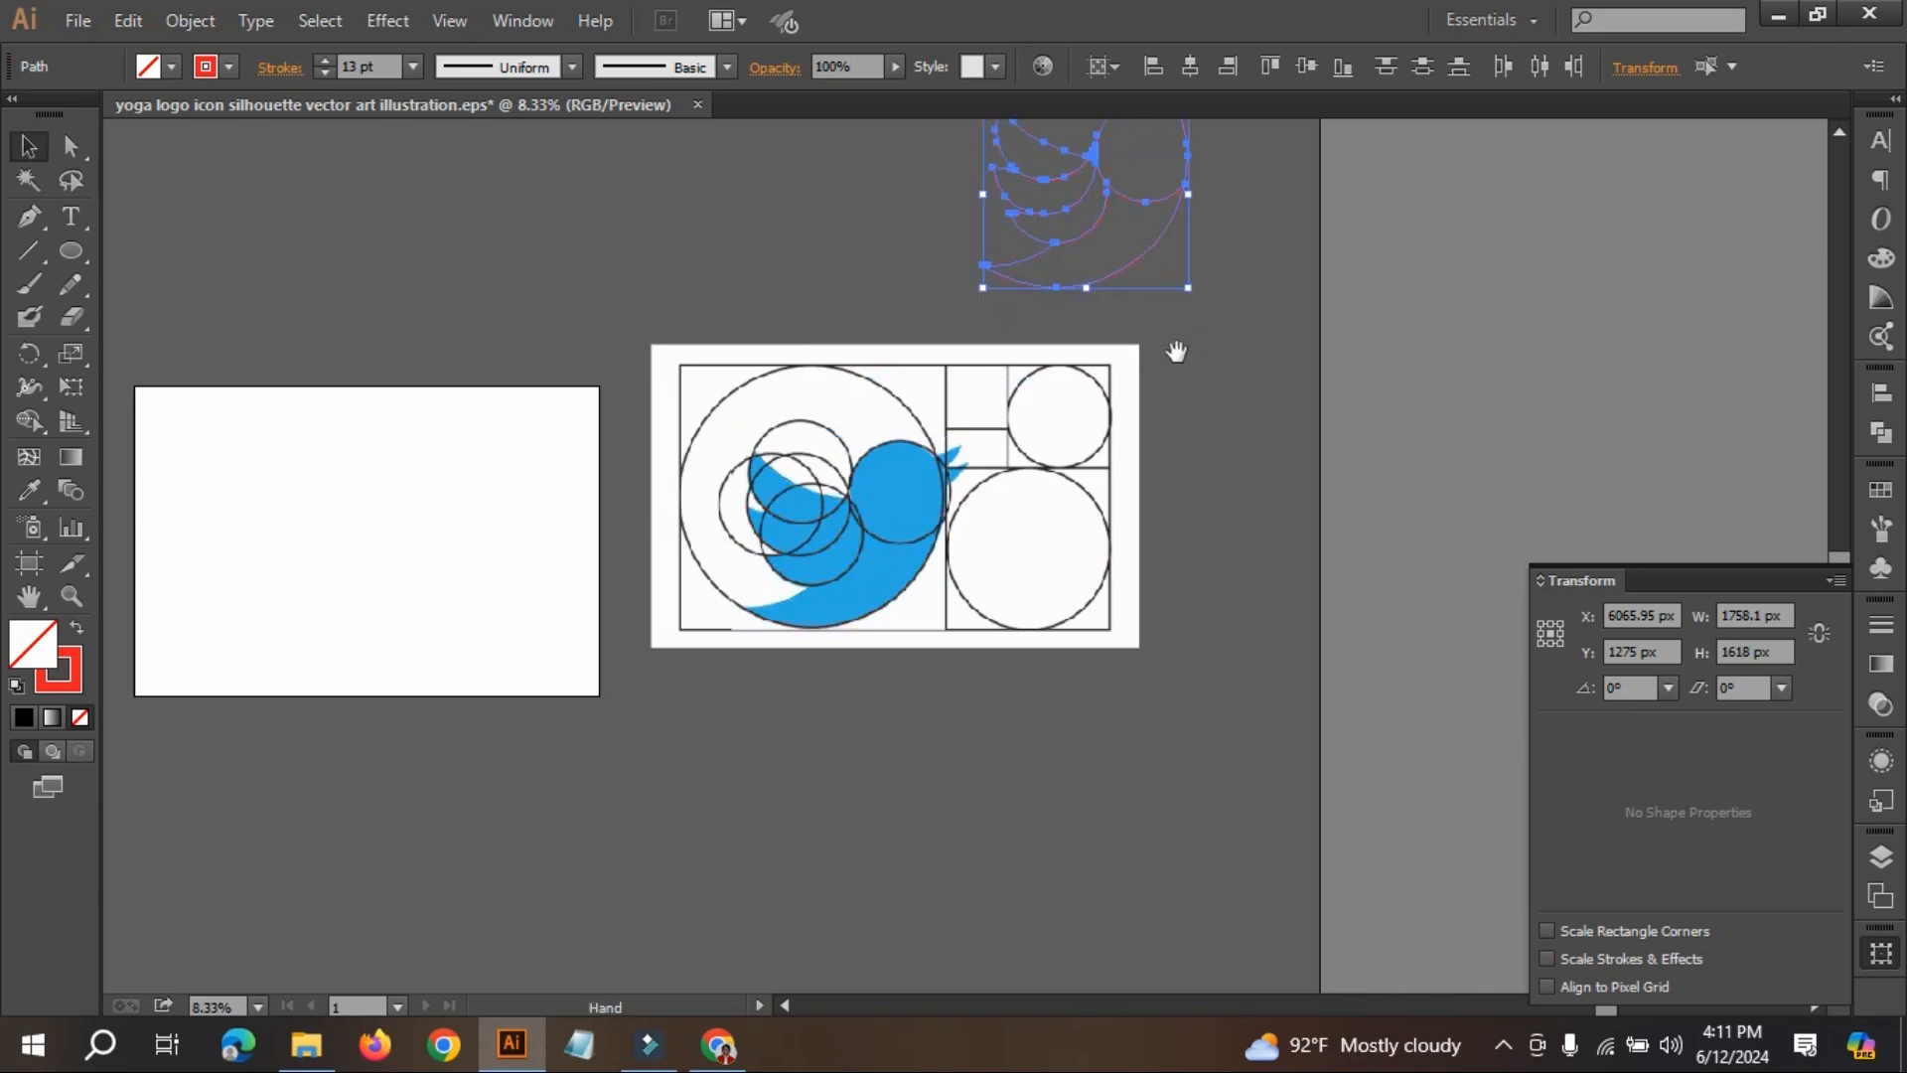
drag(1235, 326, 1015, 467)
scroll(968, 505, down, 2)
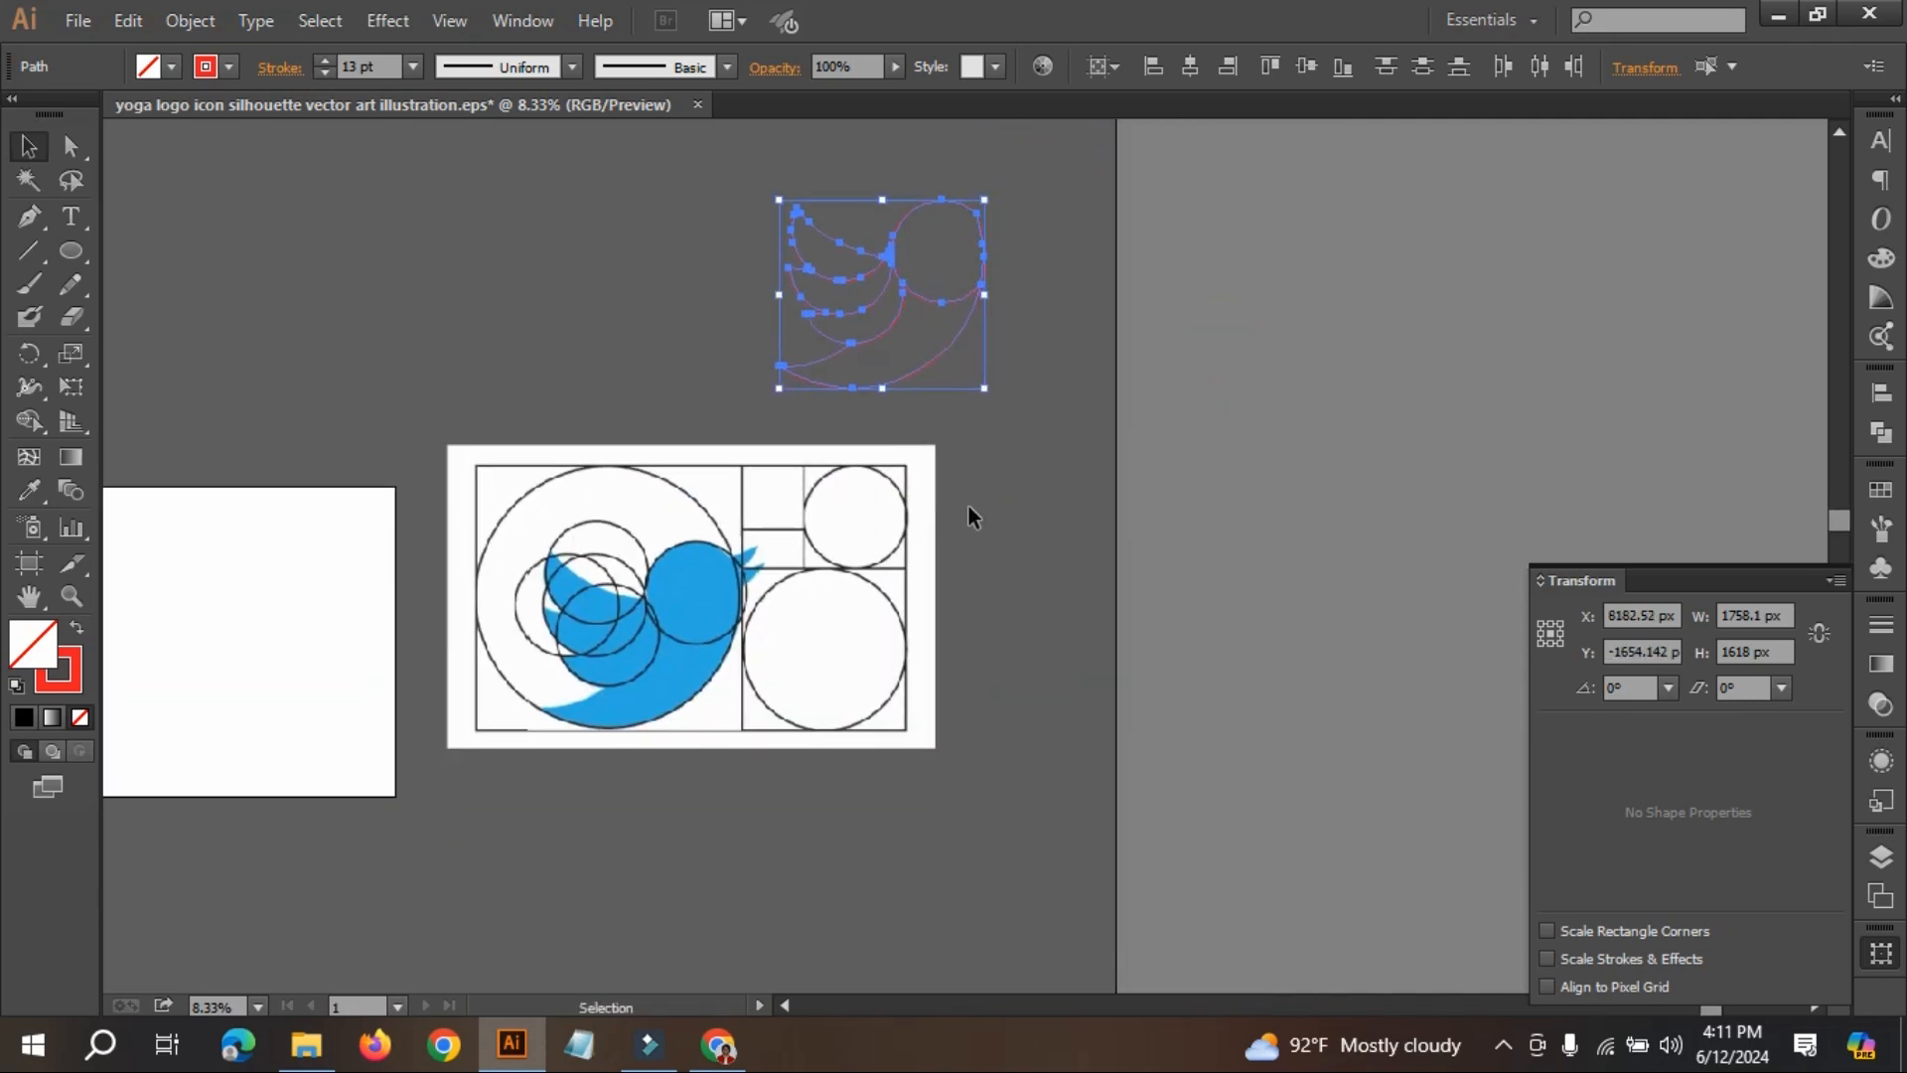
scroll(1045, 486, up, 4)
click(1089, 467)
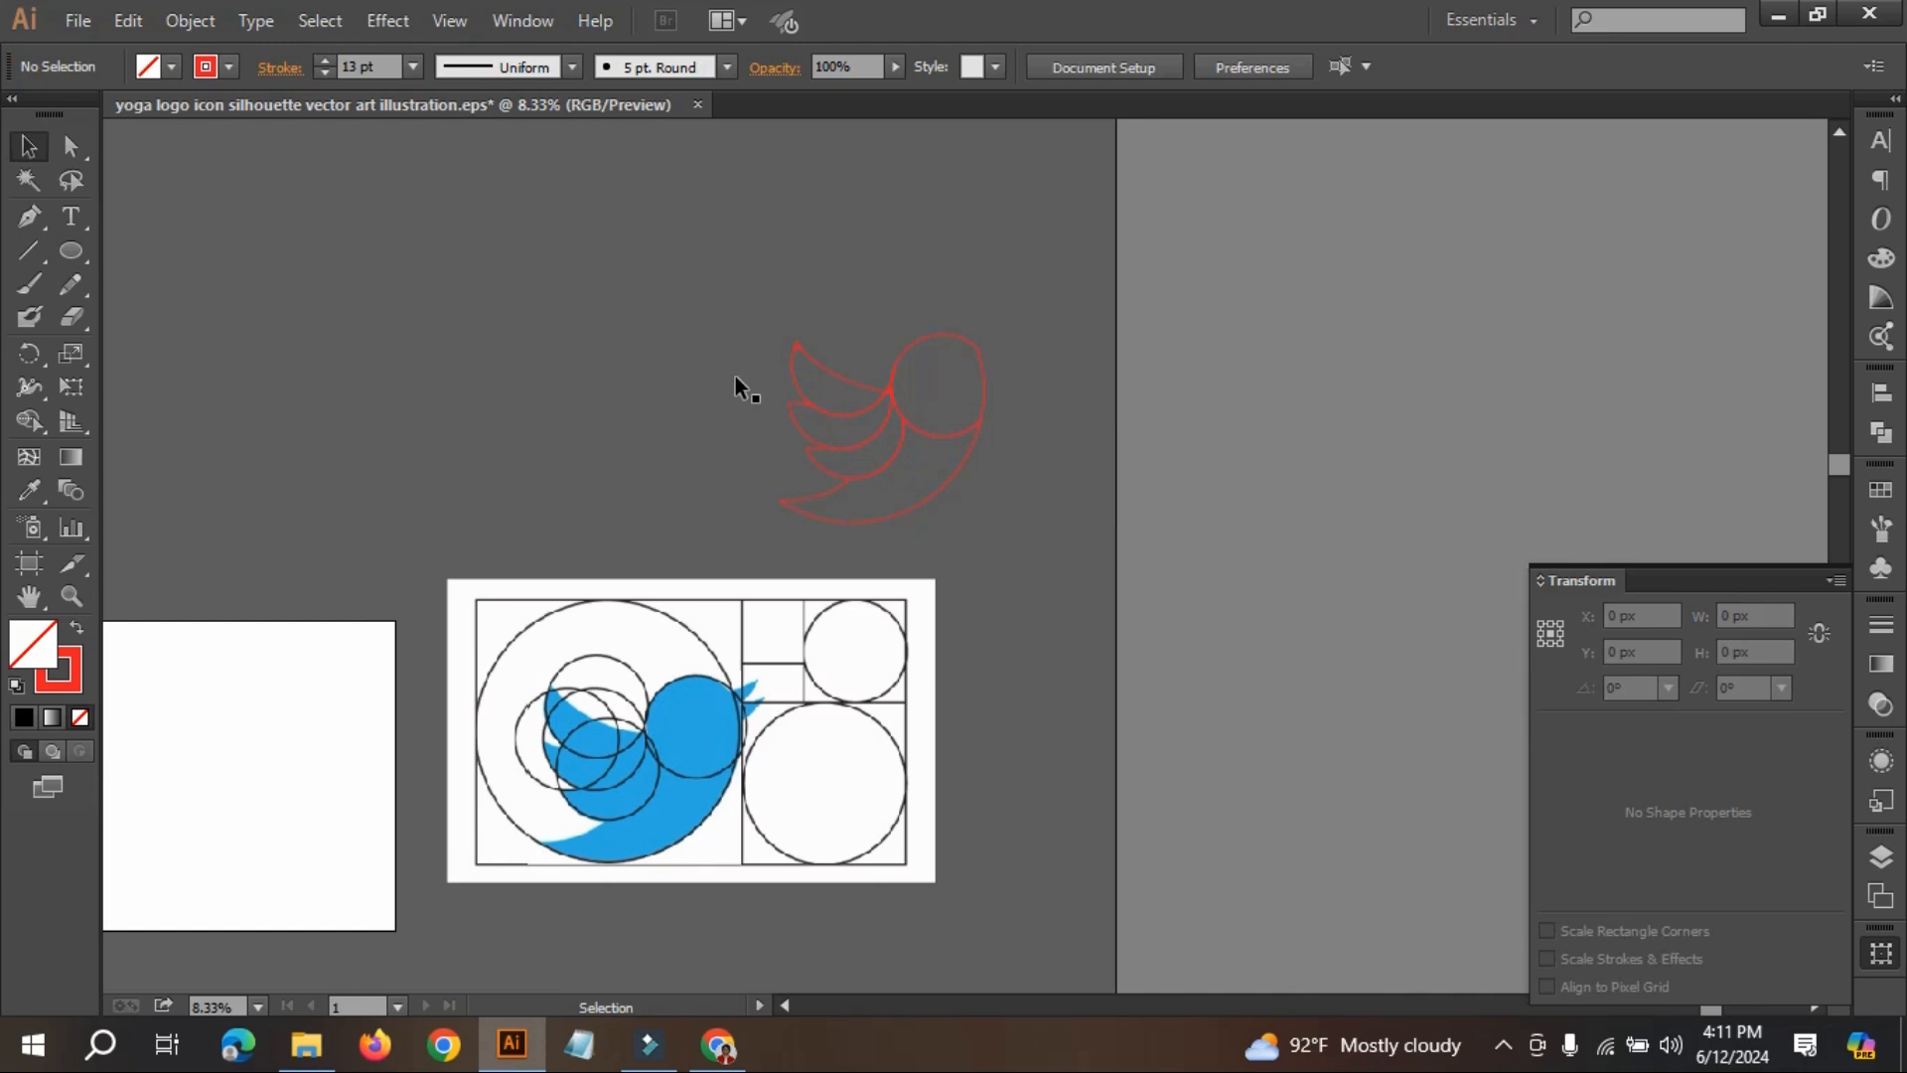
- Fill the bird outline with the reference logo's blue and no stroke by sampling it with the Eyedropper
drag(965, 448, 1038, 516)
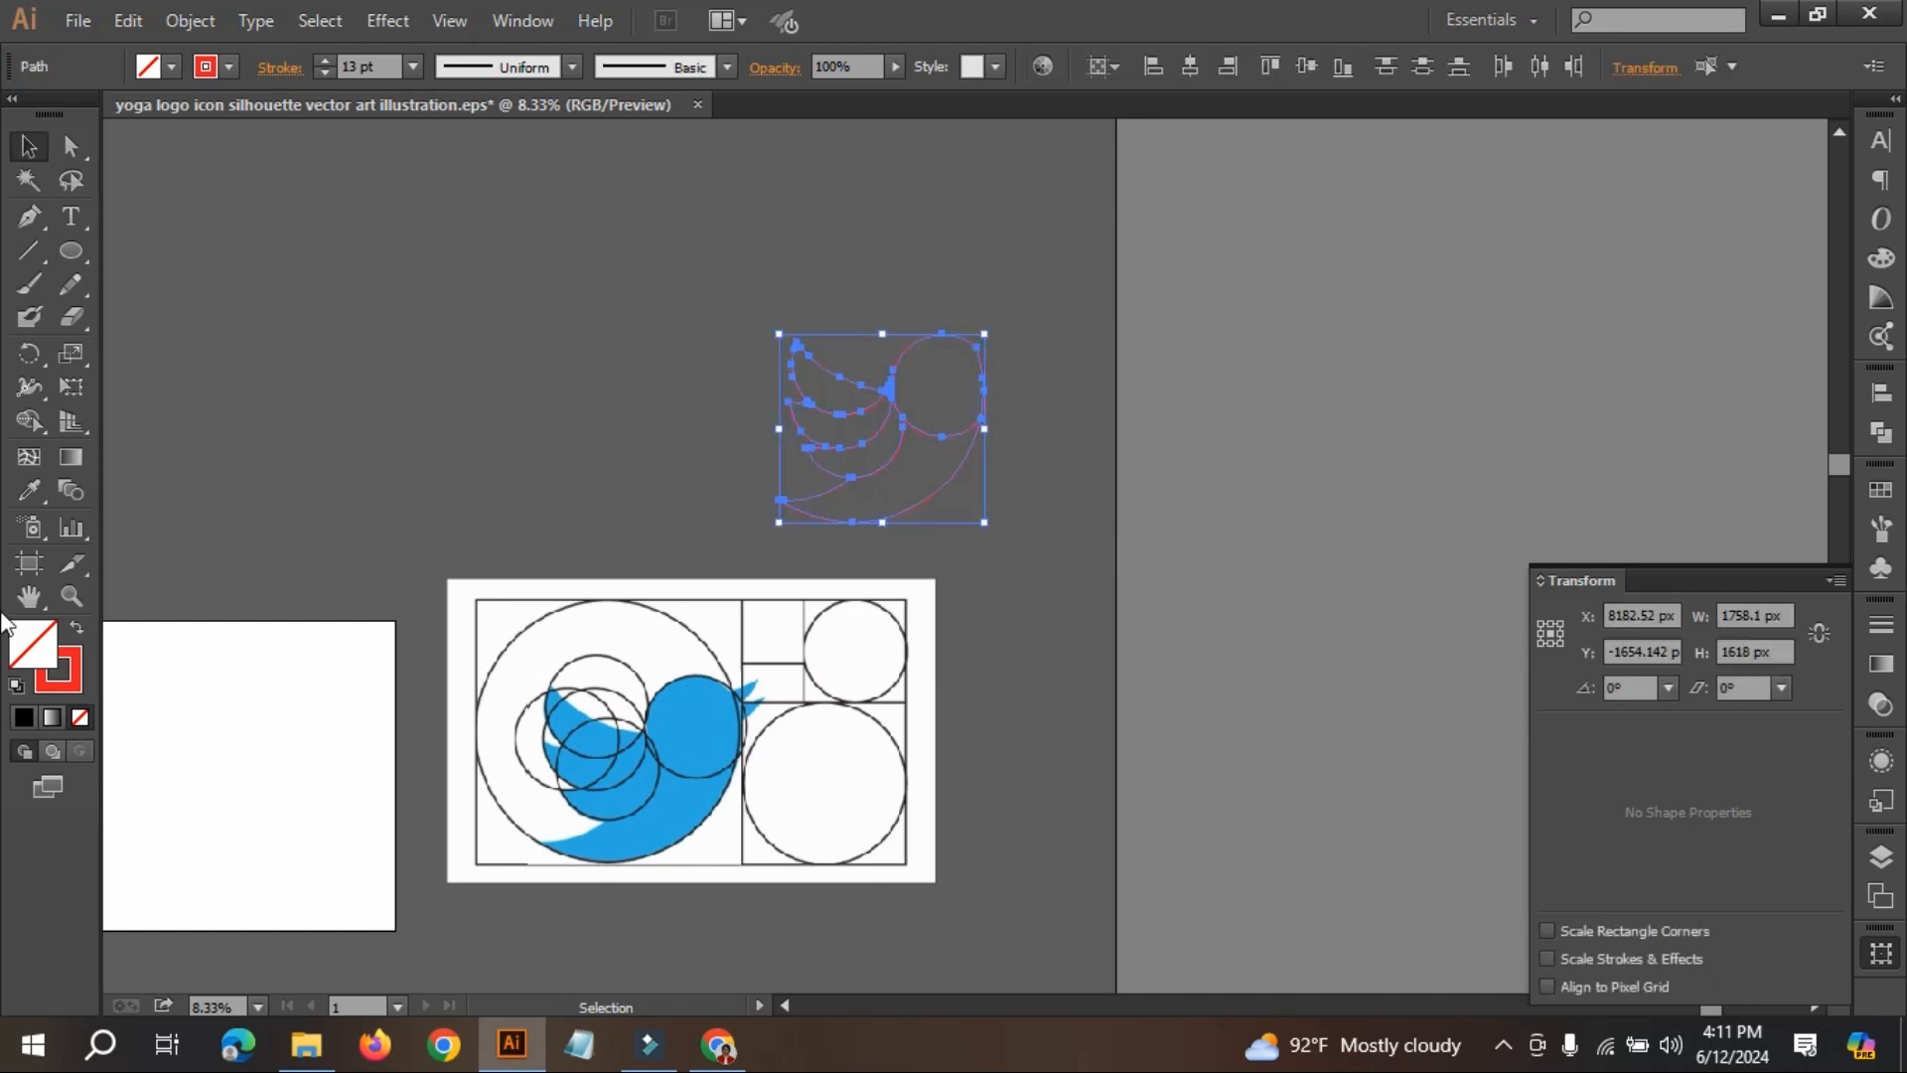
click(74, 629)
click(30, 487)
click(693, 737)
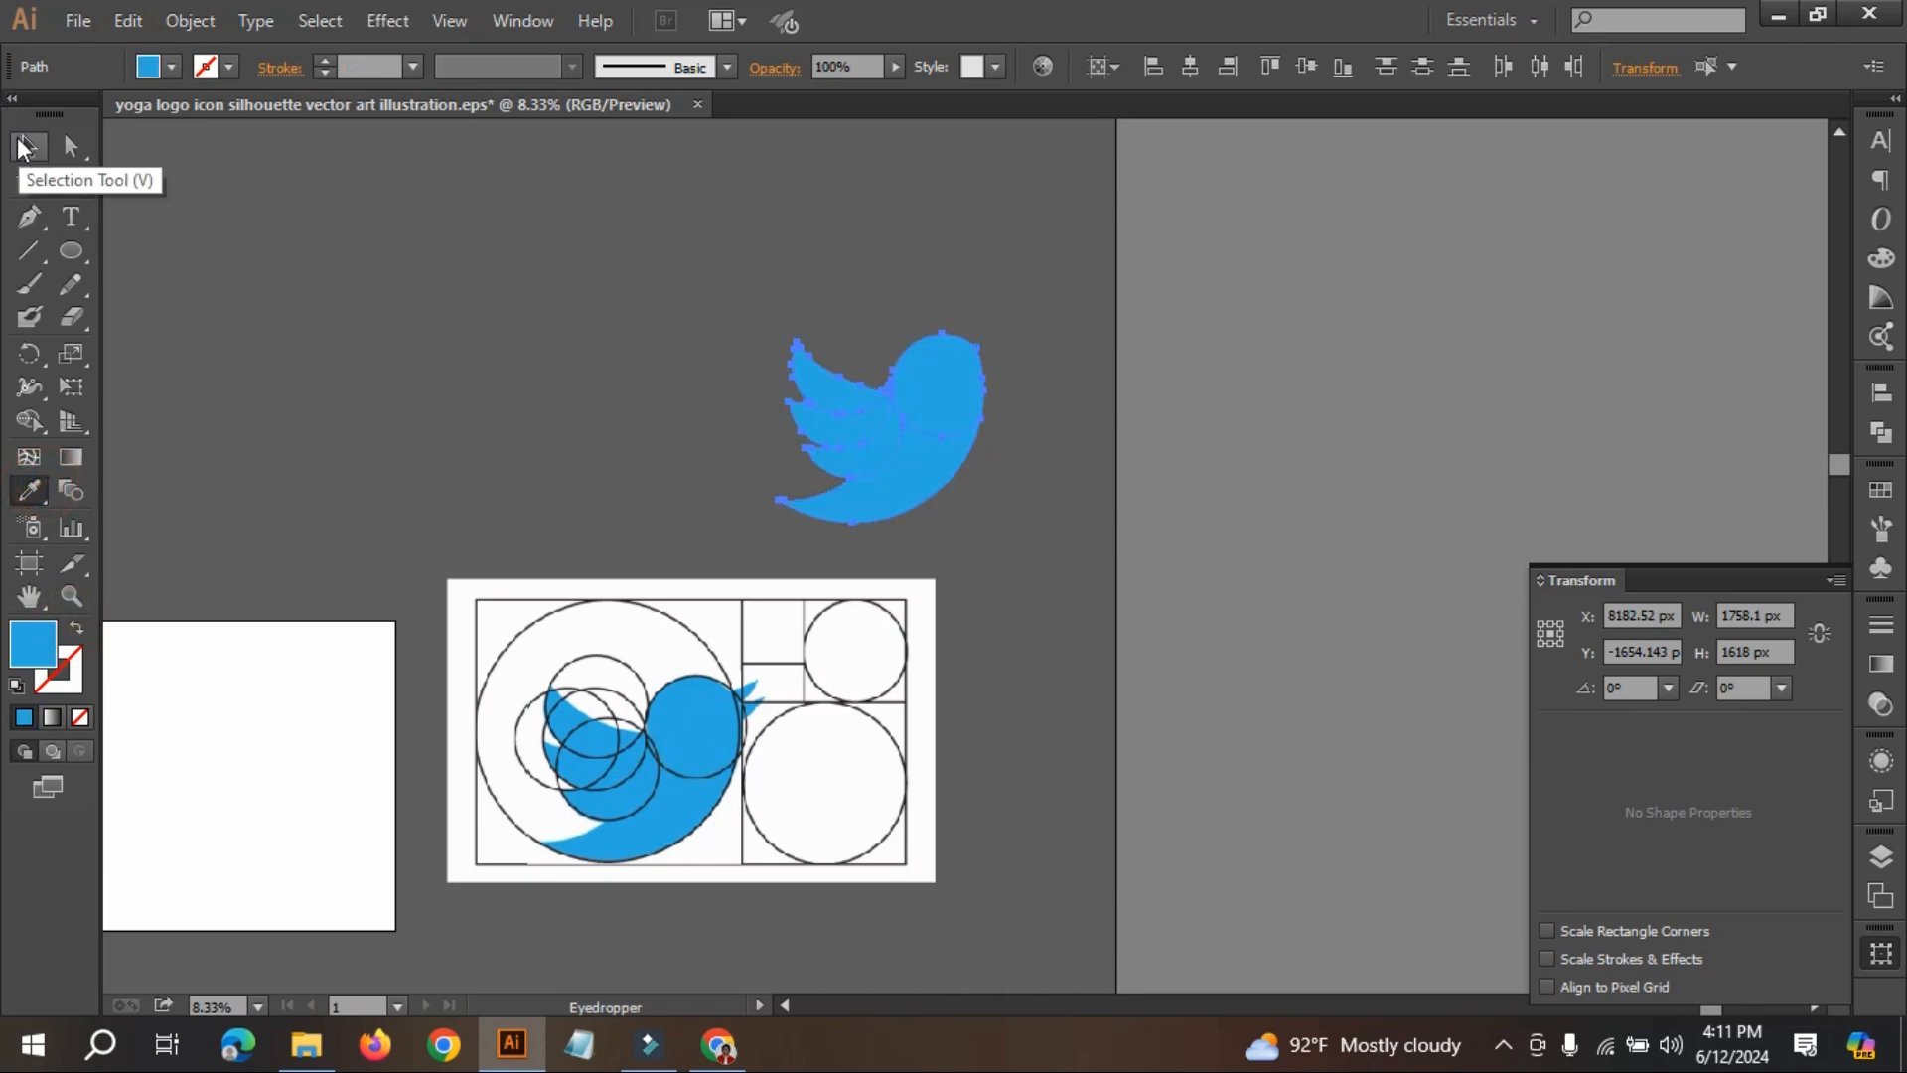
click(24, 147)
click(402, 292)
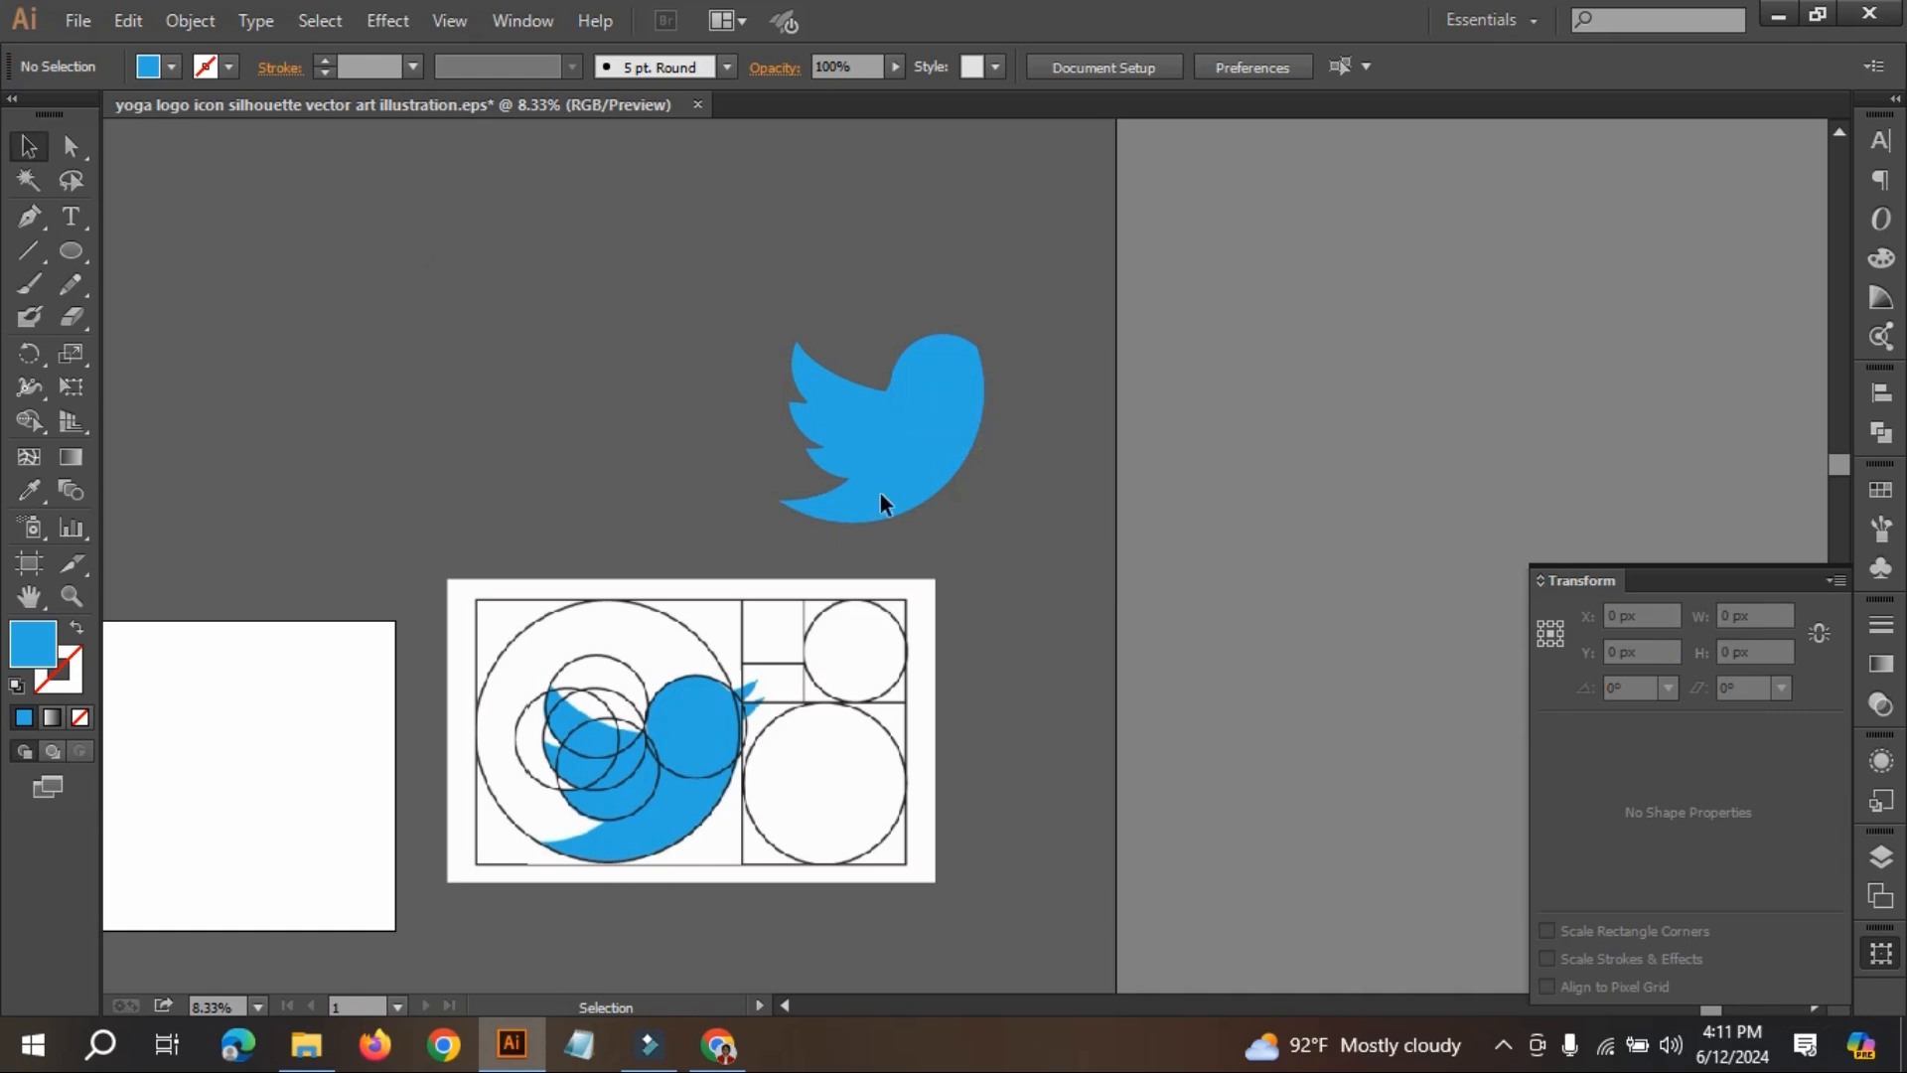
- Draw a square about 1537 px wide beside the bird and delete its lower-right anchor point to leave a triangle
click(61, 252)
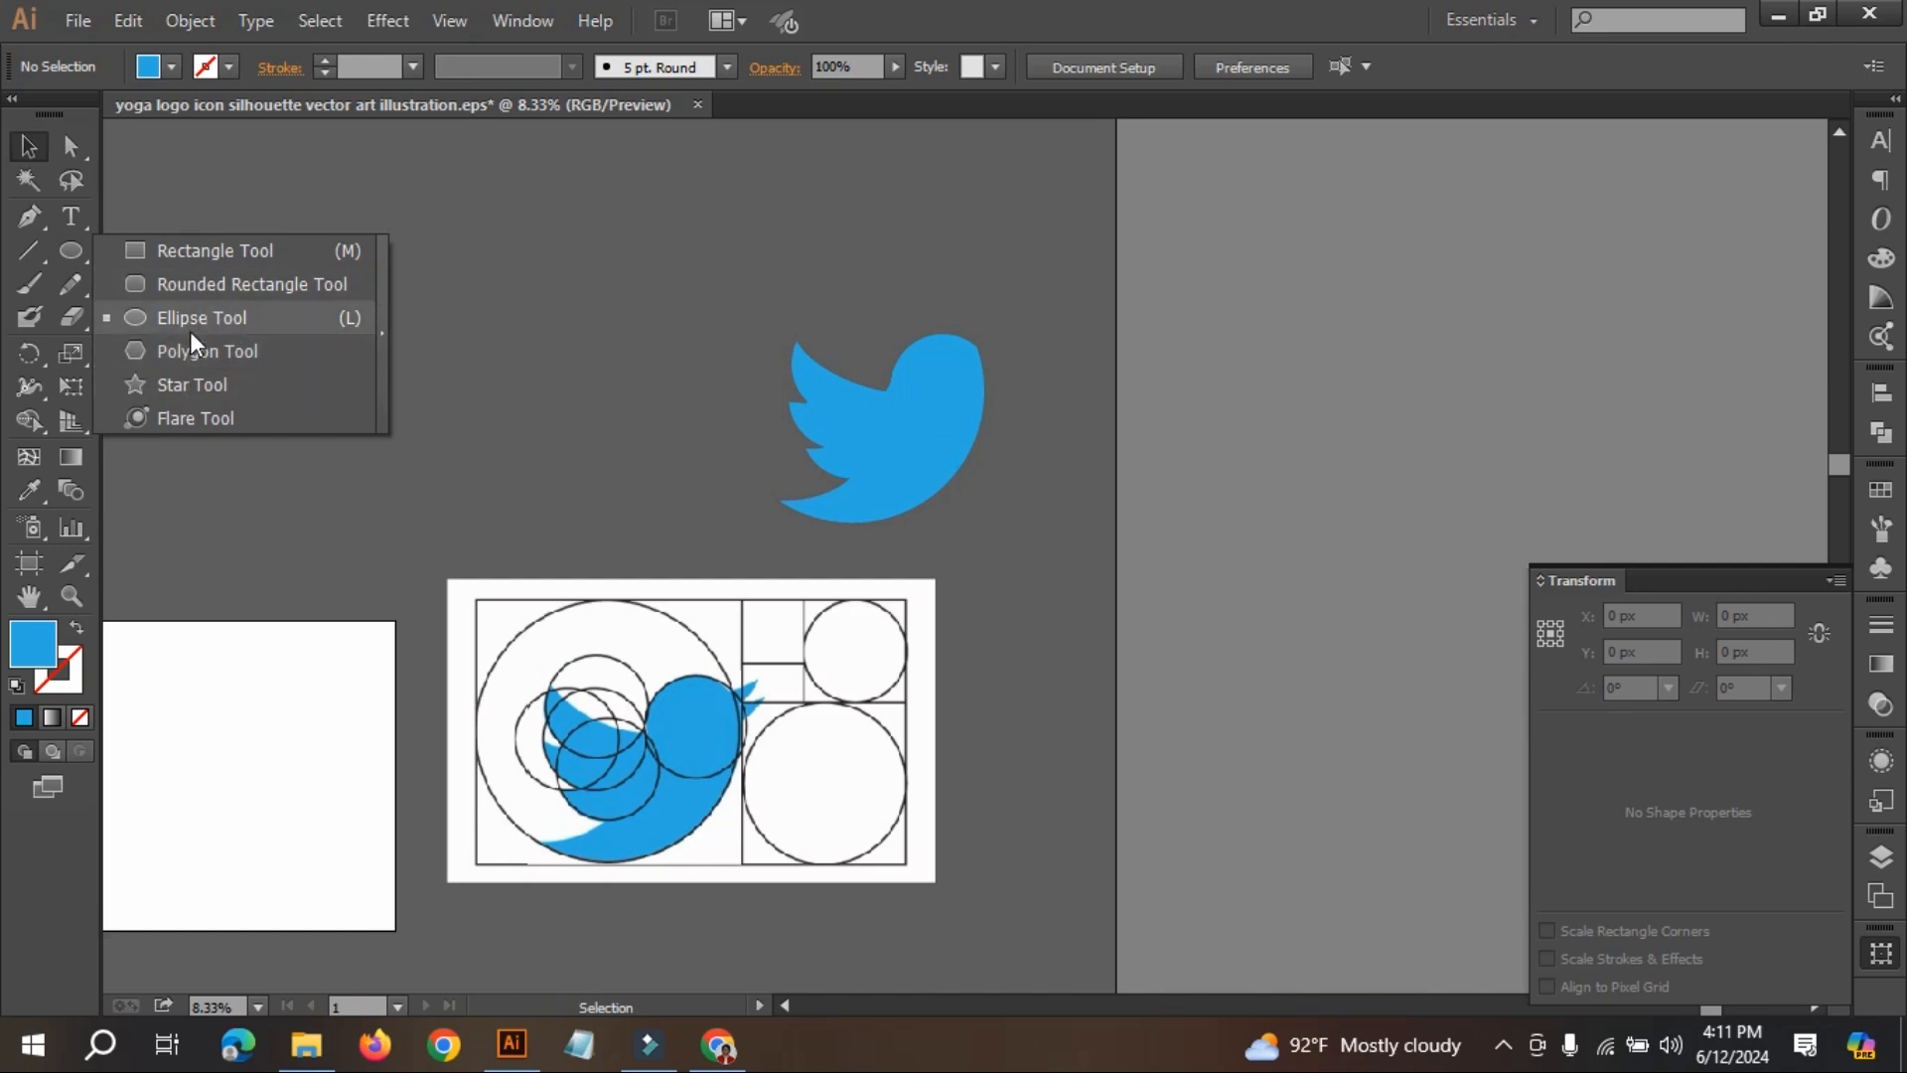
click(185, 265)
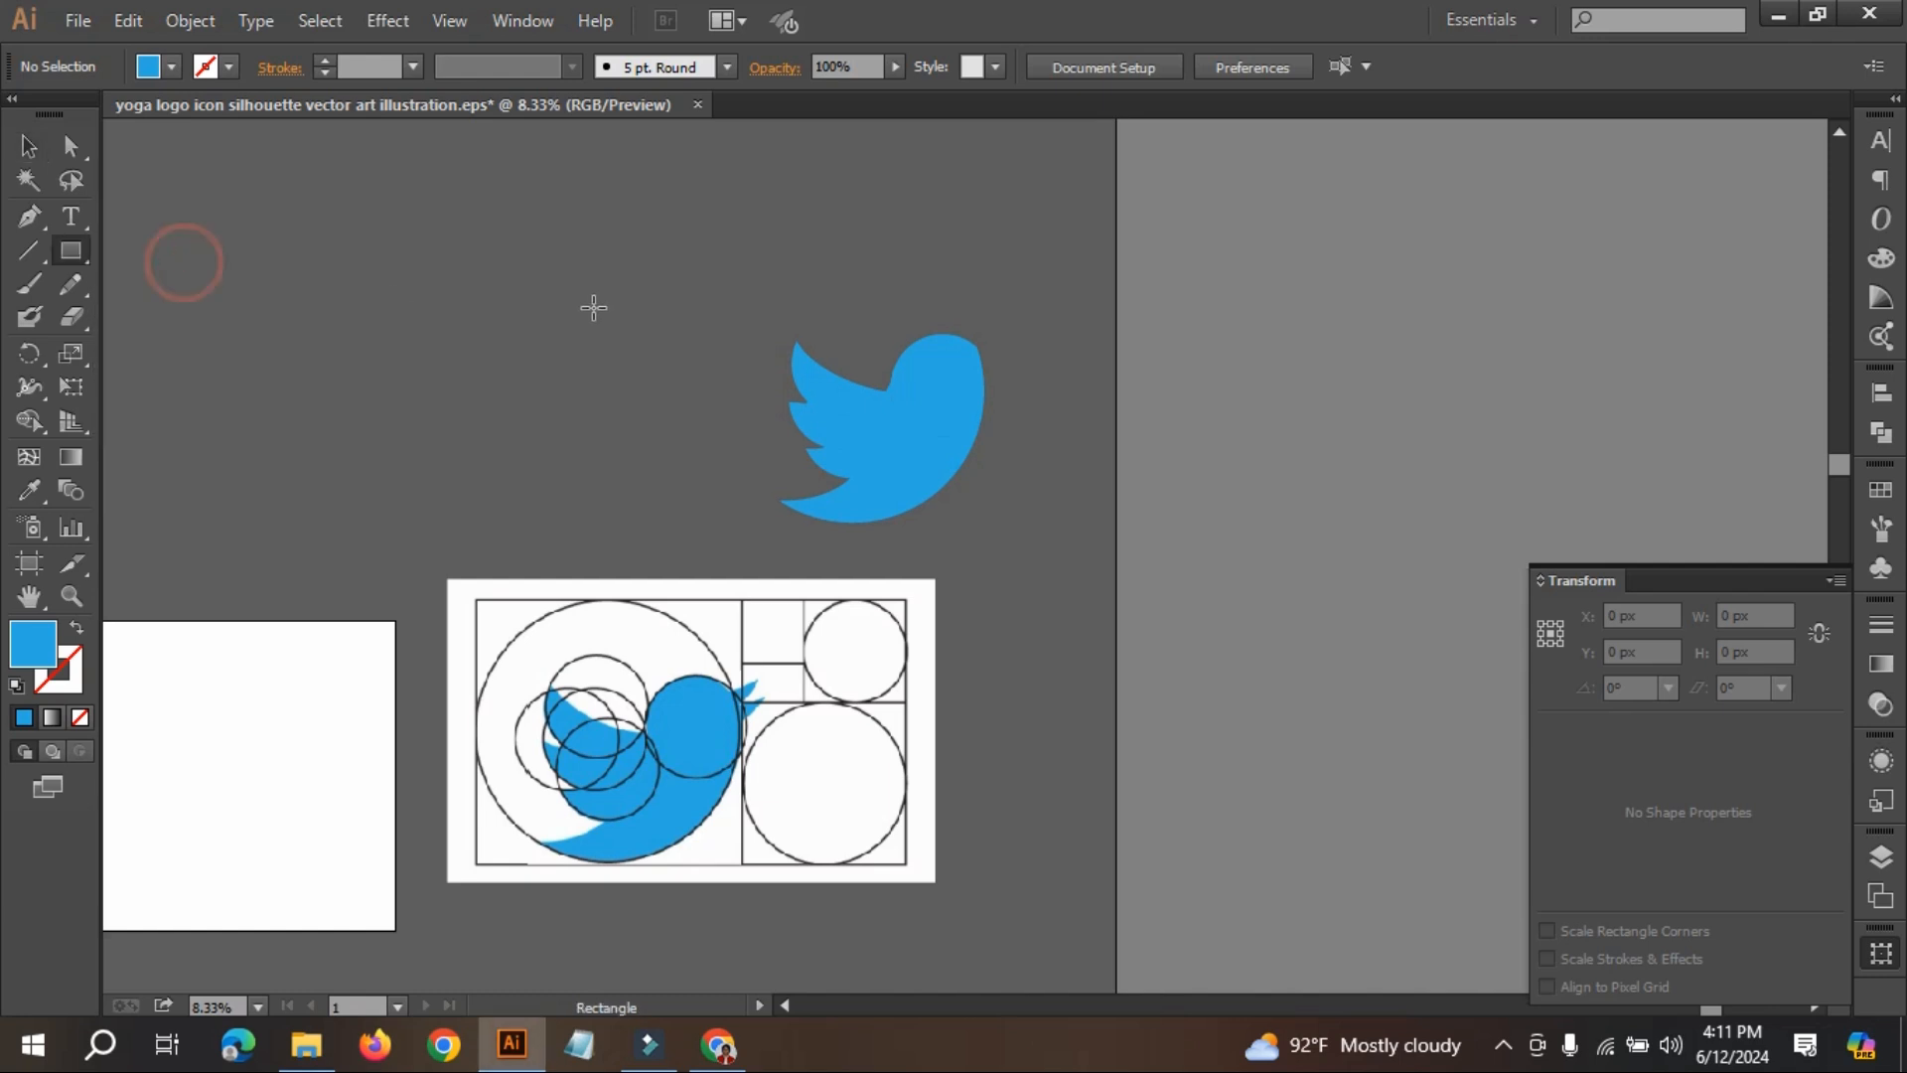
drag(485, 241, 665, 418)
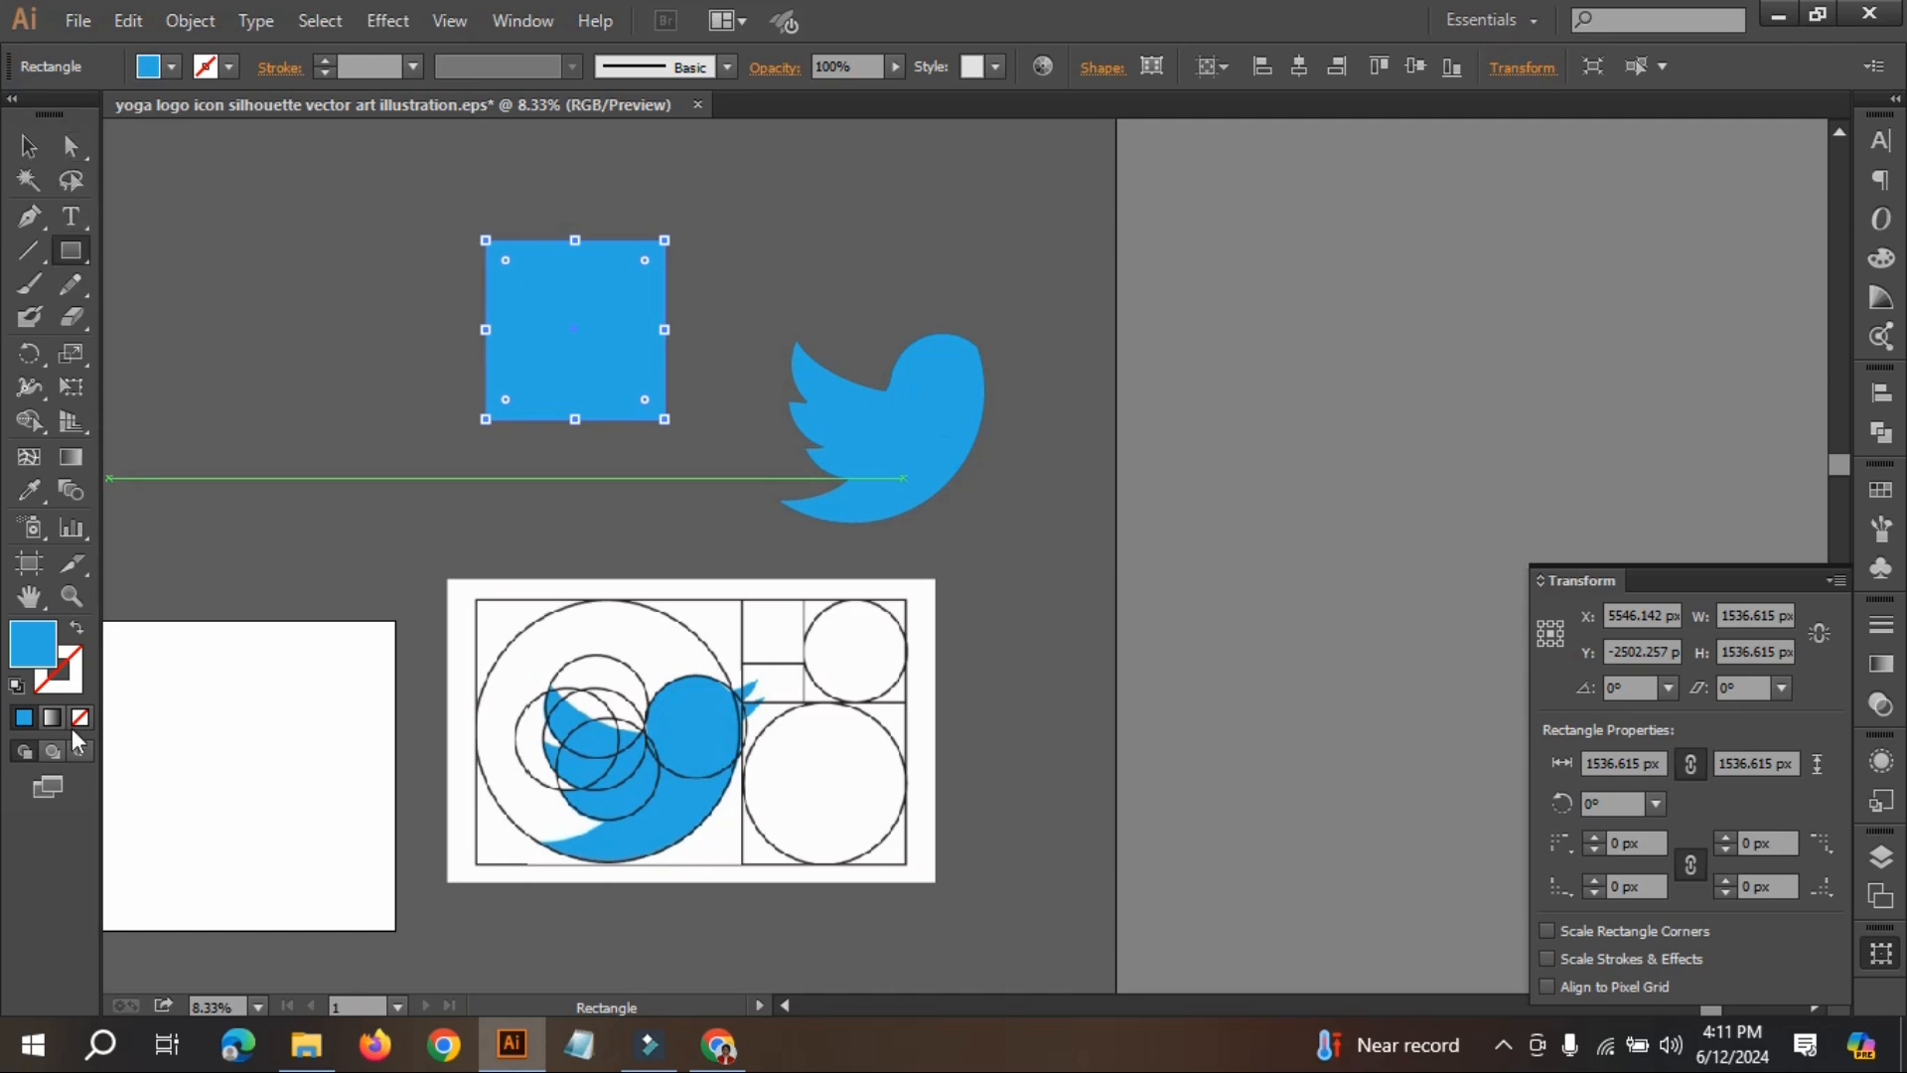
click(71, 146)
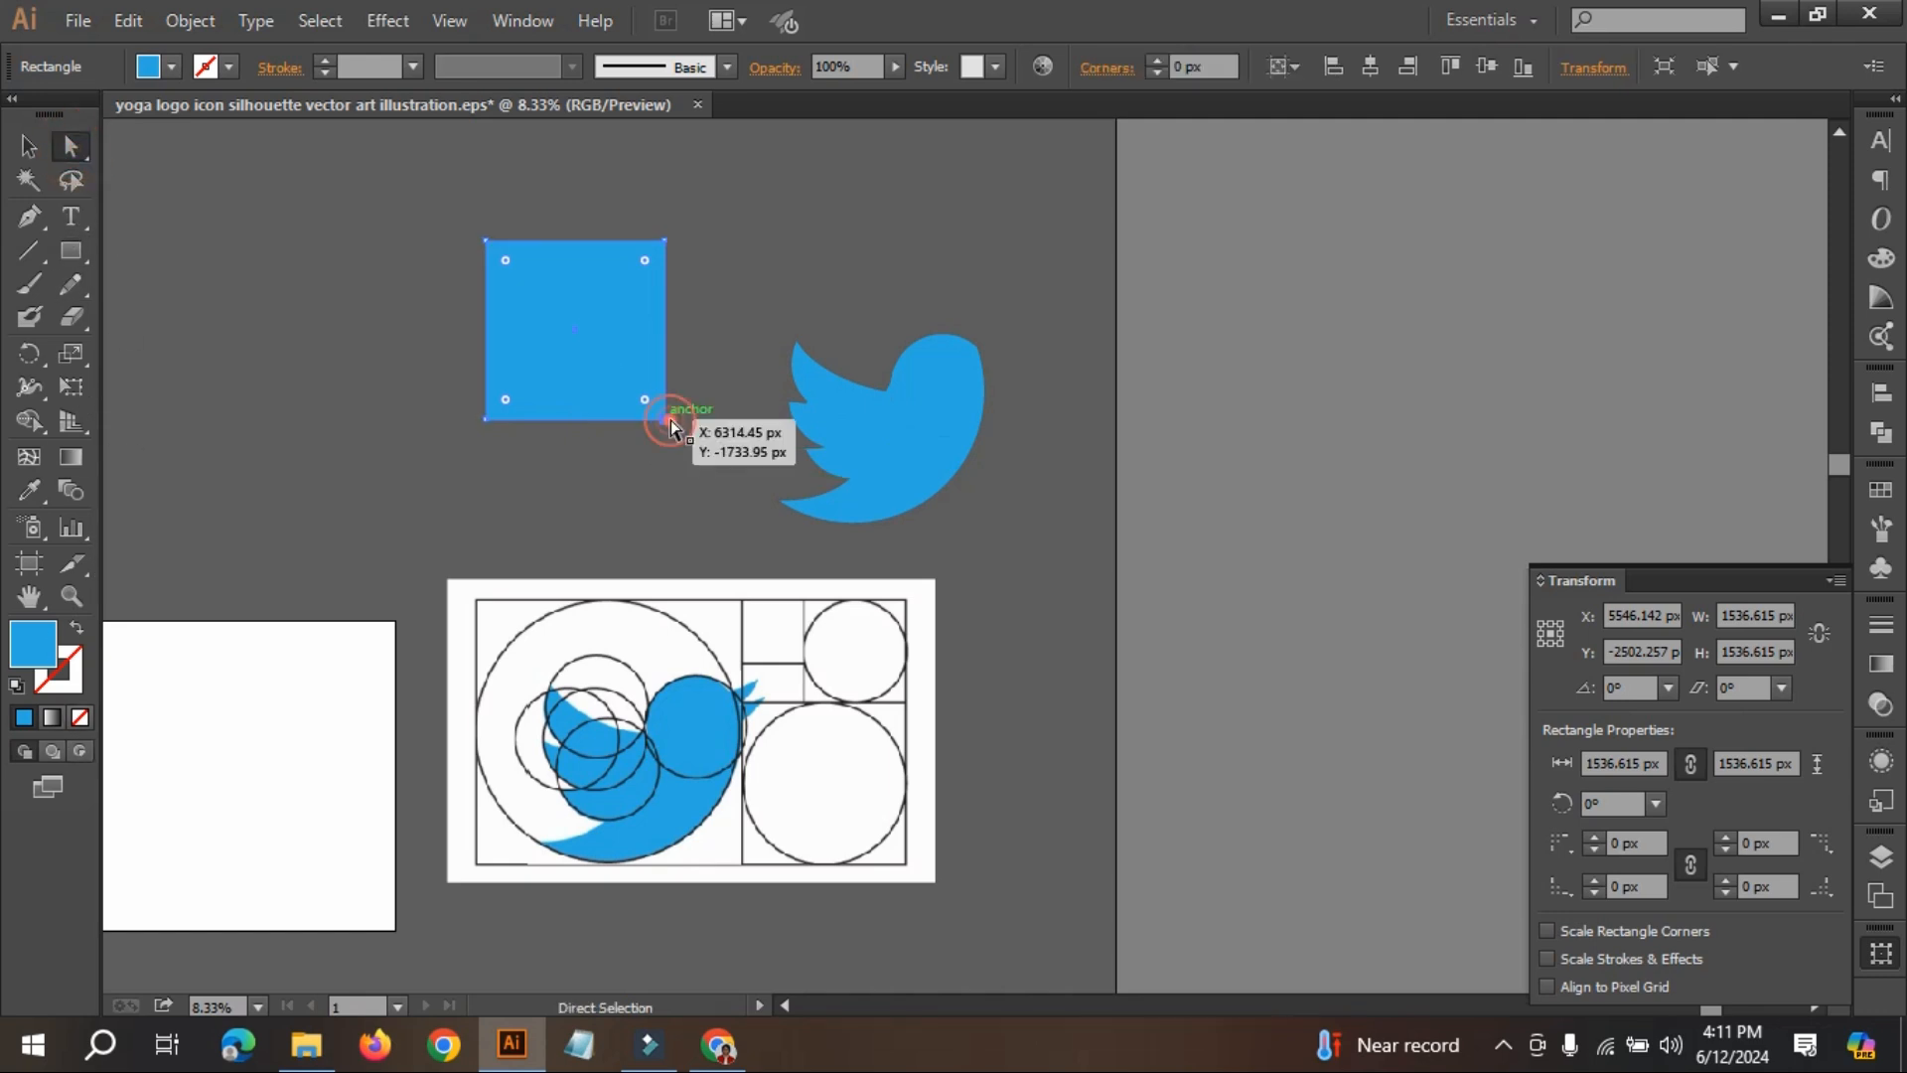
click(666, 420)
key(Delete)
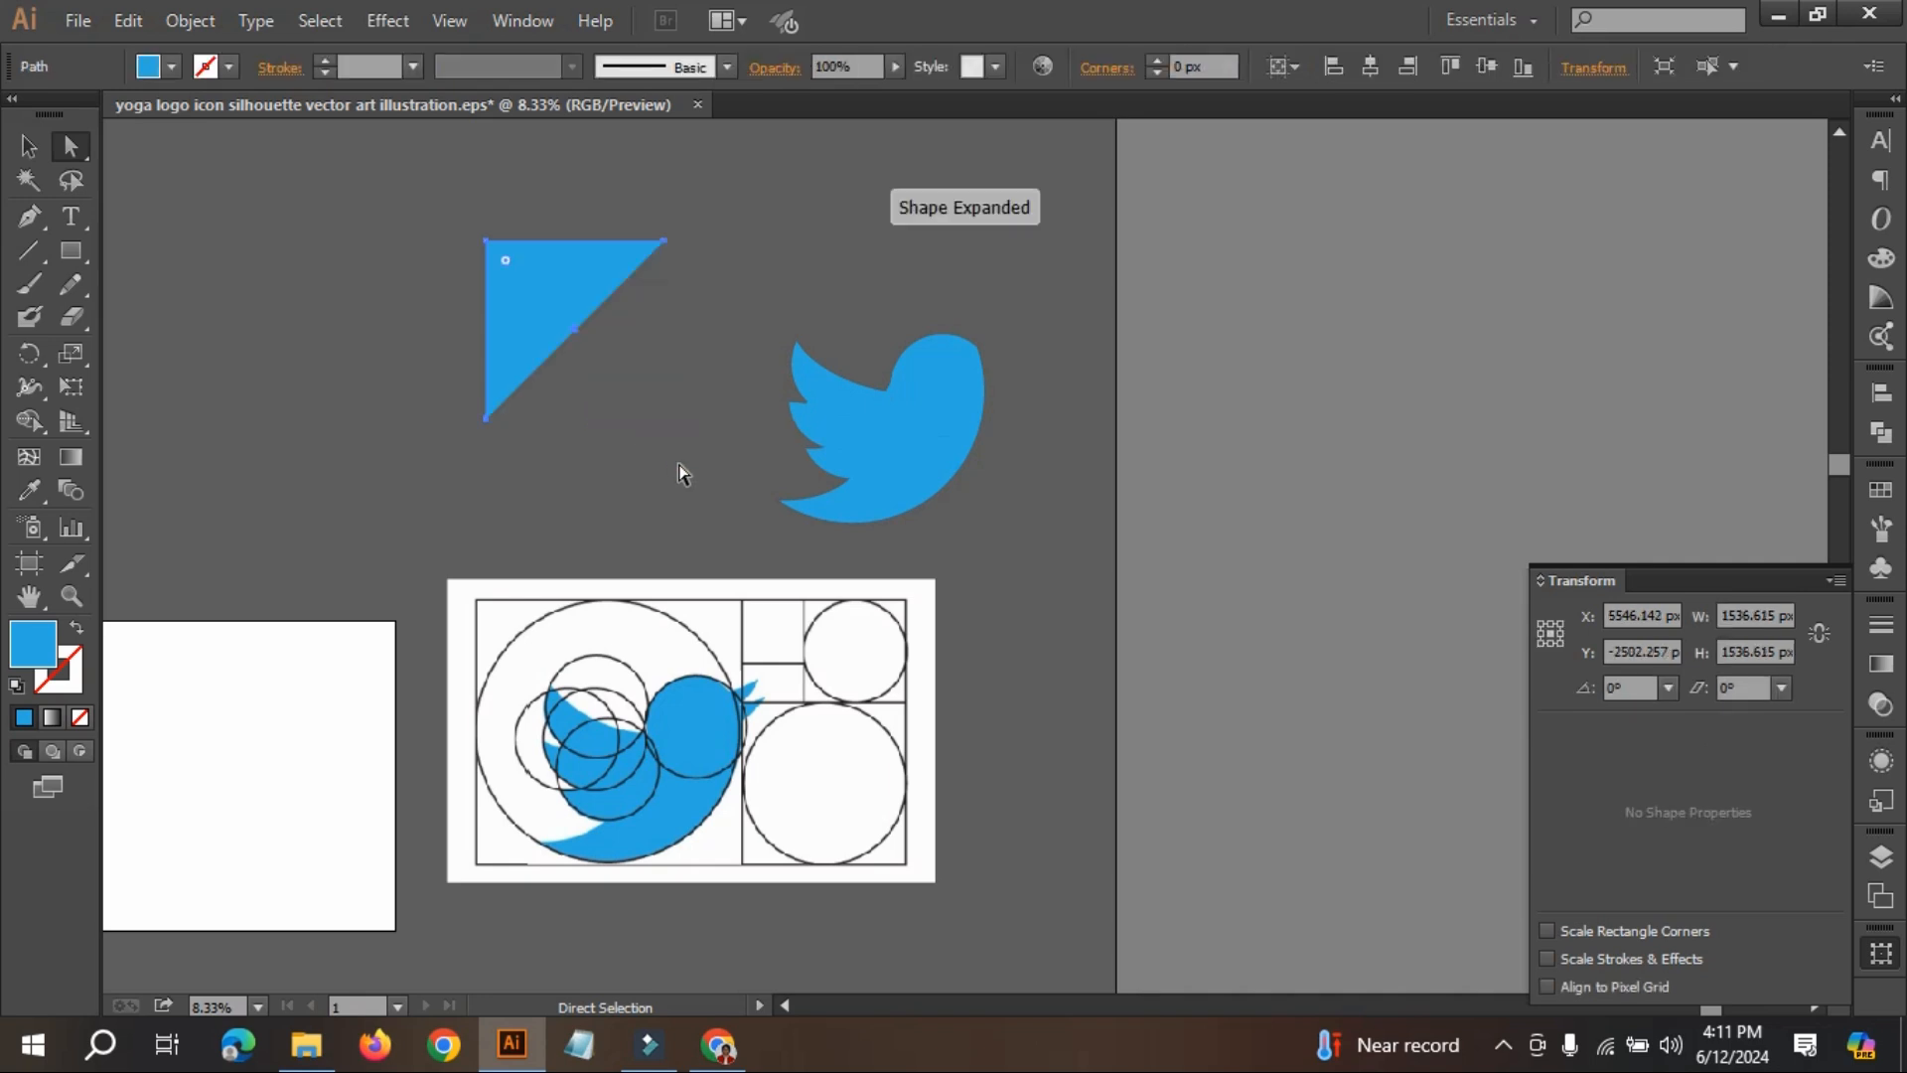
- Widen the triangle to about 1865 px and pull its right-angled corner anchor outward into a longer point
click(28, 151)
click(546, 265)
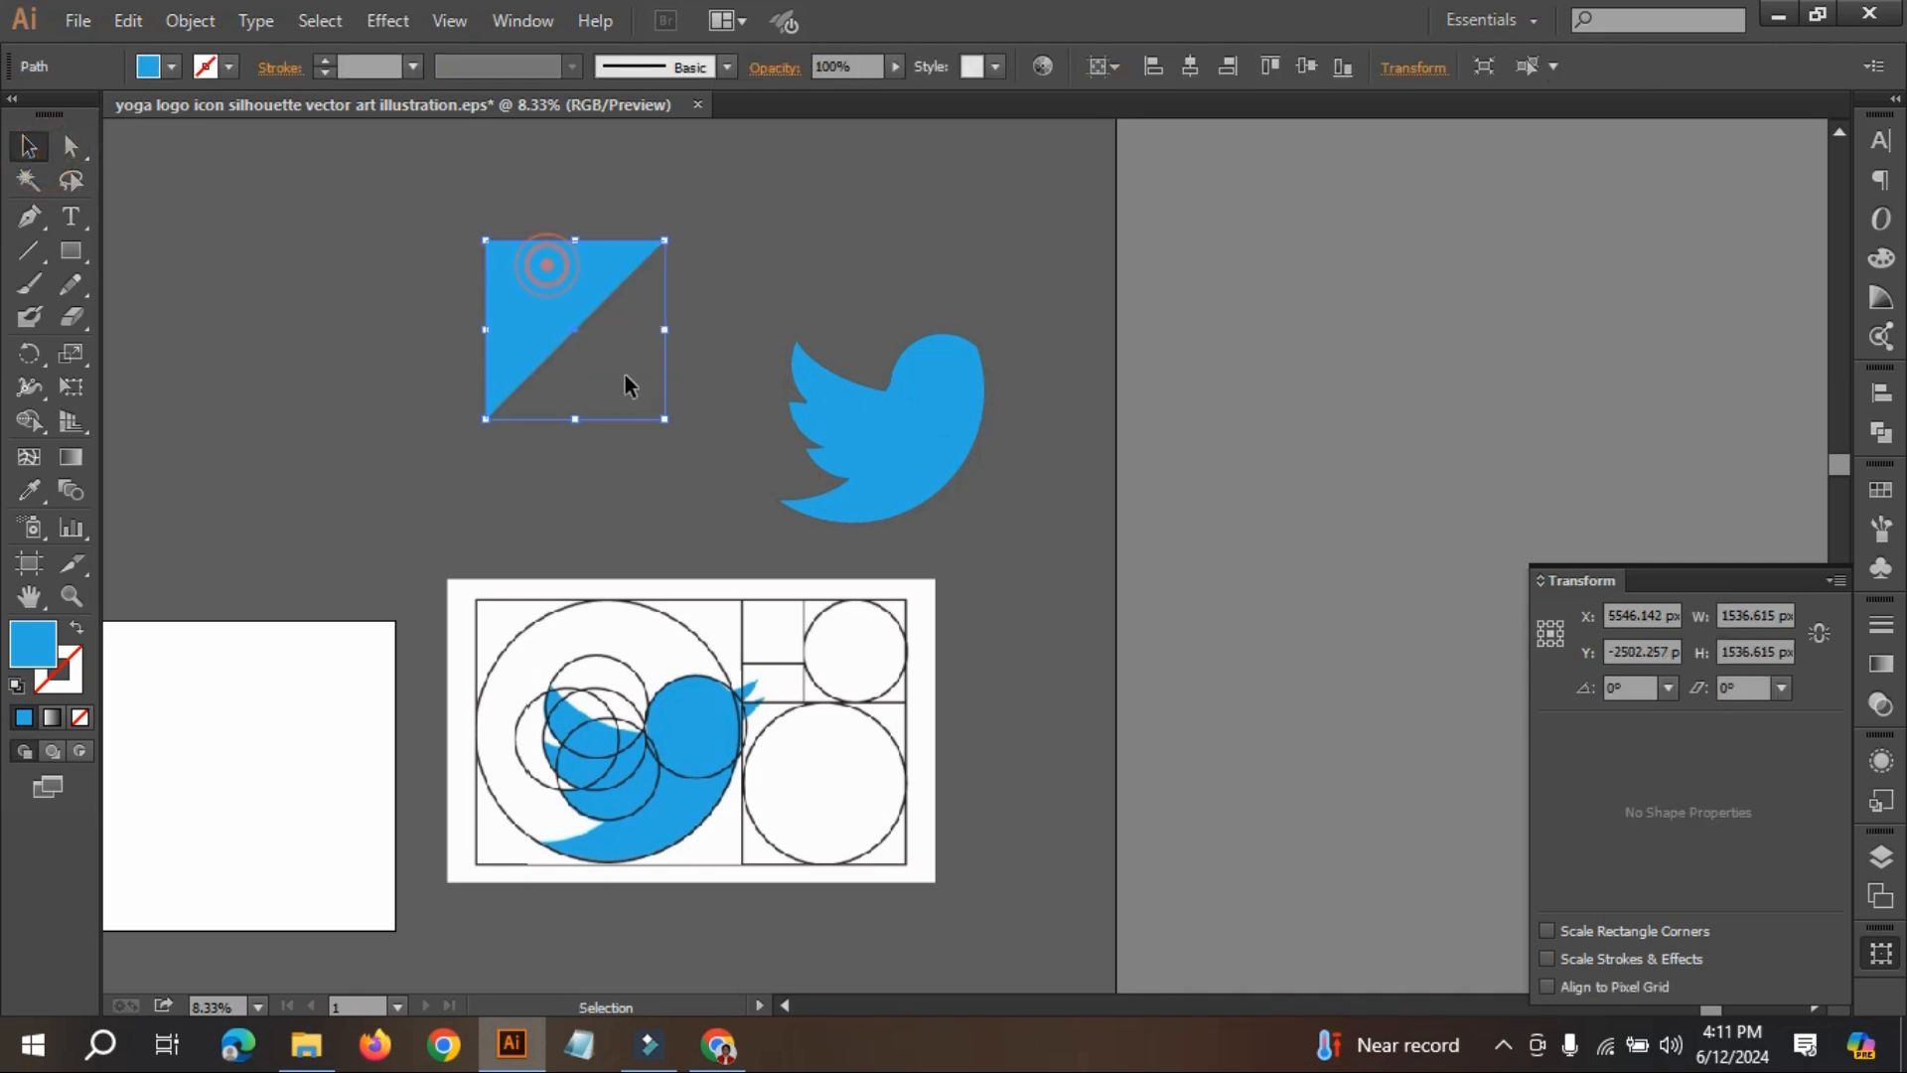
drag(486, 241, 445, 241)
click(71, 147)
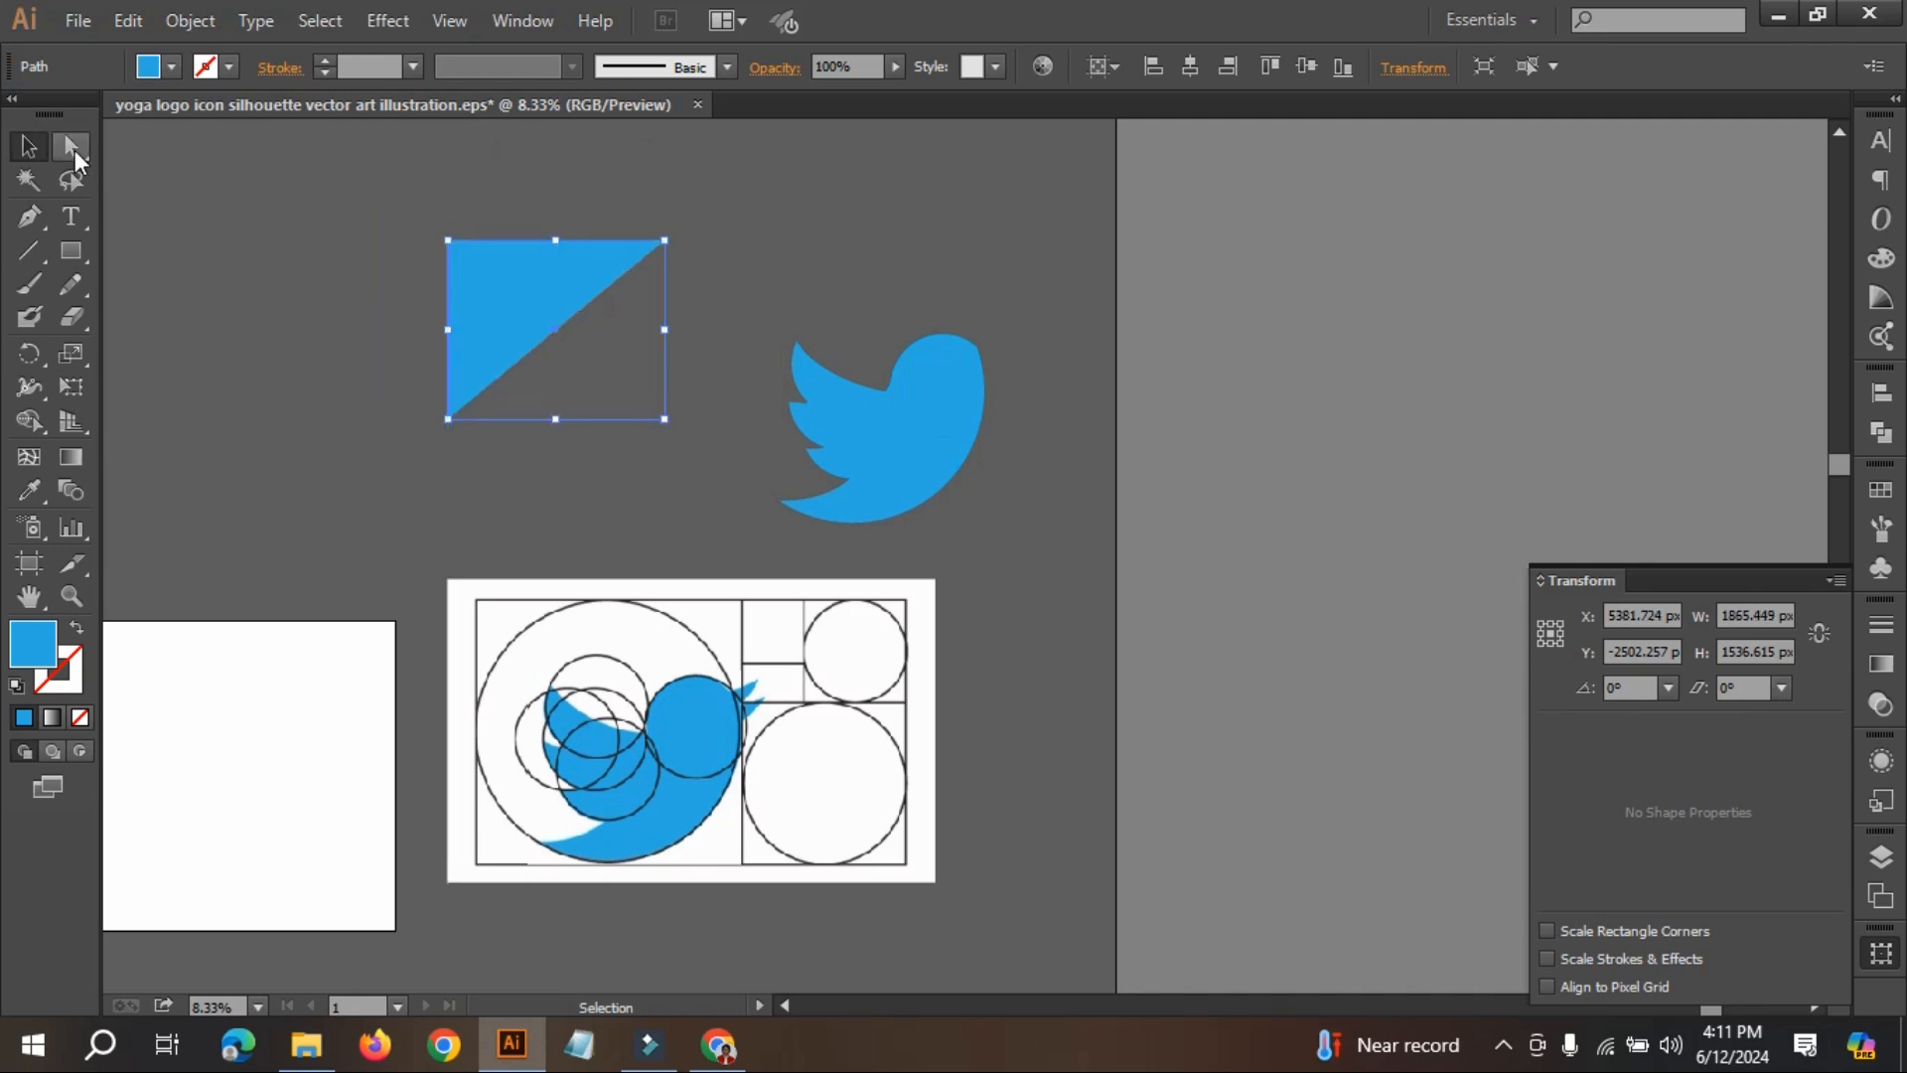
drag(446, 240, 309, 159)
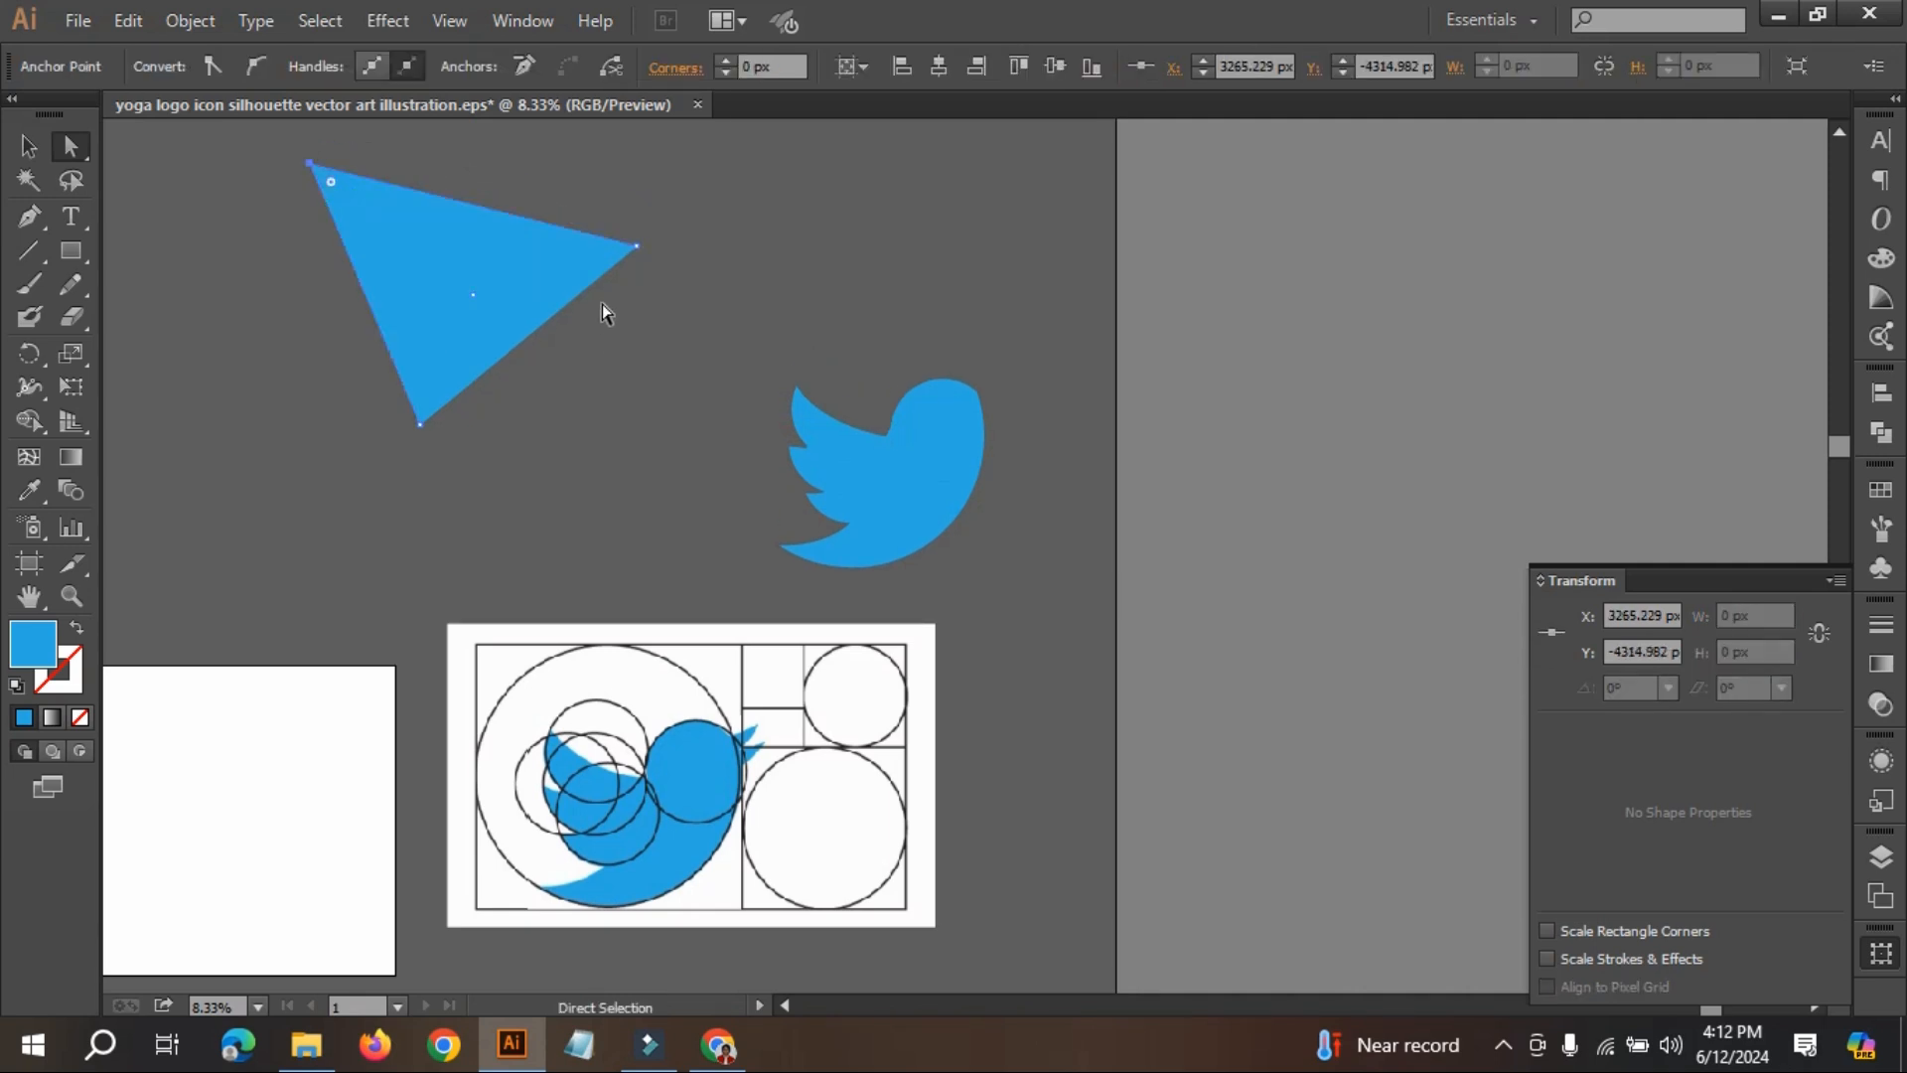
- Shrink the triangle to about 328 by 461 px, rotate it to point forward and place it on the bird's head as the beak
click(33, 145)
click(457, 302)
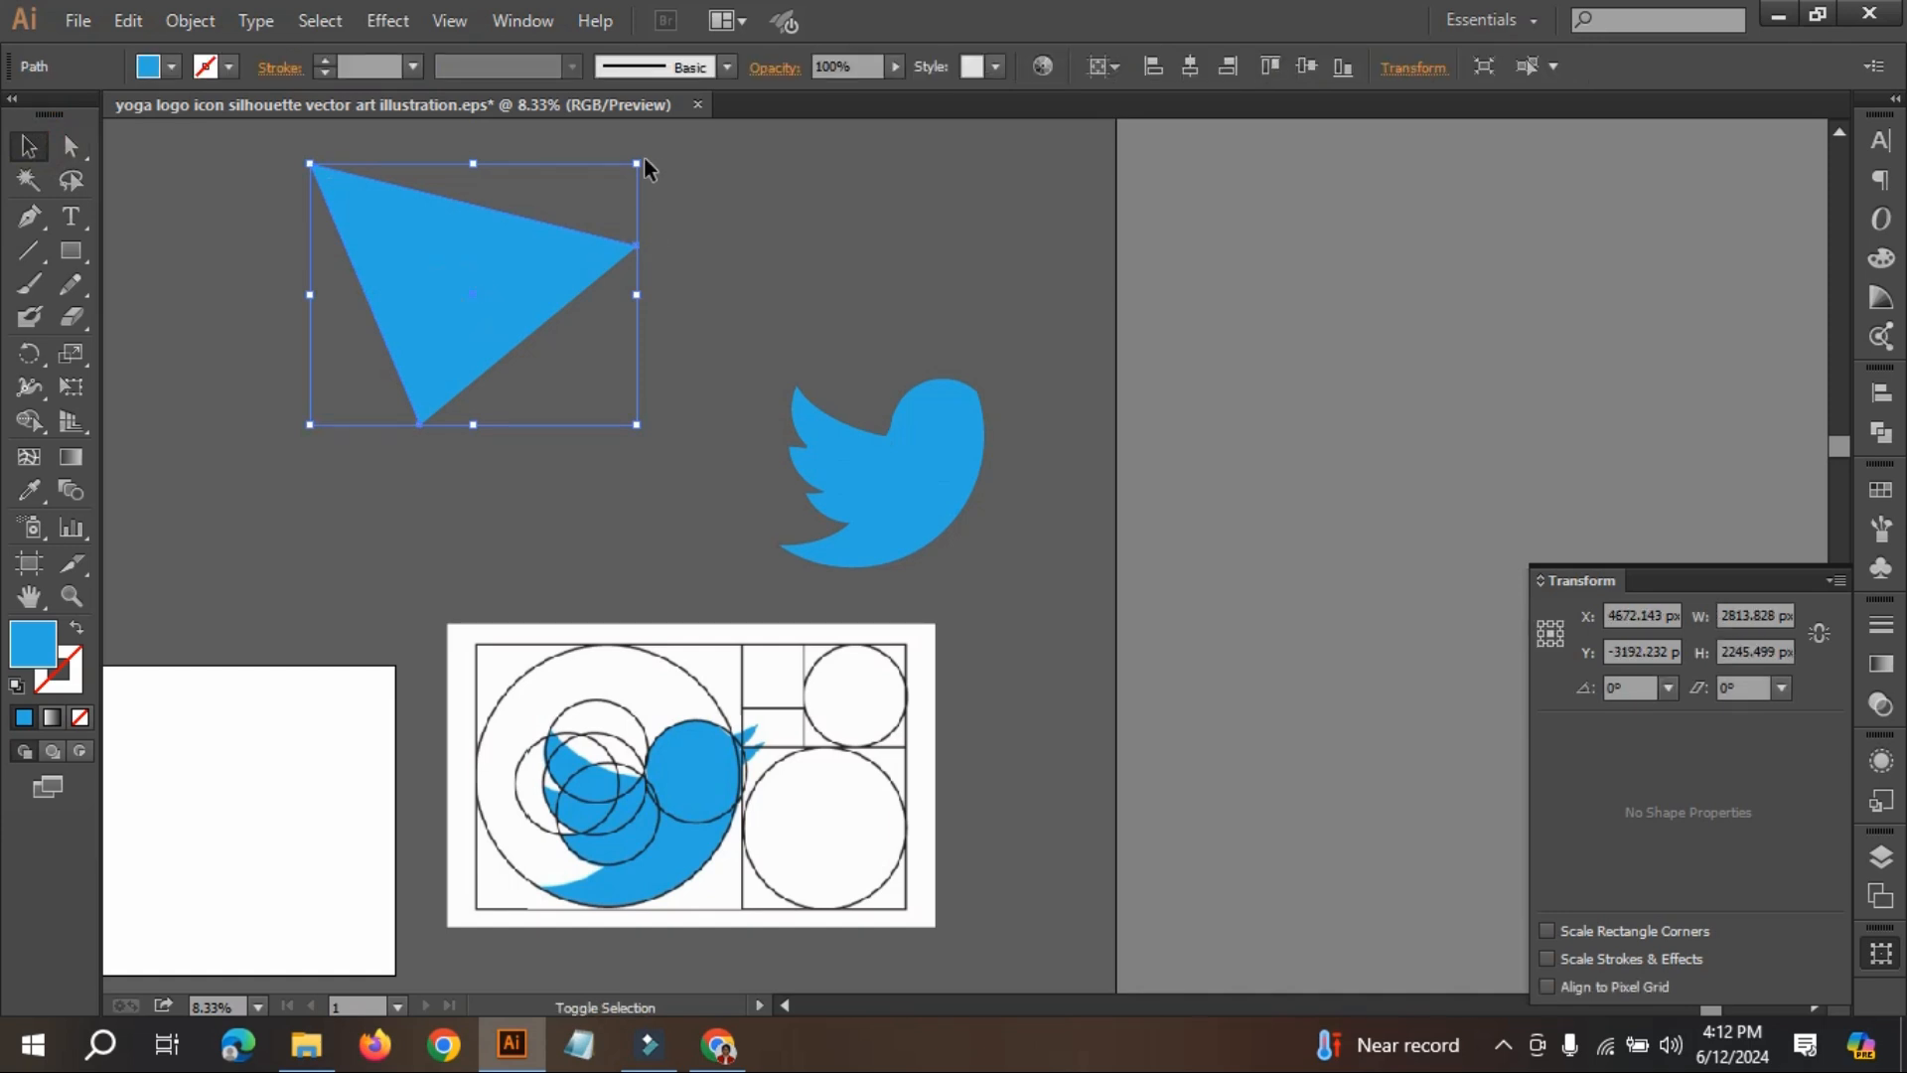
drag(639, 162, 885, 527)
drag(1048, 391, 992, 423)
click(1055, 481)
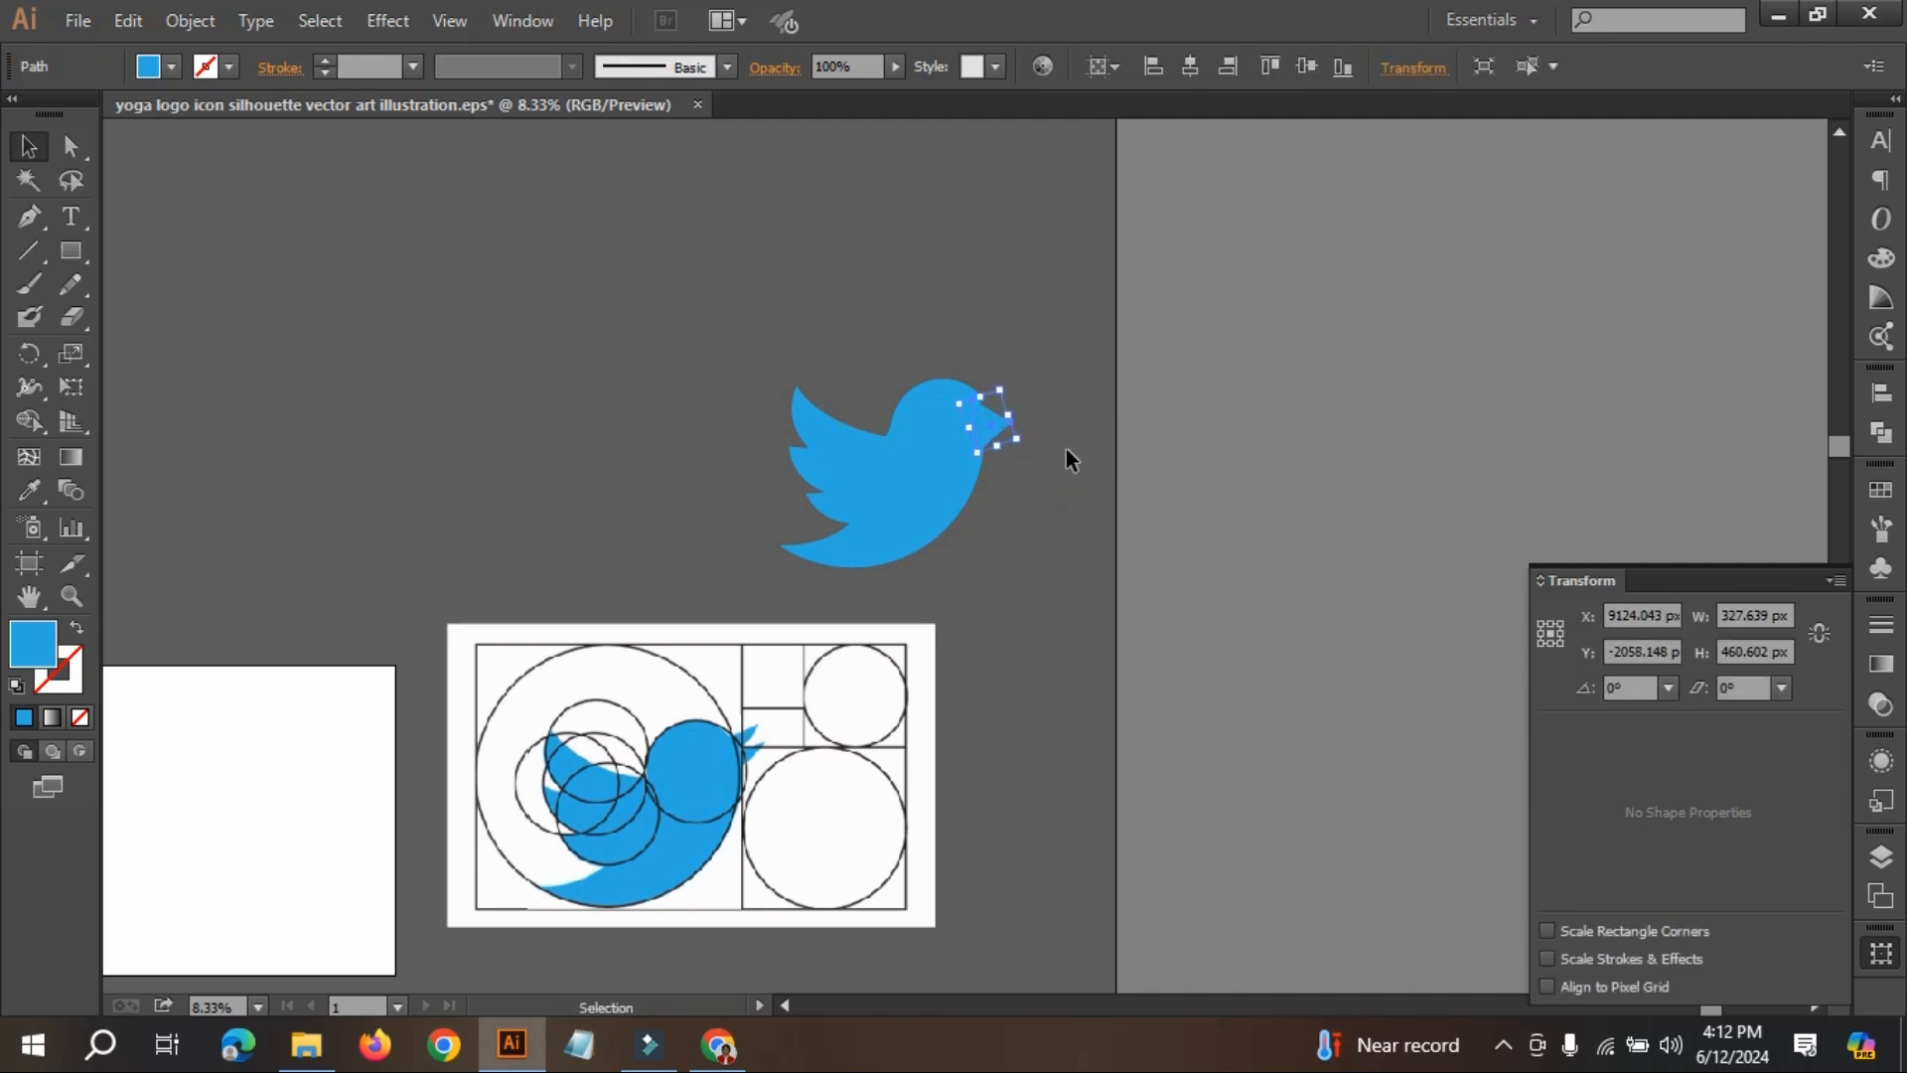
- Fine-tune the beak triangle's position so its base corners meet the edges of the bird's head
scroll(997, 452, up, 4)
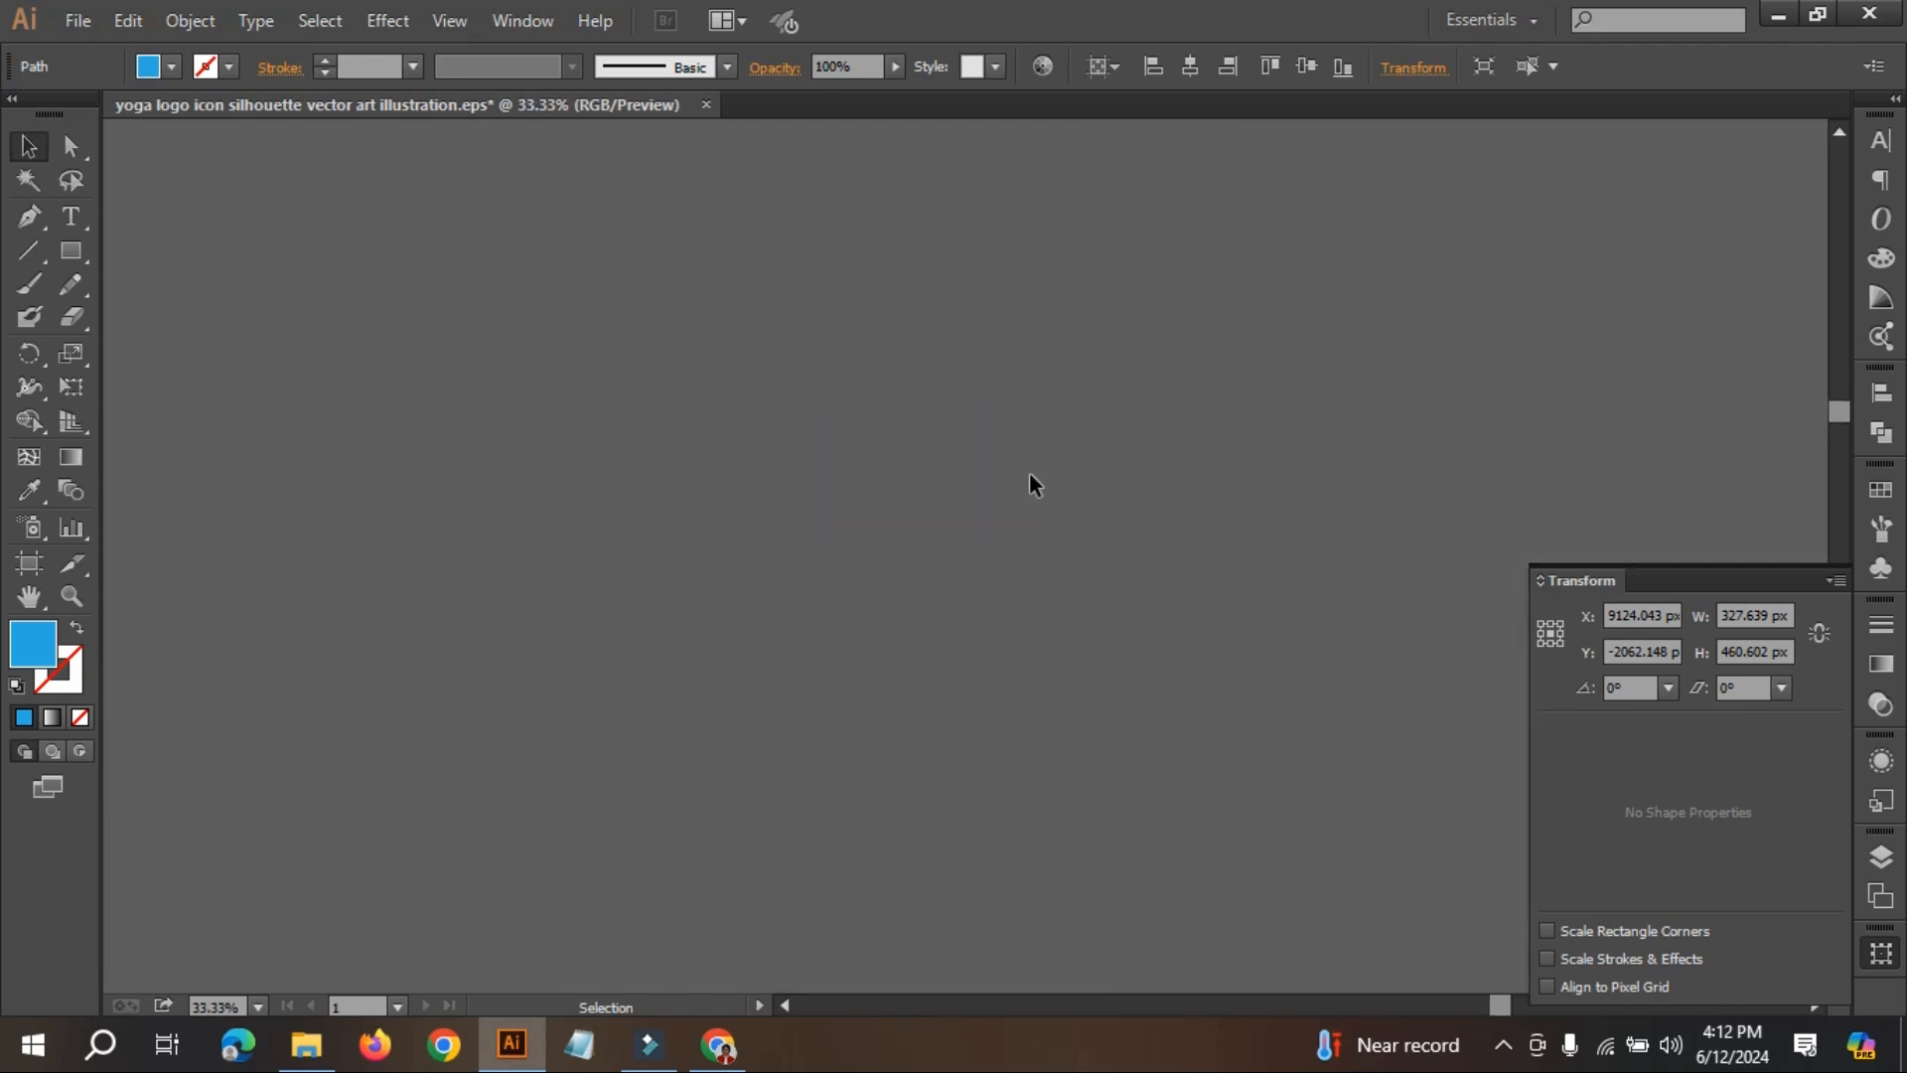
scroll(1214, 493, down, 2)
drag(1243, 516, 412, 656)
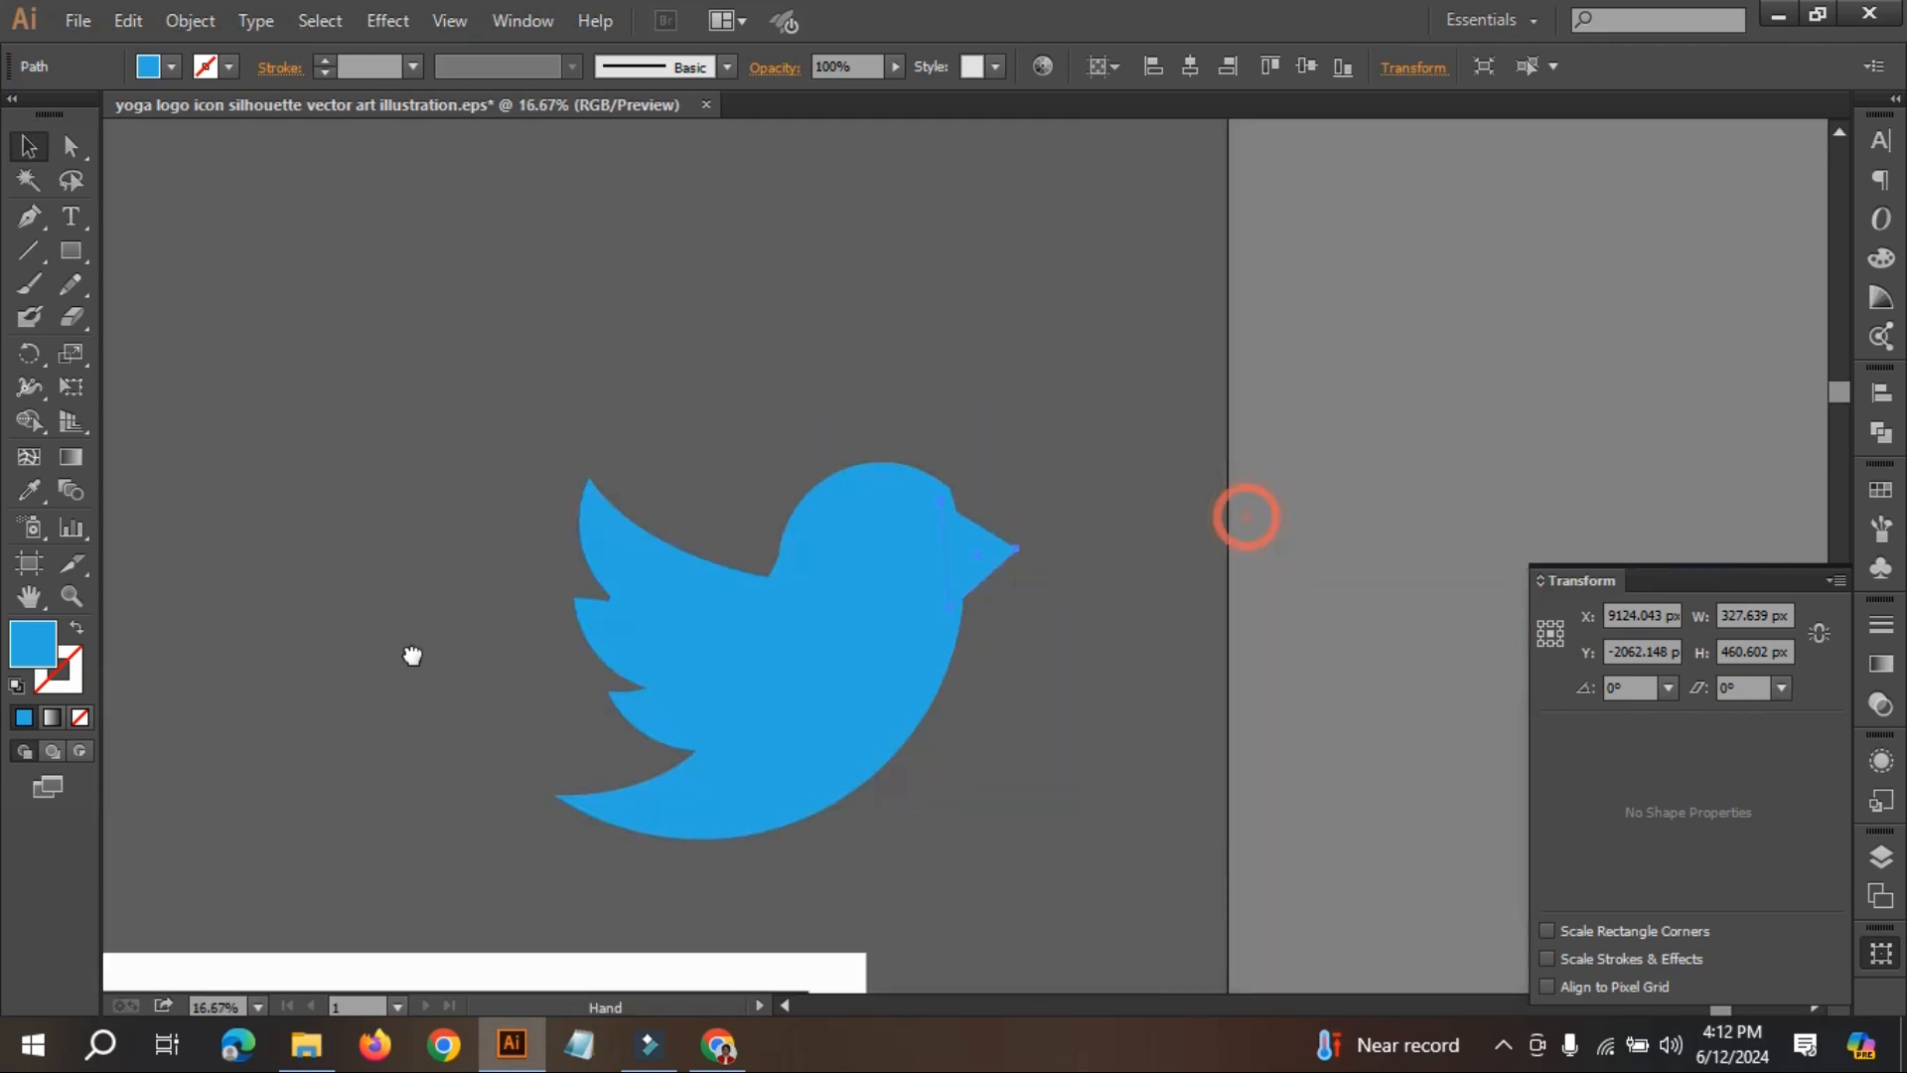
drag(982, 574, 993, 558)
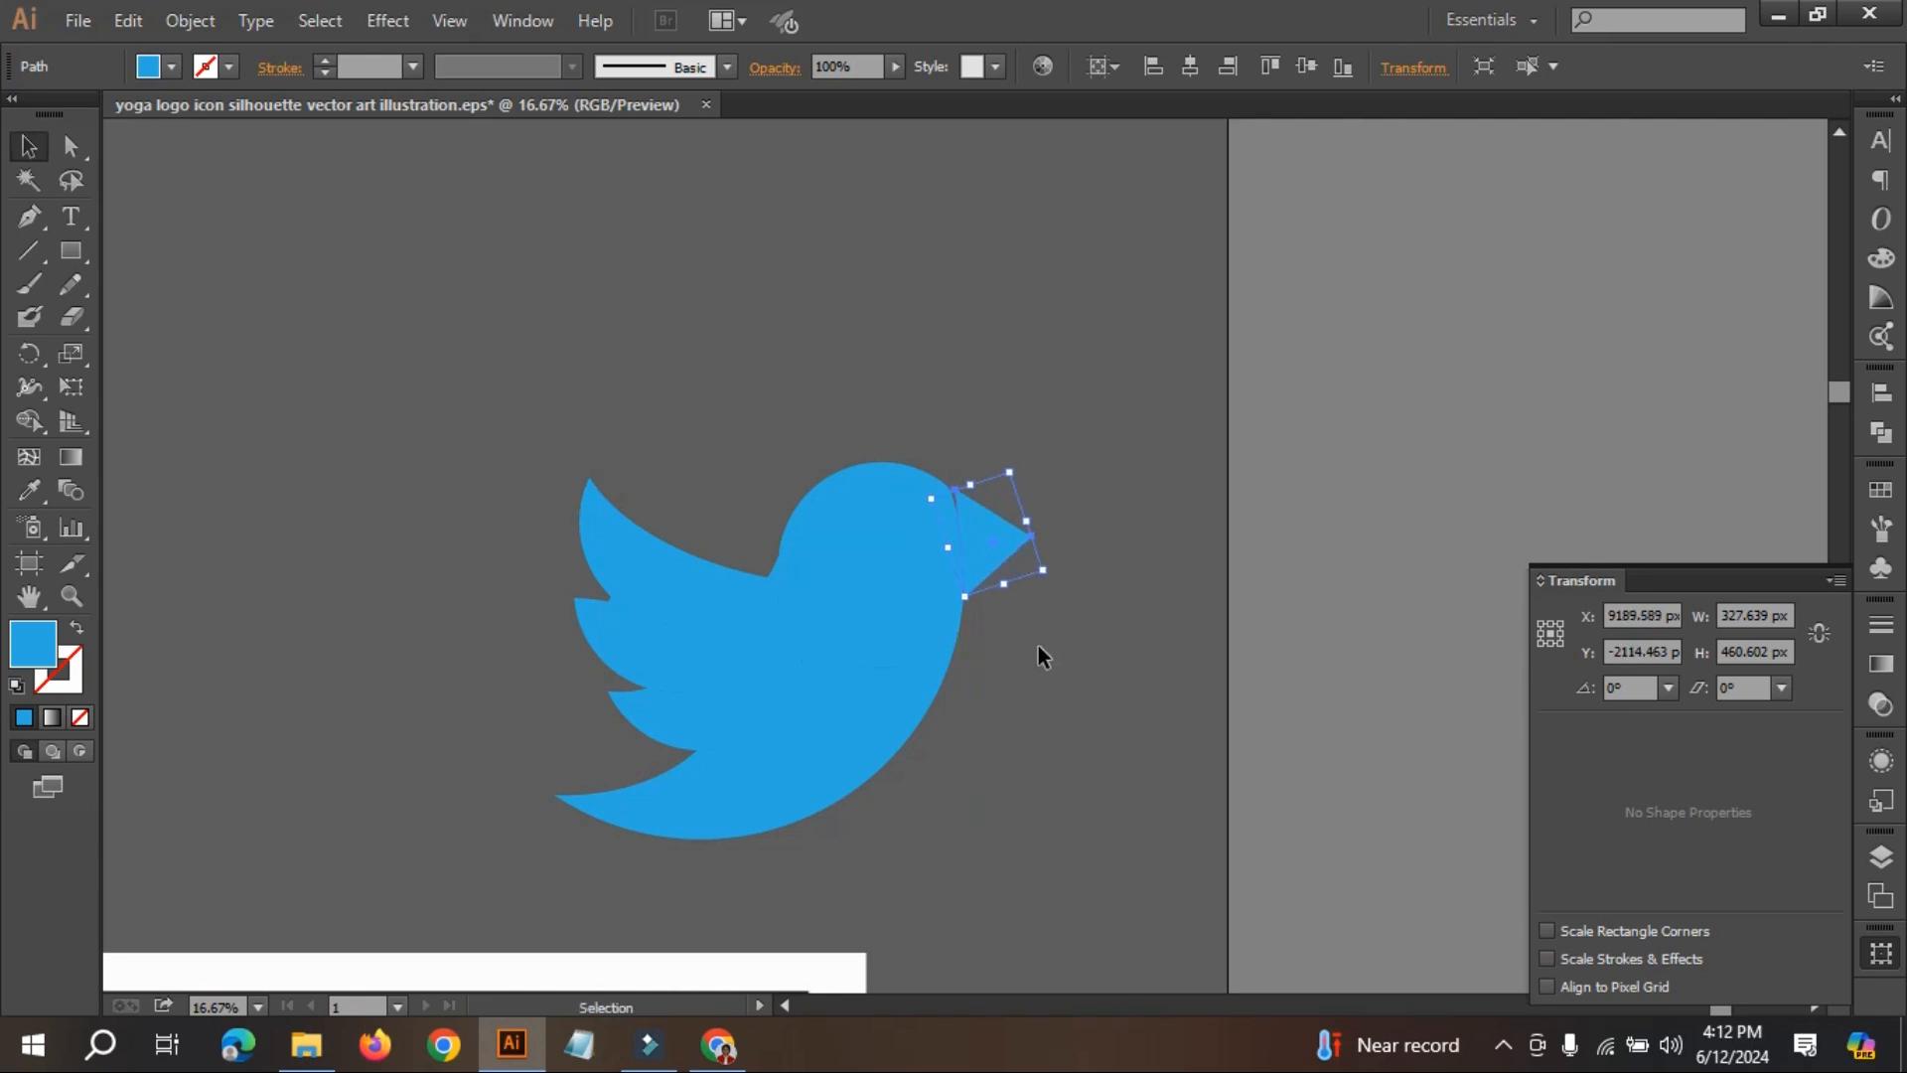
key(Left)
key(Left)
key(Left)
click(1069, 712)
scroll(1045, 719, down, 2)
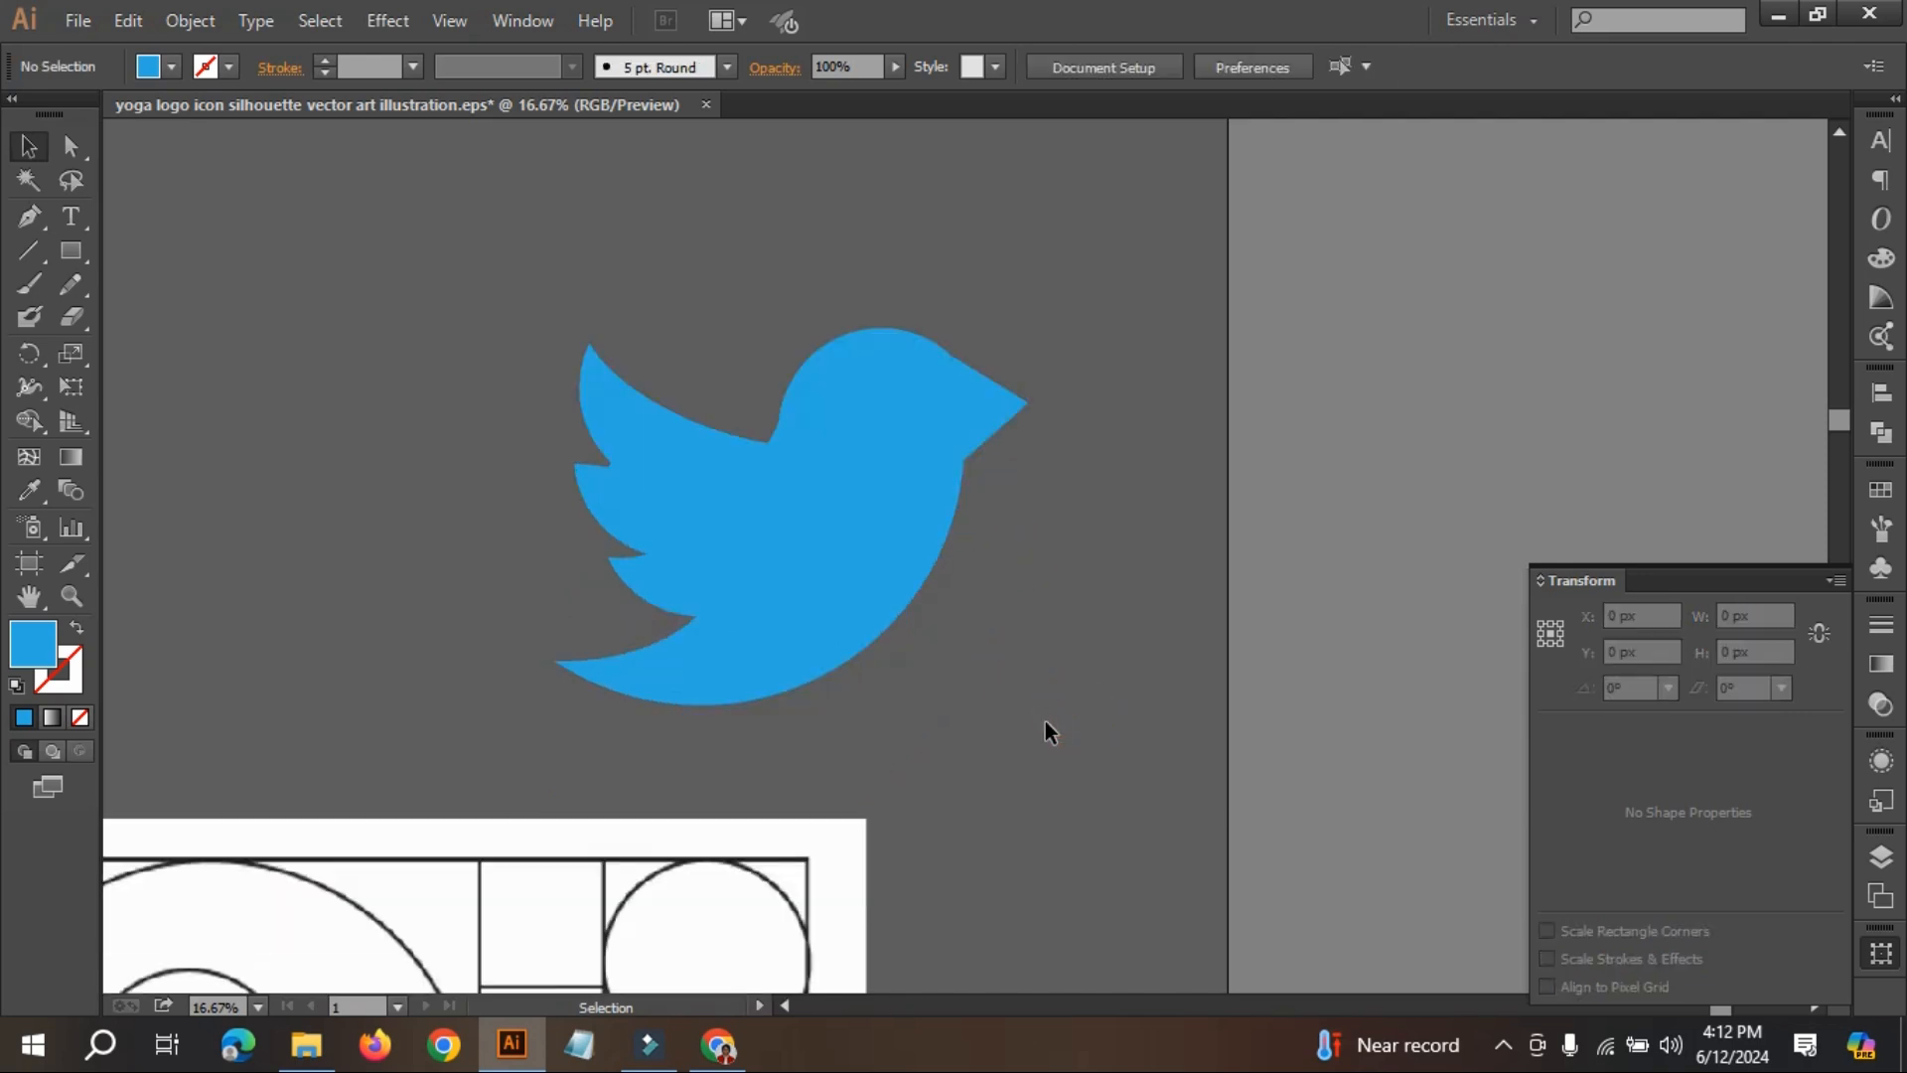
scroll(1045, 719, down, 3)
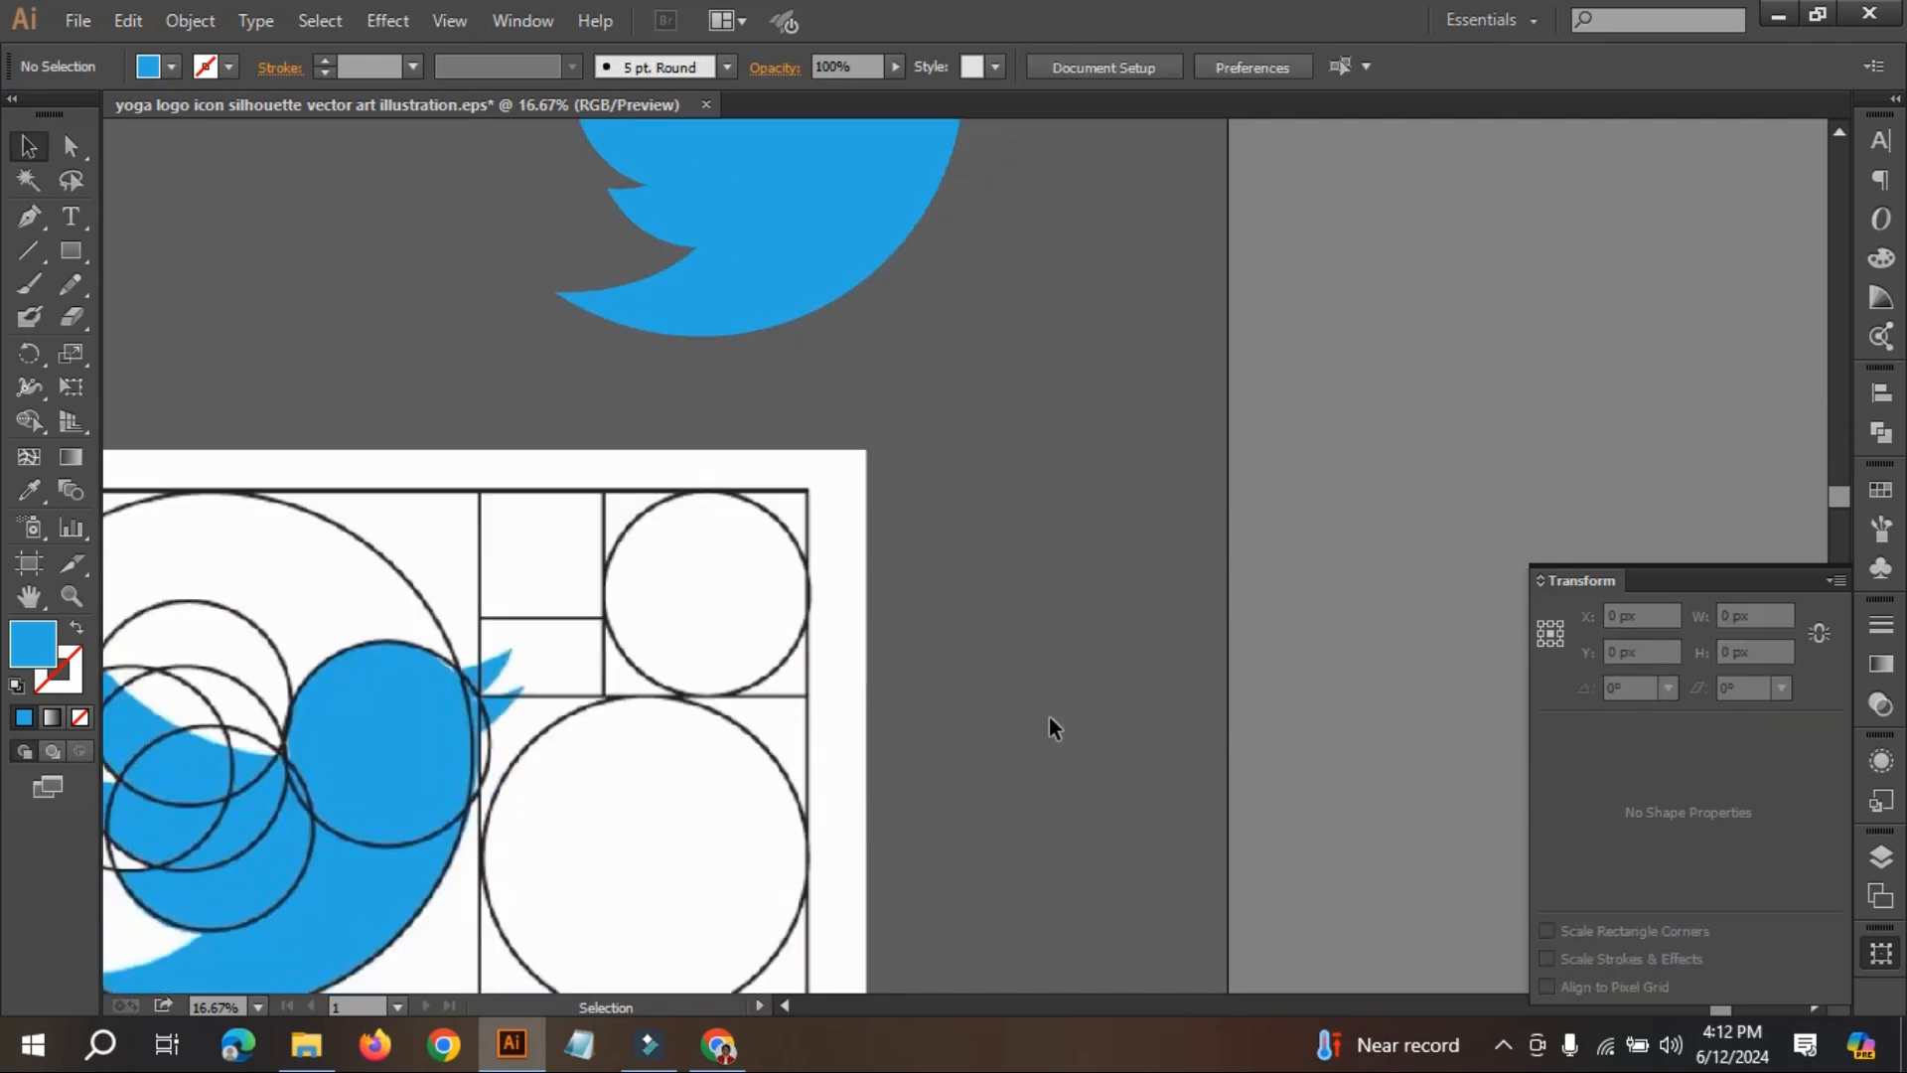
scroll(1048, 718, up, 1)
scroll(967, 690, up, 1)
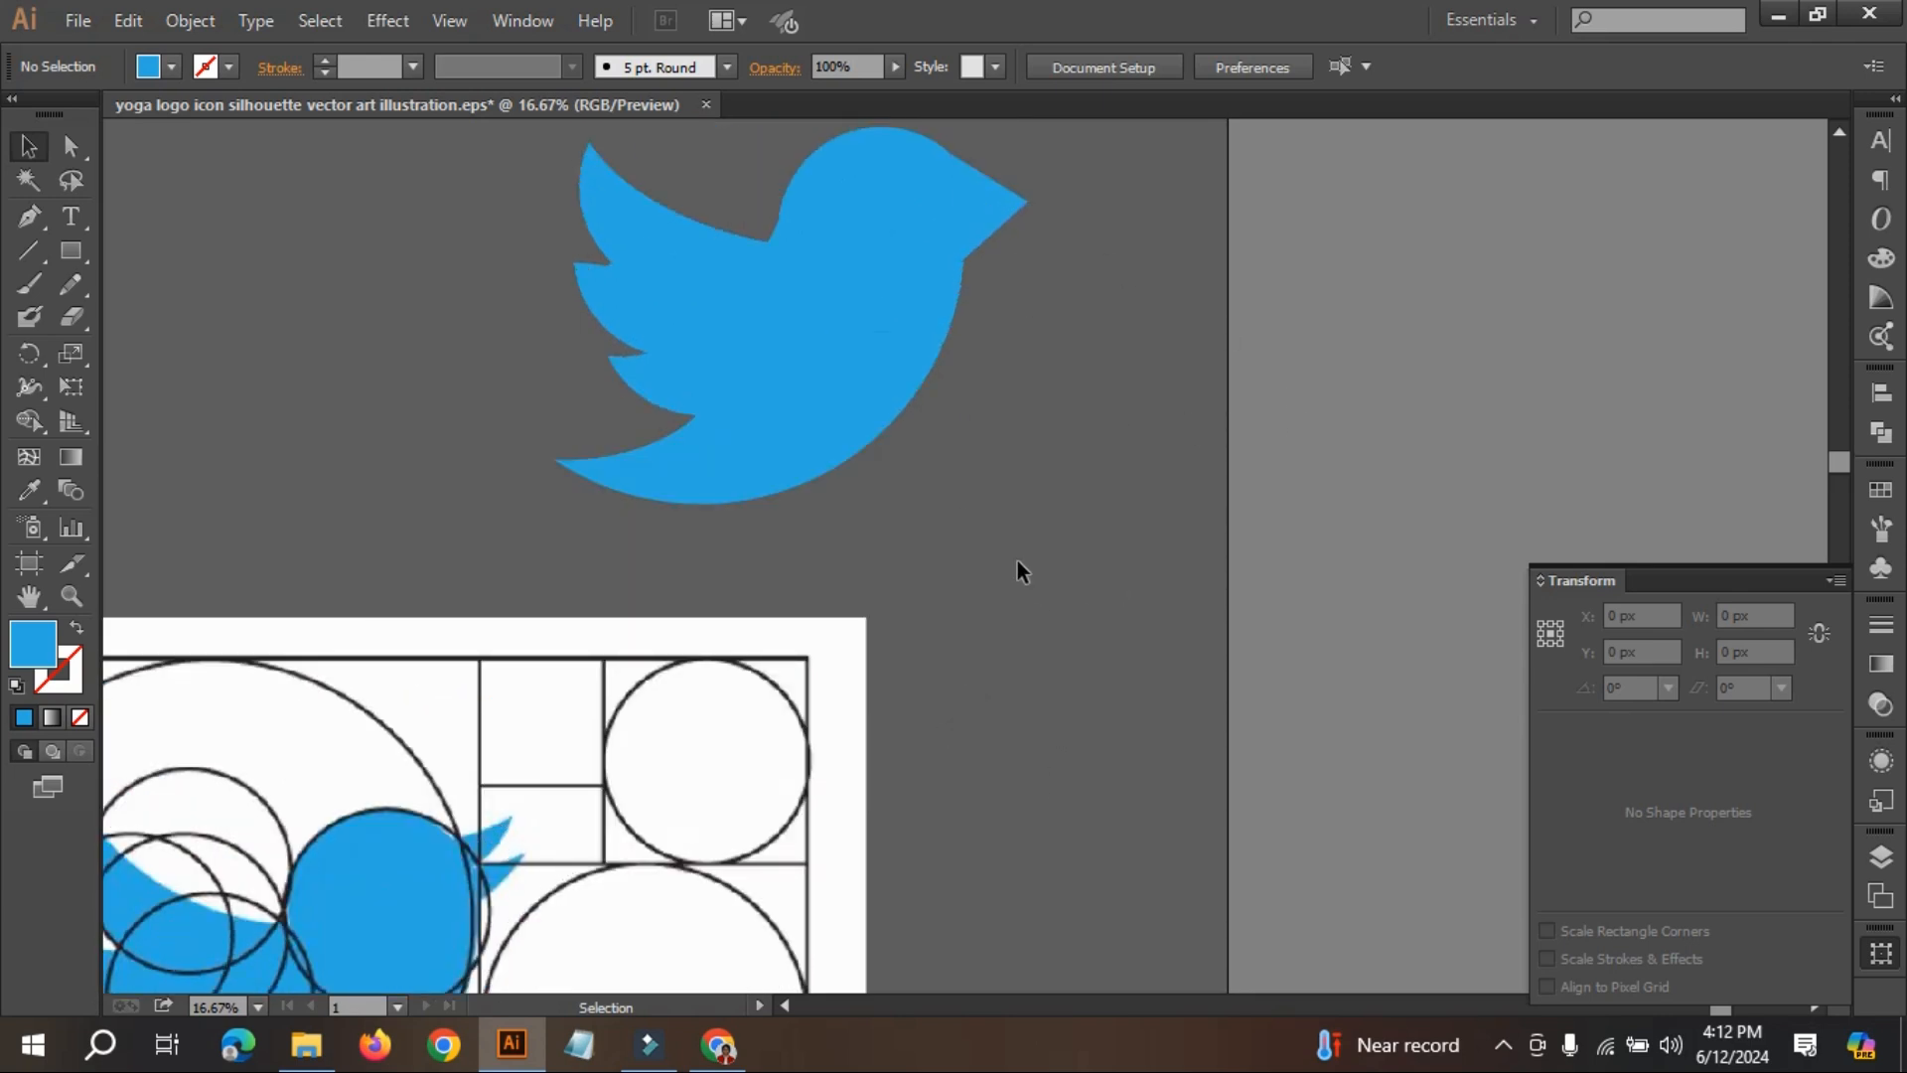
scroll(1033, 546, up, 2)
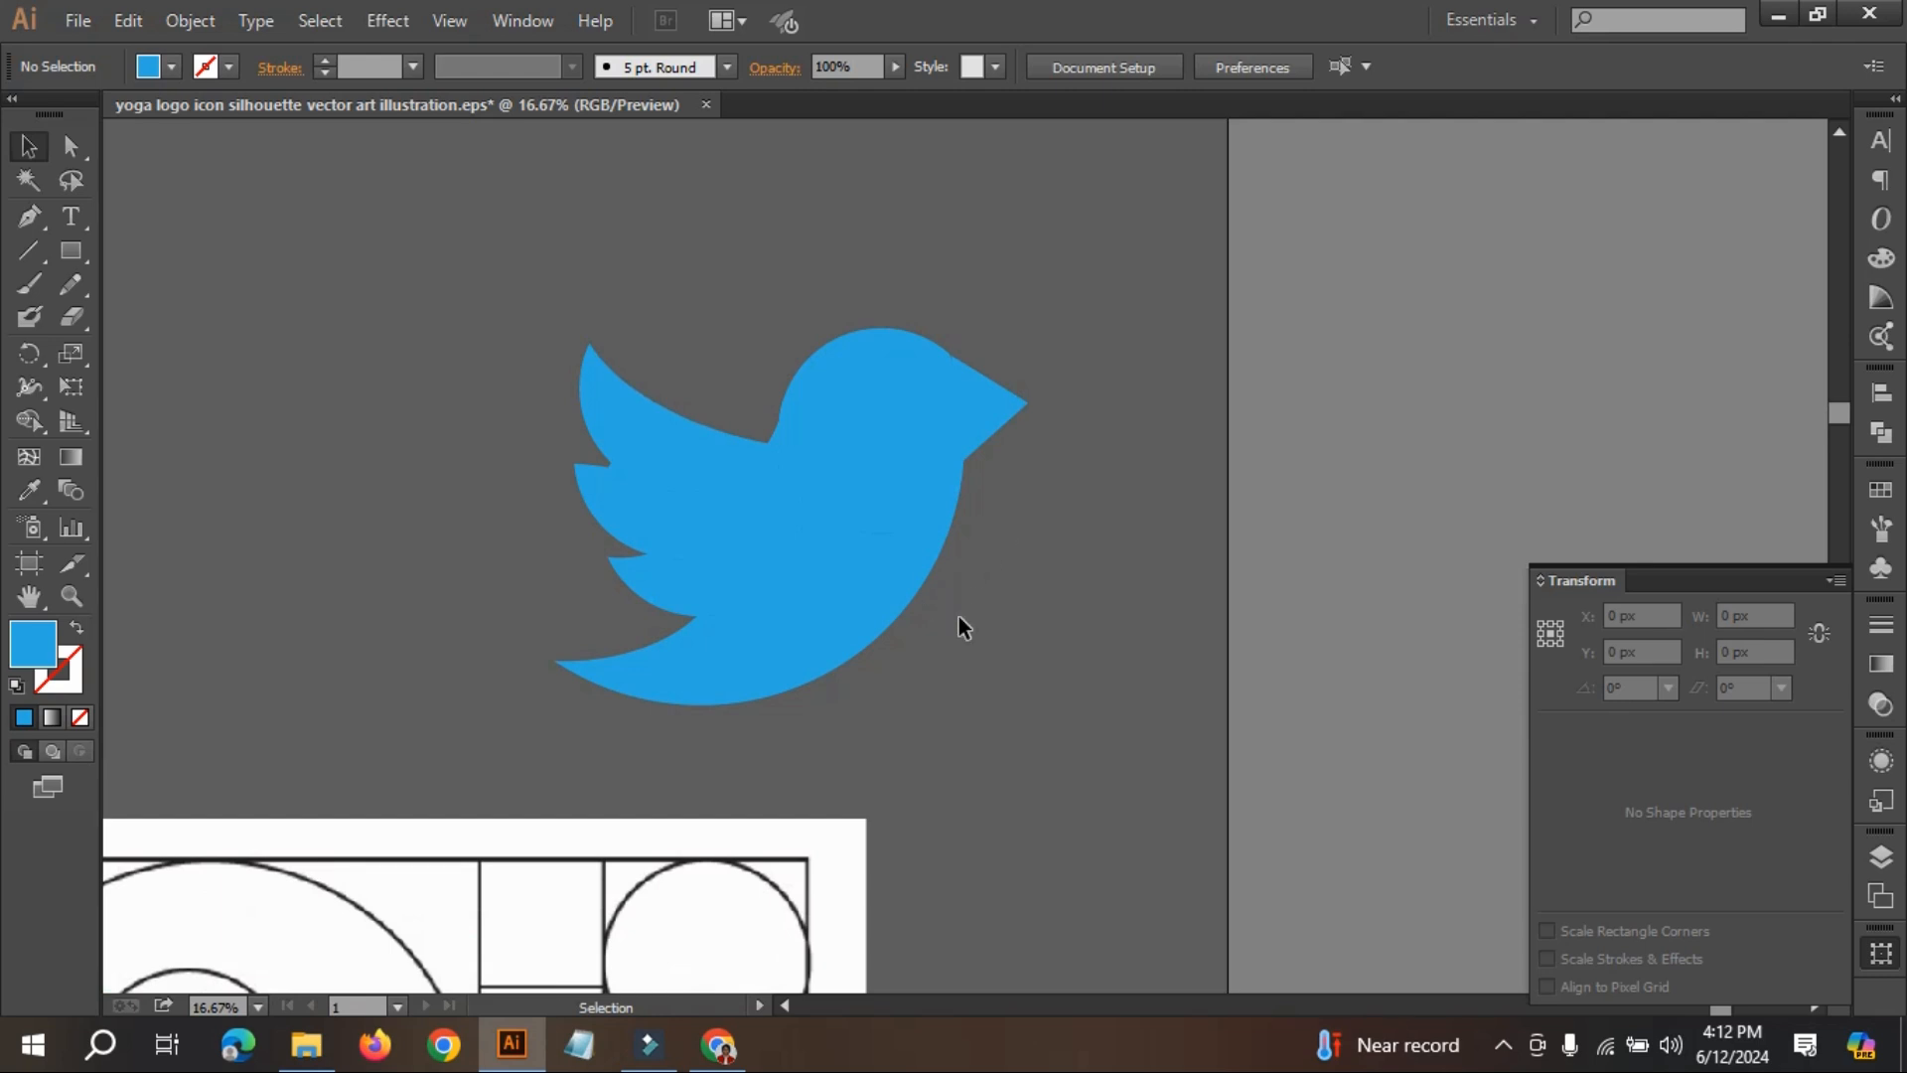
- Select all the bird's parts including the beak and merge them into one shape with Shape Builder
scroll(894, 606, up, 1)
drag(362, 328, 1033, 815)
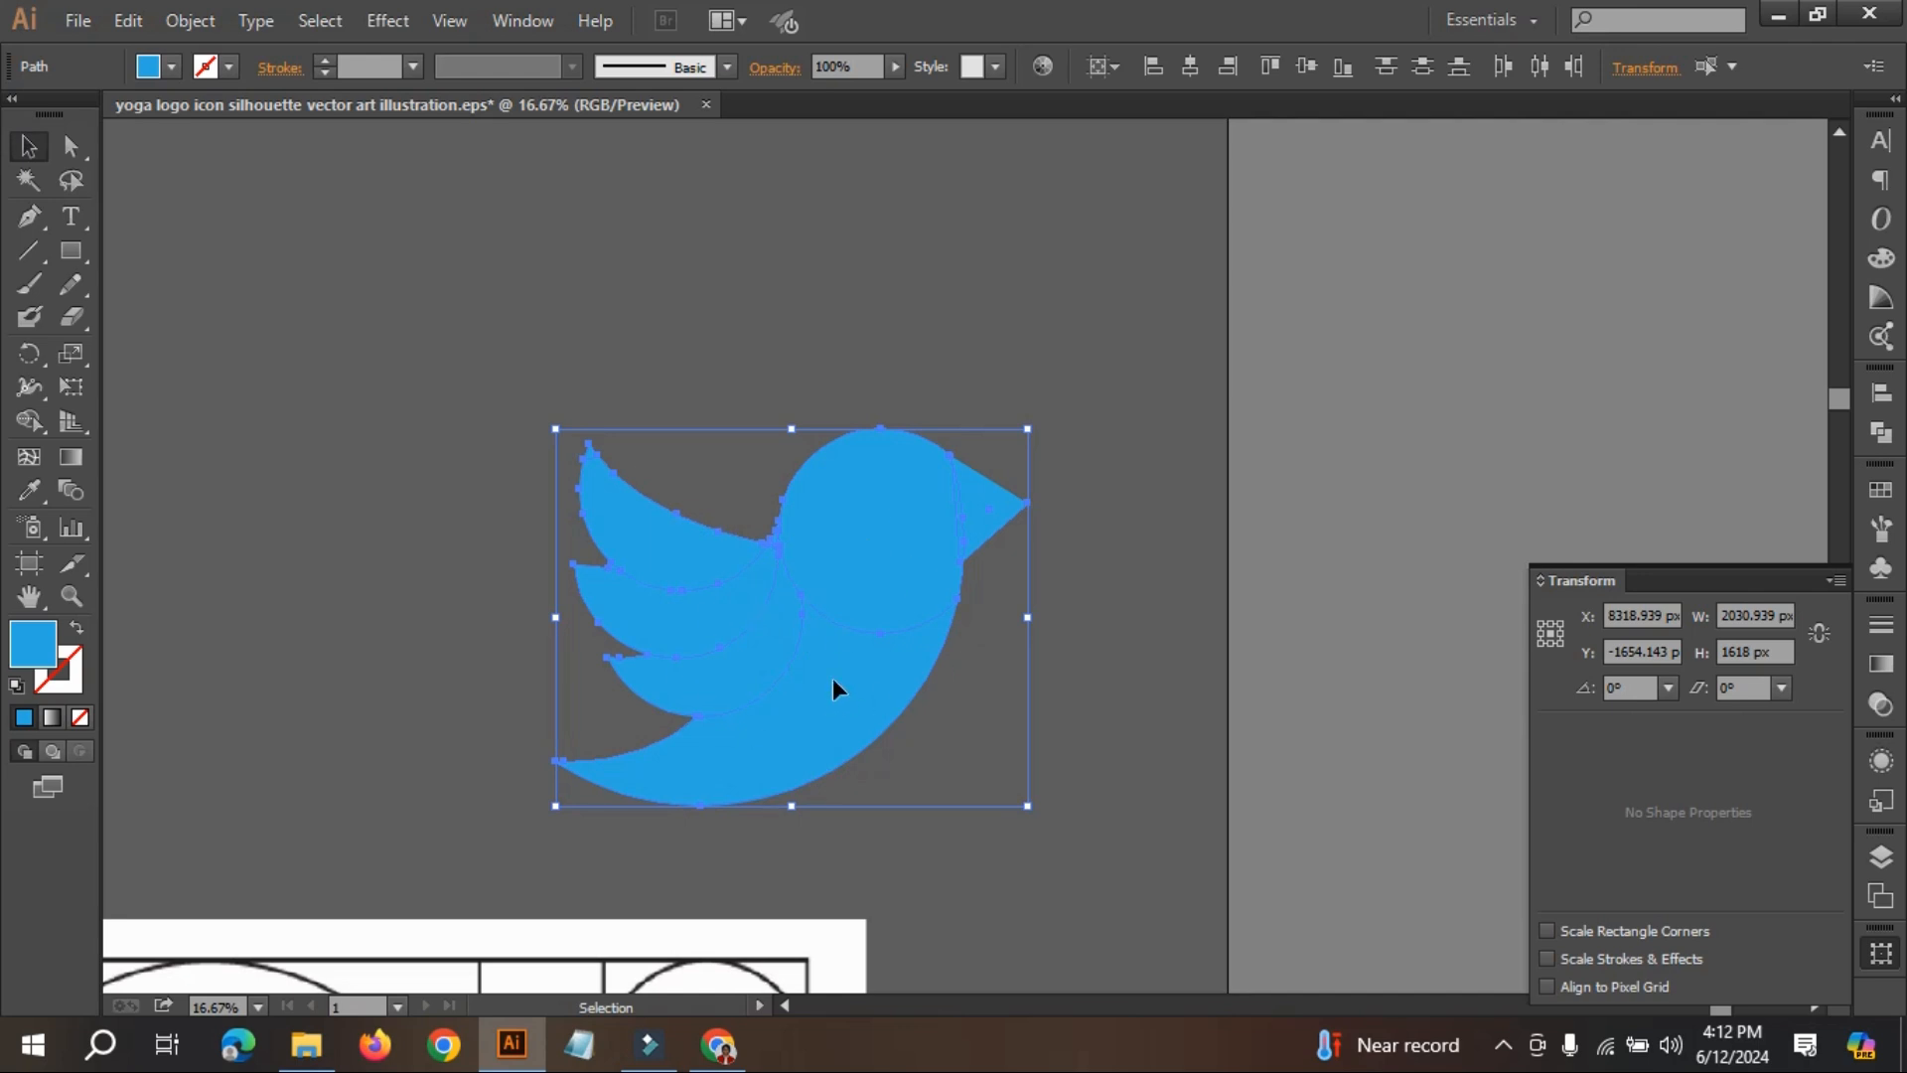
click(30, 423)
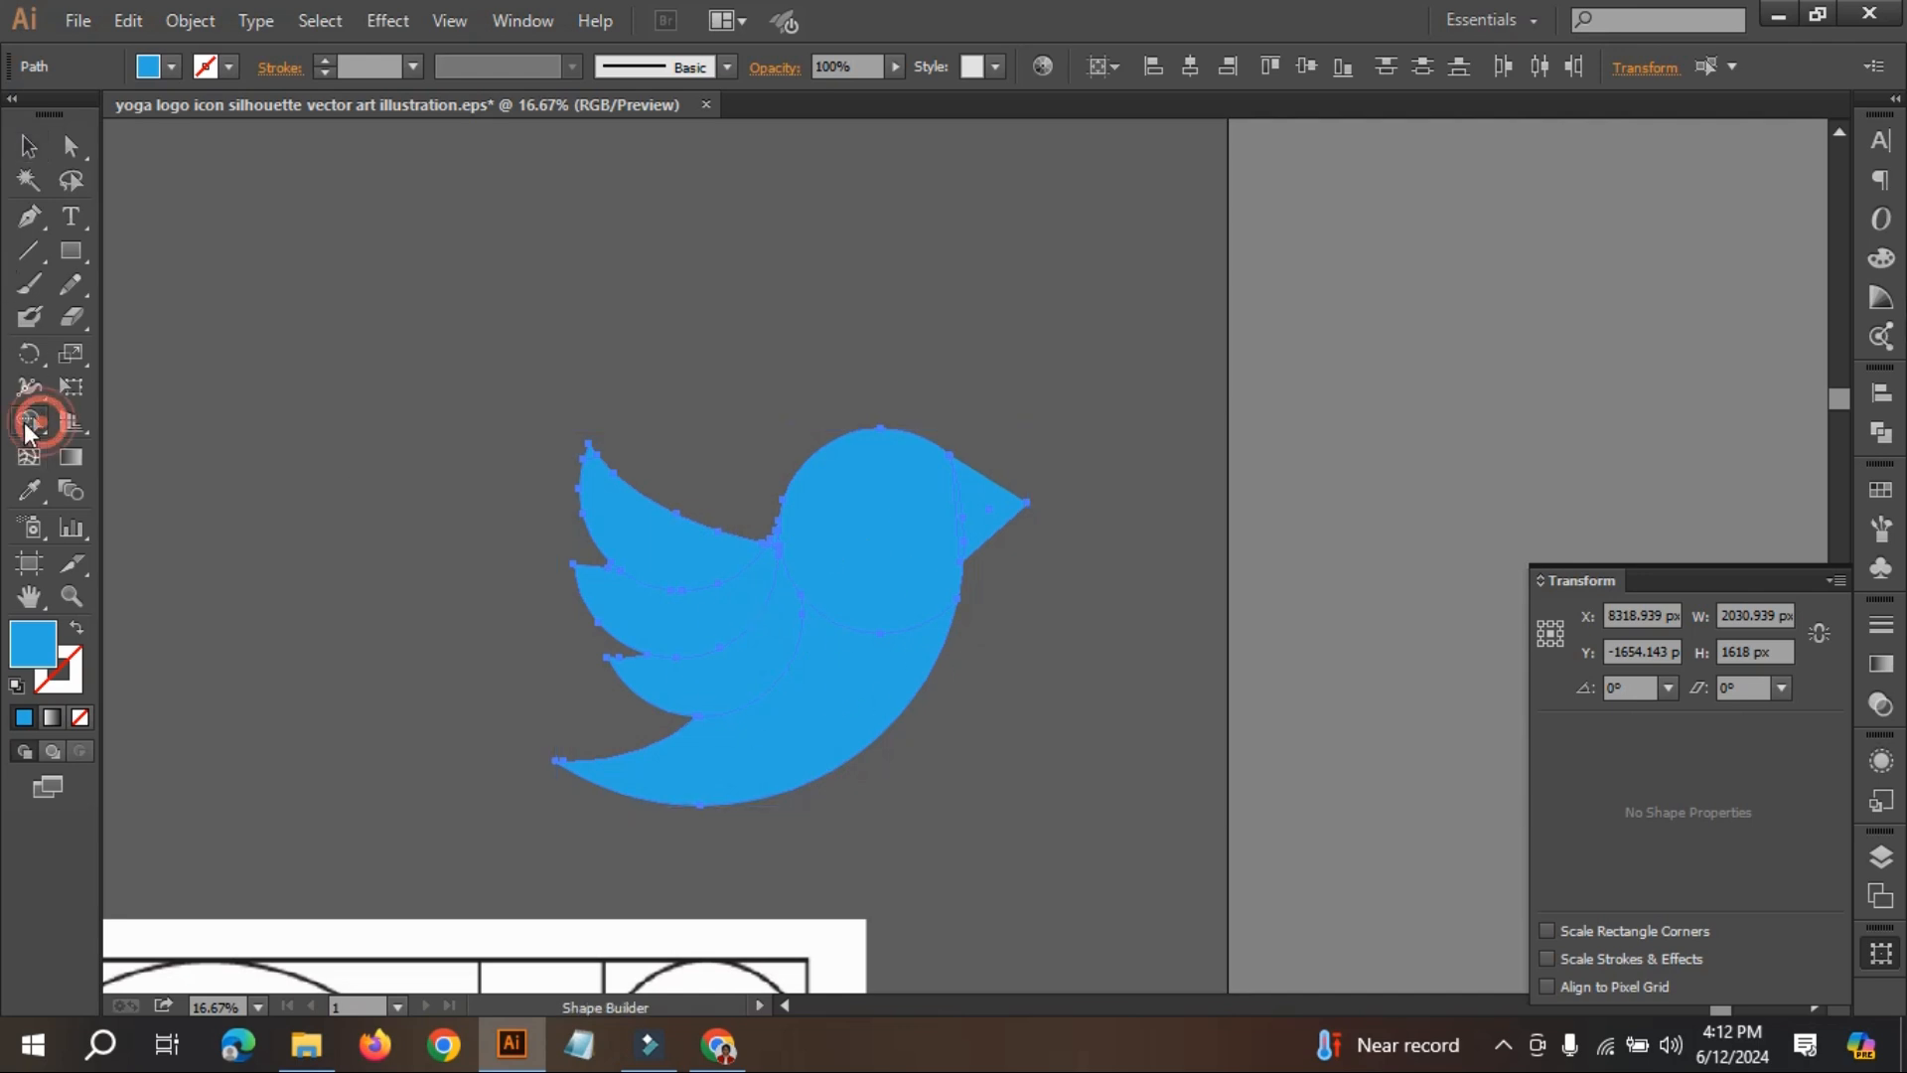
mouse_move(979, 518)
mouse_down()
mouse_move(815, 552)
mouse_move(766, 611)
mouse_move(662, 538)
mouse_move(739, 710)
mouse_move(715, 676)
mouse_move(833, 668)
mouse_move(624, 526)
mouse_up()
mouse_move(826, 598)
mouse_down()
mouse_move(760, 541)
mouse_move(826, 604)
mouse_move(629, 490)
mouse_move(582, 498)
mouse_up()
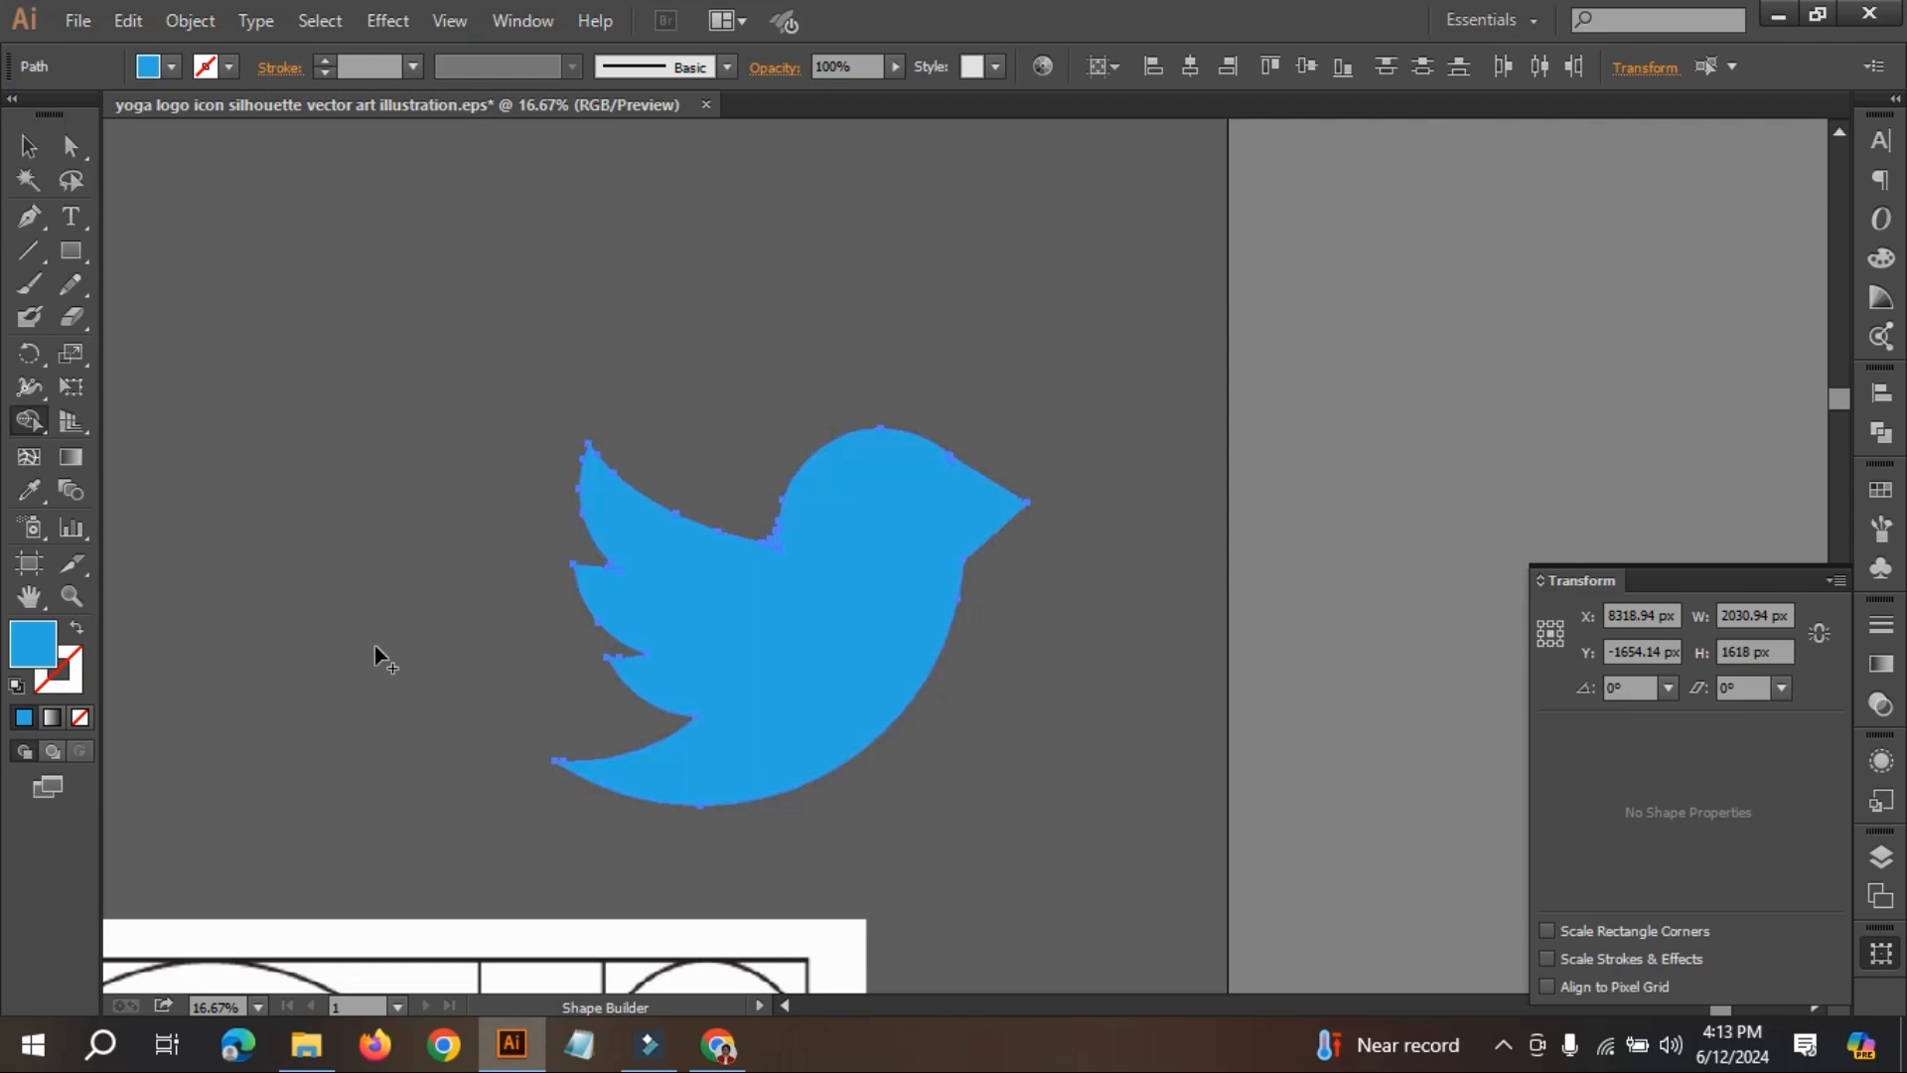
drag(723, 659, 628, 795)
click(28, 146)
click(213, 328)
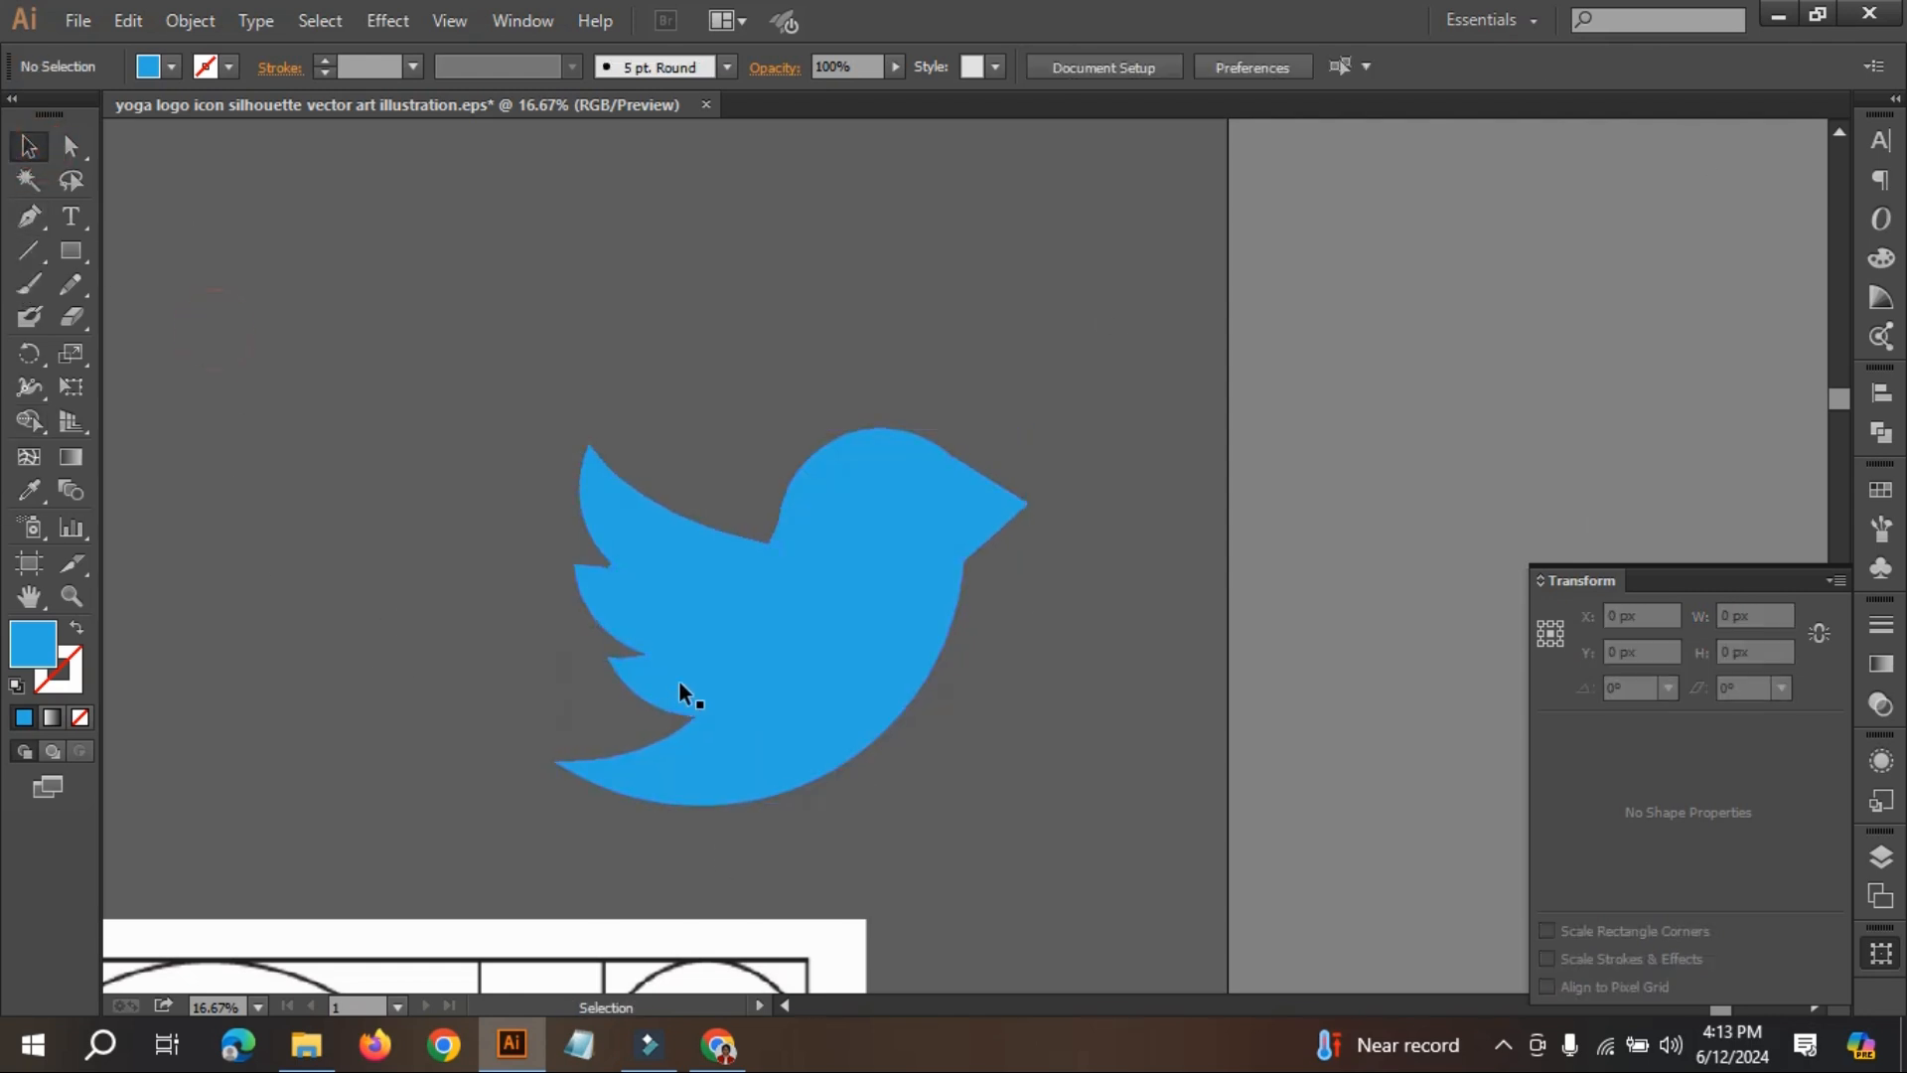
- Move the merged bird slightly up and to the left on the canvas above the reference
drag(680, 683, 629, 567)
click(1090, 576)
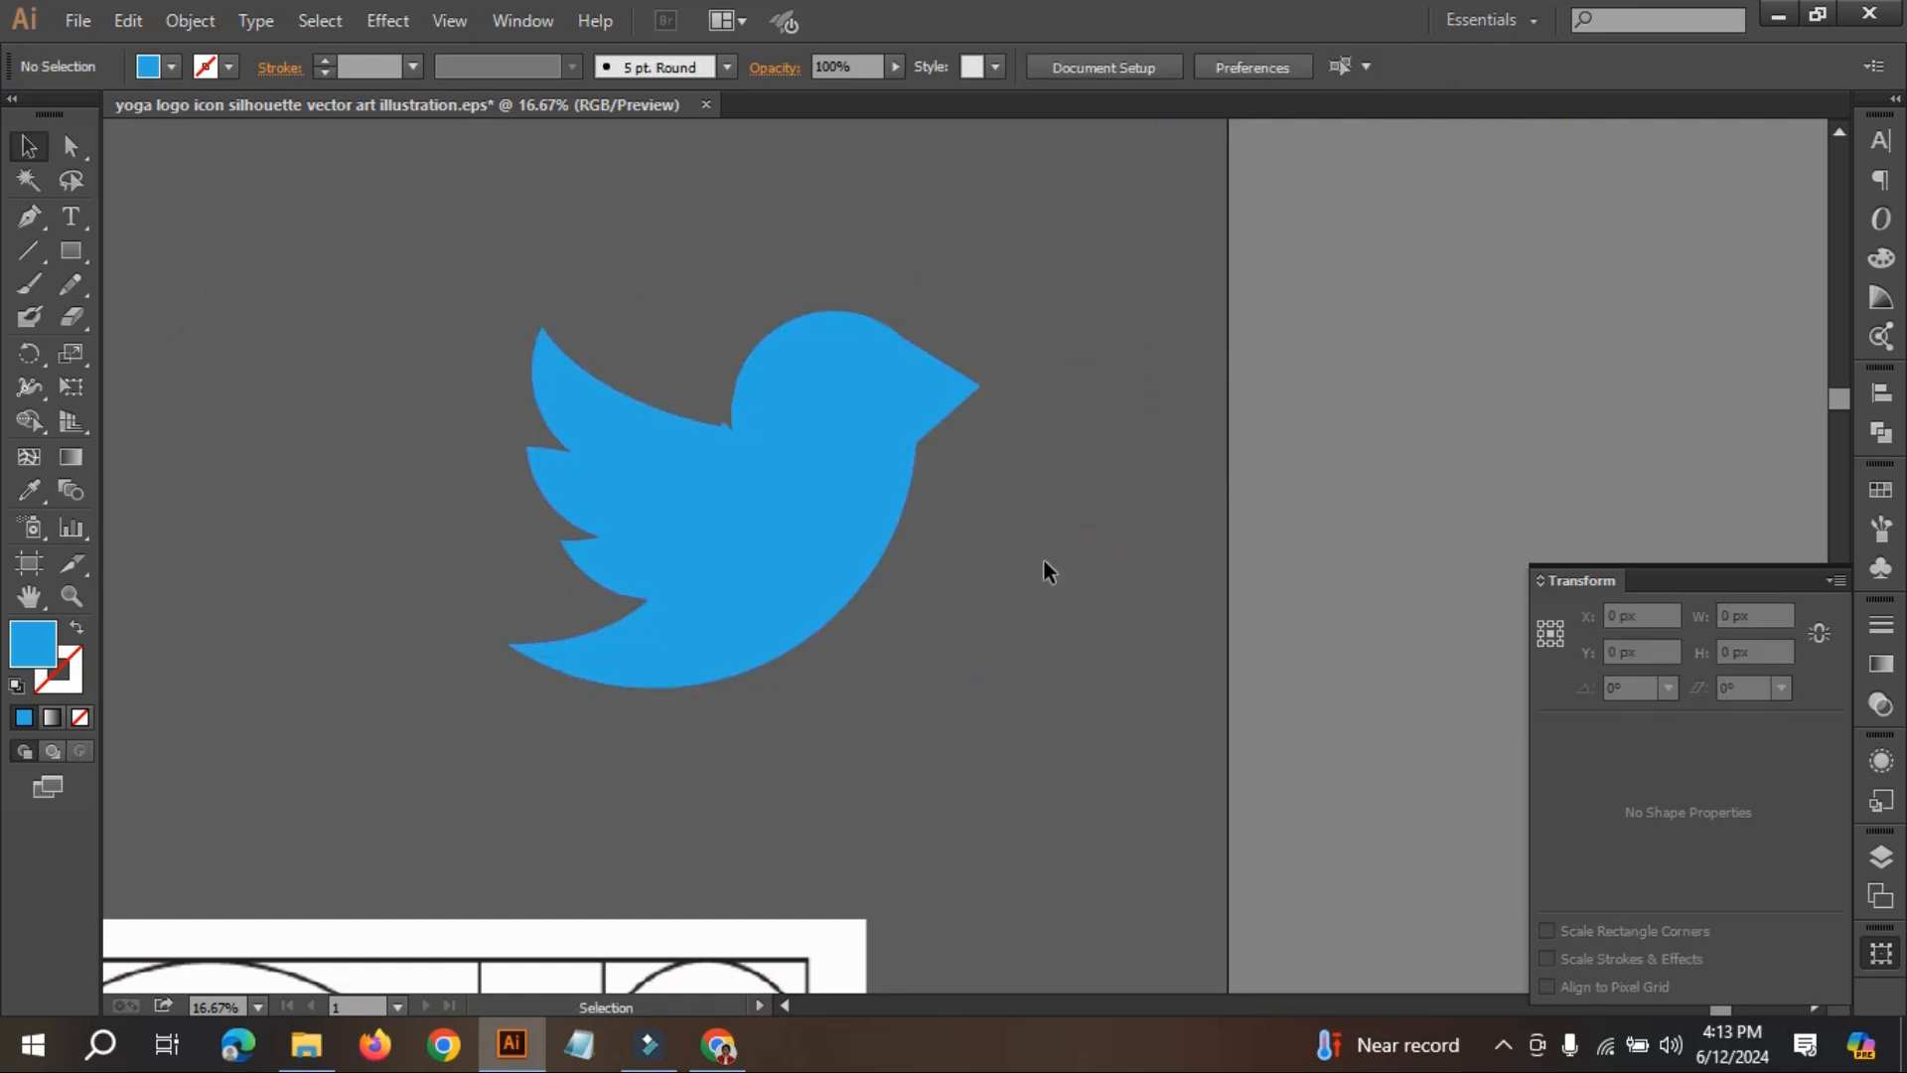
key(ctrl+0)
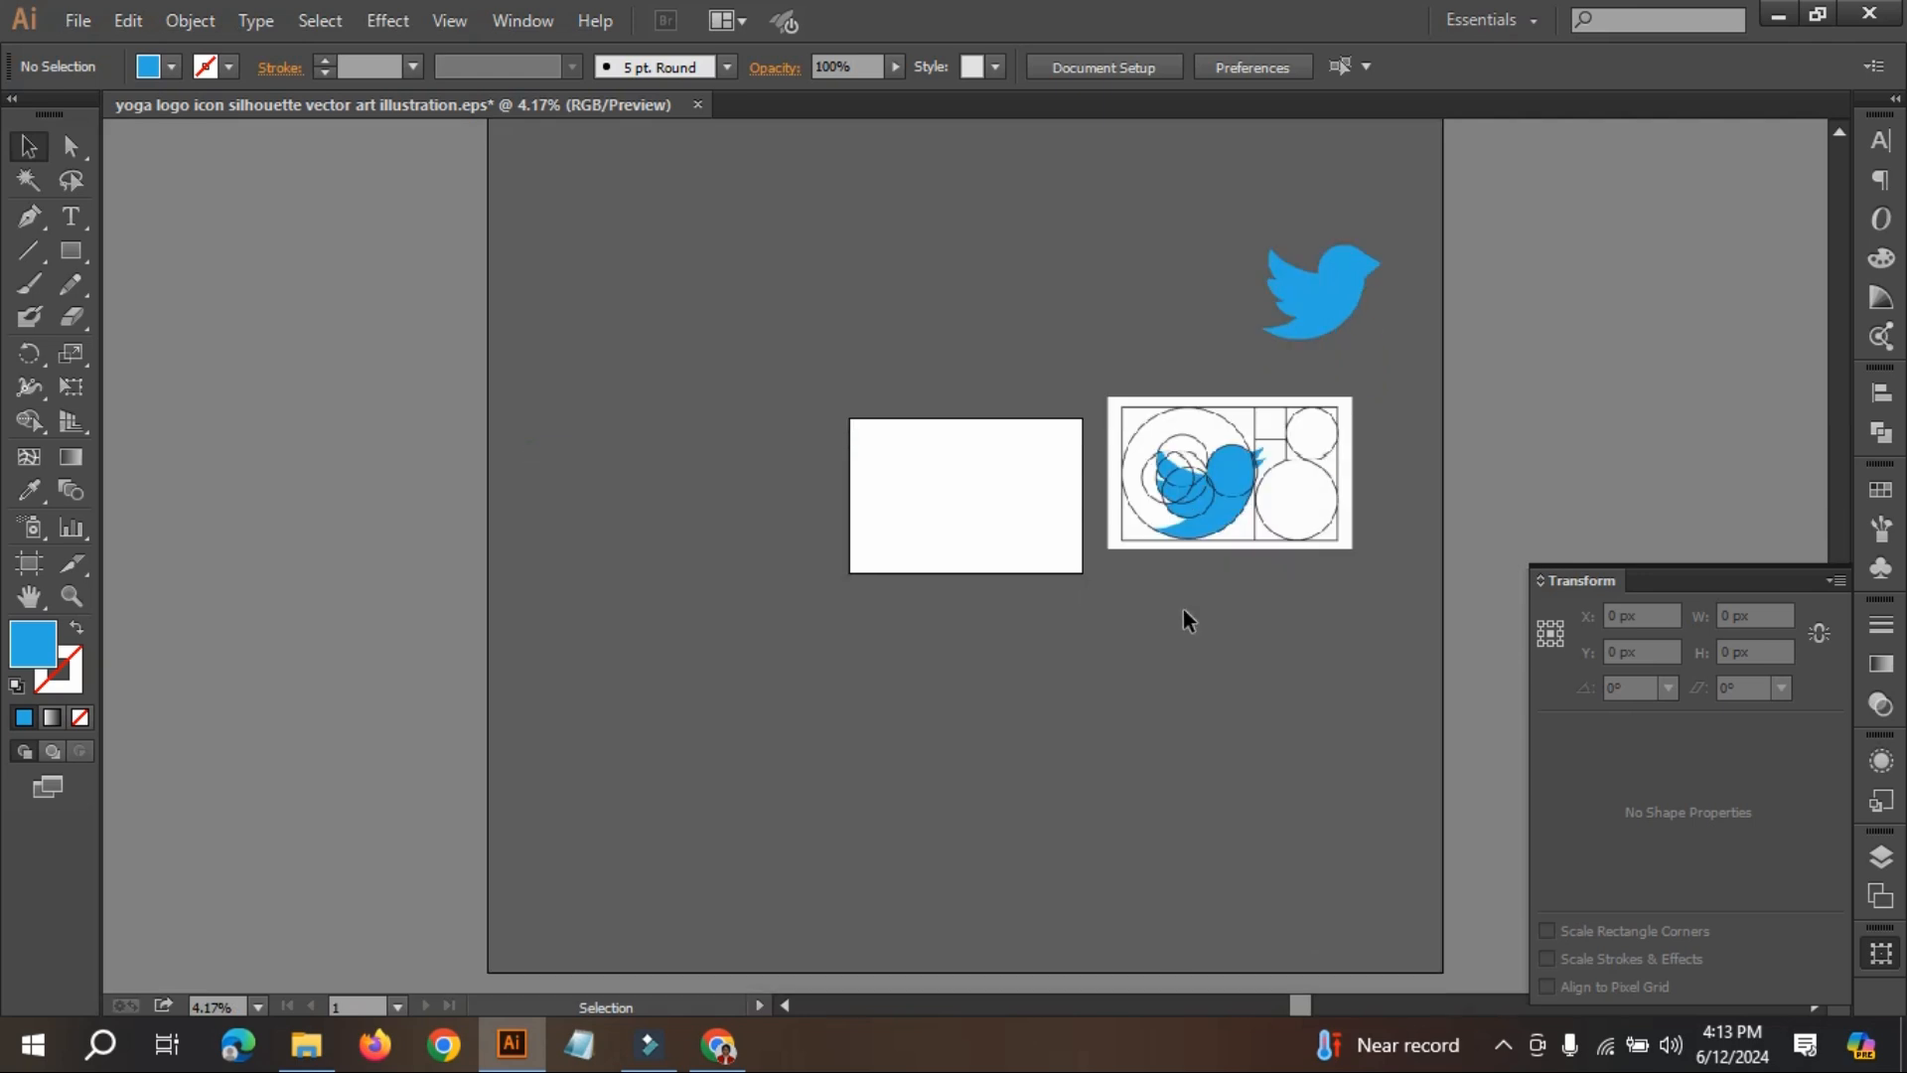
key(ctrl+plus)
drag(1176, 536, 788, 578)
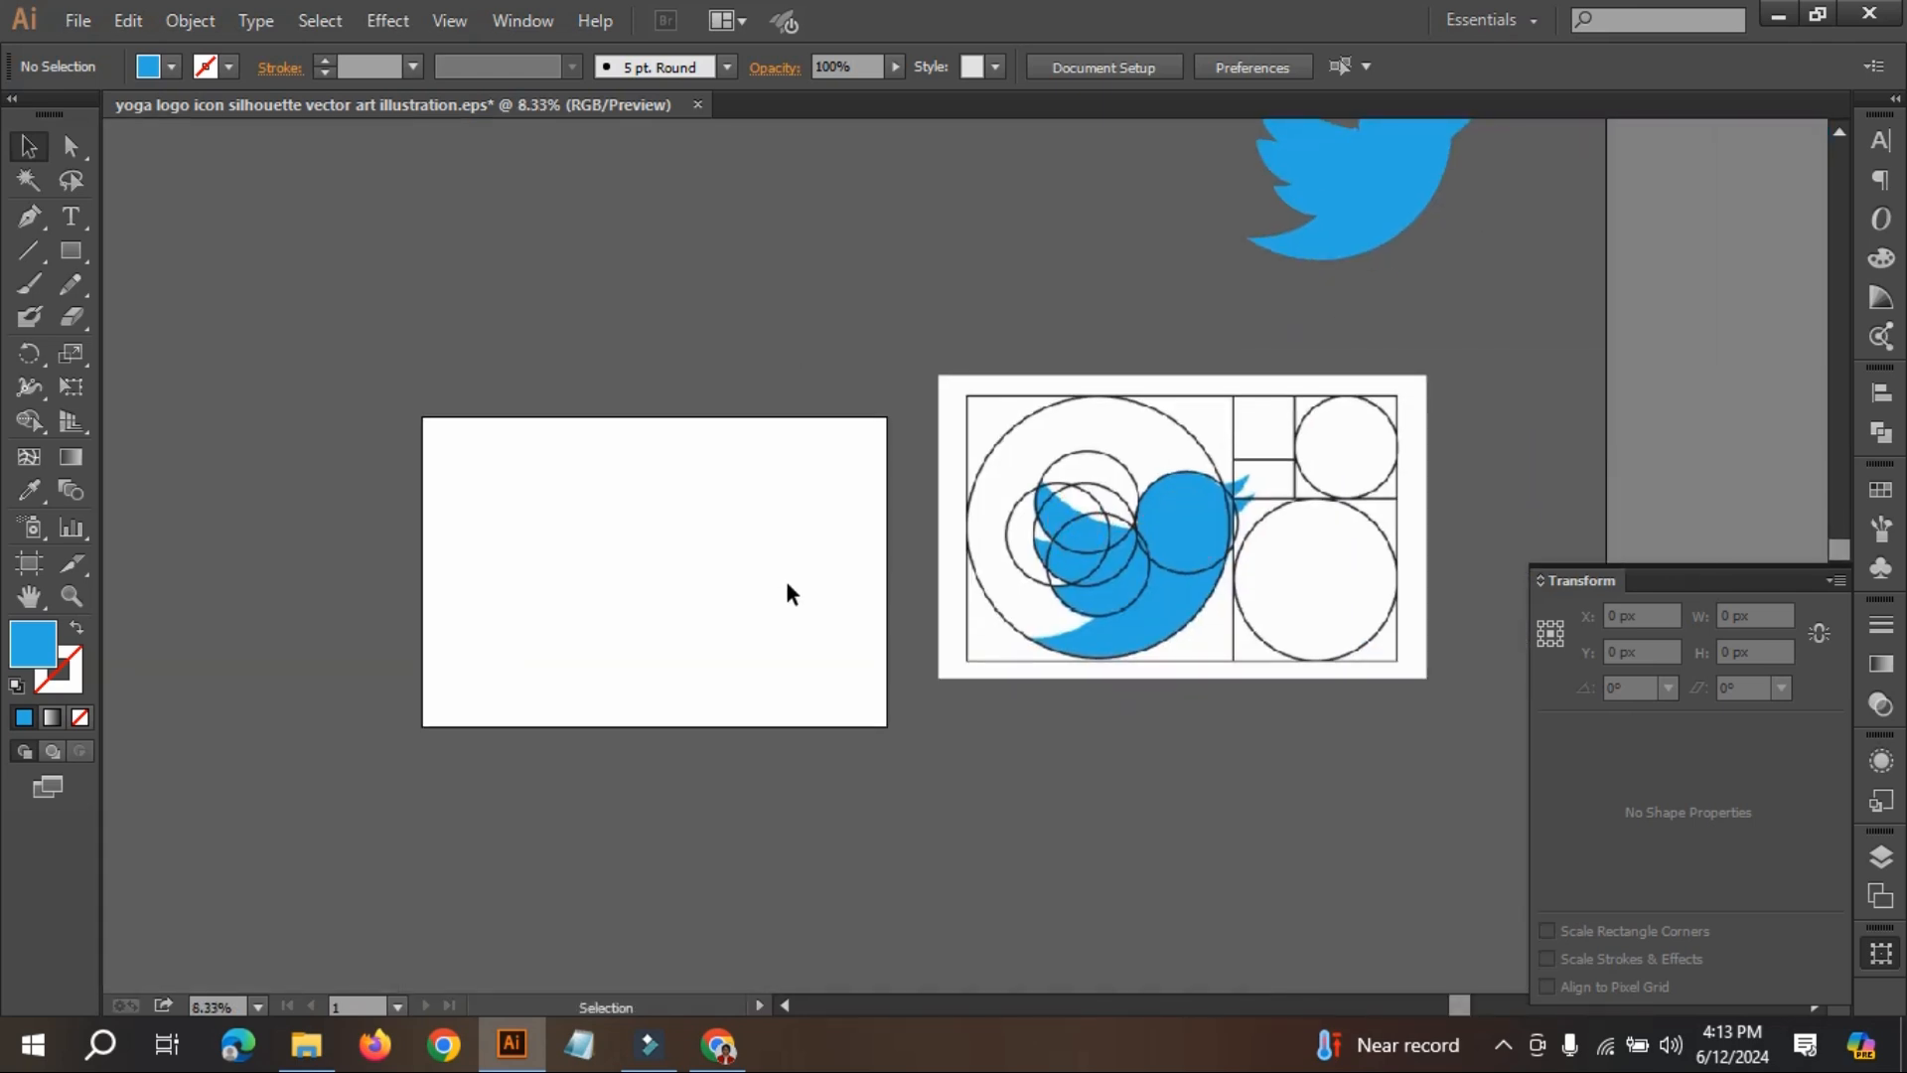